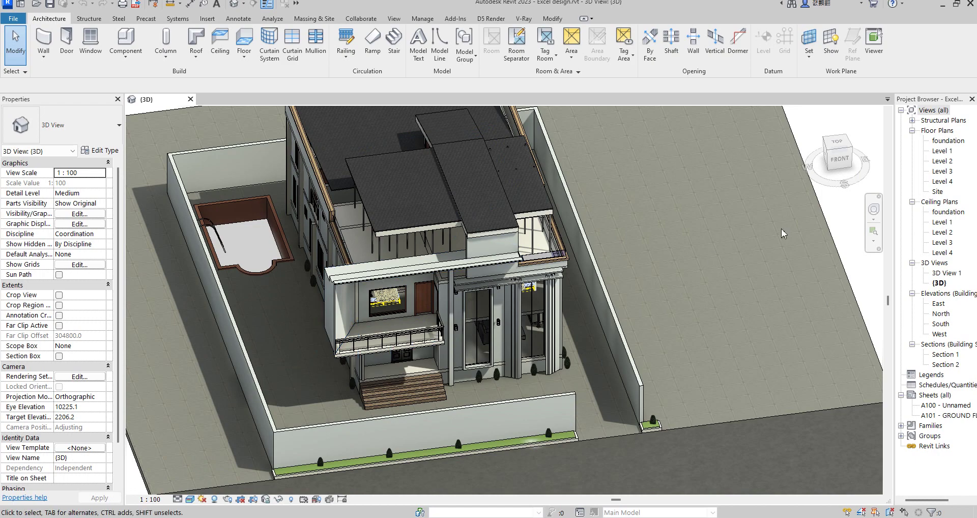
Examine the house in the 3D view, then in the Level 1 and Level 2 floor plans
{"action": "scroll", "coordinate": [569, 377], "scroll_direction": "down", "scroll_amount": 3}
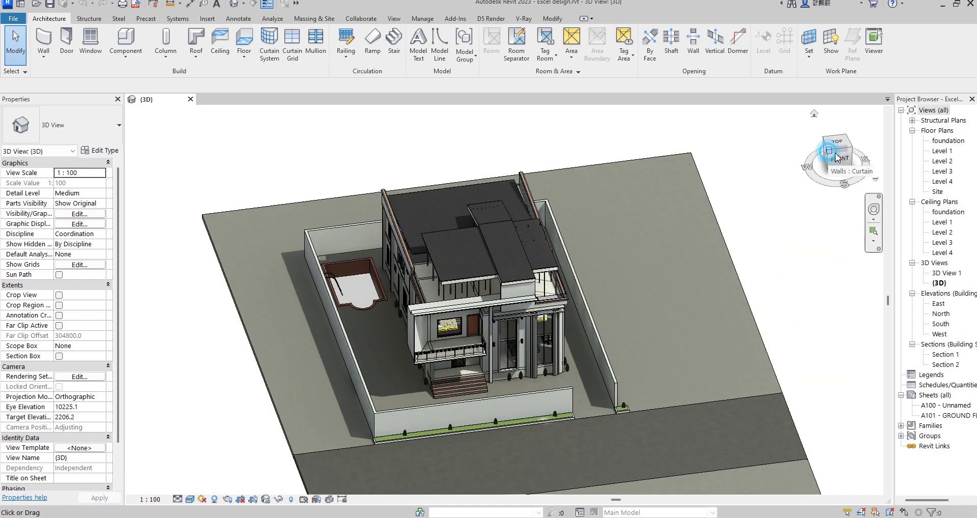
{"action": "left_click", "coordinate": [828, 152]}
{"action": "scroll", "coordinate": [561, 287], "scroll_direction": "up", "scroll_amount": 3}
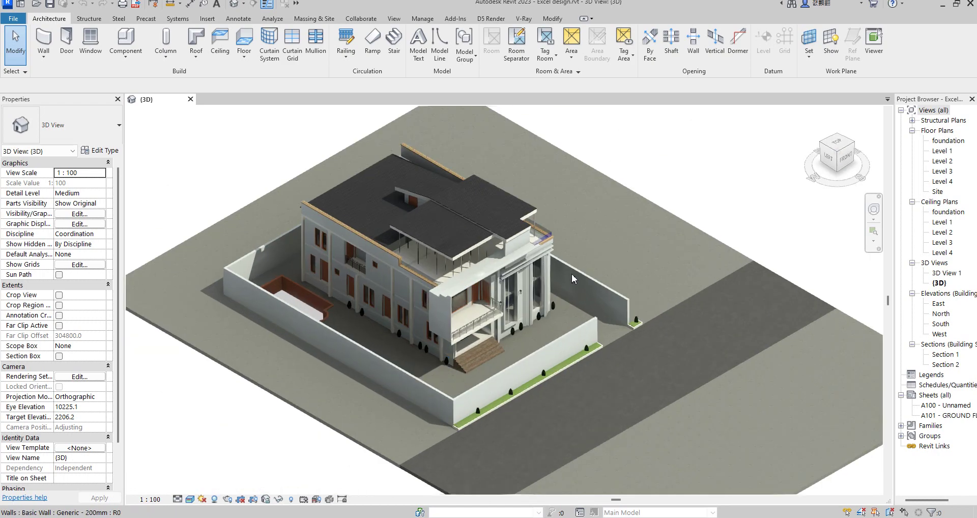
{"action": "scroll", "coordinate": [570, 278], "scroll_direction": "up", "scroll_amount": 2}
{"action": "scroll", "coordinate": [573, 277], "scroll_direction": "down", "scroll_amount": 1}
{"action": "double_click", "coordinate": [941, 154]}
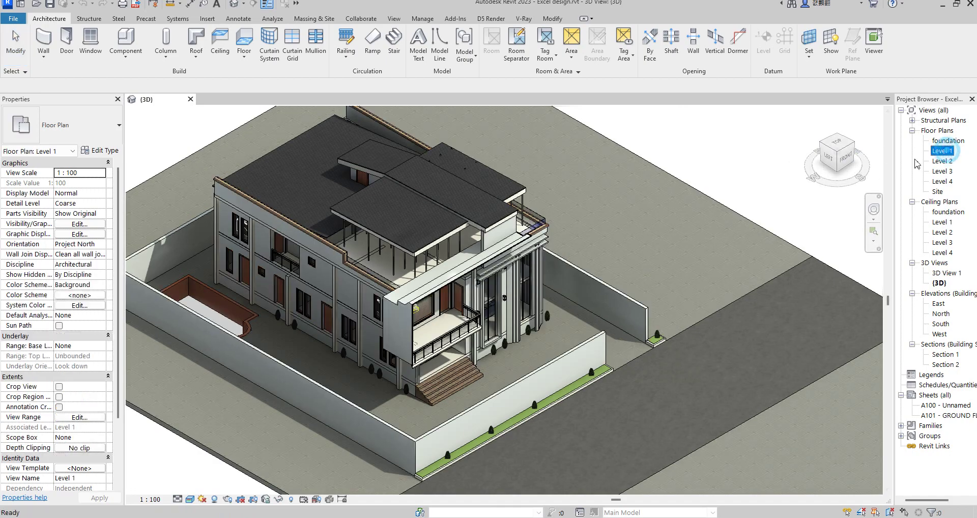
{"action": "left_click", "coordinate": [949, 161]}
{"action": "double_click", "coordinate": [949, 161]}
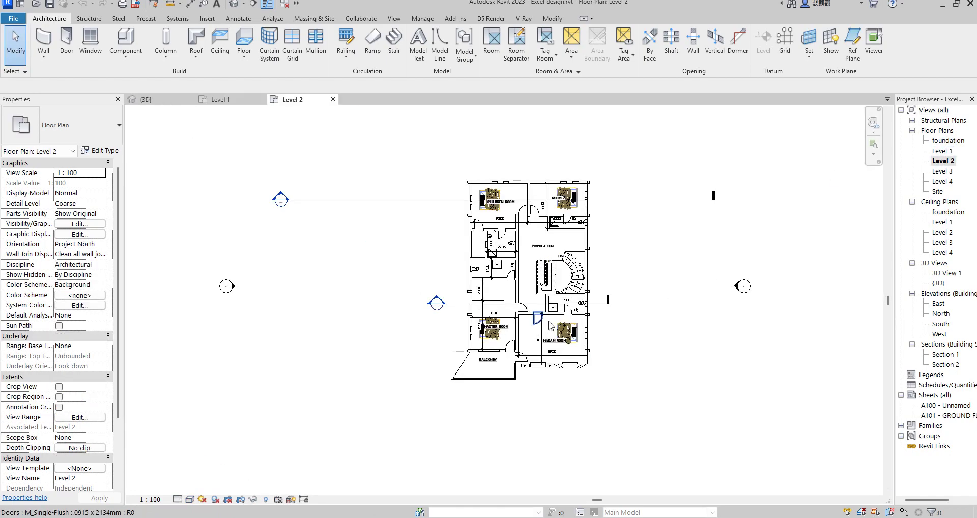
{"action": "middle_click_drag", "start_coordinate": [551, 326], "coordinate": [550, 375]}
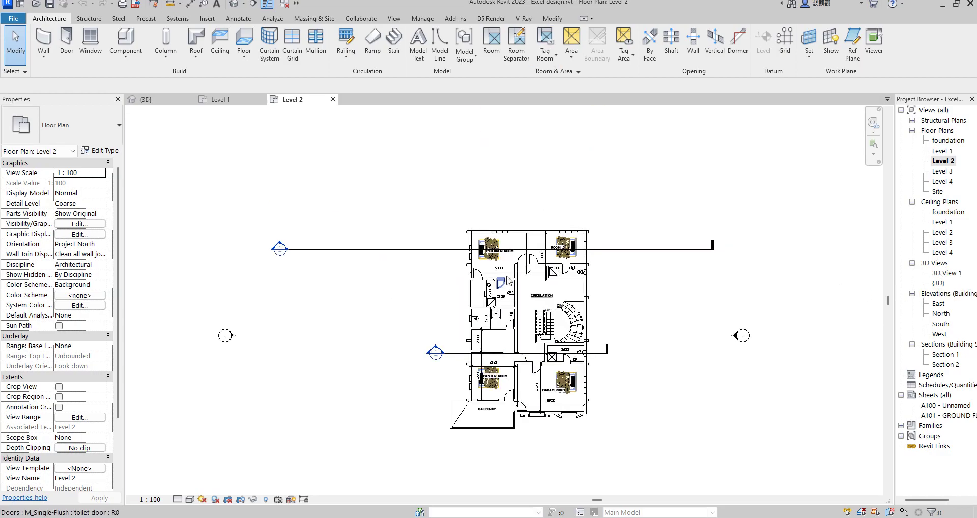
Return to the 3D view and examine the front fence wall, its planting strip and the gate opening
{"action": "double_click", "coordinate": [938, 283]}
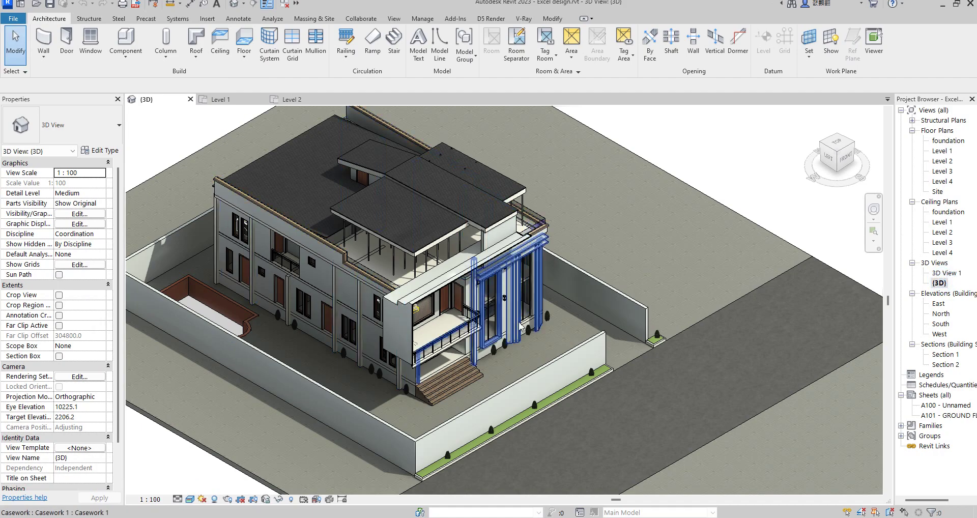
{"action": "scroll", "coordinate": [429, 458], "scroll_direction": "up", "scroll_amount": 3}
{"action": "scroll", "coordinate": [524, 405], "scroll_direction": "up", "scroll_amount": 2}
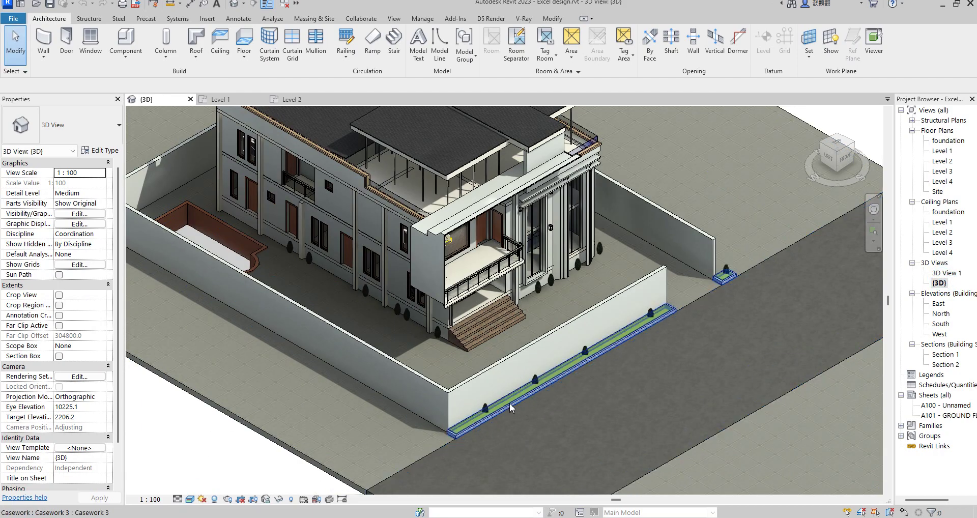
{"action": "scroll", "coordinate": [522, 406], "scroll_direction": "up", "scroll_amount": 3}
{"action": "scroll", "coordinate": [557, 390], "scroll_direction": "down", "scroll_amount": 3}
{"action": "scroll", "coordinate": [588, 379], "scroll_direction": "up", "scroll_amount": 3}
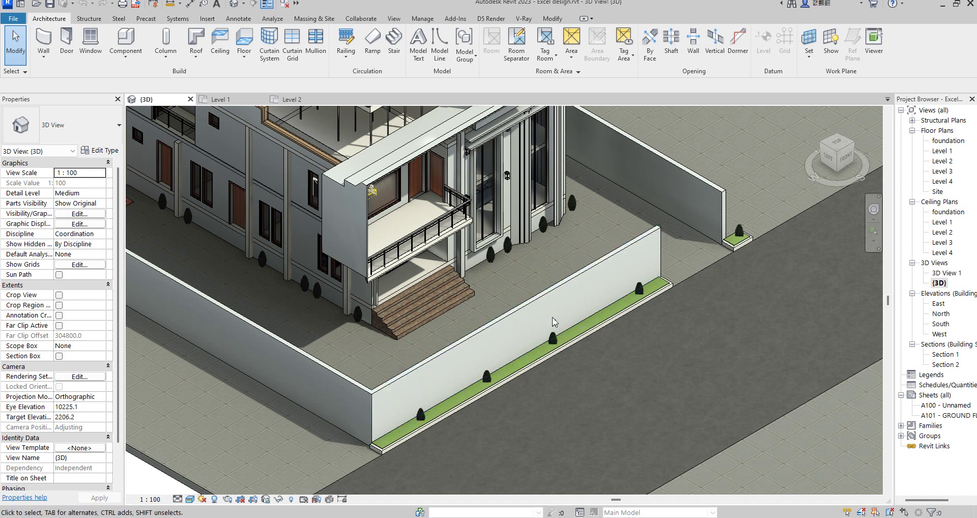
{"action": "scroll", "coordinate": [658, 325], "scroll_direction": "down", "scroll_amount": 3}
{"action": "scroll", "coordinate": [706, 267], "scroll_direction": "up", "scroll_amount": 3}
{"action": "scroll", "coordinate": [699, 216], "scroll_direction": "up", "scroll_amount": 3}
{"action": "scroll", "coordinate": [651, 250], "scroll_direction": "down", "scroll_amount": 2}
{"action": "scroll", "coordinate": [498, 309], "scroll_direction": "up", "scroll_amount": 3}
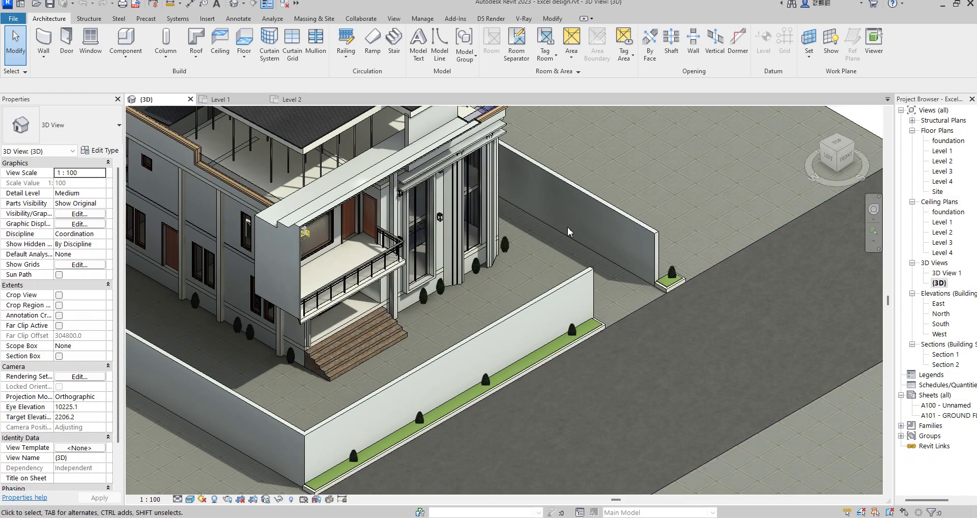
{"action": "scroll", "coordinate": [432, 383], "scroll_direction": "down", "scroll_amount": 3}
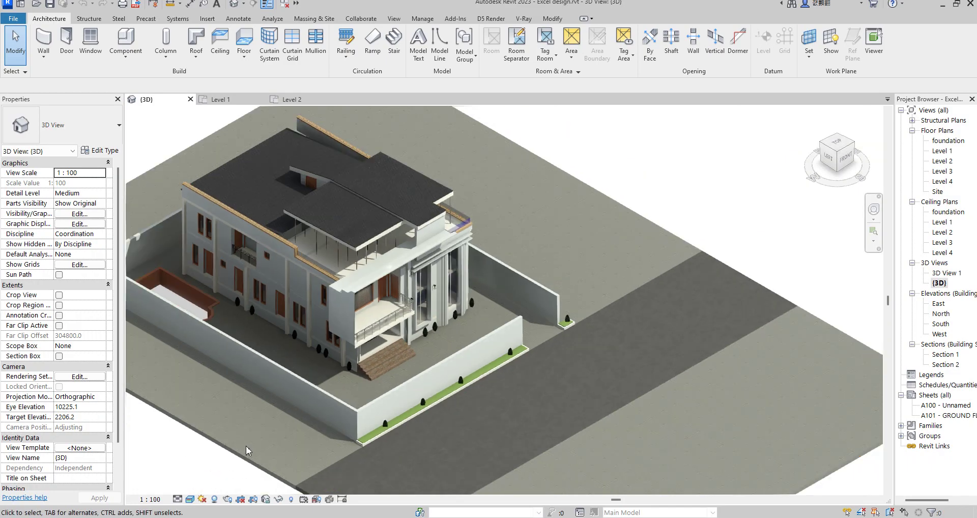
{"action": "scroll", "coordinate": [490, 279], "scroll_direction": "up", "scroll_amount": 3}
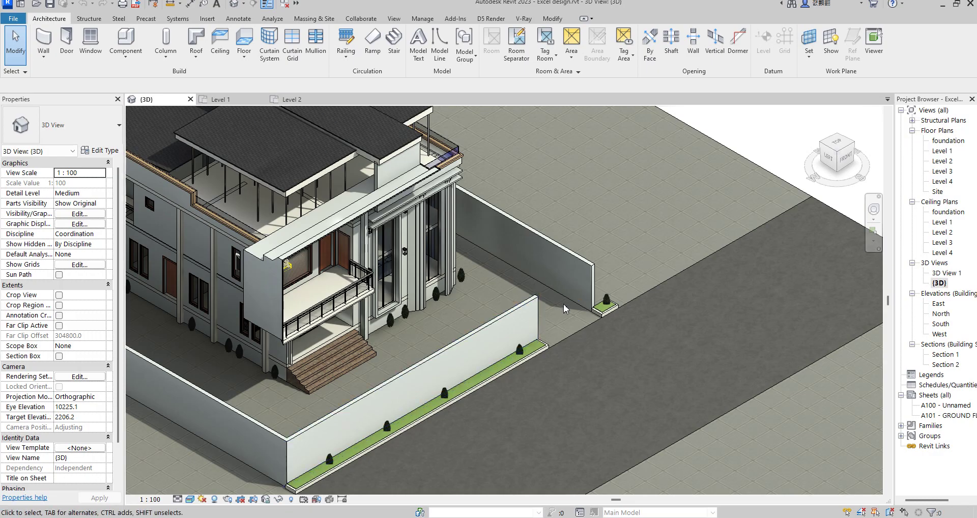
{"action": "scroll", "coordinate": [477, 381], "scroll_direction": "down", "scroll_amount": 1}
{"action": "scroll", "coordinate": [478, 380], "scroll_direction": "down", "scroll_amount": 3}
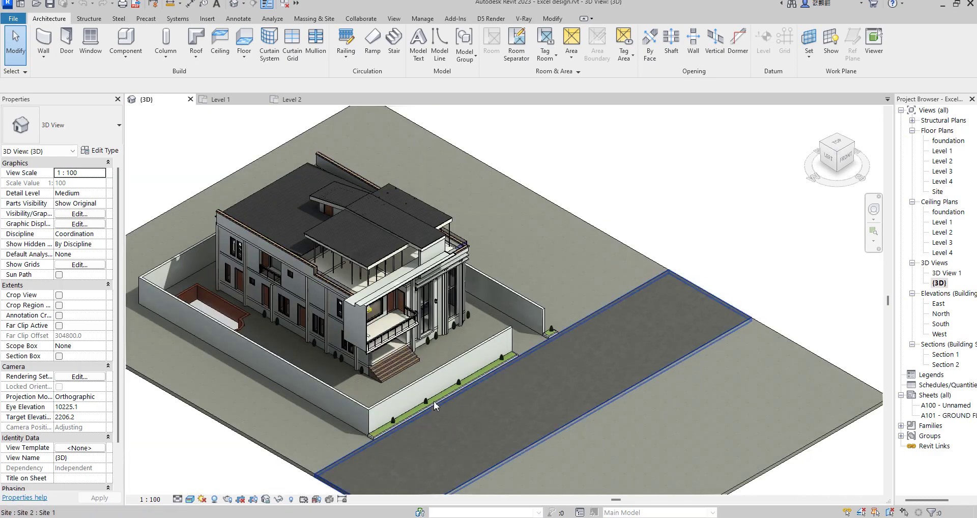
{"action": "scroll", "coordinate": [557, 318], "scroll_direction": "up", "scroll_amount": 4}
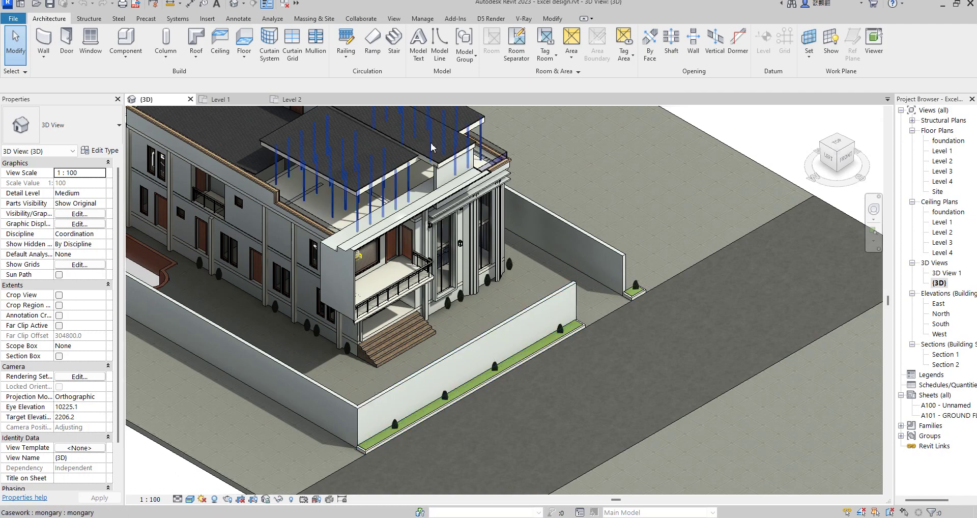
{"action": "scroll", "coordinate": [432, 355], "scroll_direction": "up", "scroll_amount": 1}
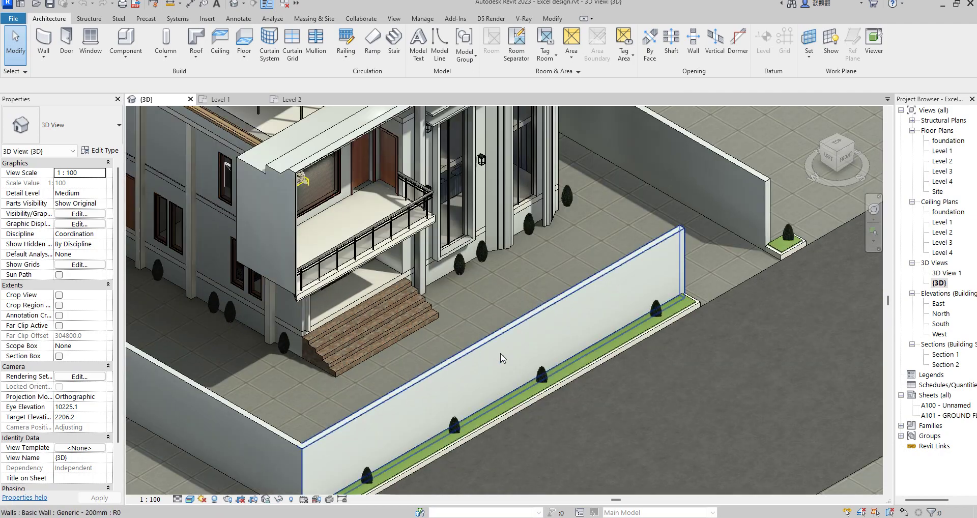
{"action": "scroll", "coordinate": [627, 315], "scroll_direction": "down", "scroll_amount": 2}
{"action": "scroll", "coordinate": [585, 319], "scroll_direction": "up", "scroll_amount": 2}
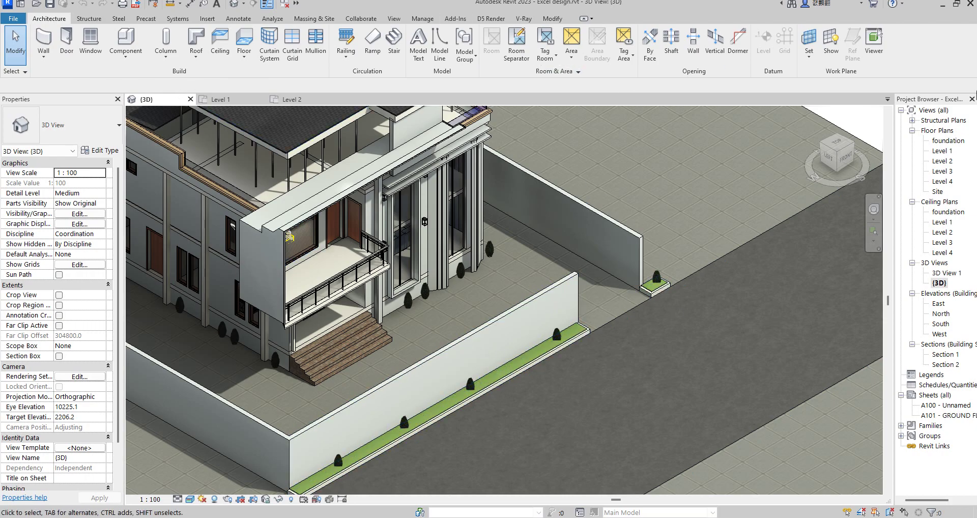
In the Level 1 floor plan, start an in-place model in the Columns category, accepting the default name
{"action": "double_click", "coordinate": [941, 151]}
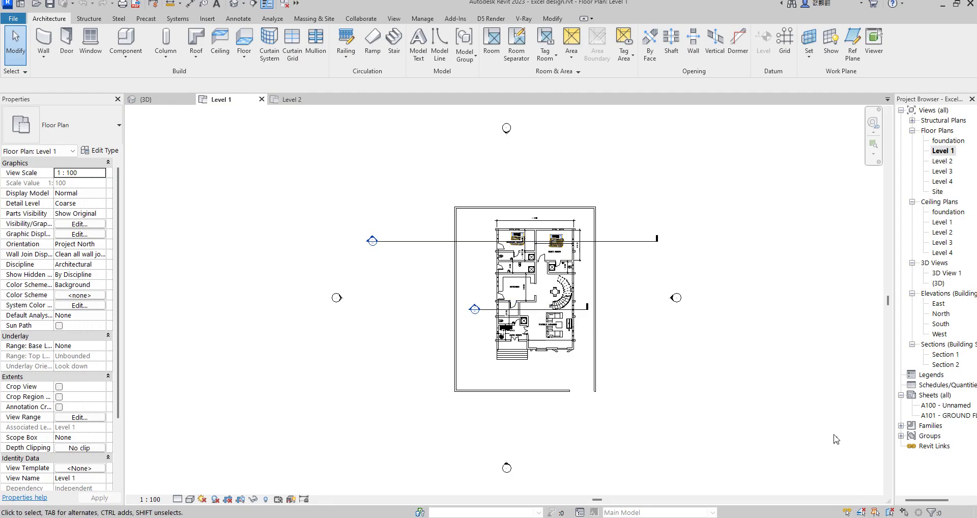
{"action": "mouse_move", "coordinate": [731, 517]}
{"action": "scroll", "coordinate": [555, 415], "scroll_direction": "up", "scroll_amount": 5}
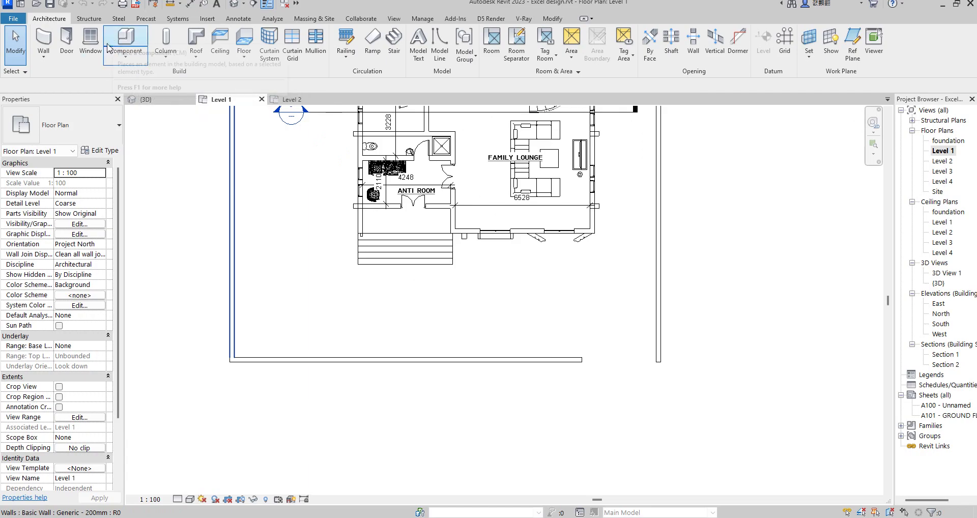
{"action": "left_click", "coordinate": [121, 58]}
{"action": "left_click", "coordinate": [145, 103]}
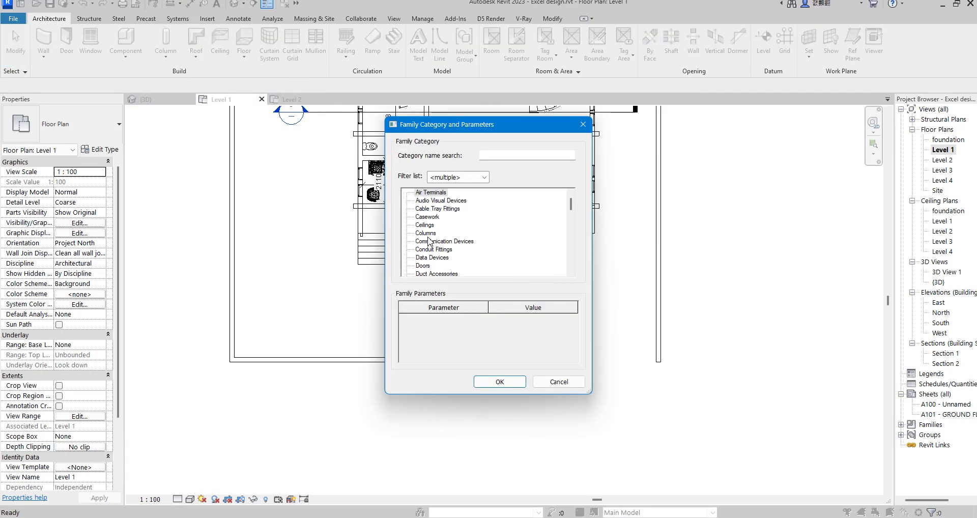
{"action": "left_click", "coordinate": [425, 233]}
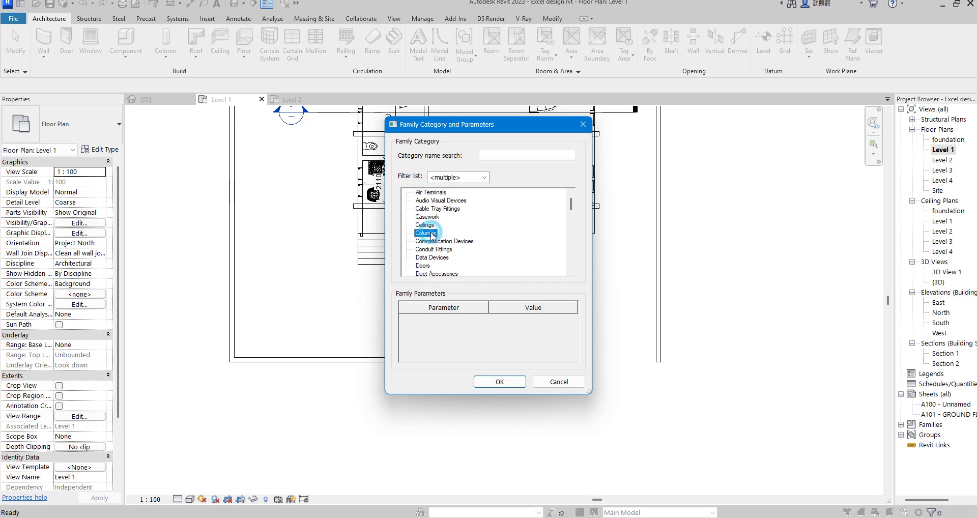
{"action": "left_click", "coordinate": [500, 383]}
{"action": "left_click", "coordinate": [497, 279]}
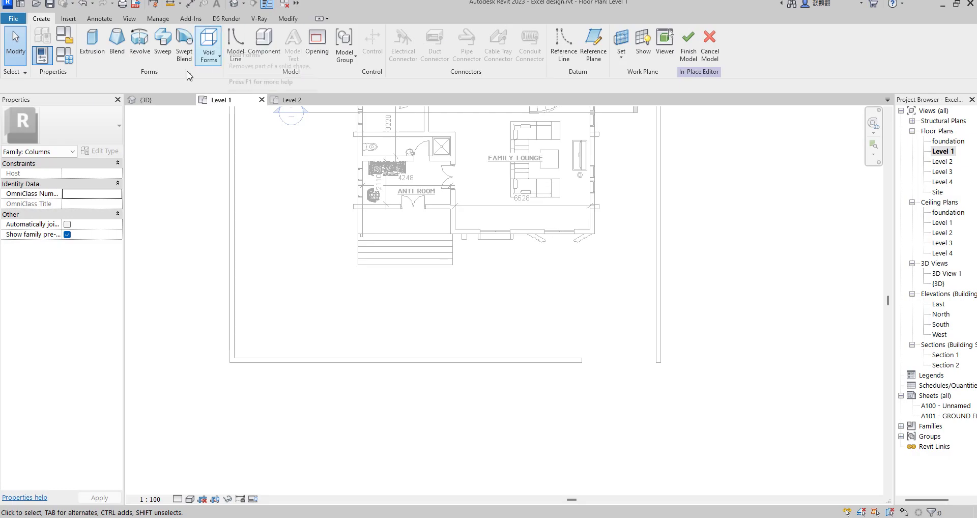
Start an extrusion and sketch a rectangle about 600 mm wide and 800 mm high at the front fence wall's end by the gate opening
{"action": "left_click", "coordinate": [85, 52]}
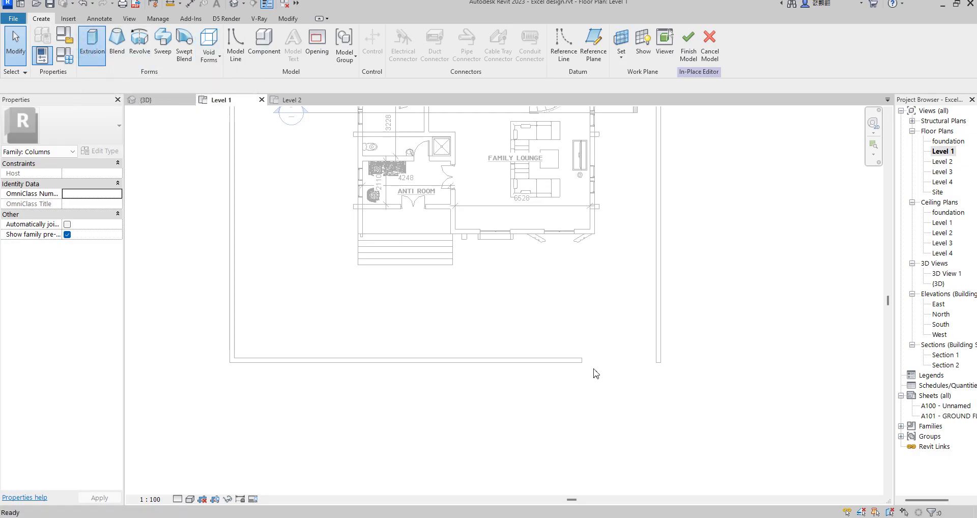
{"action": "scroll", "coordinate": [565, 367], "scroll_direction": "up", "scroll_amount": 4}
{"action": "scroll", "coordinate": [566, 330], "scroll_direction": "down", "scroll_amount": 3}
{"action": "scroll", "coordinate": [594, 343], "scroll_direction": "up", "scroll_amount": 3}
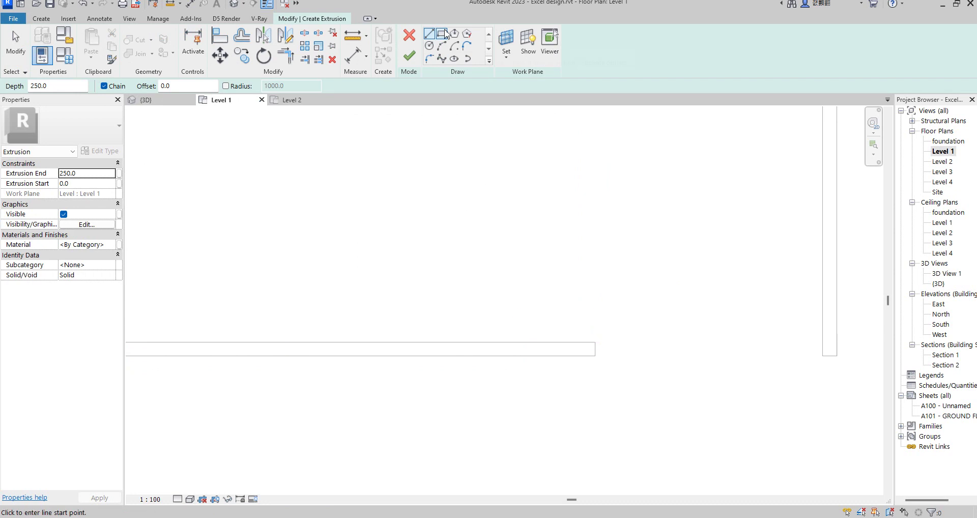
{"action": "scroll", "coordinate": [500, 200], "scroll_direction": "down", "scroll_amount": 4}
{"action": "scroll", "coordinate": [554, 285], "scroll_direction": "up", "scroll_amount": 3}
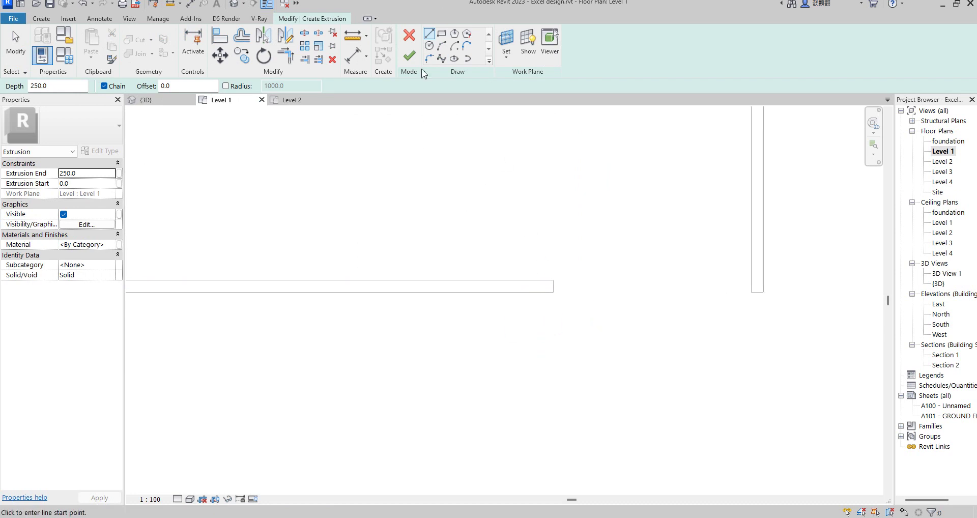
{"action": "left_click", "coordinate": [443, 36]}
{"action": "scroll", "coordinate": [558, 279], "scroll_direction": "up", "scroll_amount": 2}
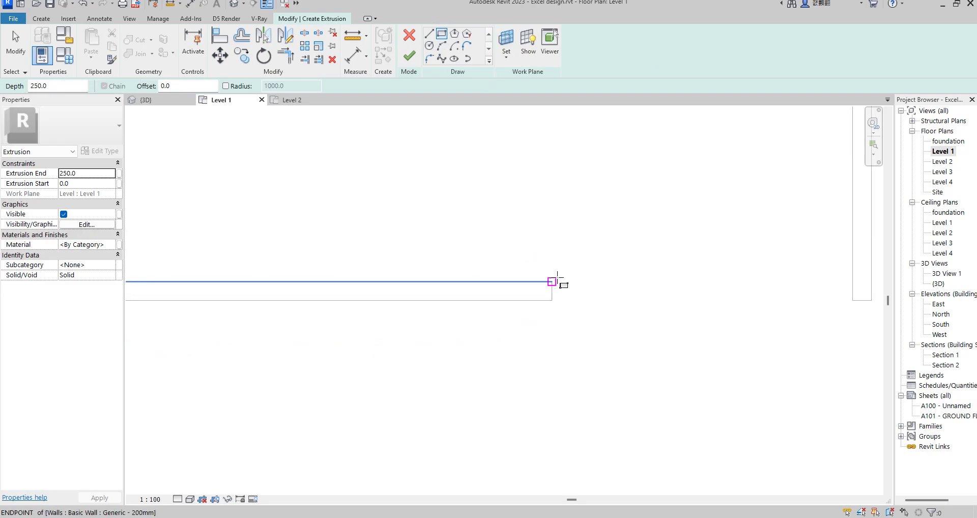
{"action": "left_click", "coordinate": [553, 281]}
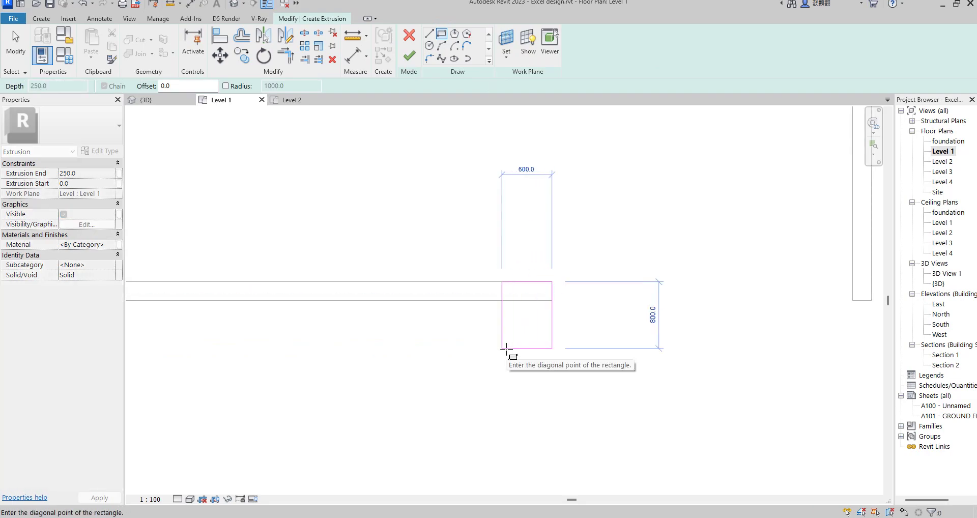
{"action": "left_click", "coordinate": [502, 349]}
{"action": "right_click", "coordinate": [583, 217]}
{"action": "right_click", "coordinate": [587, 213]}
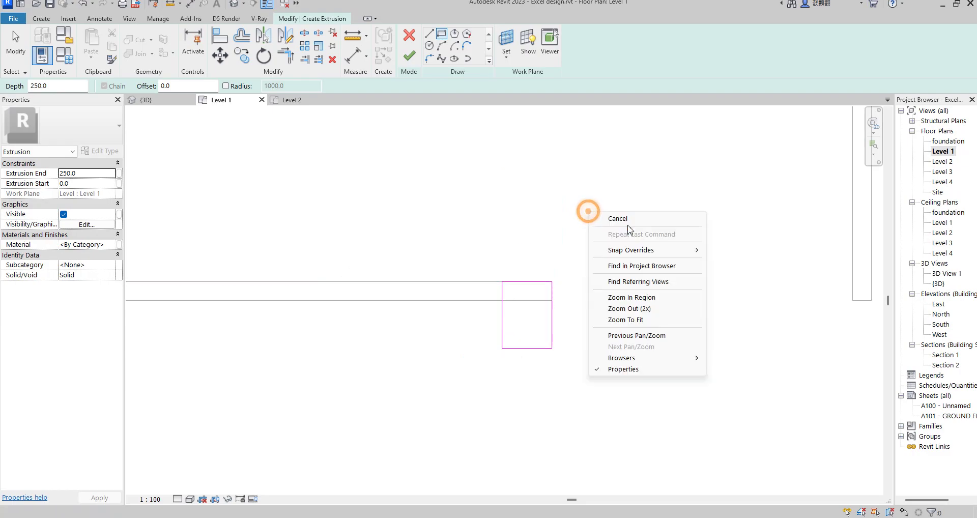
{"action": "left_click", "coordinate": [621, 225]}
Set both the height and the width of the sketched rectangle to 450 mm
{"action": "left_click", "coordinate": [537, 282]}
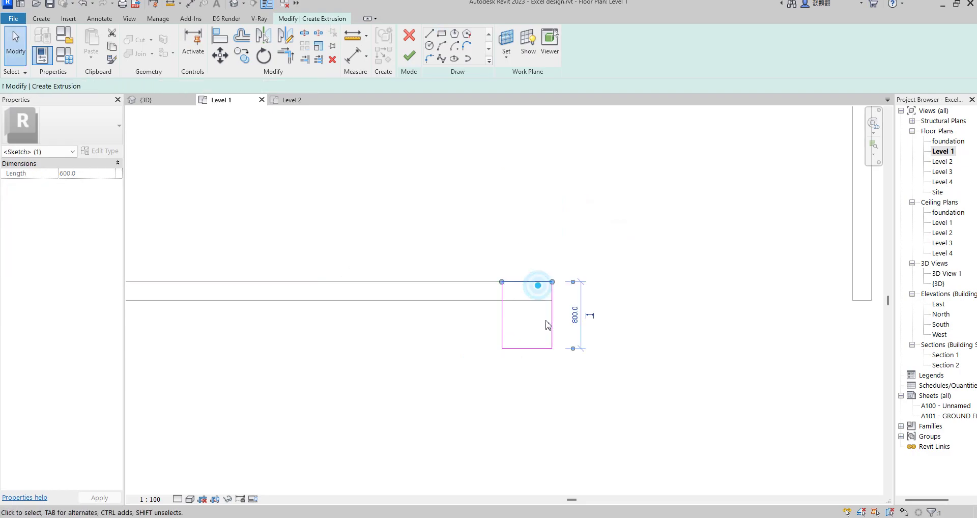
{"action": "left_click", "coordinate": [575, 316]}
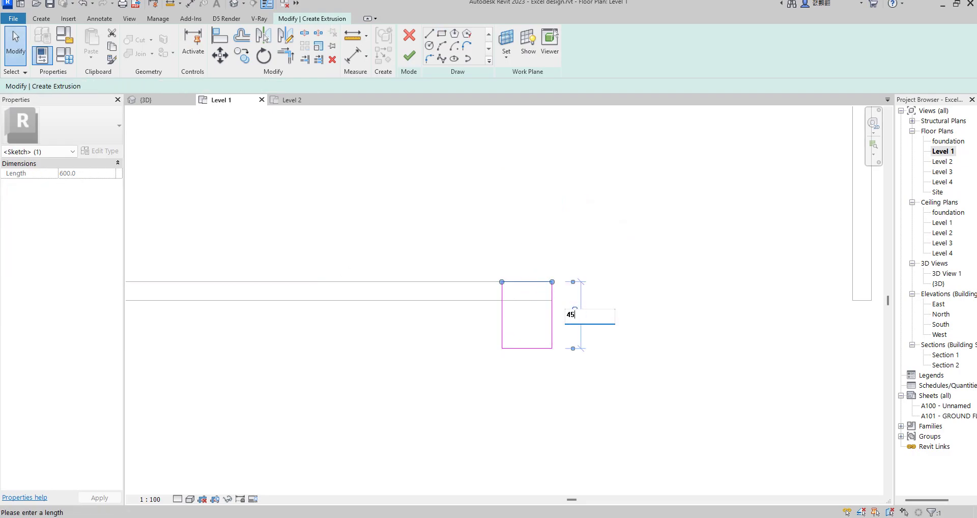
{"action": "type", "text": "450"}
{"action": "key", "text": "Return"}
{"action": "left_click", "coordinate": [502, 330]}
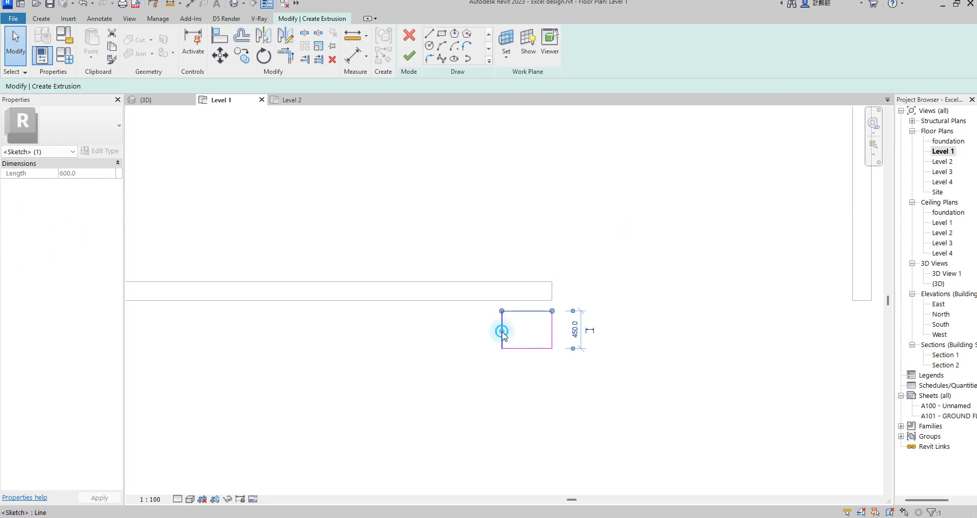
{"action": "left_click", "coordinate": [526, 276]}
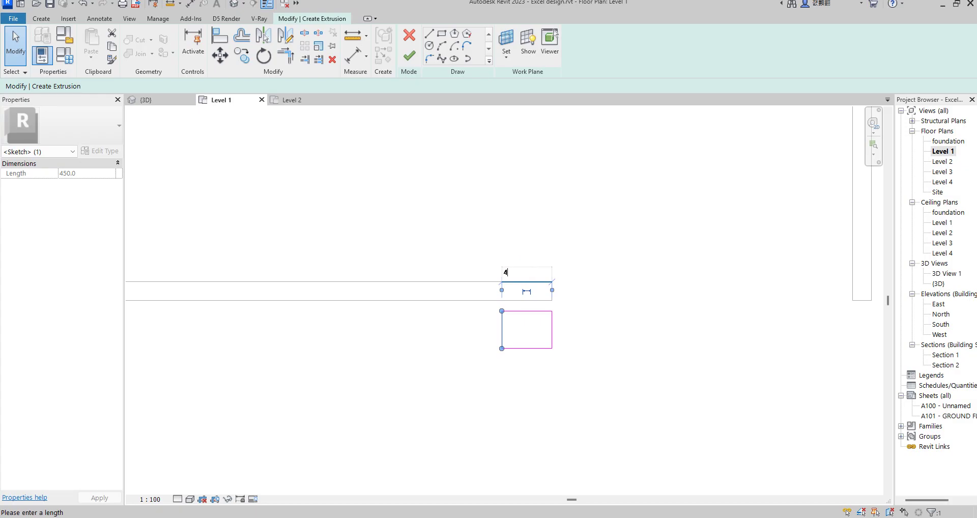
{"action": "type", "text": "450"}
{"action": "key", "text": "Return"}
{"action": "left_click", "coordinate": [595, 325]}
Move the whole square so its gate-side edge midpoint meets the middle of the fence wall's end, and finish the extrusion sketch
{"action": "left_click_drag", "start_coordinate": [482, 270], "coordinate": [574, 403]}
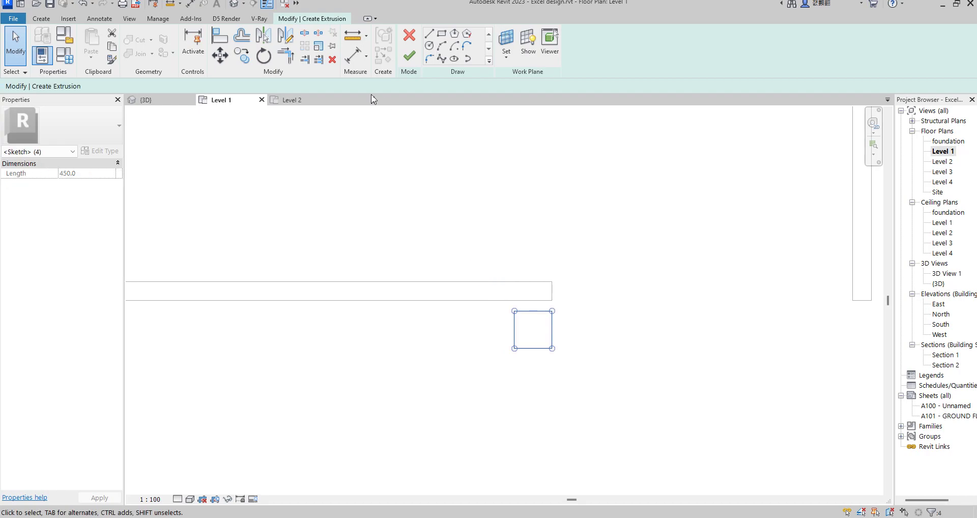
{"action": "left_click", "coordinate": [220, 55]}
{"action": "left_click", "coordinate": [553, 330]}
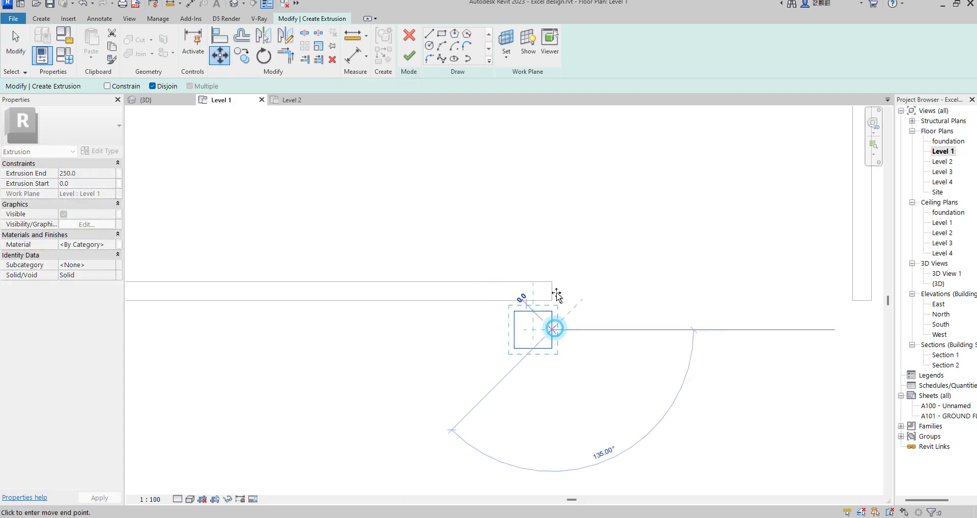
{"action": "left_click", "coordinate": [554, 291]}
{"action": "scroll", "coordinate": [560, 319], "scroll_direction": "down", "scroll_amount": 1}
{"action": "left_click", "coordinate": [410, 57]}
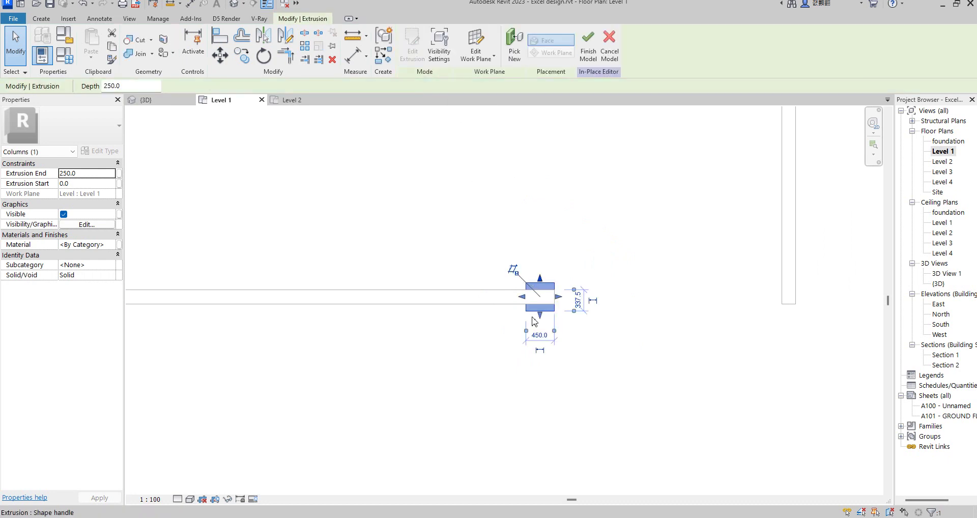
In the South elevation, stretch the column extrusion from -1000 at the ground up to about 2470, and finish the in-place model
{"action": "double_click", "coordinate": [941, 324]}
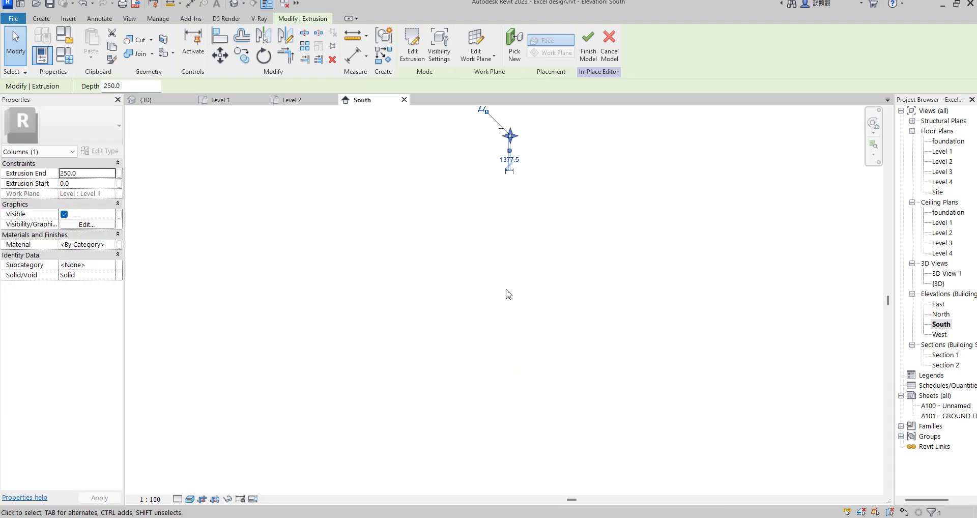
{"action": "right_click", "coordinate": [506, 291]}
{"action": "left_click", "coordinate": [543, 235]}
{"action": "scroll", "coordinate": [587, 298], "scroll_direction": "up", "scroll_amount": 8}
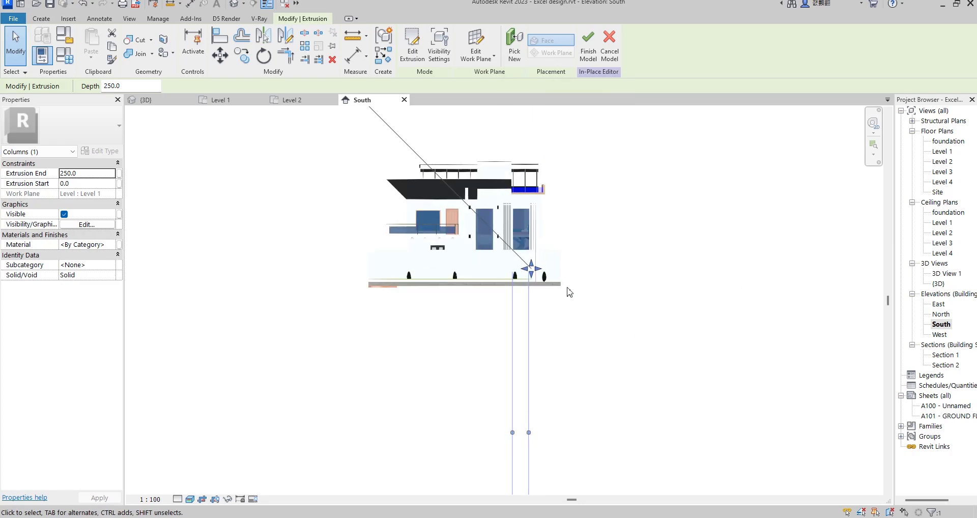
{"action": "left_click", "coordinate": [608, 237]}
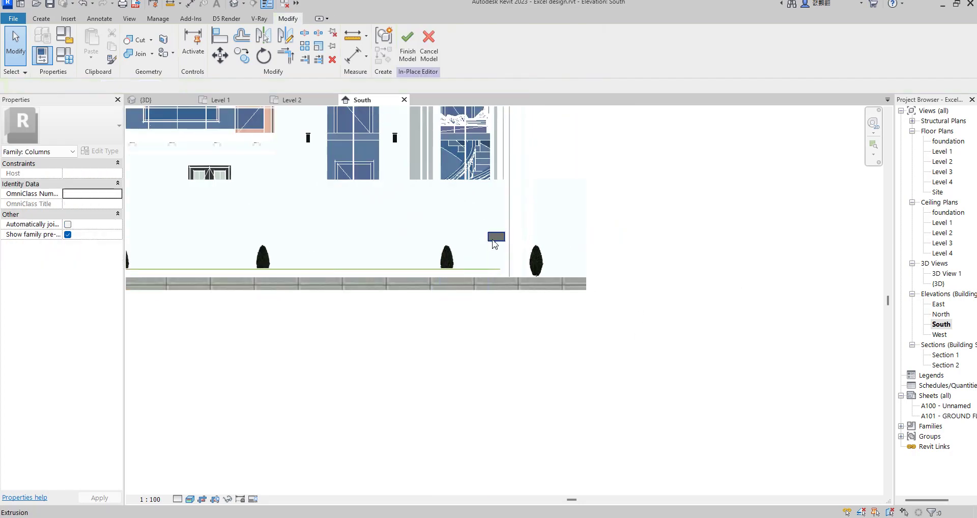
{"action": "left_click", "coordinate": [498, 236]}
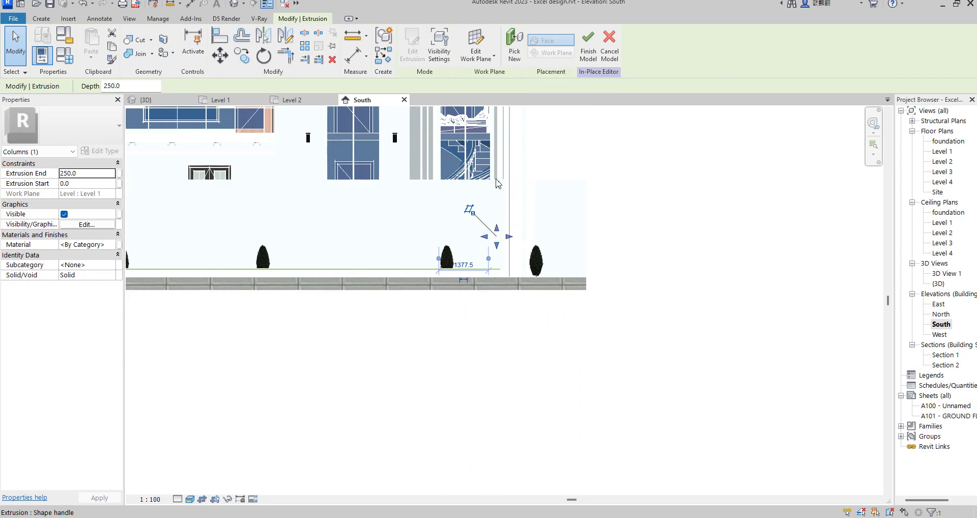
{"action": "left_click_drag", "start_coordinate": [497, 180], "coordinate": [496, 152]}
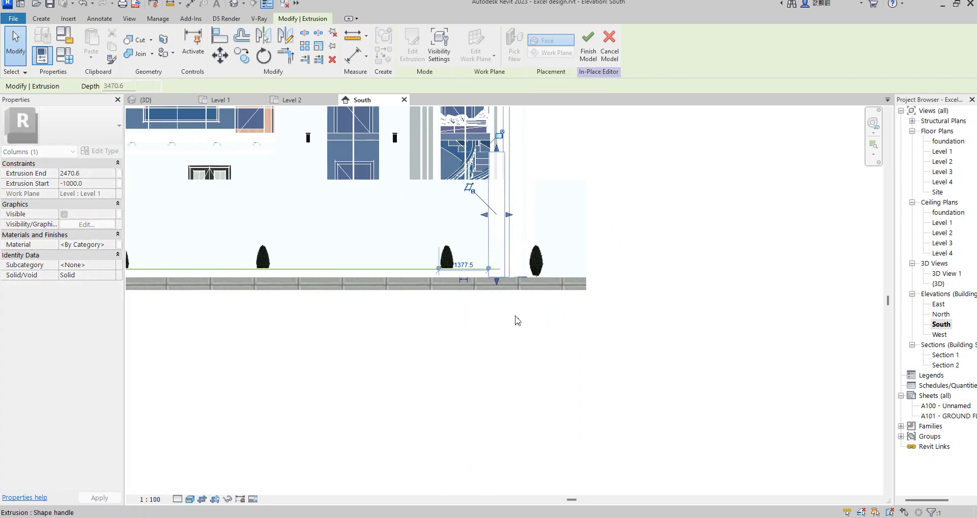
{"action": "left_click", "coordinate": [591, 406]}
{"action": "scroll", "coordinate": [595, 381], "scroll_direction": "down", "scroll_amount": 4}
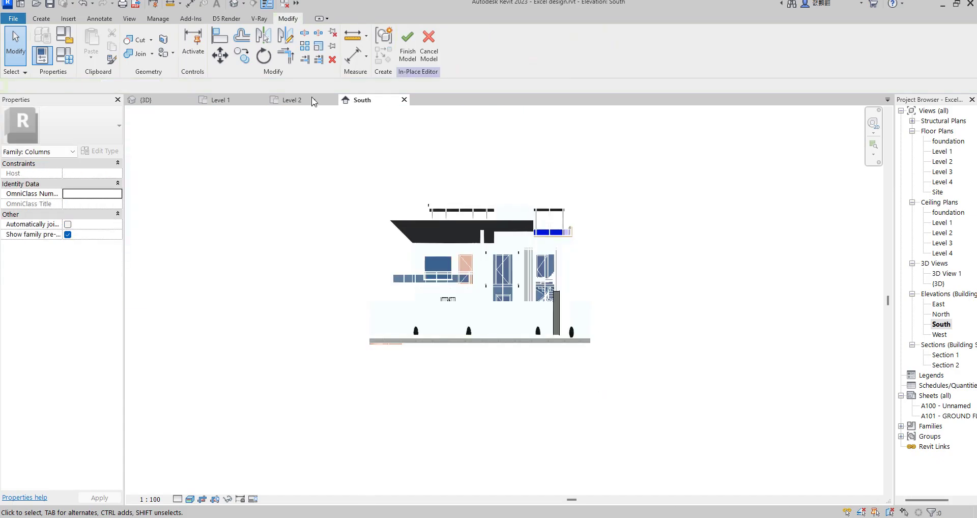
{"action": "left_click", "coordinate": [407, 45]}
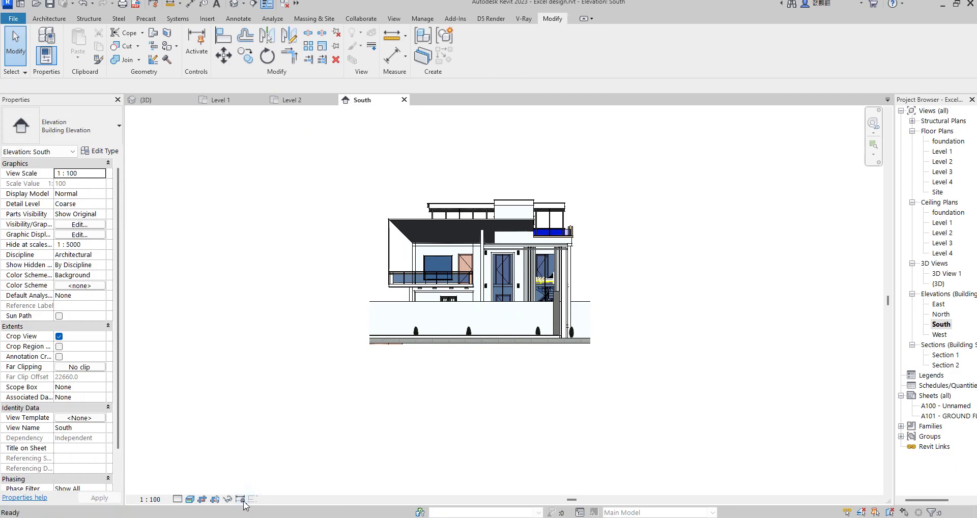
Show the South elevation's crop region and extend its east edge well past the house so the far side fence wall is included
{"action": "left_click", "coordinate": [242, 499]}
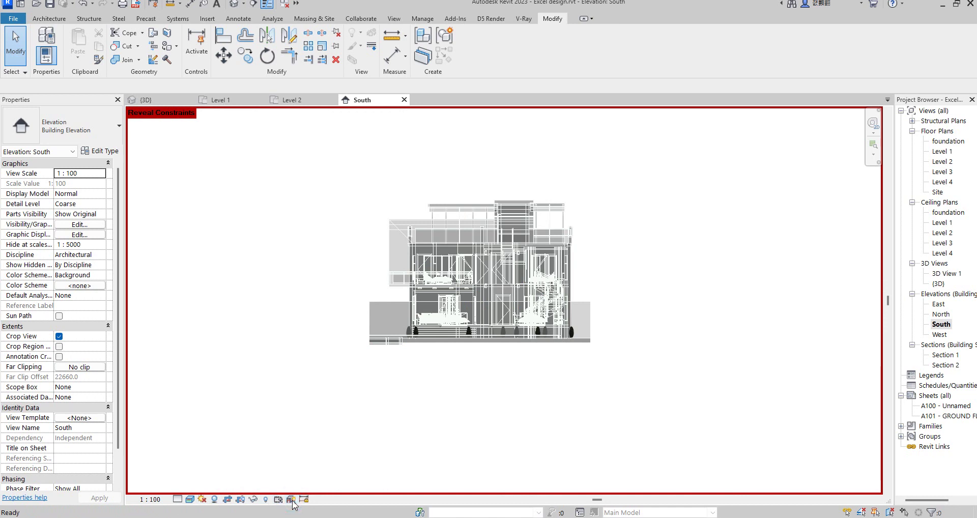
{"action": "left_click", "coordinate": [241, 499]}
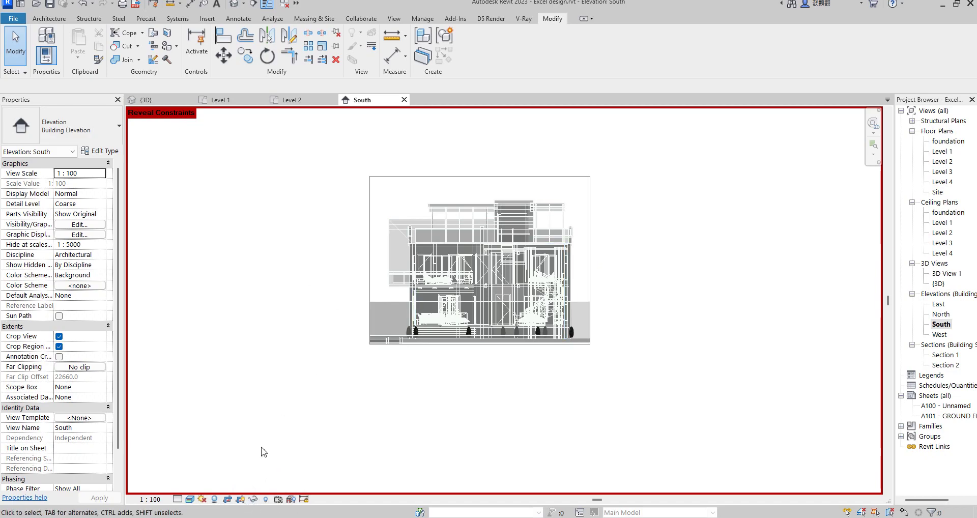
{"action": "left_click", "coordinate": [305, 500]}
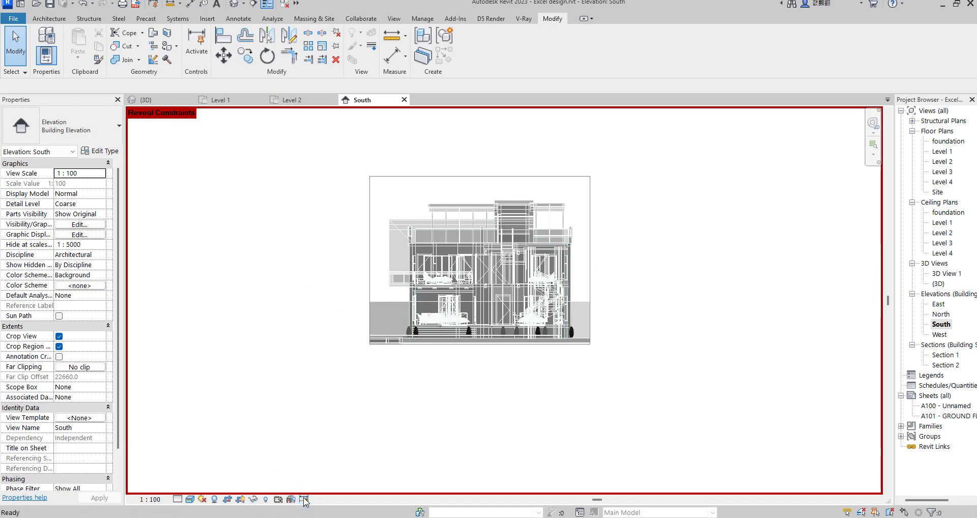
{"action": "left_click", "coordinate": [305, 501]}
{"action": "left_click", "coordinate": [590, 297]}
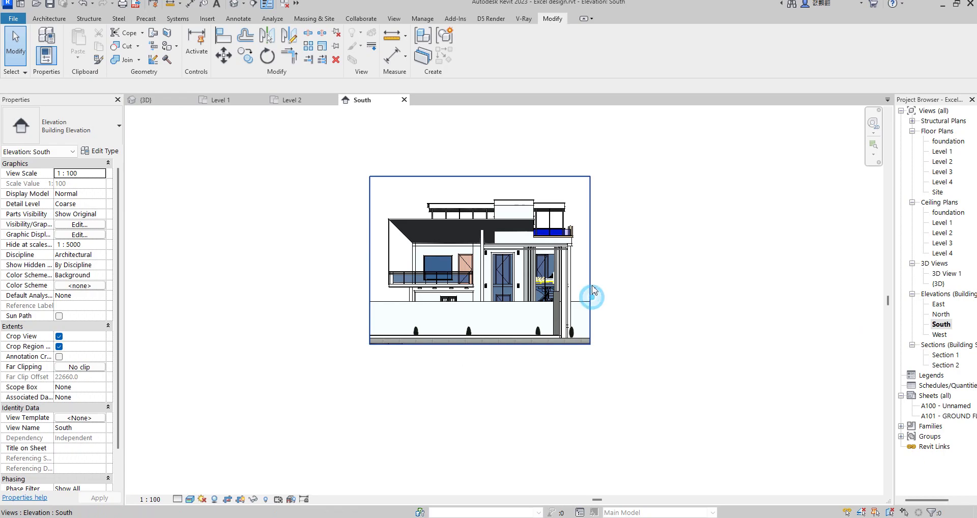
{"action": "scroll", "coordinate": [590, 284], "scroll_direction": "up", "scroll_amount": 2}
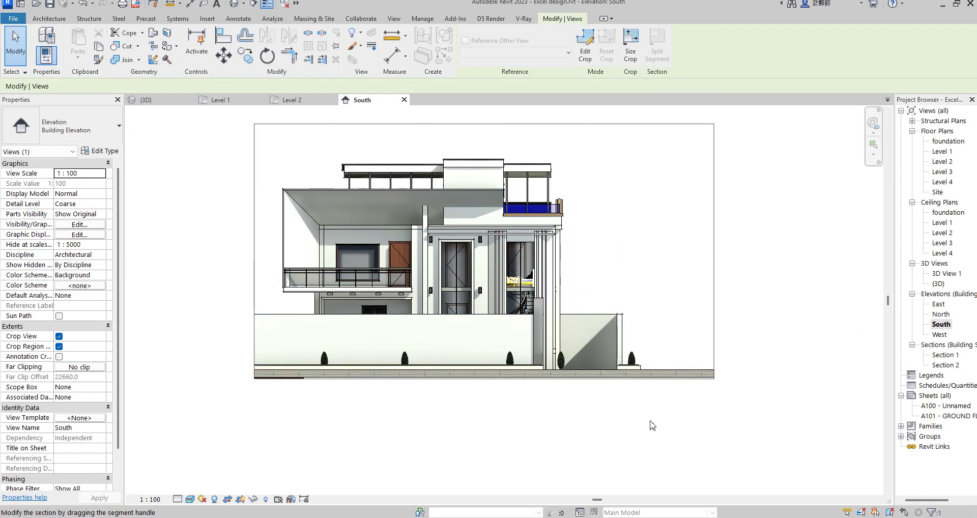
{"action": "left_click", "coordinate": [626, 429]}
Lower the gate column's top to about 2090 mm above Level 1, slightly higher than the front fence wall
{"action": "scroll", "coordinate": [527, 303], "scroll_direction": "up", "scroll_amount": 3}
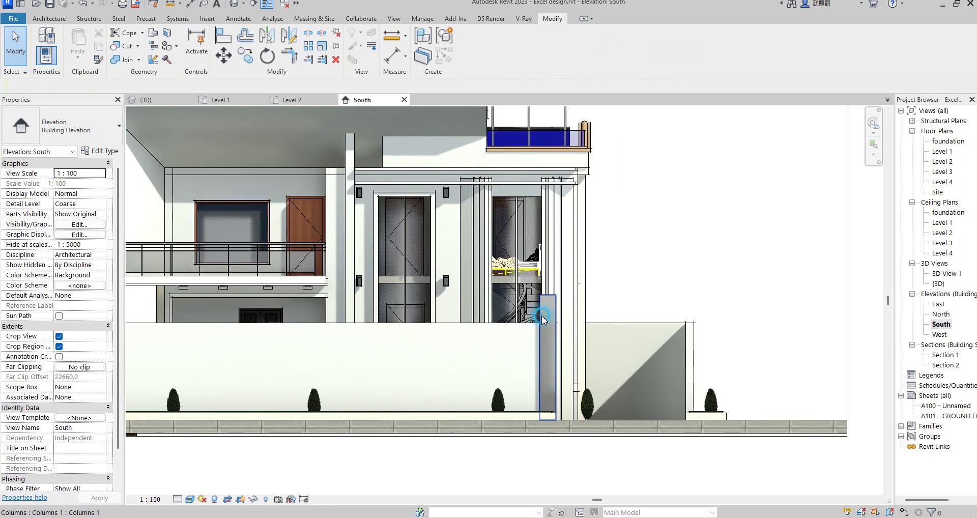
{"action": "left_click", "coordinate": [542, 313]}
{"action": "scroll", "coordinate": [545, 303], "scroll_direction": "up", "scroll_amount": 4}
{"action": "left_click_drag", "start_coordinate": [544, 279], "coordinate": [551, 325]}
{"action": "scroll", "coordinate": [552, 324], "scroll_direction": "down", "scroll_amount": 3}
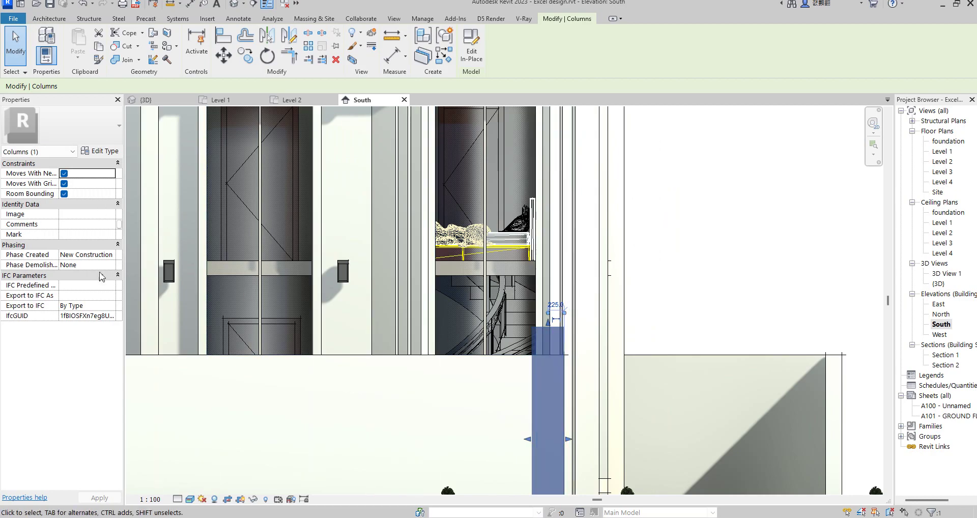
Edit the gate column in place and assign the Aluminium(2) material to its extrusion
{"action": "left_click", "coordinate": [472, 47]}
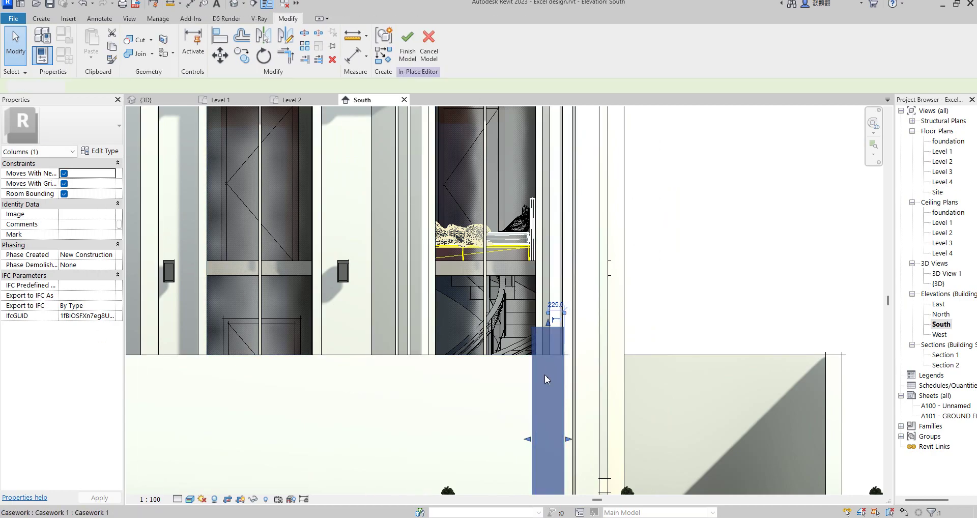
{"action": "left_click", "coordinate": [530, 392]}
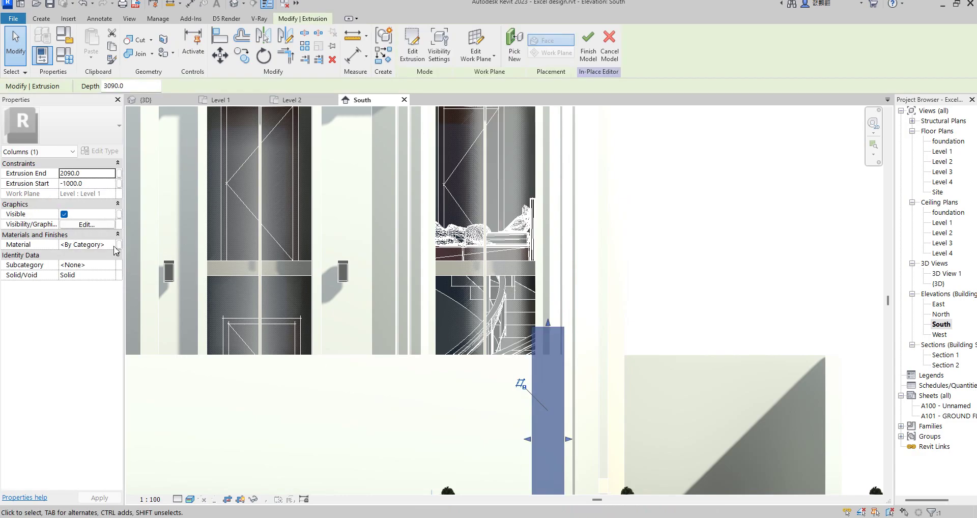
{"action": "left_click", "coordinate": [112, 245]}
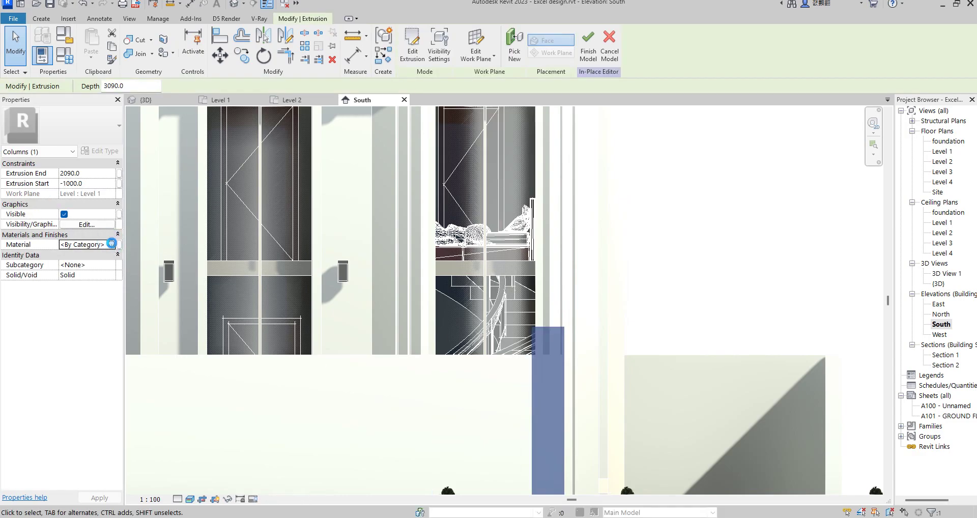
{"action": "left_click", "coordinate": [112, 245]}
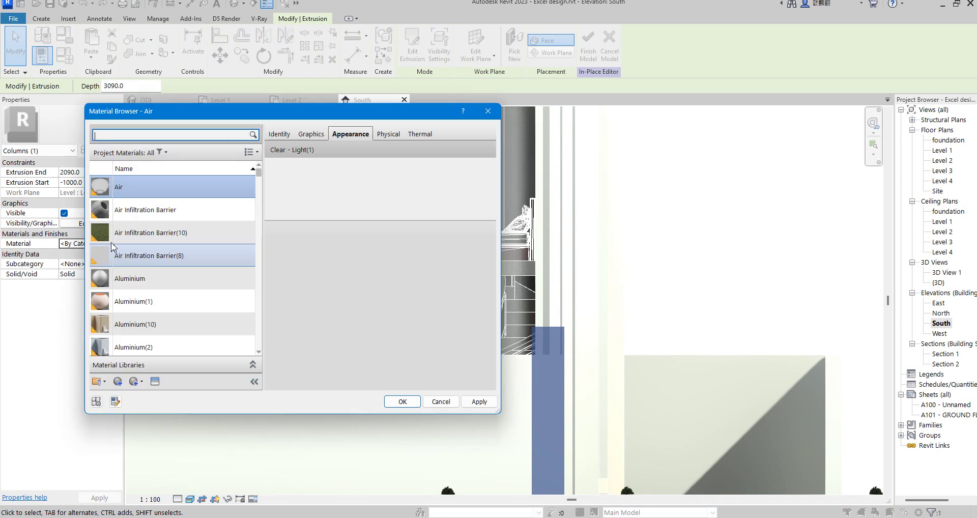
{"action": "double_click", "coordinate": [136, 350]}
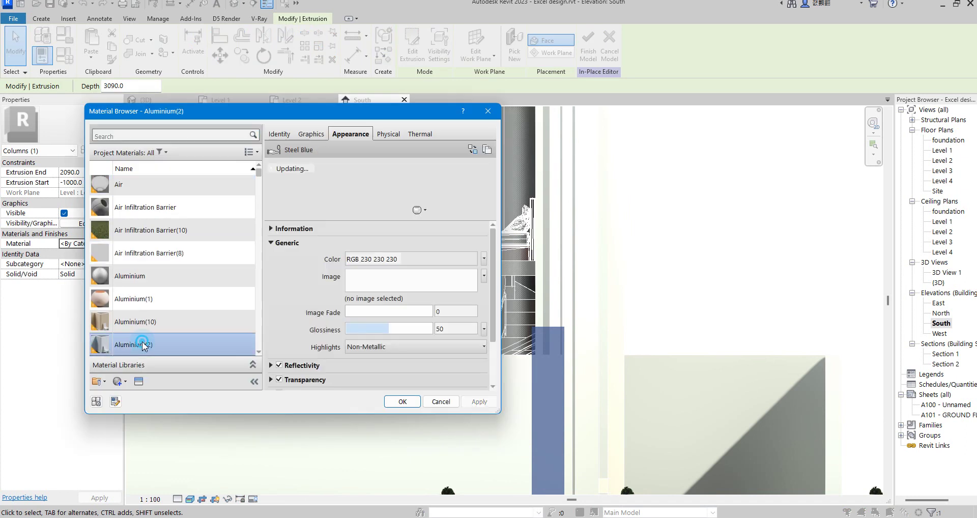
{"action": "left_click", "coordinate": [617, 295]}
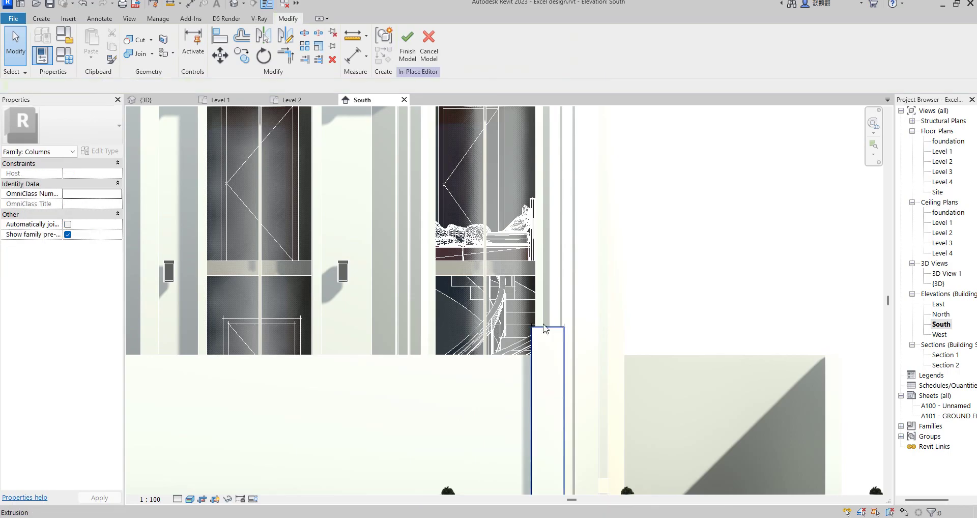
Copy the column extrusion 2100 mm upward with Constrain off, and trim the copy to a block about 370 mm tall resting on the column
{"action": "scroll", "coordinate": [544, 328], "scroll_direction": "up", "scroll_amount": 2}
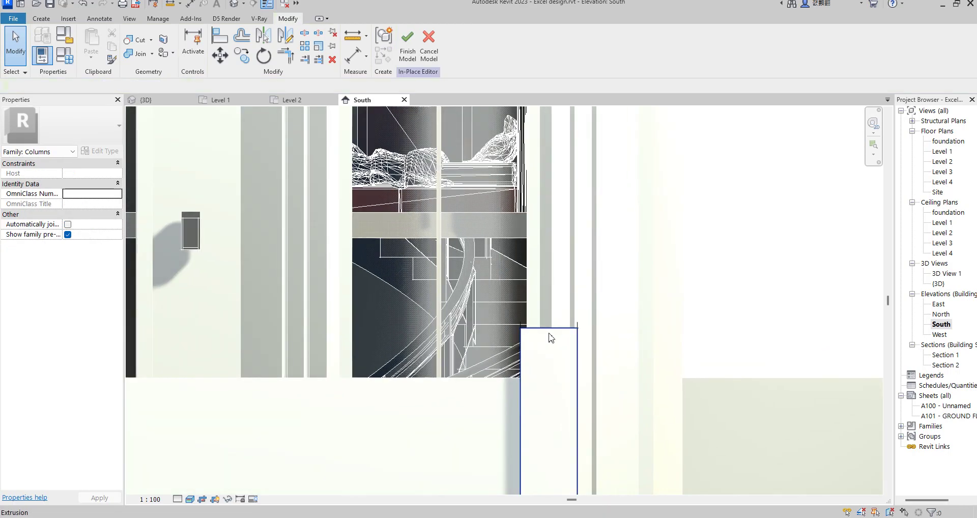
{"action": "left_click", "coordinate": [550, 333]}
{"action": "scroll", "coordinate": [528, 292], "scroll_direction": "down", "scroll_amount": 3}
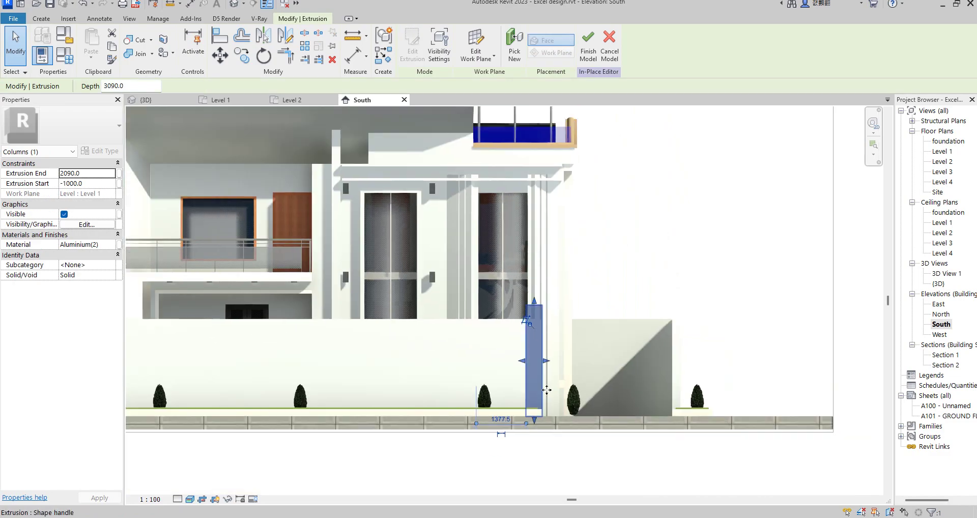
{"action": "left_click", "coordinate": [241, 54]}
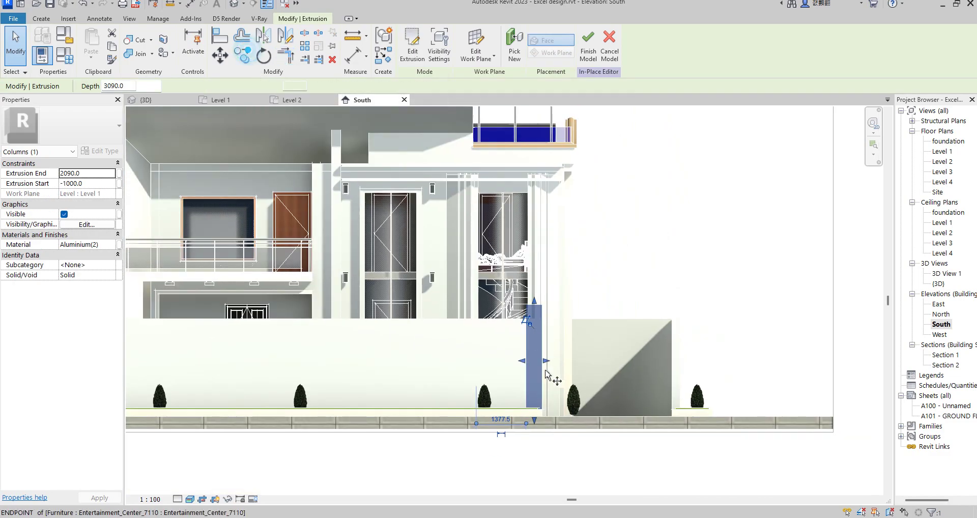
{"action": "left_click", "coordinate": [542, 409]}
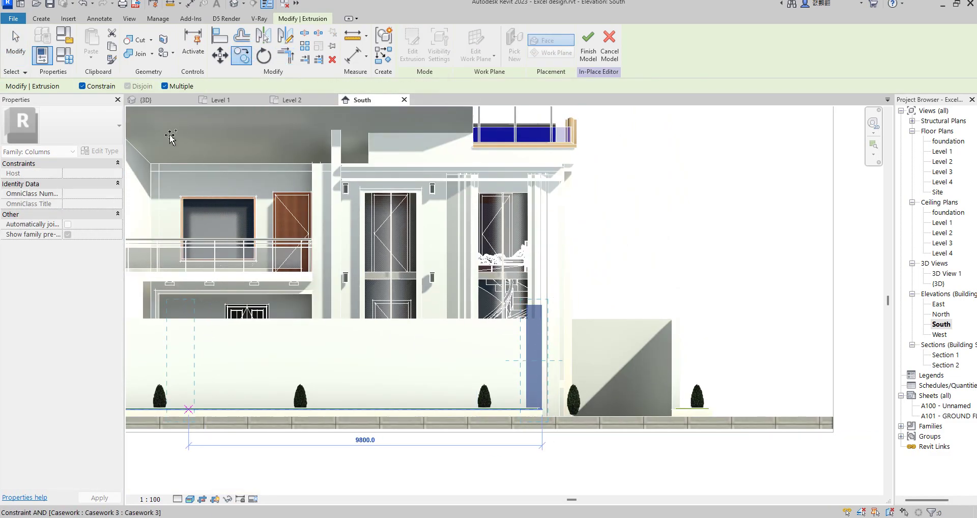
{"action": "left_click", "coordinate": [83, 87]}
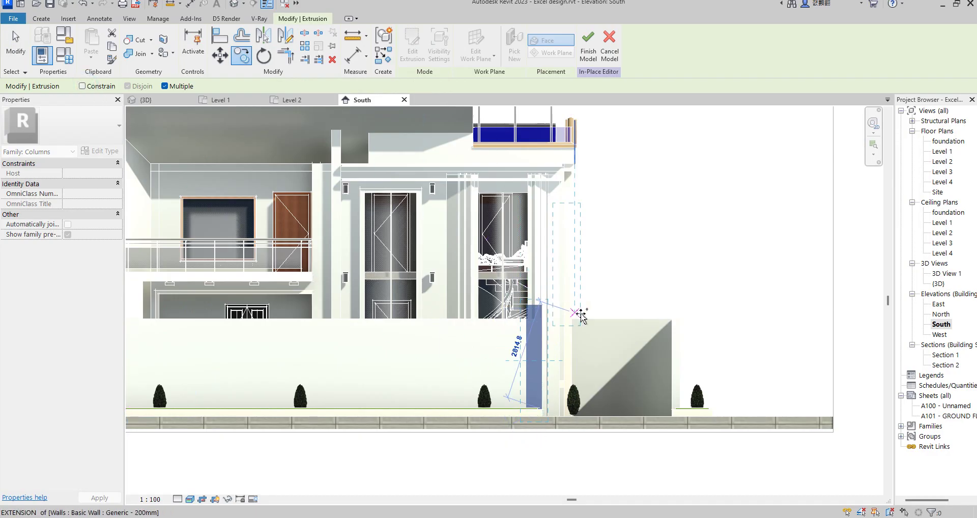
{"action": "left_click", "coordinate": [543, 334]}
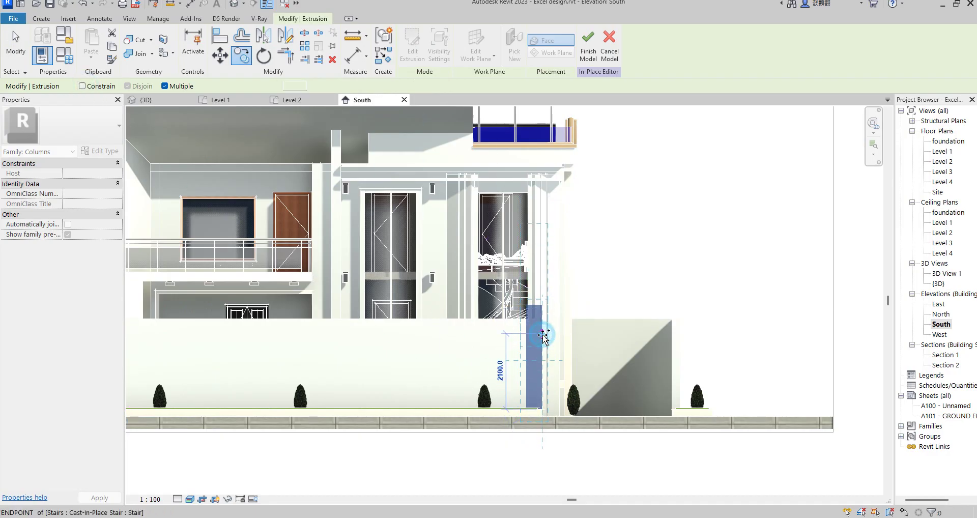
{"action": "scroll", "coordinate": [543, 334], "scroll_direction": "up", "scroll_amount": 3}
{"action": "right_click", "coordinate": [633, 263]}
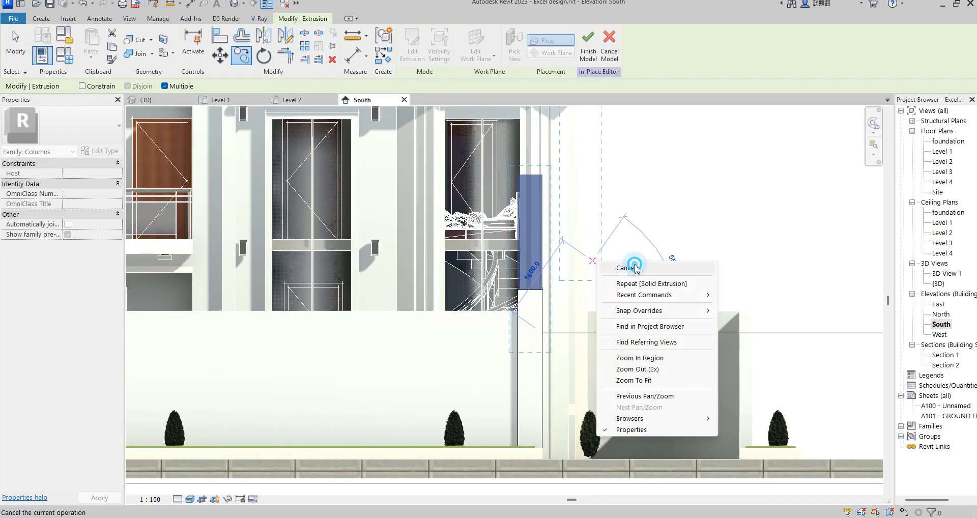
{"action": "left_click", "coordinate": [652, 266]}
{"action": "left_click", "coordinate": [537, 204]}
{"action": "left_click_drag", "start_coordinate": [524, 257], "coordinate": [530, 294]}
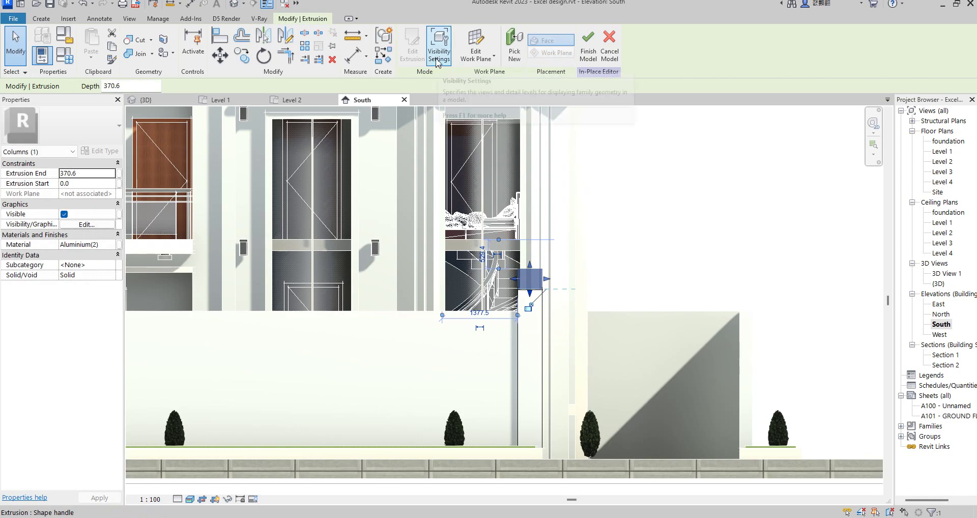
Edit the upper block's sketch in the Level 1 floor plan, offset its square outline 70 mm inward without copying, and finish the sketch
{"action": "left_click", "coordinate": [410, 50]}
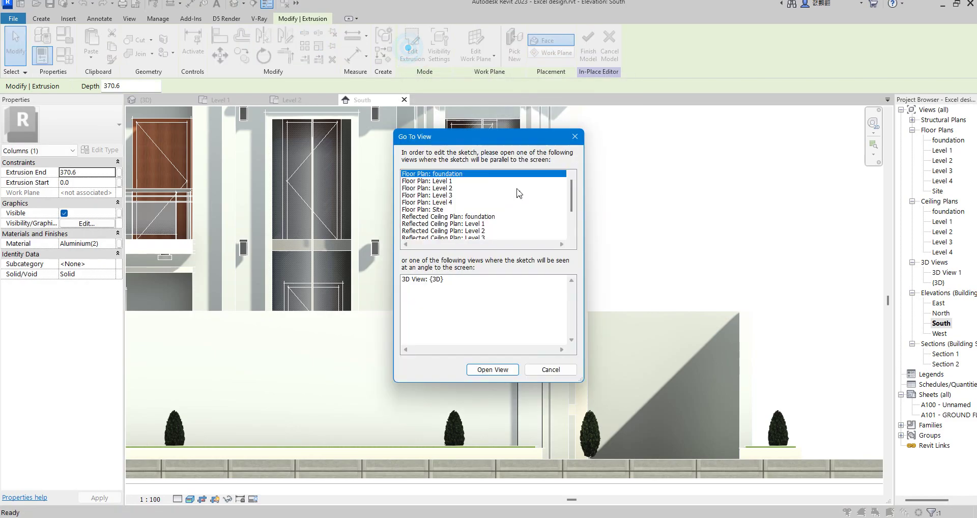
{"action": "left_click", "coordinate": [439, 181]}
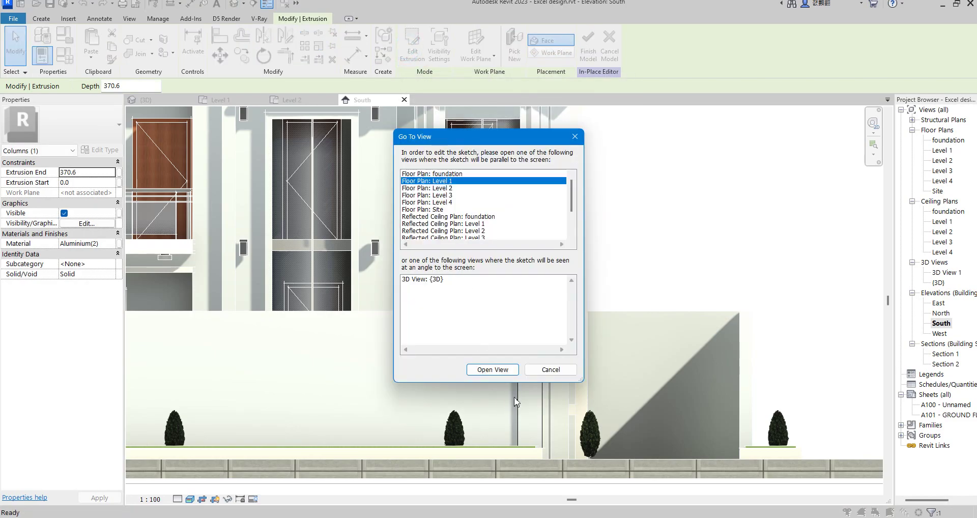
{"action": "left_click", "coordinate": [493, 371]}
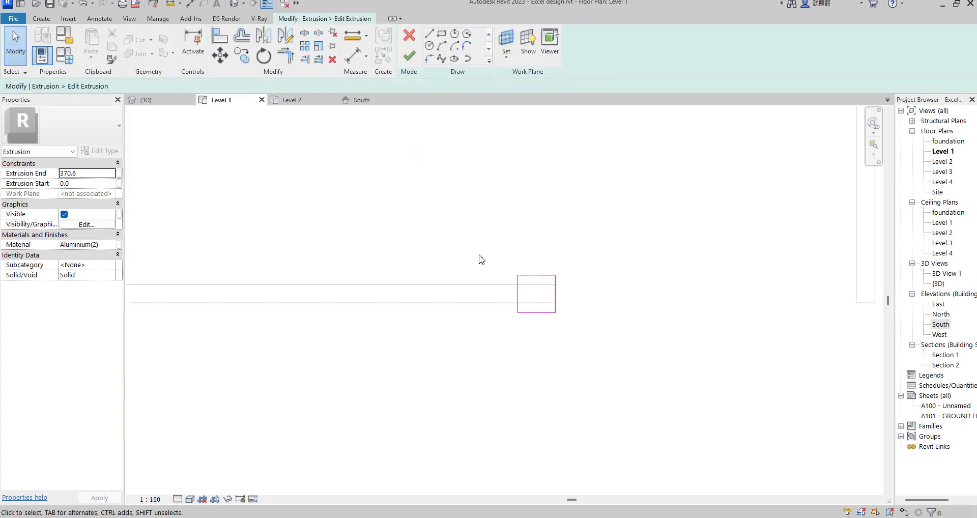
{"action": "left_click", "coordinate": [244, 36]}
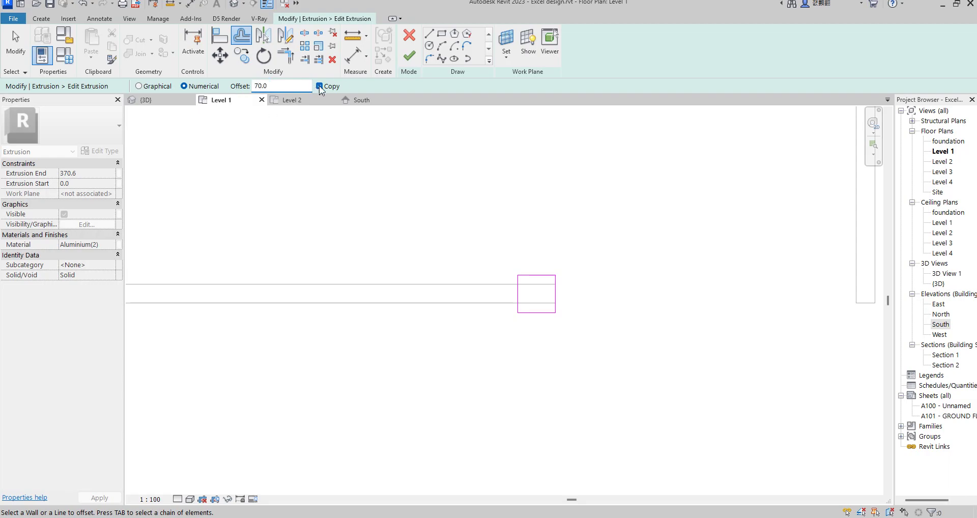
{"action": "left_click", "coordinate": [539, 275]}
{"action": "left_click", "coordinate": [555, 296]}
{"action": "left_click", "coordinate": [410, 56]}
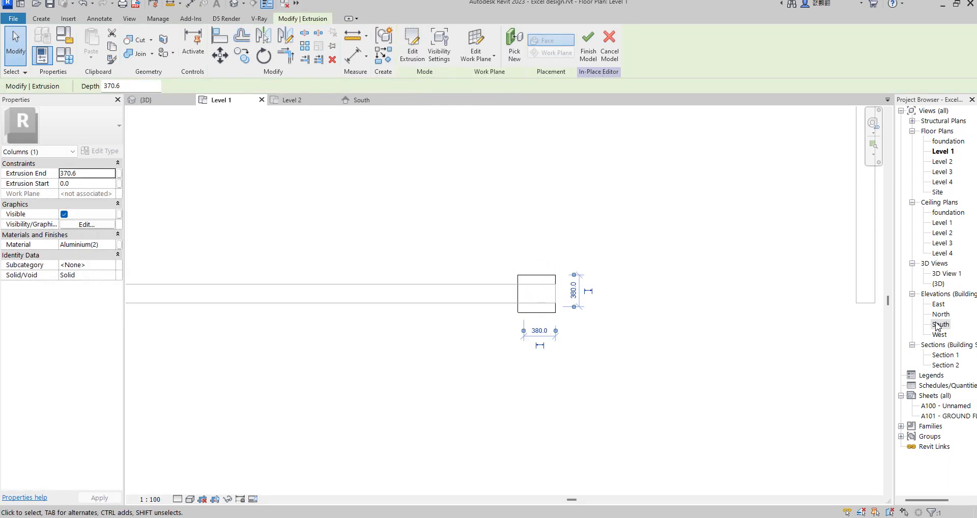
Examine how the narrowed upper block sits on the gate column in the South elevation
{"action": "double_click", "coordinate": [939, 324]}
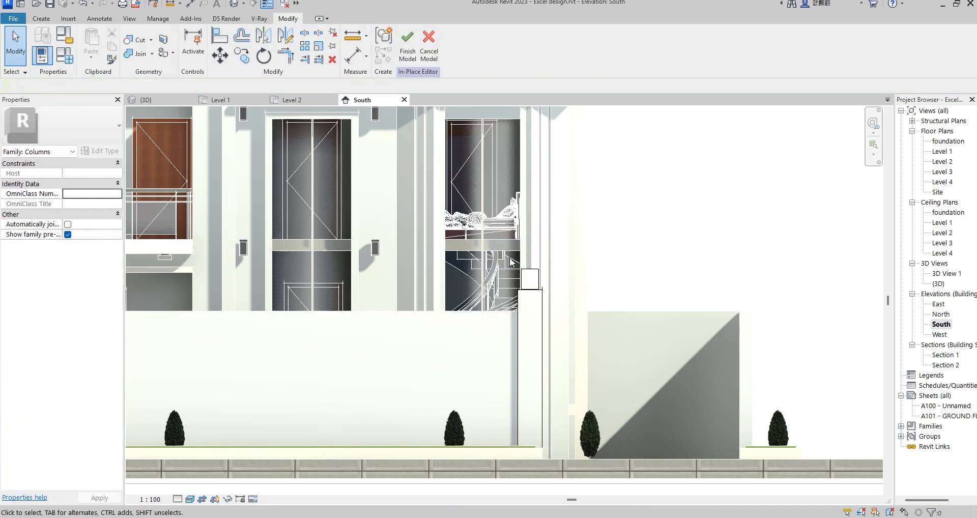
{"action": "scroll", "coordinate": [508, 263], "scroll_direction": "up", "scroll_amount": 3}
{"action": "scroll", "coordinate": [501, 274], "scroll_direction": "down", "scroll_amount": 2}
{"action": "scroll", "coordinate": [492, 287], "scroll_direction": "up", "scroll_amount": 2}
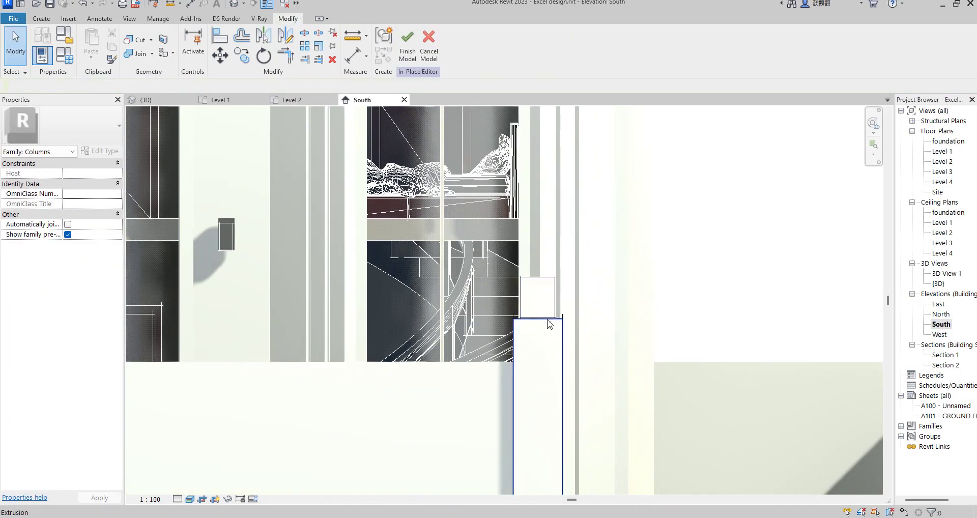
{"action": "scroll", "coordinate": [555, 319], "scroll_direction": "up", "scroll_amount": 3}
{"action": "scroll", "coordinate": [556, 319], "scroll_direction": "up", "scroll_amount": 1}
{"action": "left_click", "coordinate": [555, 299]}
{"action": "scroll", "coordinate": [519, 320], "scroll_direction": "up", "scroll_amount": 4}
{"action": "left_click_drag", "start_coordinate": [520, 320], "coordinate": [523, 326]}
{"action": "scroll", "coordinate": [521, 320], "scroll_direction": "up", "scroll_amount": 3}
{"action": "scroll", "coordinate": [552, 343], "scroll_direction": "down", "scroll_amount": 3}
{"action": "key", "text": "Escape"}
{"action": "scroll", "coordinate": [566, 265], "scroll_direction": "down", "scroll_amount": 3}
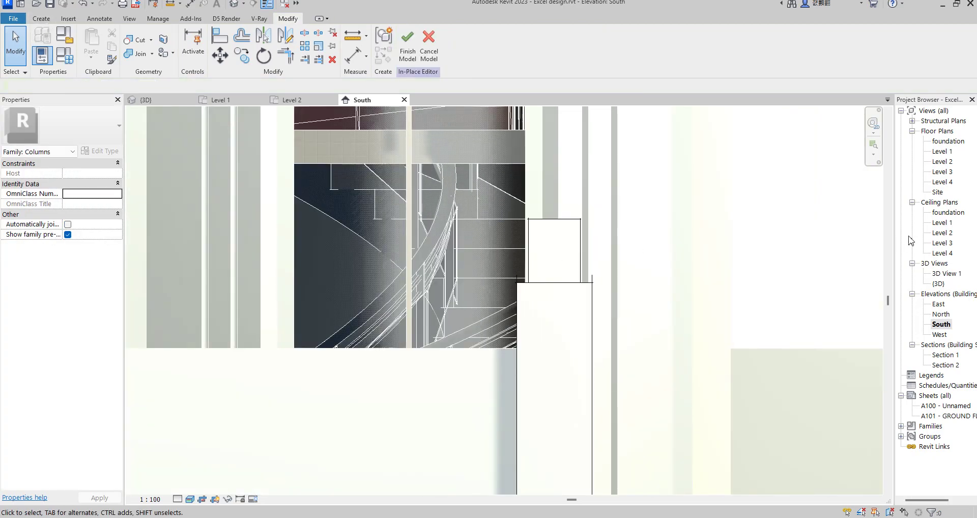
Finish the in-place column model and set the Level 1 floor plan's view range cut plane and top offsets to 2900
{"action": "double_click", "coordinate": [944, 151]}
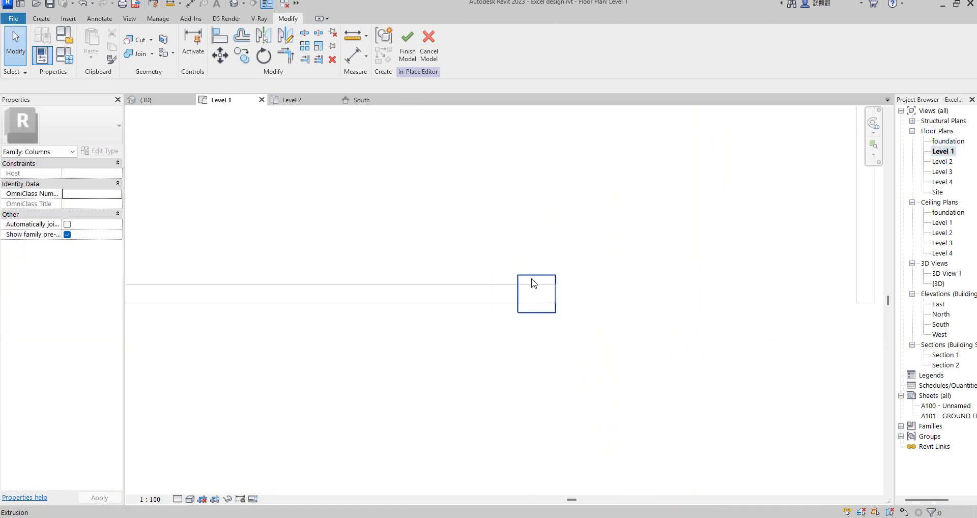
{"action": "double_click", "coordinate": [945, 162]}
{"action": "scroll", "coordinate": [552, 341], "scroll_direction": "down", "scroll_amount": 1}
{"action": "double_click", "coordinate": [943, 153]}
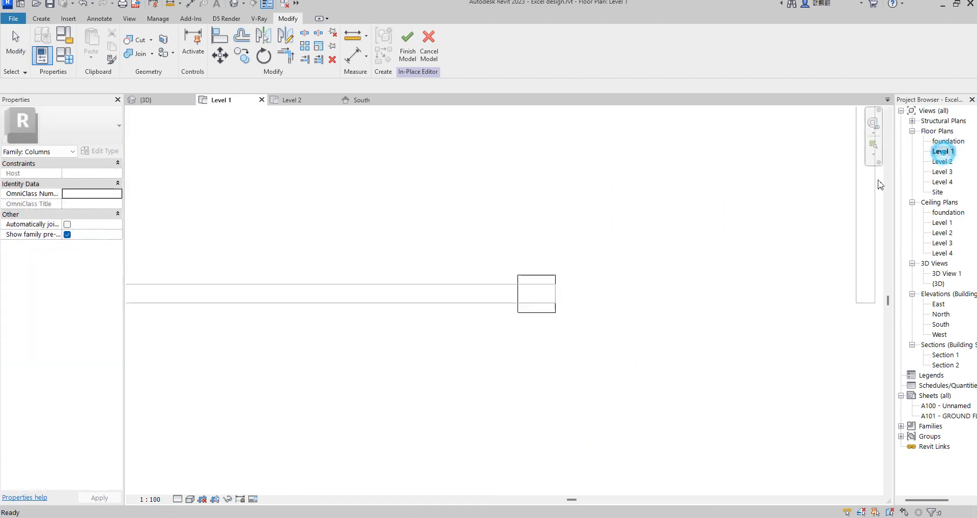
{"action": "scroll", "coordinate": [325, 258], "scroll_direction": "down", "scroll_amount": 1}
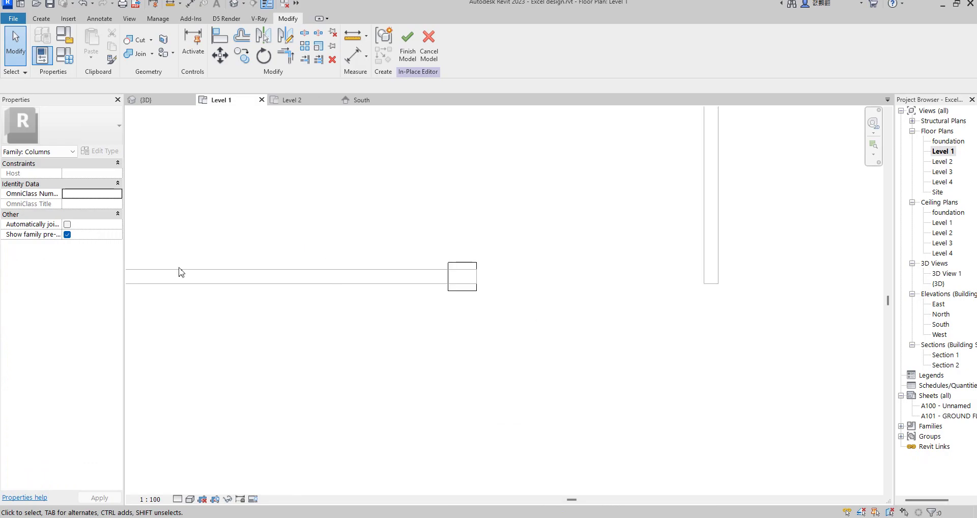
{"action": "left_click", "coordinate": [407, 43]}
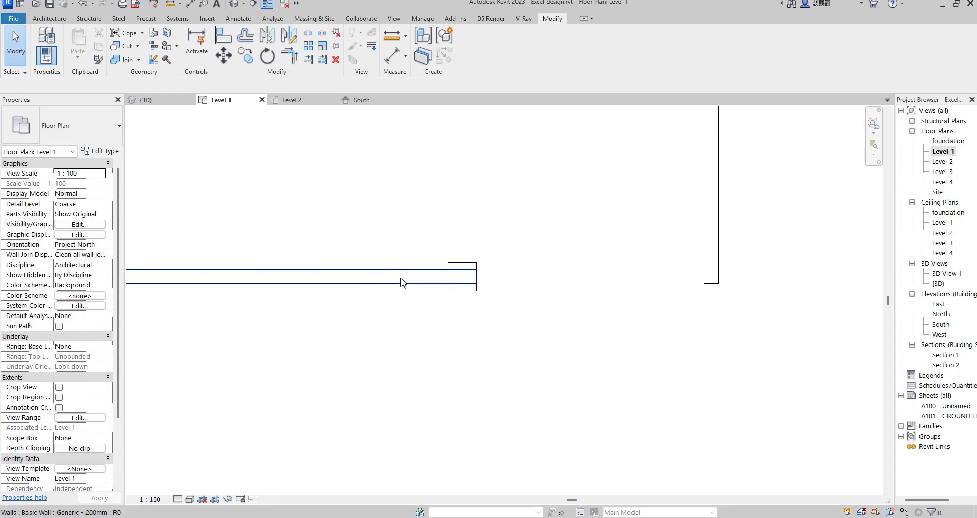
{"action": "left_click", "coordinate": [81, 418]}
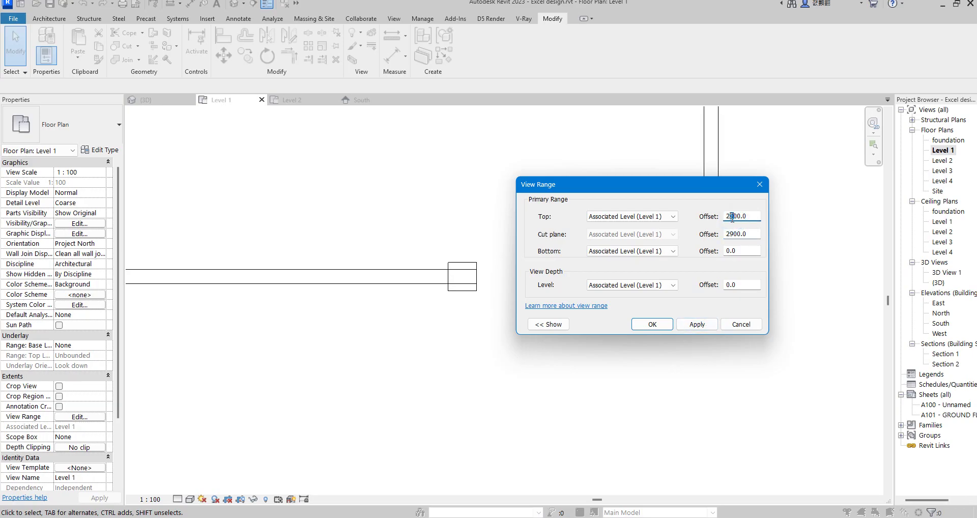
{"action": "left_click", "coordinate": [654, 329]}
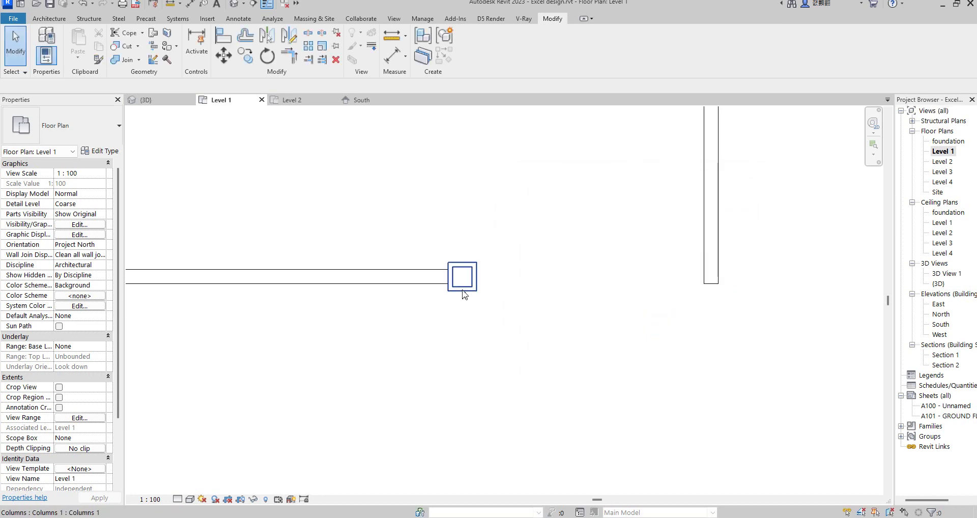
Edit the gate column in place on the Level 1 floor plan and begin a sweep with a sketched path
{"action": "scroll", "coordinate": [469, 271], "scroll_direction": "up", "scroll_amount": 2}
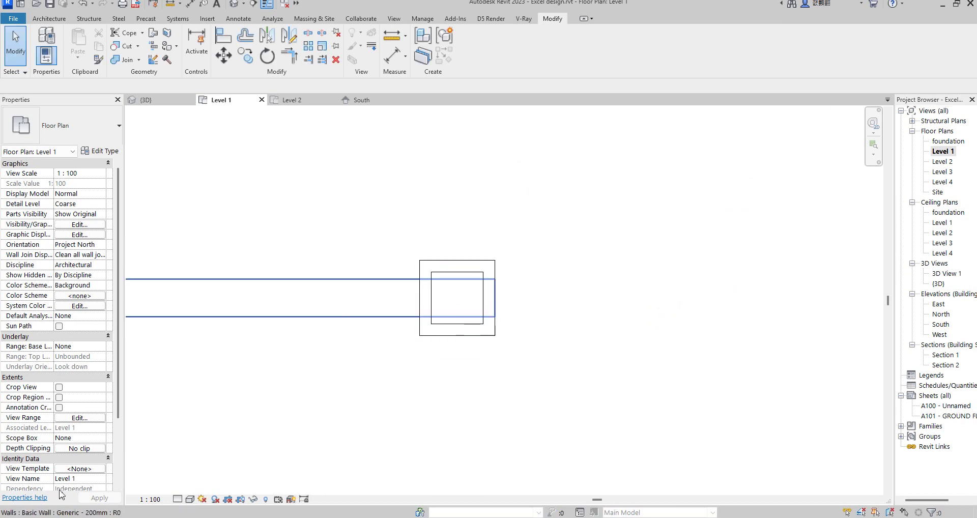
{"action": "scroll", "coordinate": [530, 353], "scroll_direction": "down", "scroll_amount": 3}
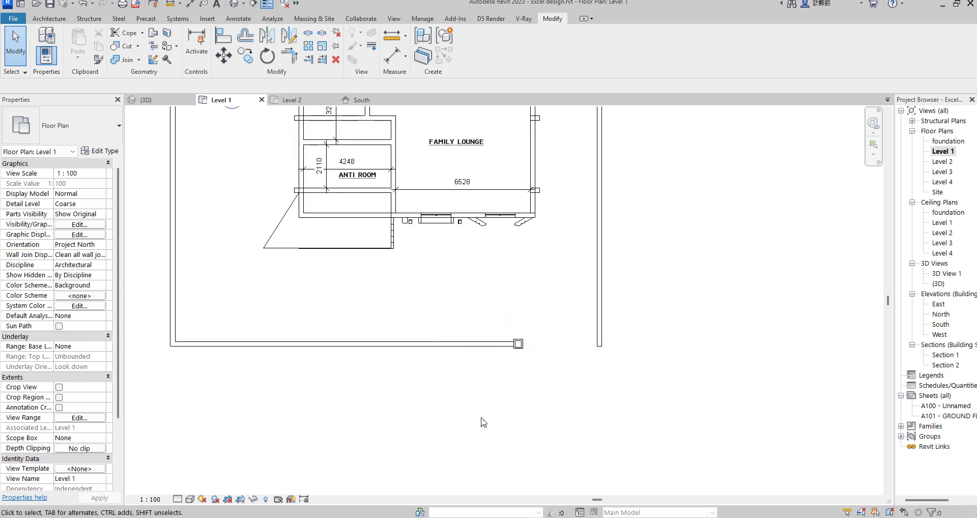
{"action": "scroll", "coordinate": [467, 295], "scroll_direction": "down", "scroll_amount": 4}
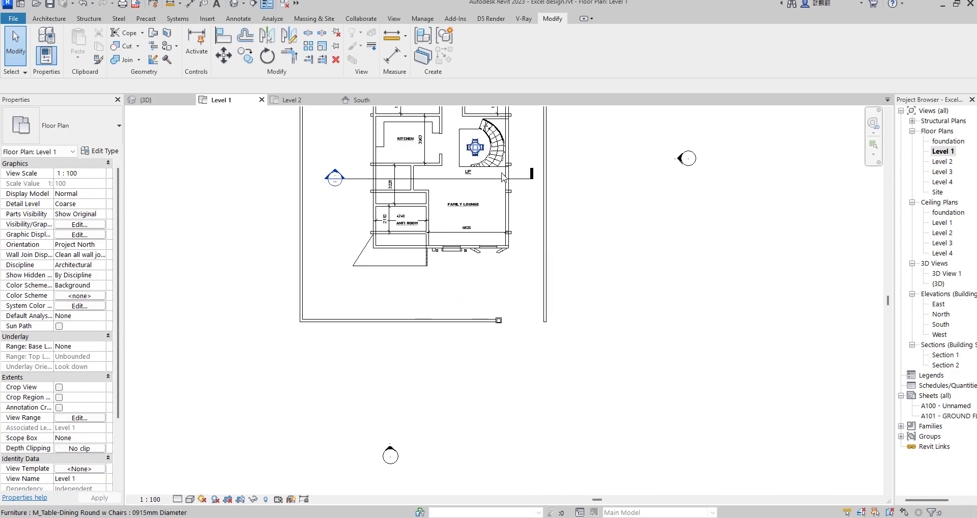
{"action": "scroll", "coordinate": [500, 148], "scroll_direction": "up", "scroll_amount": 3}
{"action": "scroll", "coordinate": [507, 459], "scroll_direction": "up", "scroll_amount": 5}
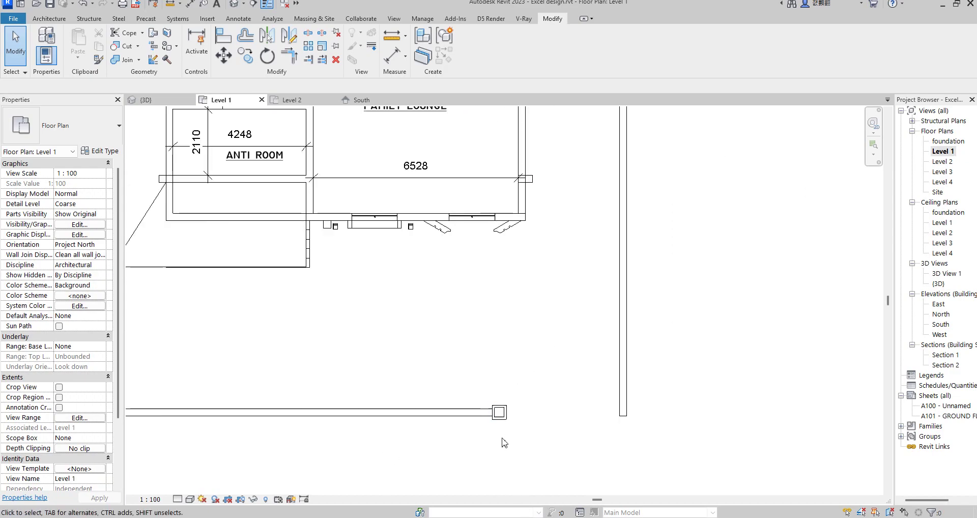
{"action": "left_click", "coordinate": [506, 372]}
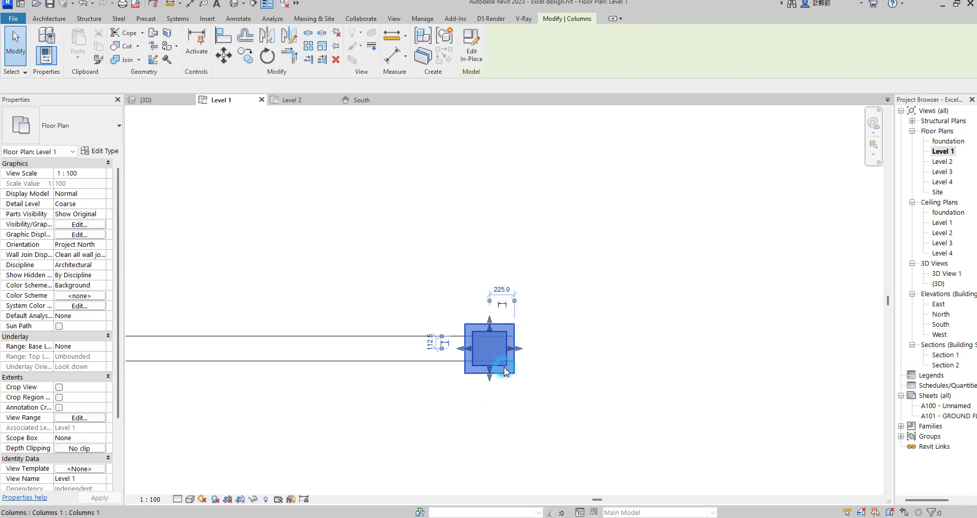
{"action": "left_click", "coordinate": [472, 45]}
{"action": "left_click", "coordinate": [44, 19]}
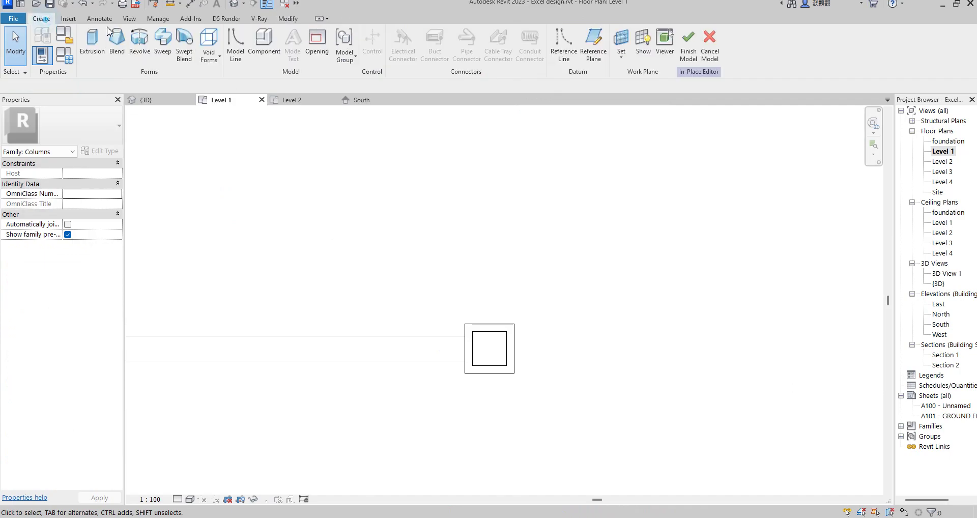
{"action": "left_click", "coordinate": [161, 41]}
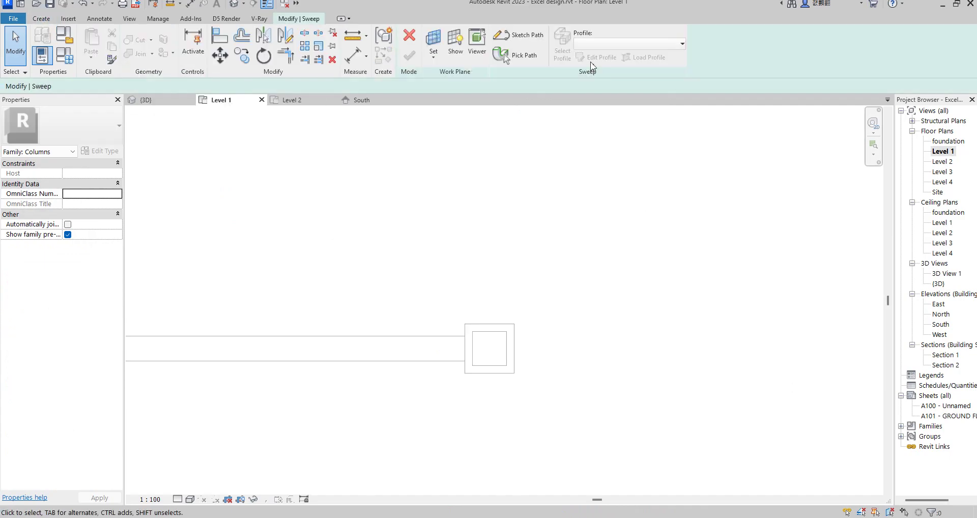
{"action": "left_click", "coordinate": [522, 42]}
{"action": "left_click", "coordinate": [443, 36]}
{"action": "left_click", "coordinate": [473, 332]}
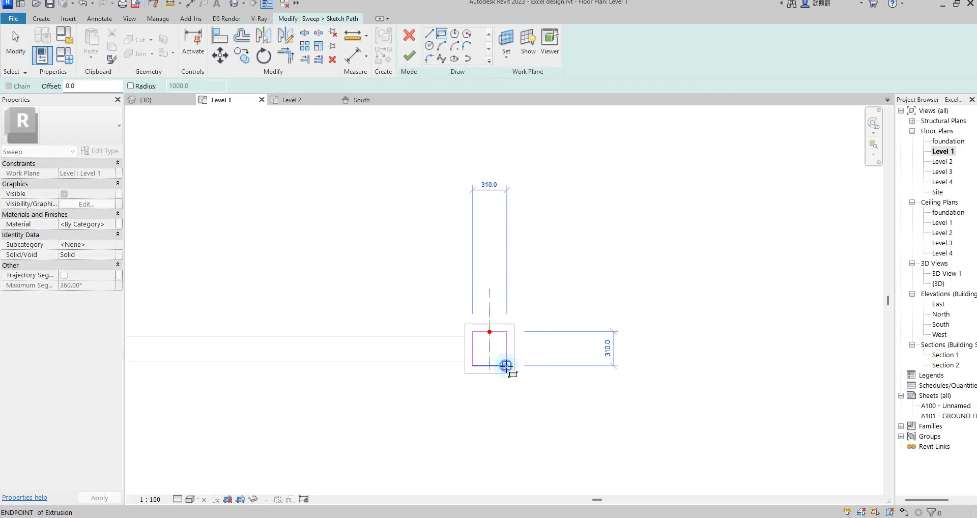
{"action": "left_click", "coordinate": [507, 366]}
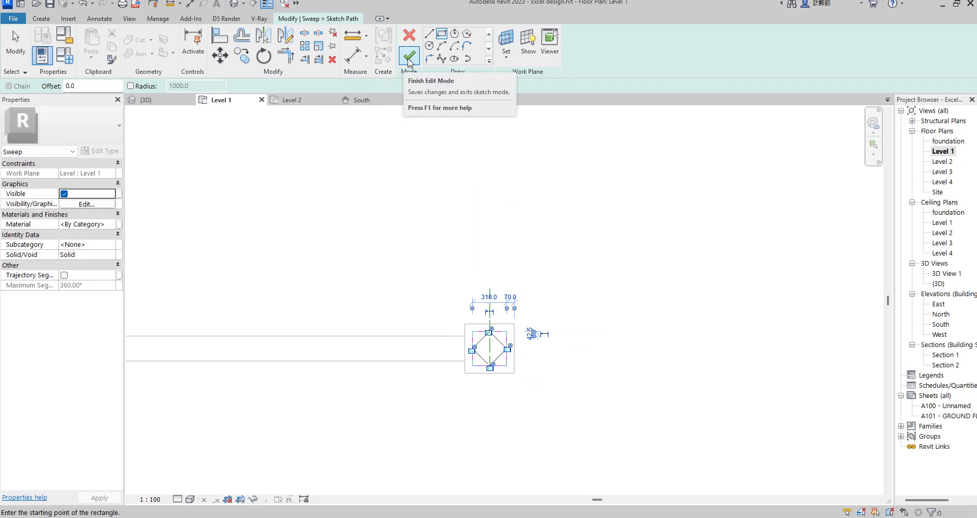
{"action": "right_click", "coordinate": [389, 197]}
{"action": "left_click", "coordinate": [419, 204]}
{"action": "right_click", "coordinate": [399, 231]}
{"action": "left_click", "coordinate": [431, 241]}
{"action": "left_click_drag", "start_coordinate": [459, 305], "coordinate": [544, 423]}
{"action": "key", "text": "Delete"}
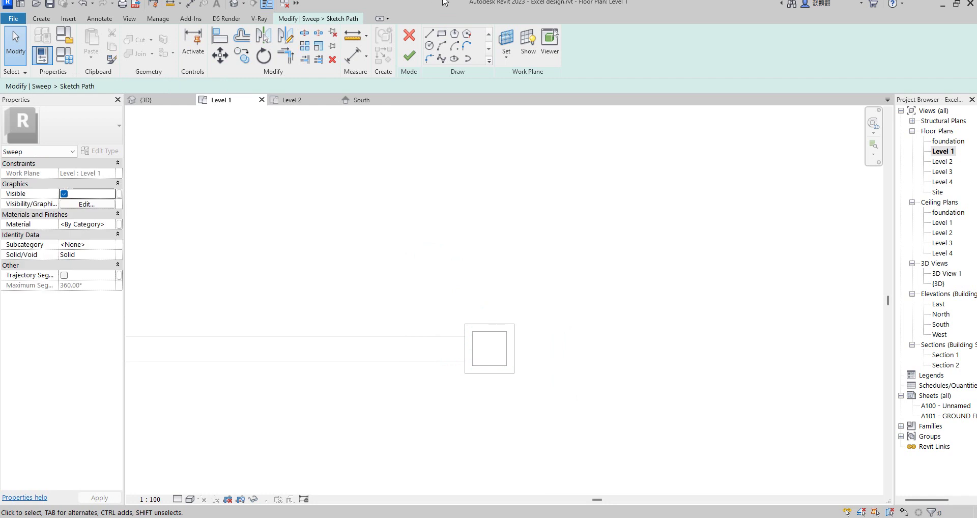
Sketch a closed 310 mm square sweep path with lines along the upper block's outline, starting on the side away from the wall, and finish it
{"action": "left_click", "coordinate": [429, 33]}
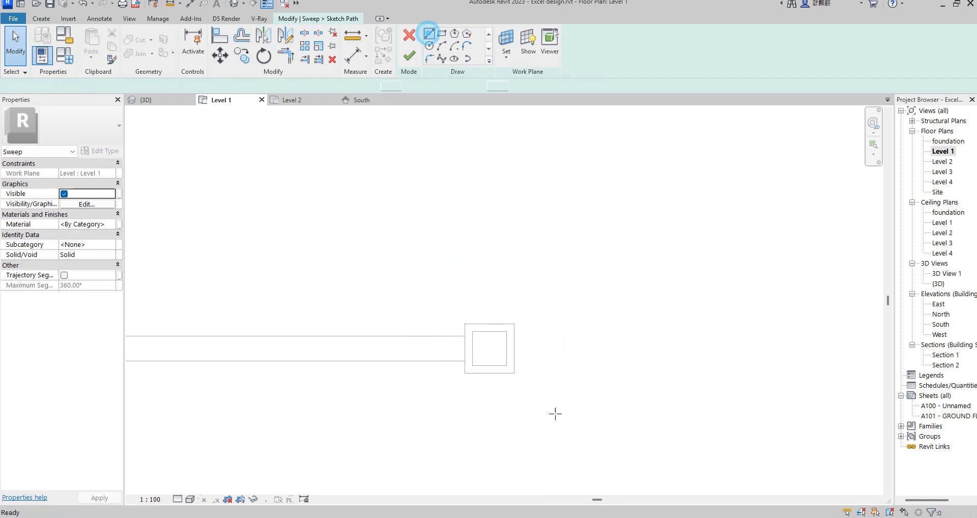
{"action": "left_click", "coordinate": [507, 366]}
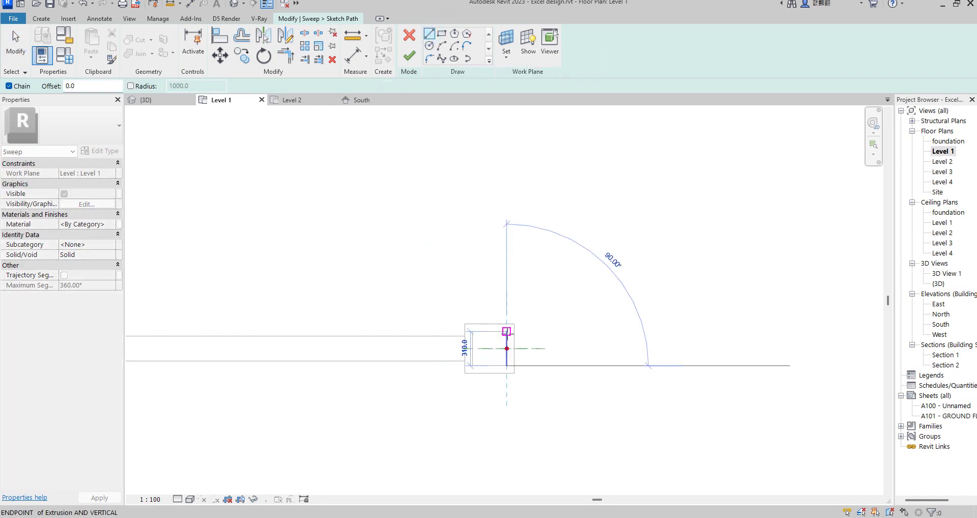
{"action": "left_click", "coordinate": [472, 368]}
{"action": "left_click", "coordinate": [505, 368]}
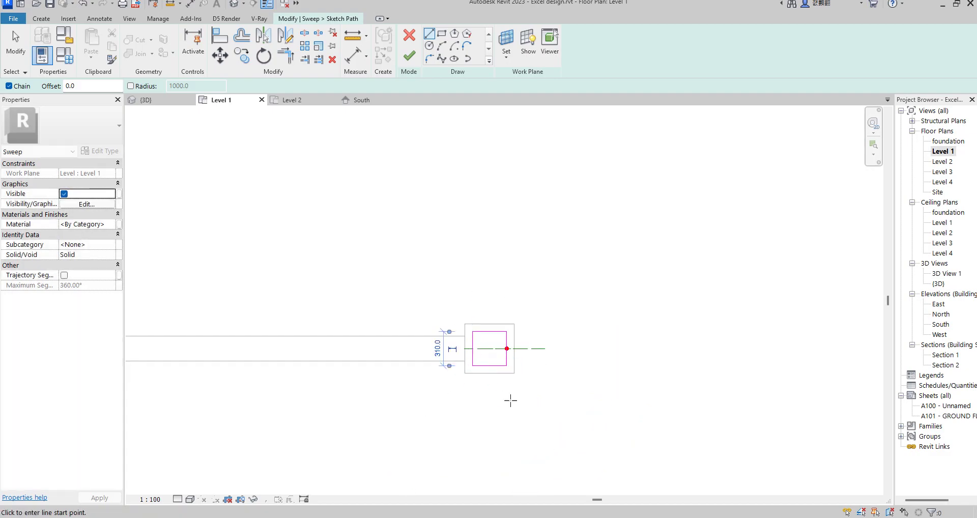
{"action": "left_click", "coordinate": [409, 56]}
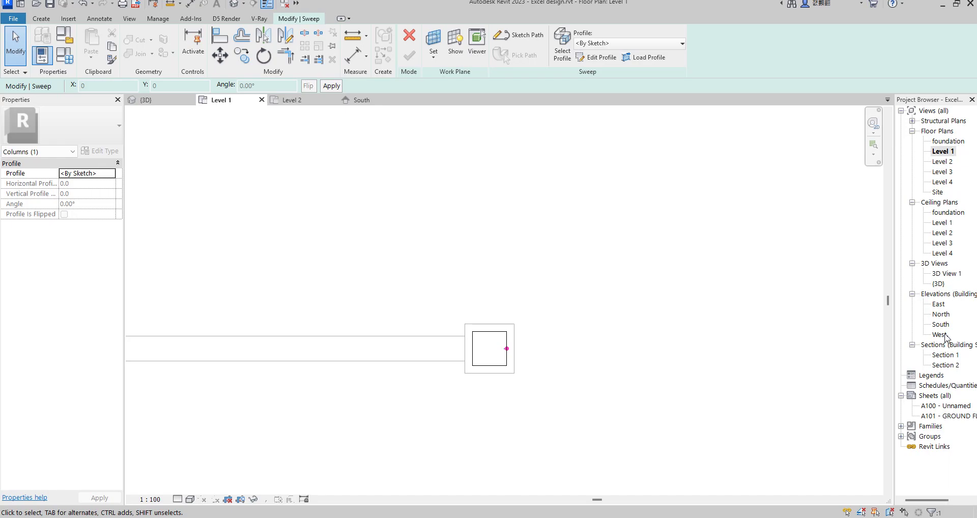
Edit the sweep profile in the South elevation and draw a 140 mm vertical line upward from the upper block's outer top corner
{"action": "left_click", "coordinate": [611, 54]}
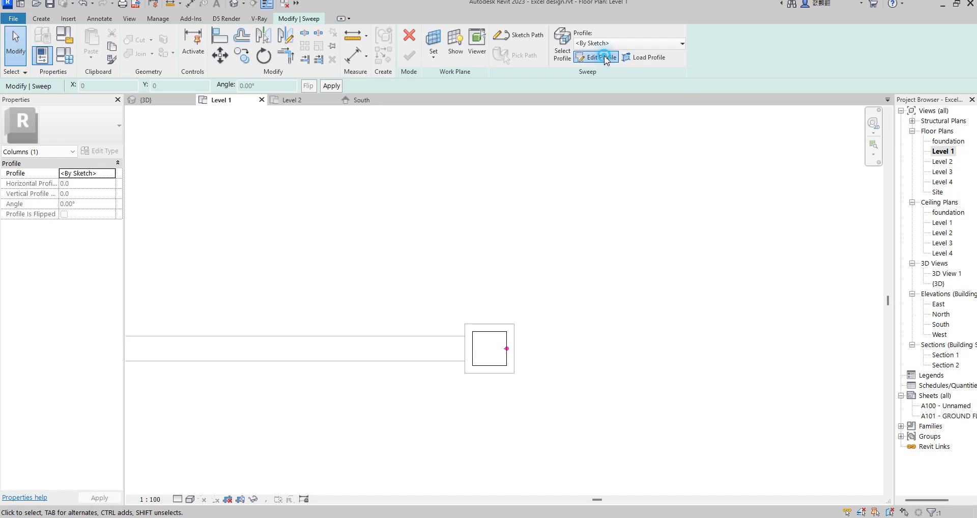
{"action": "left_click", "coordinate": [439, 182]}
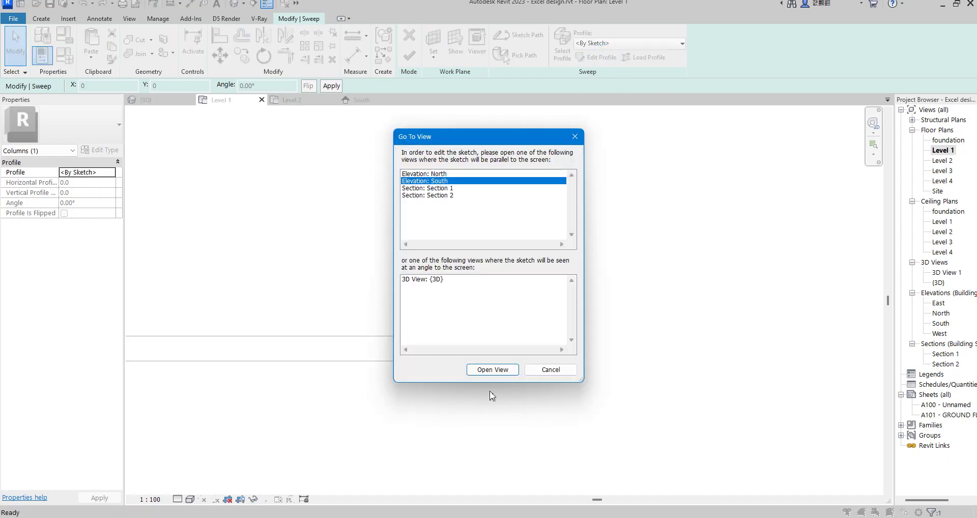
{"action": "left_click", "coordinate": [486, 372]}
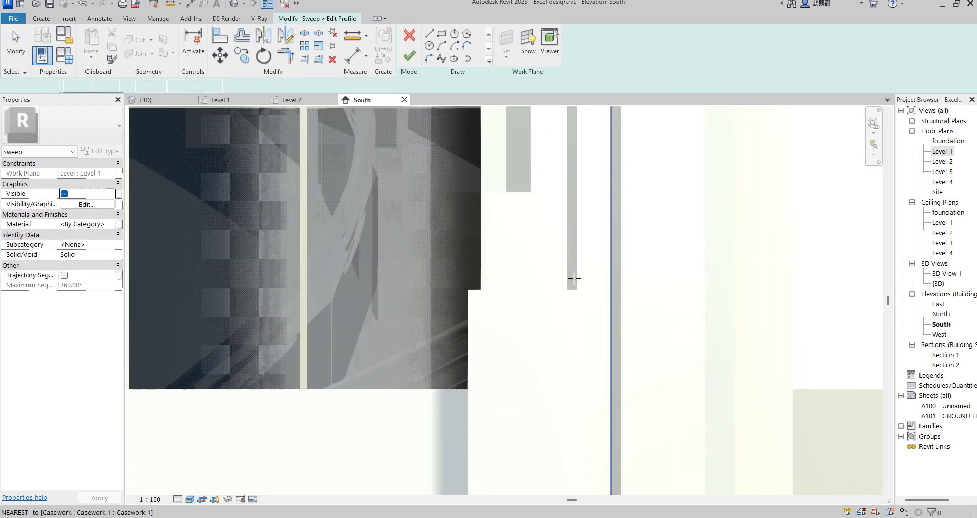
{"action": "scroll", "coordinate": [552, 443], "scroll_direction": "down", "scroll_amount": 3}
{"action": "scroll", "coordinate": [544, 356], "scroll_direction": "up", "scroll_amount": 3}
{"action": "scroll", "coordinate": [545, 336], "scroll_direction": "up", "scroll_amount": 3}
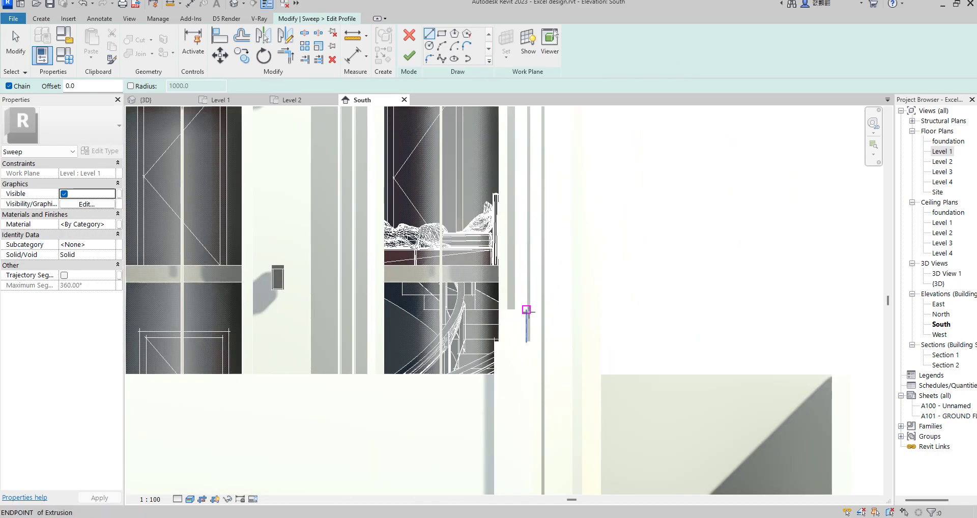
{"action": "left_click", "coordinate": [526, 309]}
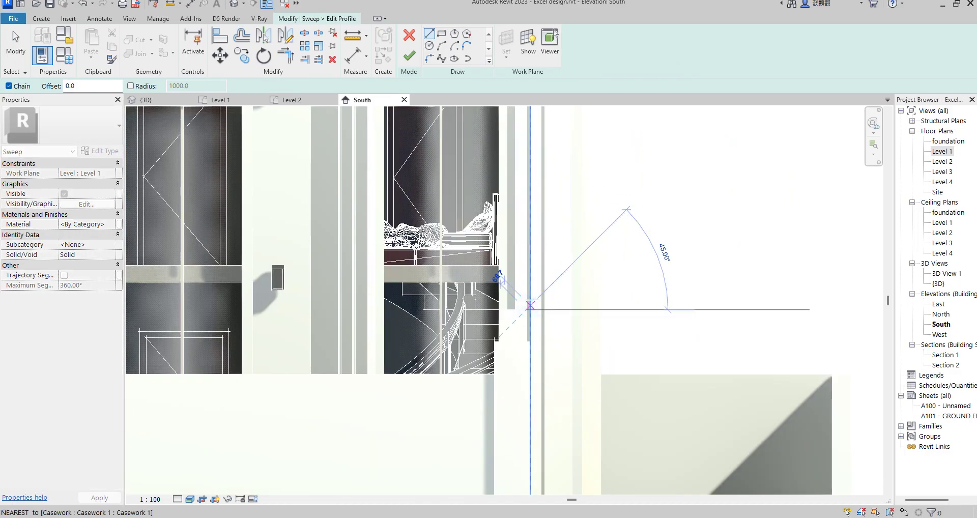
{"action": "scroll", "coordinate": [524, 305], "scroll_direction": "up", "scroll_amount": 3}
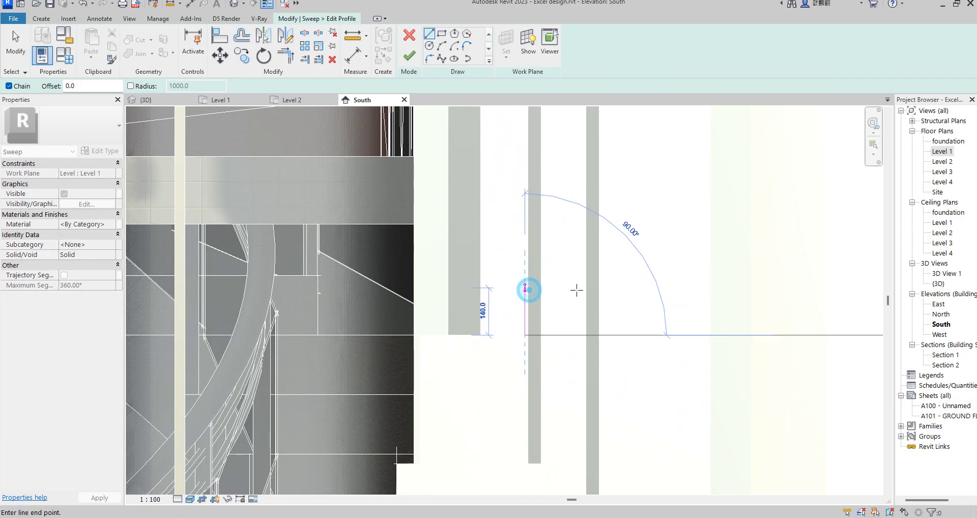
Continue the sweep profile with a 100 mm line outward from the vertical line's upper end, a 15 mm line down and a short line back inward
{"action": "left_click", "coordinate": [575, 291]}
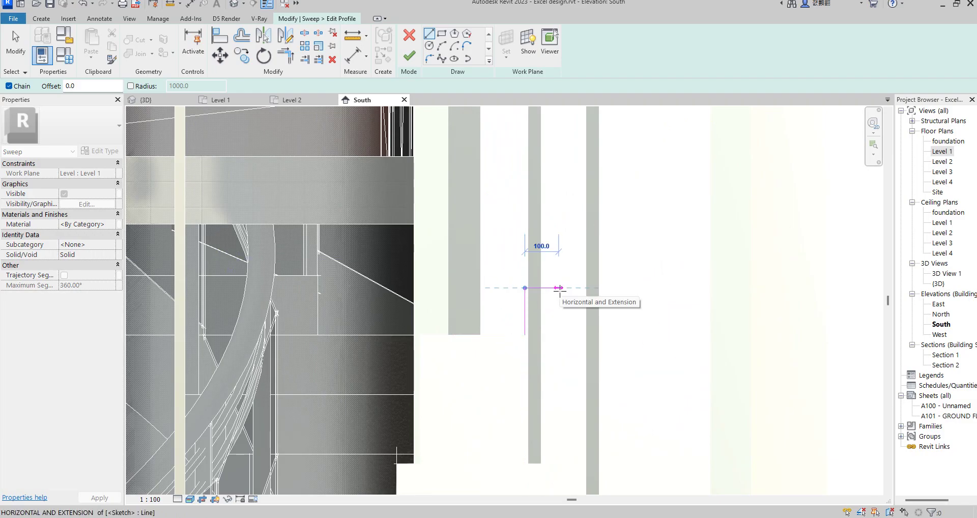
{"action": "scroll", "coordinate": [558, 293], "scroll_direction": "up", "scroll_amount": 2}
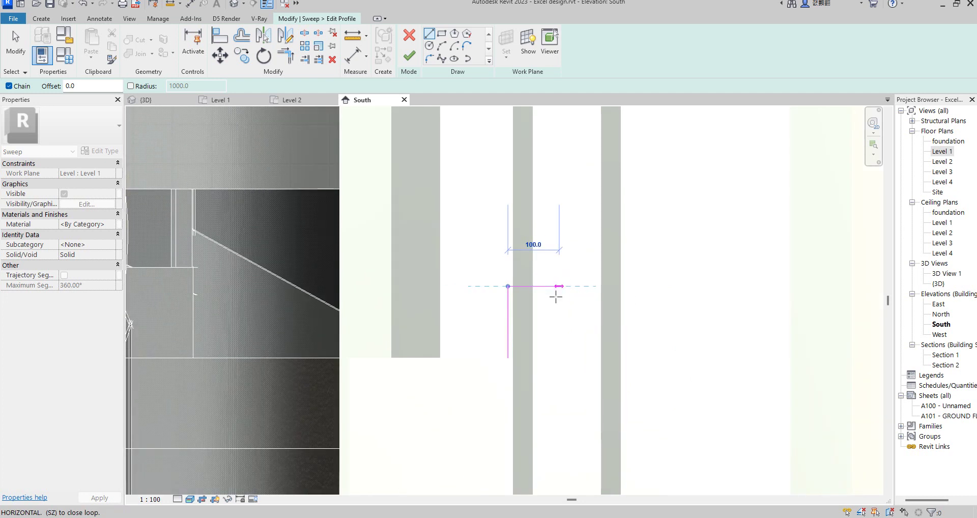
{"action": "left_click", "coordinate": [558, 304]}
{"action": "scroll", "coordinate": [560, 294], "scroll_direction": "up", "scroll_amount": 2}
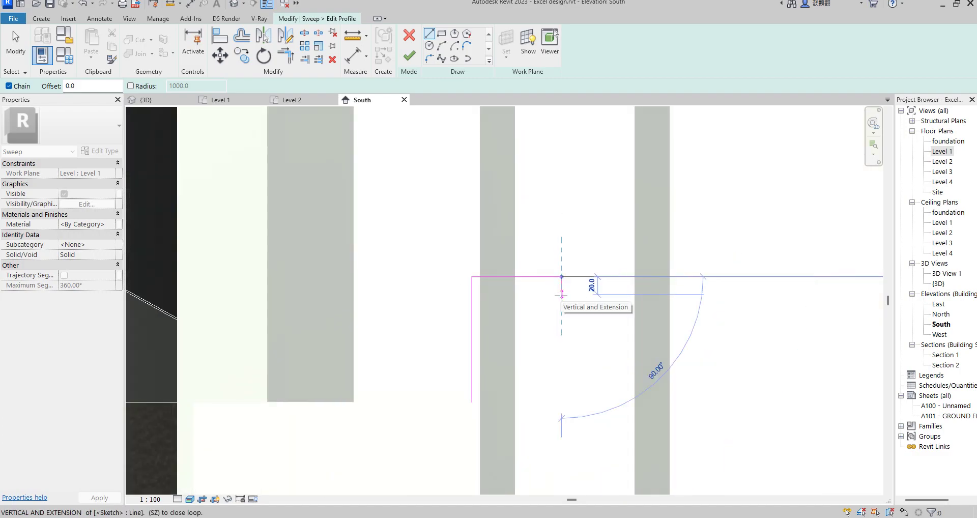
{"action": "left_click", "coordinate": [562, 290]}
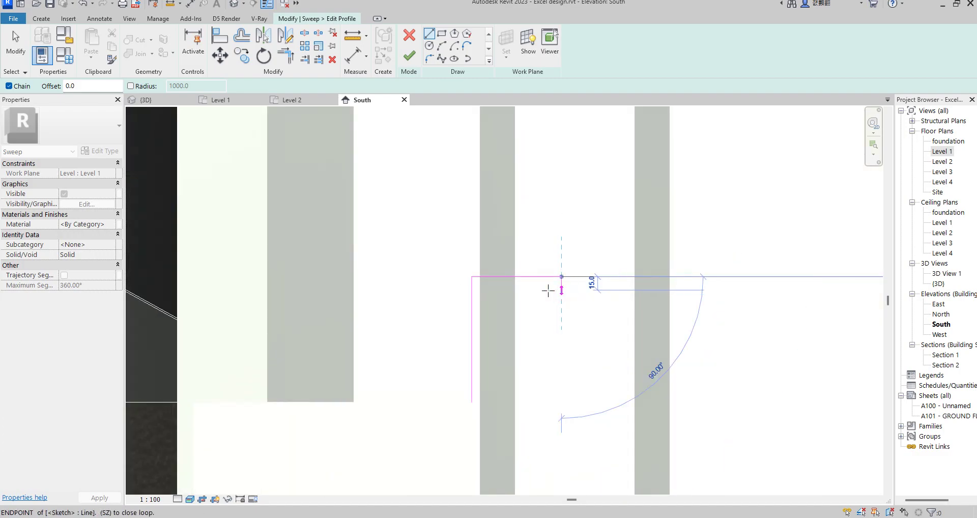
{"action": "left_click", "coordinate": [549, 291]}
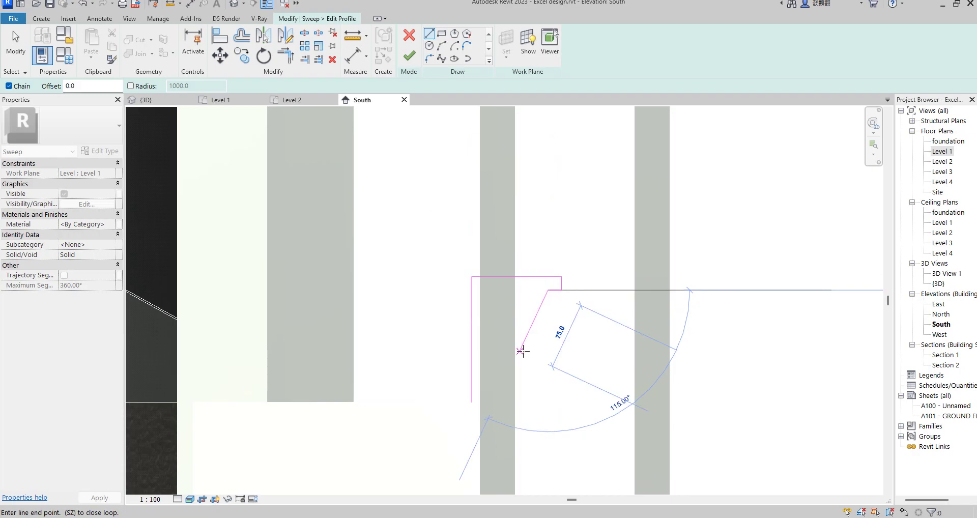
Draw a 105 mm slanted guide line down toward the vertical line and a start-end-radius arc between its endpoints
{"action": "left_click", "coordinate": [446, 47]}
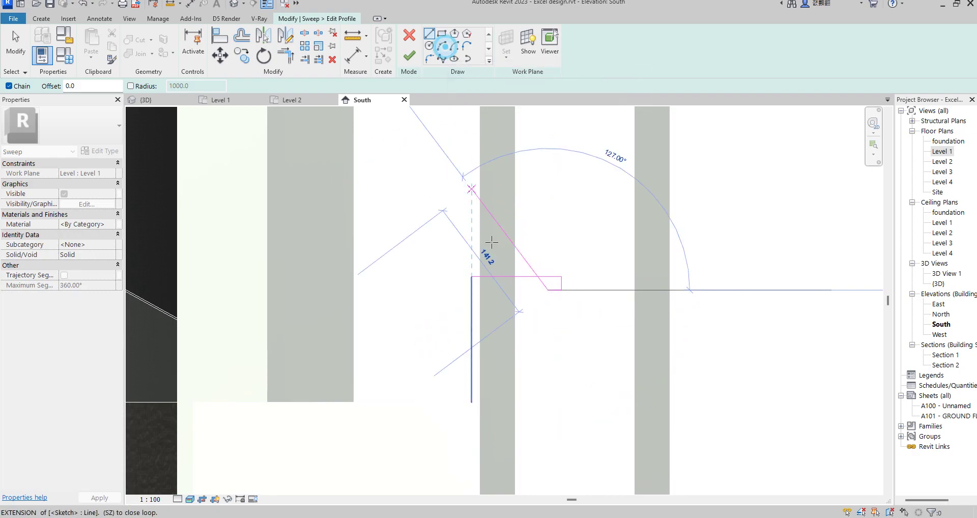
{"action": "scroll", "coordinate": [493, 377], "scroll_direction": "up", "scroll_amount": 2}
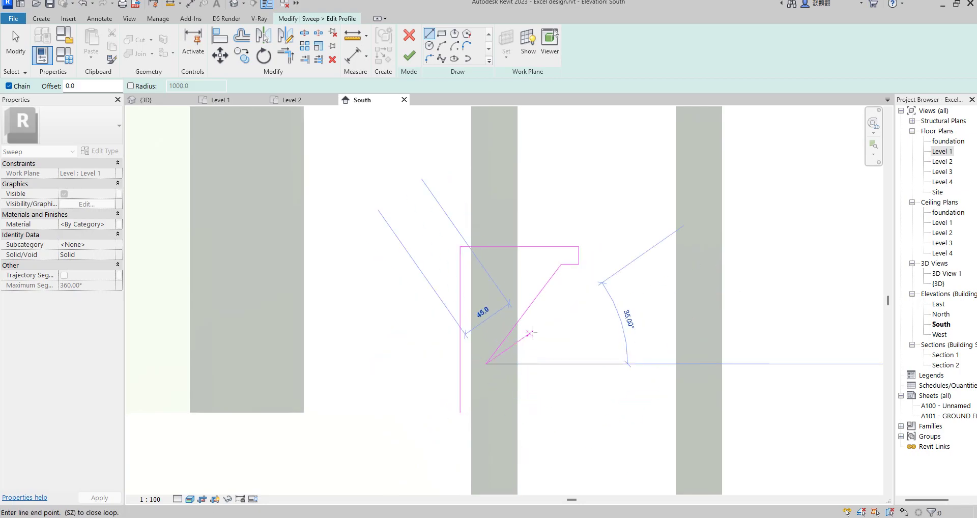
{"action": "left_click", "coordinate": [461, 247]}
{"action": "left_click", "coordinate": [441, 46]}
{"action": "left_click", "coordinate": [562, 264]}
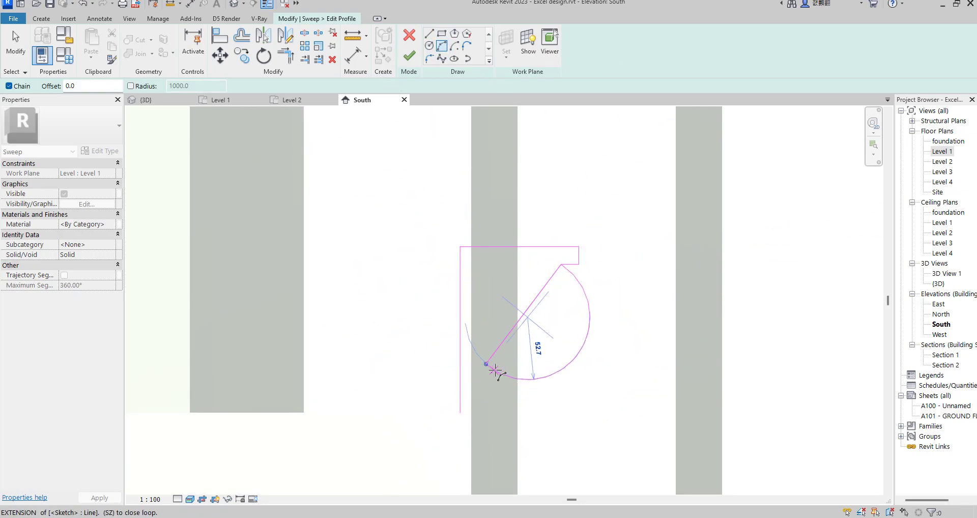
{"action": "scroll", "coordinate": [496, 371], "scroll_direction": "up", "scroll_amount": 2}
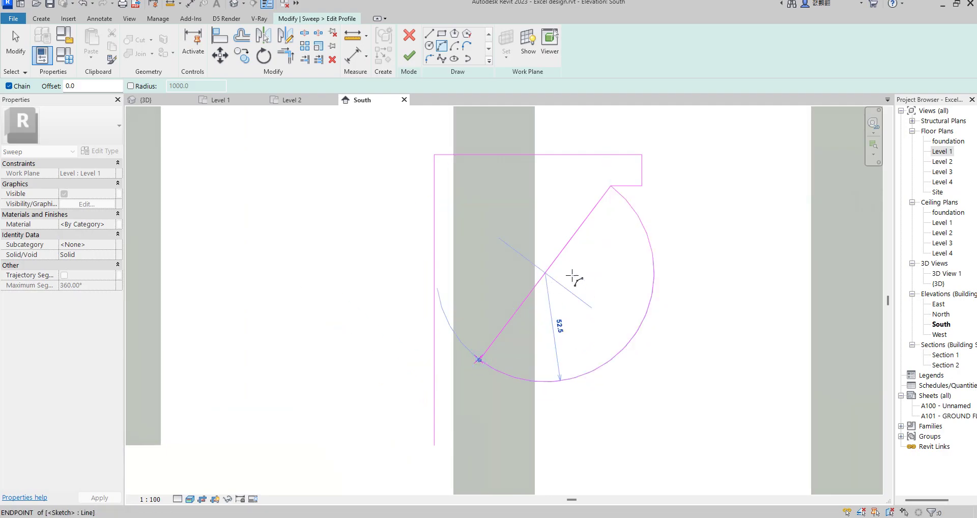
Delete the slanted guide line and flatten the arc to a radius of about 89 mm
{"action": "scroll", "coordinate": [572, 284], "scroll_direction": "down", "scroll_amount": 2}
{"action": "right_click", "coordinate": [651, 245]}
{"action": "left_click", "coordinate": [678, 252]}
{"action": "right_click", "coordinate": [680, 244]}
{"action": "left_click", "coordinate": [682, 251]}
{"action": "left_click", "coordinate": [574, 252]}
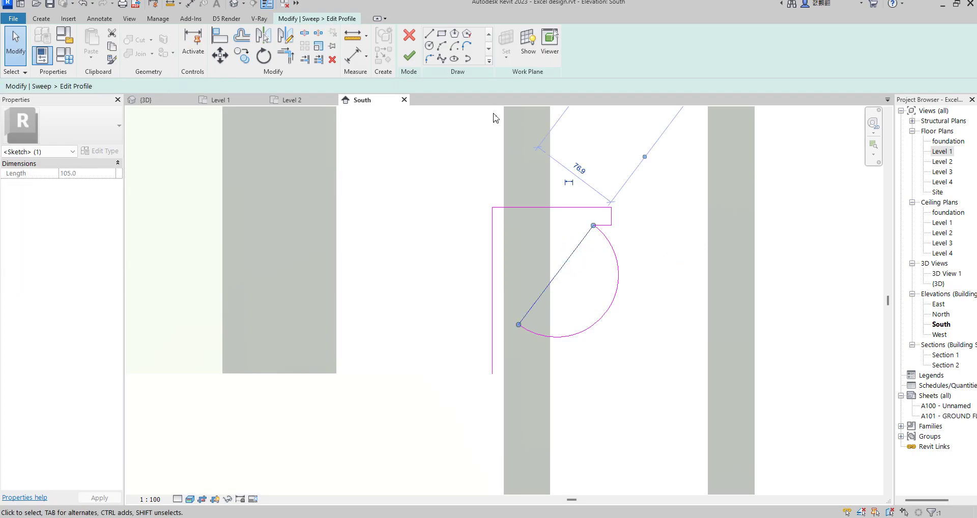
{"action": "key", "text": "Delete"}
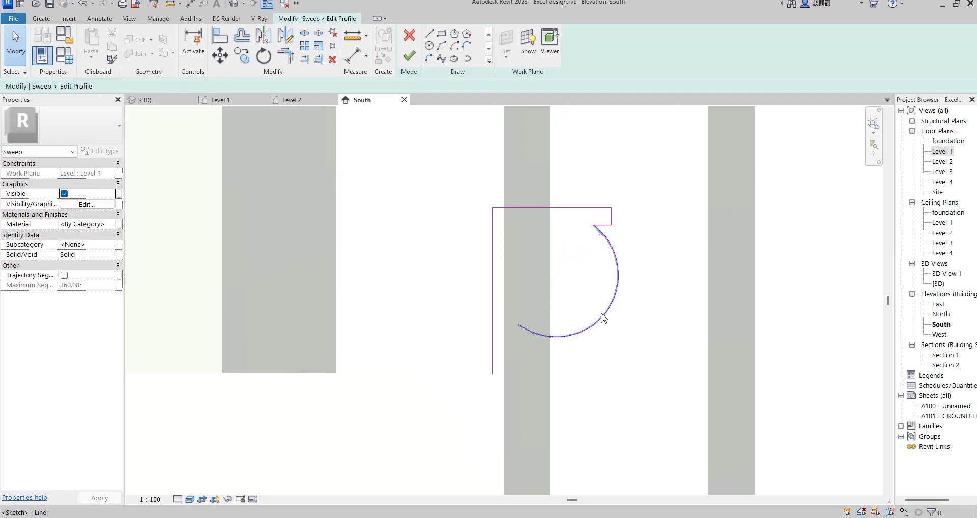
{"action": "mouse_move", "coordinate": [606, 318]}
{"action": "left_mouse_down"}
{"action": "mouse_move", "coordinate": [572, 267]}
{"action": "mouse_move", "coordinate": [586, 276]}
{"action": "left_mouse_up"}
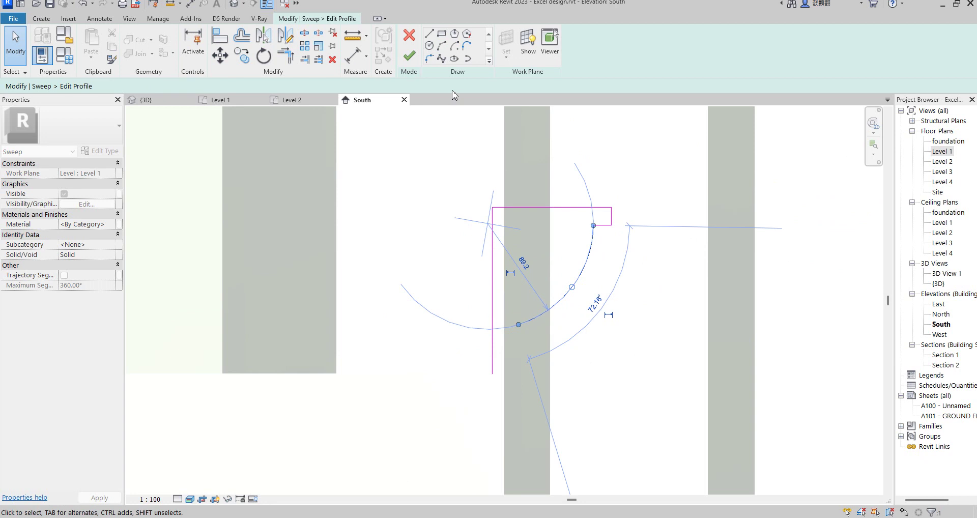
Draw stepped lines from the vertical line's lower end up to the arc, starting with a 9.1 mm horizontal line and ending with a 13.7 mm vertical one
{"action": "left_click", "coordinate": [429, 33]}
{"action": "left_click", "coordinate": [492, 374]}
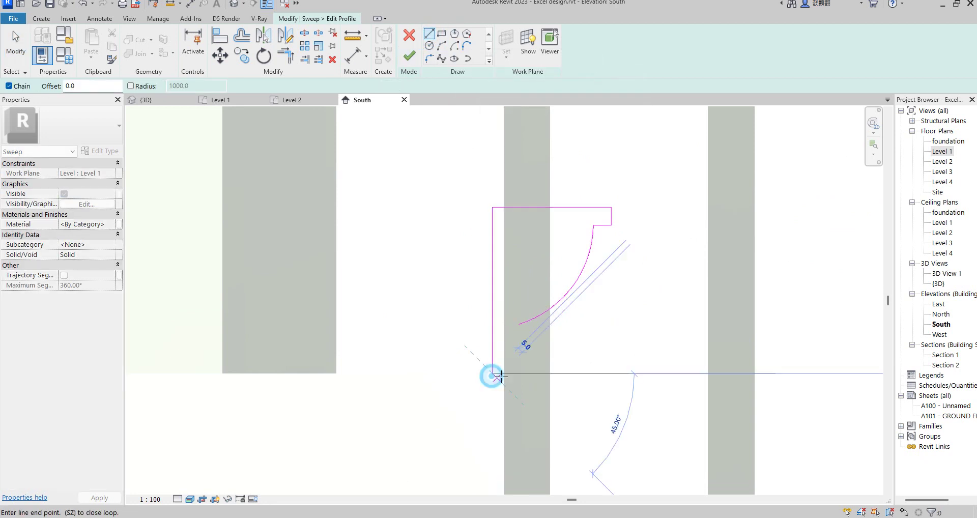
{"action": "scroll", "coordinate": [501, 375], "scroll_direction": "up", "scroll_amount": 2}
{"action": "left_click", "coordinate": [499, 373]}
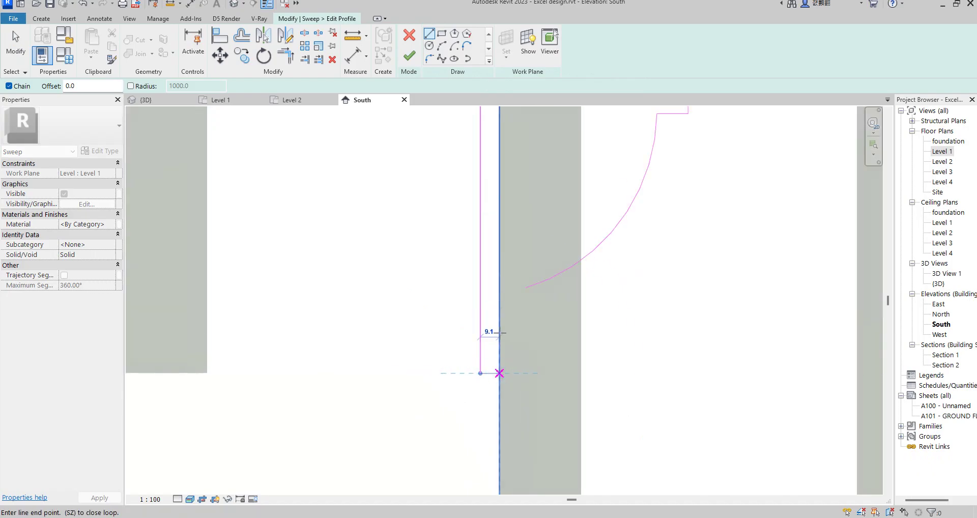
{"action": "left_click", "coordinate": [500, 333]}
{"action": "left_click", "coordinate": [520, 332]}
{"action": "left_click", "coordinate": [519, 311]}
{"action": "left_click", "coordinate": [543, 309]}
{"action": "left_click", "coordinate": [541, 283]}
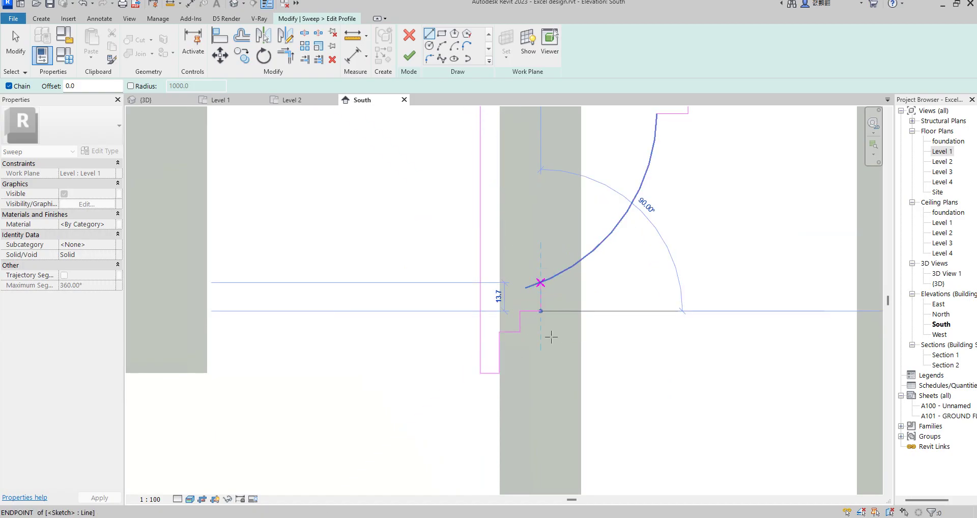
Trim the arc to the uppermost stepped line, then finish the profile and the sweep
{"action": "key", "text": "Escape"}
{"action": "key", "text": "Escape"}
{"action": "key", "text": "t"}
{"action": "key", "text": "r"}
{"action": "scroll", "coordinate": [547, 303], "scroll_direction": "down", "scroll_amount": 5}
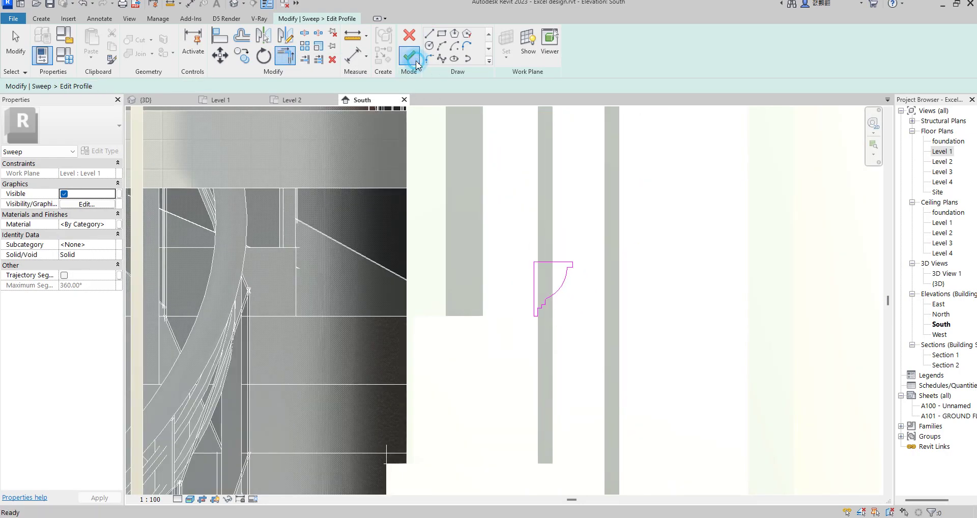
{"action": "left_click", "coordinate": [416, 65]}
{"action": "left_click", "coordinate": [416, 64]}
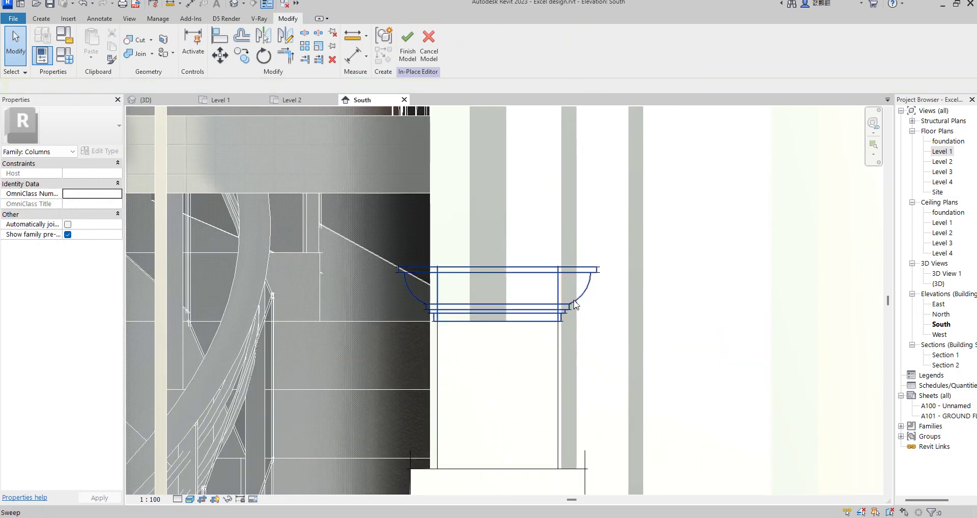
Mirror a copy of the moulding sweep upward about an axis drawn along its top edge
{"action": "scroll", "coordinate": [584, 301], "scroll_direction": "down", "scroll_amount": 2}
{"action": "left_click", "coordinate": [571, 306]}
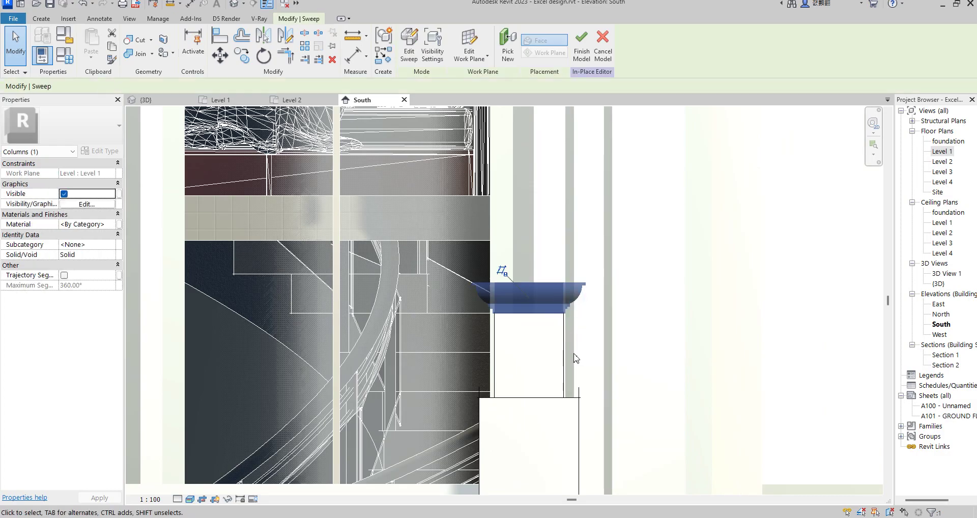
{"action": "left_click", "coordinate": [283, 42]}
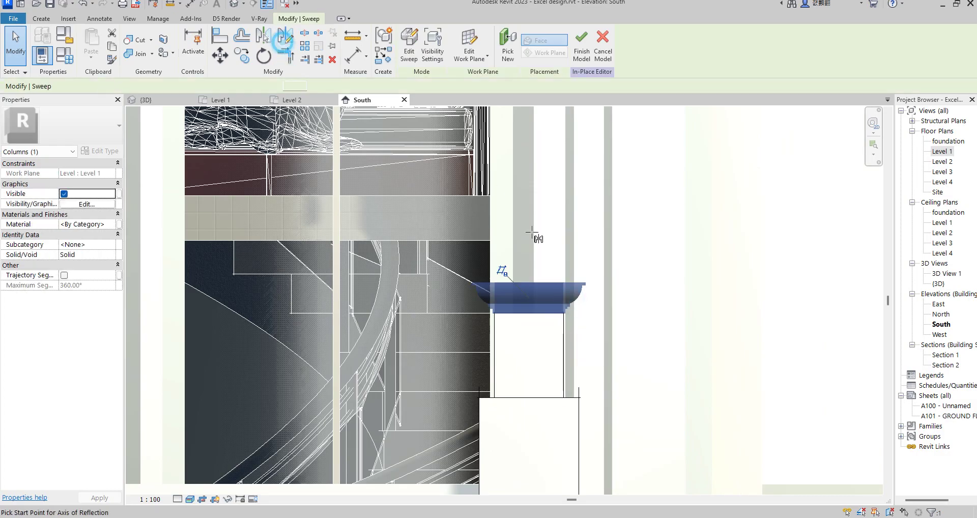
{"action": "scroll", "coordinate": [586, 283], "scroll_direction": "up", "scroll_amount": 2}
{"action": "left_click", "coordinate": [586, 283]}
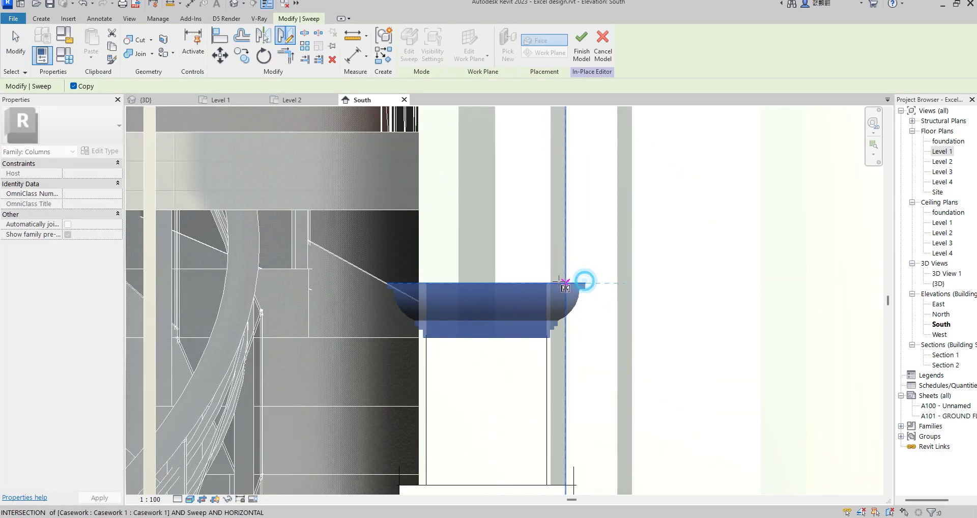
{"action": "left_click", "coordinate": [560, 283]}
{"action": "left_click", "coordinate": [651, 286]}
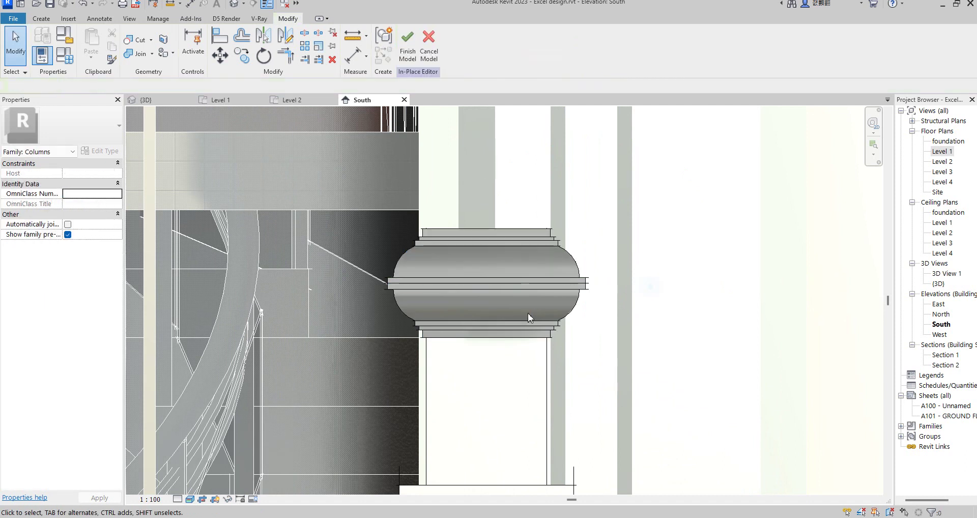
Open the profile of the upper, mirrored sweep for editing
{"action": "scroll", "coordinate": [532, 311], "scroll_direction": "down", "scroll_amount": 3}
{"action": "scroll", "coordinate": [537, 270], "scroll_direction": "up", "scroll_amount": 2}
{"action": "left_click", "coordinate": [524, 285]}
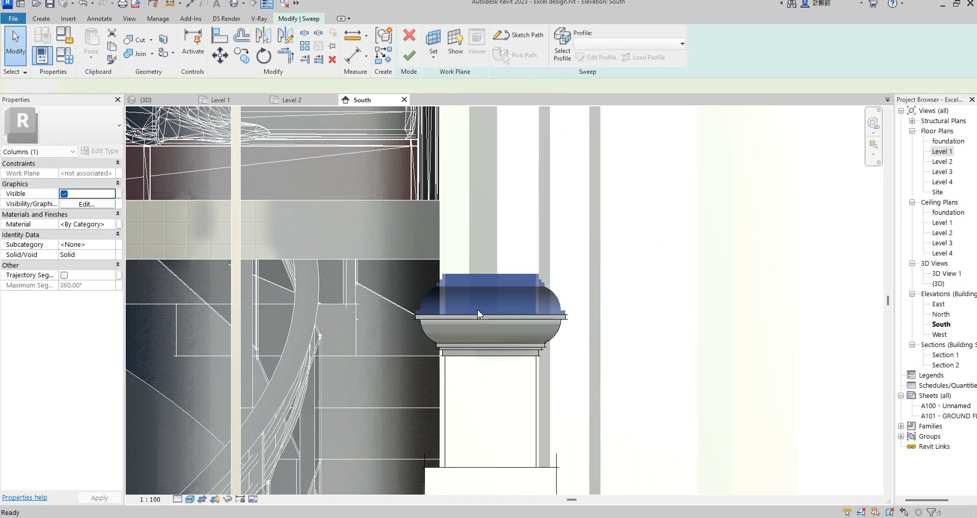
{"action": "left_click", "coordinate": [528, 36]}
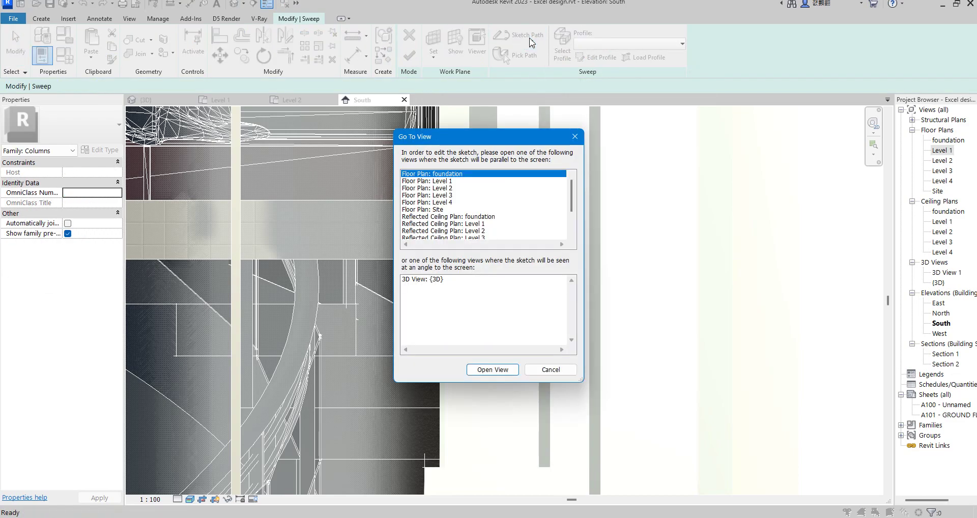
{"action": "left_click", "coordinate": [574, 136]}
{"action": "left_click", "coordinate": [562, 47]}
{"action": "left_click", "coordinate": [601, 58]}
{"action": "scroll", "coordinate": [551, 325], "scroll_direction": "up", "scroll_amount": 5}
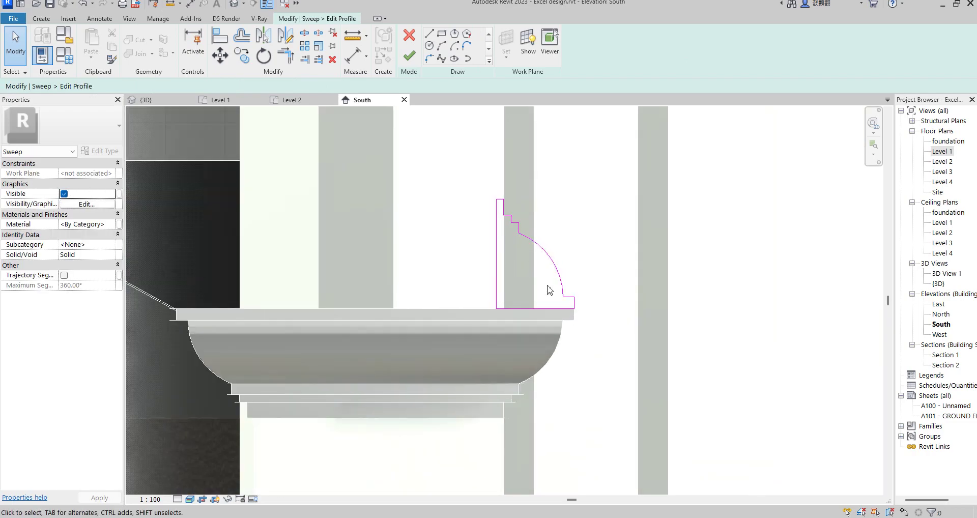
Delete the curved arc from the mirrored sweep's profile and select the stepped lines at its upper end
{"action": "left_click", "coordinate": [566, 287]}
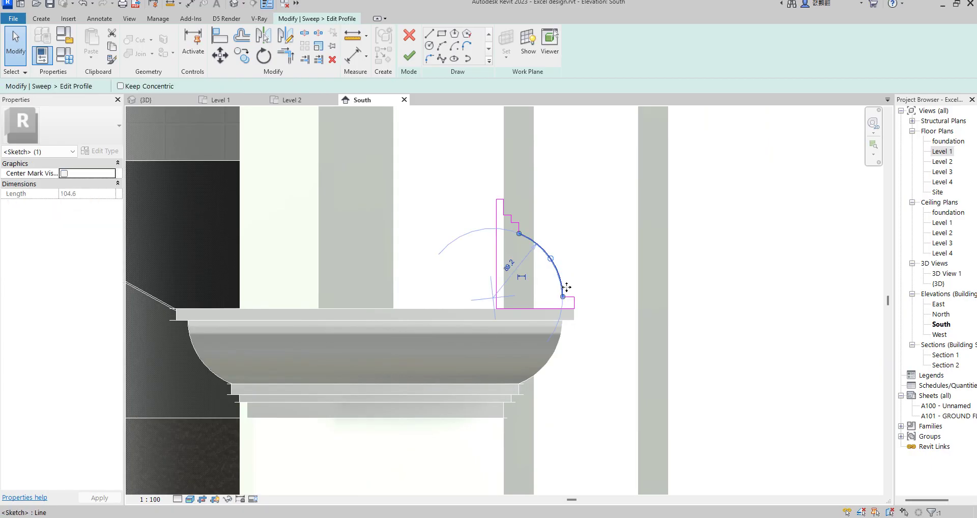
{"action": "key", "text": "Delete"}
{"action": "mouse_move", "coordinate": [469, 178]}
{"action": "left_mouse_down"}
{"action": "mouse_move", "coordinate": [526, 240]}
{"action": "mouse_move", "coordinate": [560, 257]}
{"action": "left_mouse_up"}
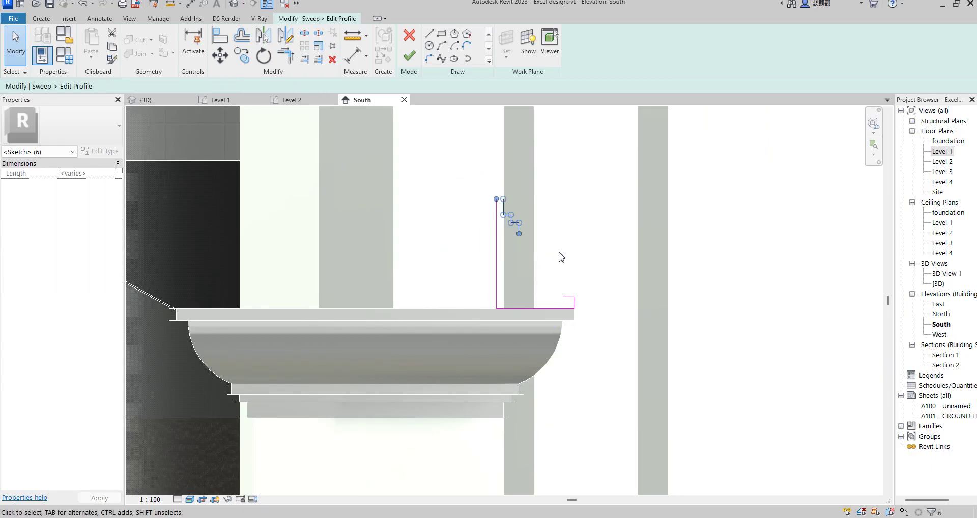
{"action": "scroll", "coordinate": [426, 298], "scroll_direction": "down", "scroll_amount": 2}
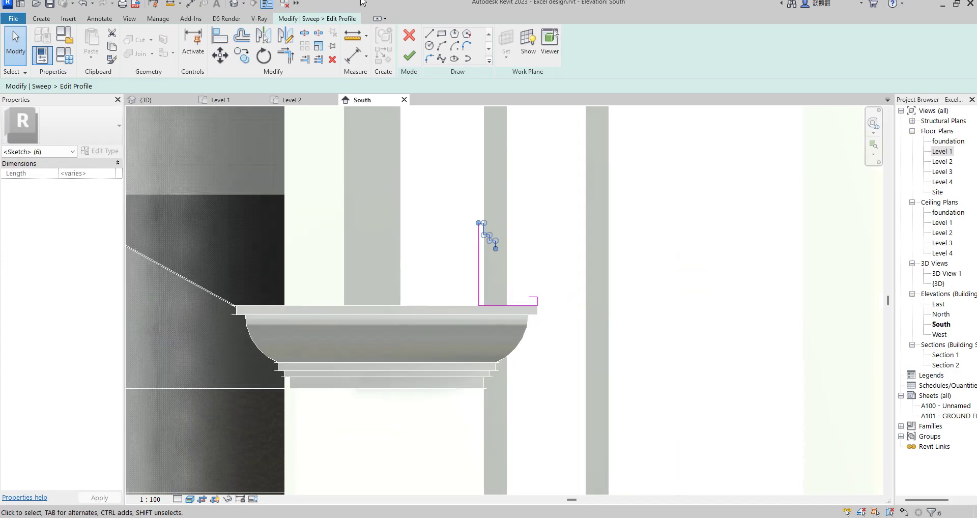
Draw a horizontal reference line across the upper block just below the moulding and a vertical line from its midpoint up past the cap
{"action": "left_click", "coordinate": [431, 35]}
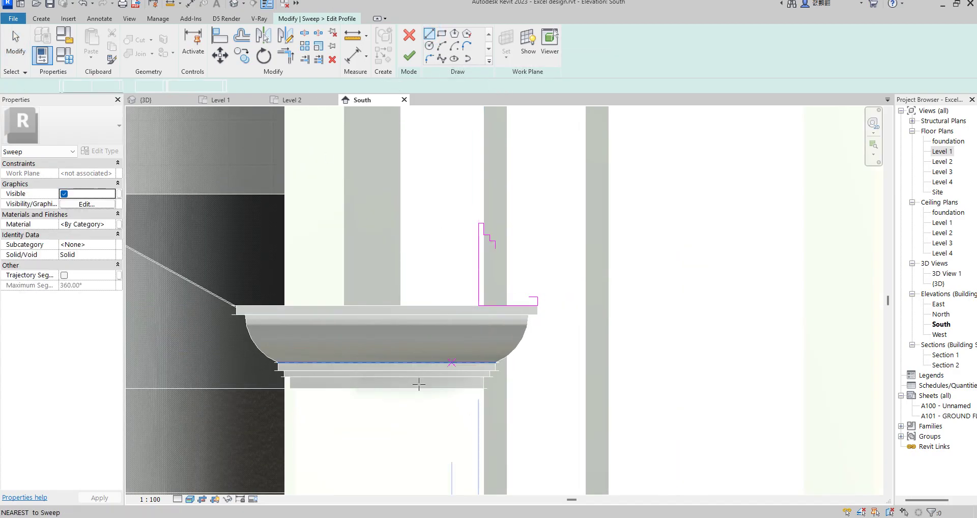
{"action": "left_click", "coordinate": [285, 397]}
{"action": "left_click", "coordinate": [487, 398]}
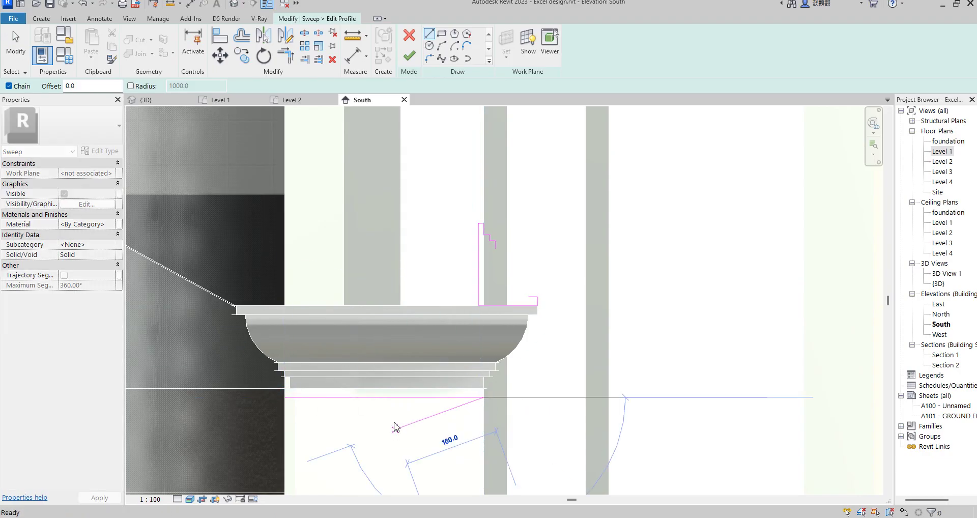
{"action": "key", "text": "Escape"}
{"action": "left_click", "coordinate": [385, 398]}
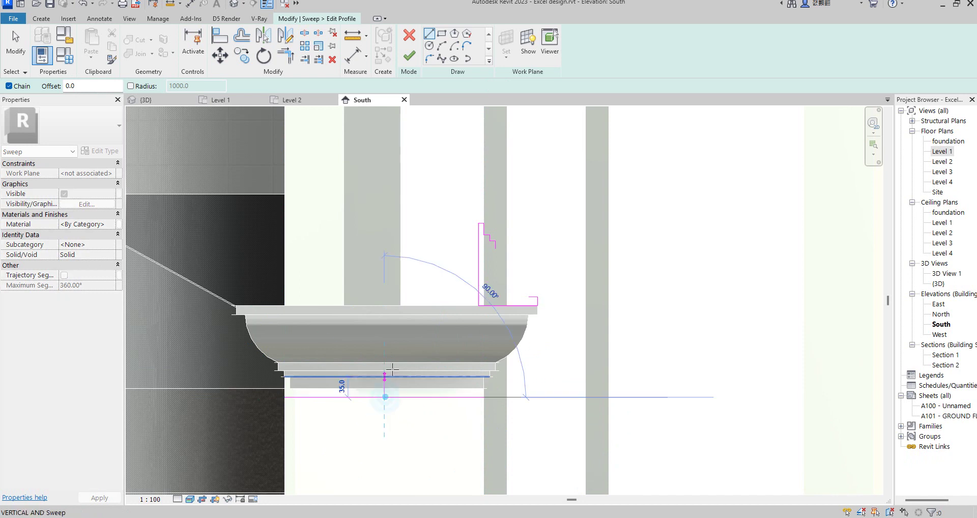
{"action": "left_click", "coordinate": [398, 205]}
{"action": "key", "text": "Escape"}
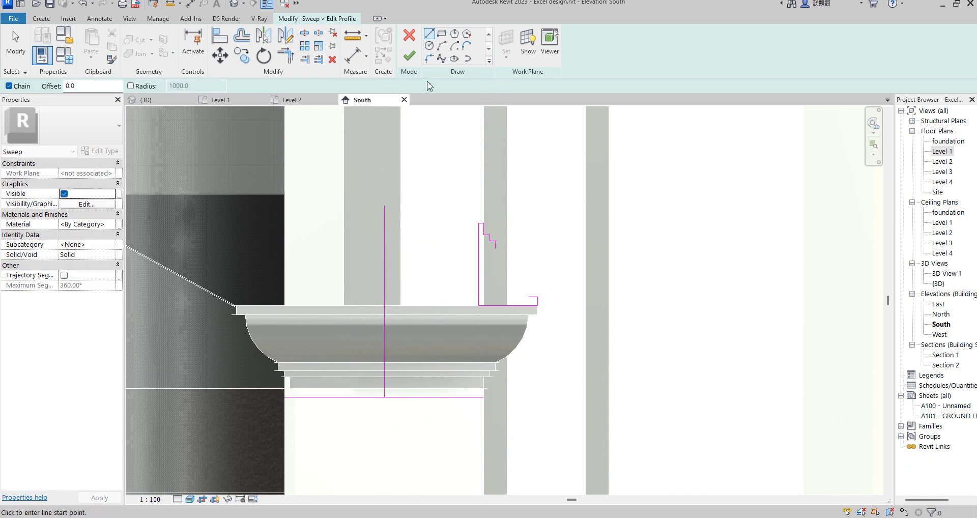
Draw a slanted line about 202 mm long from the vertical centre line's upper end to the lowest end of the stepped lines
{"action": "left_click", "coordinate": [385, 206]}
{"action": "scroll", "coordinate": [499, 249], "scroll_direction": "up", "scroll_amount": 2}
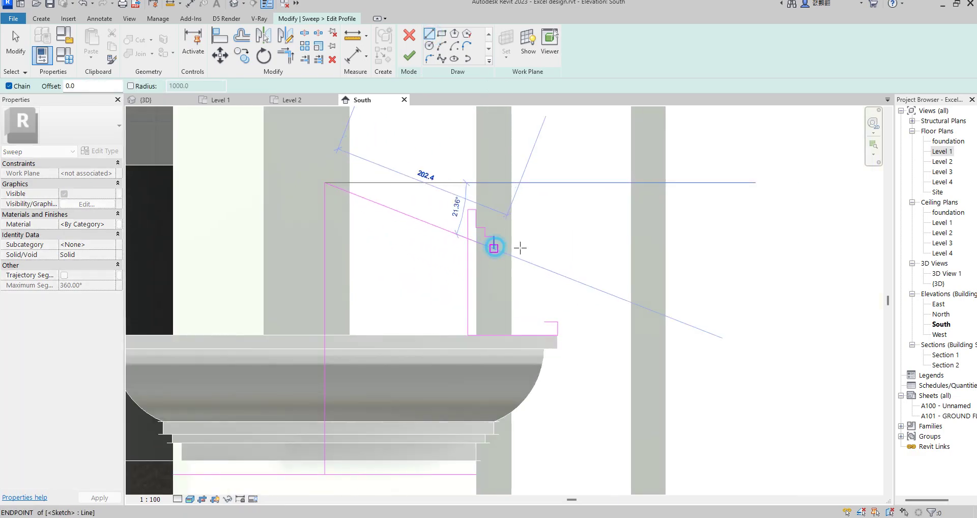
{"action": "left_click", "coordinate": [495, 249]}
{"action": "key", "text": "Escape"}
Draw stepped profile lines from the slanted line's lower end, dropping 40 mm, offset about 6 mm and down about 41 mm to the bottom step
{"action": "scroll", "coordinate": [496, 249], "scroll_direction": "up", "scroll_amount": 1}
{"action": "left_click", "coordinate": [494, 249]}
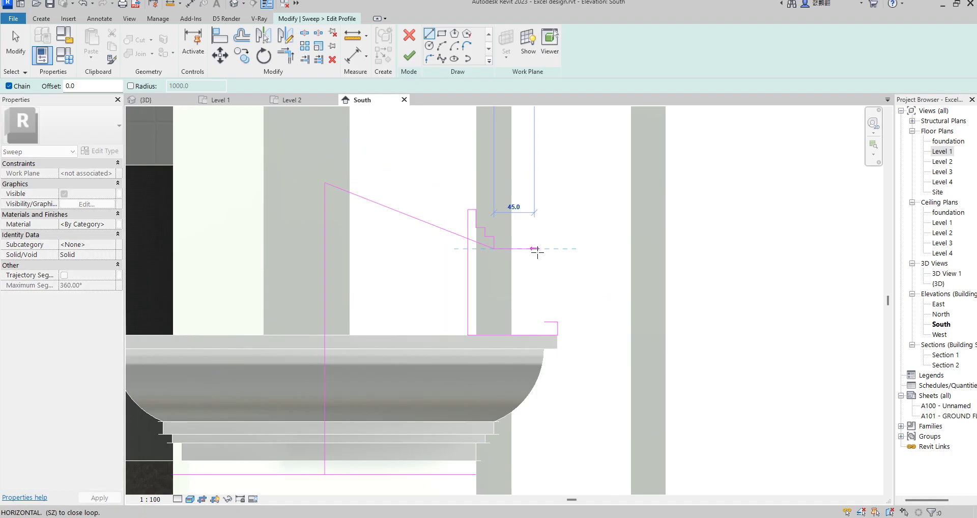
{"action": "left_click", "coordinate": [539, 249]}
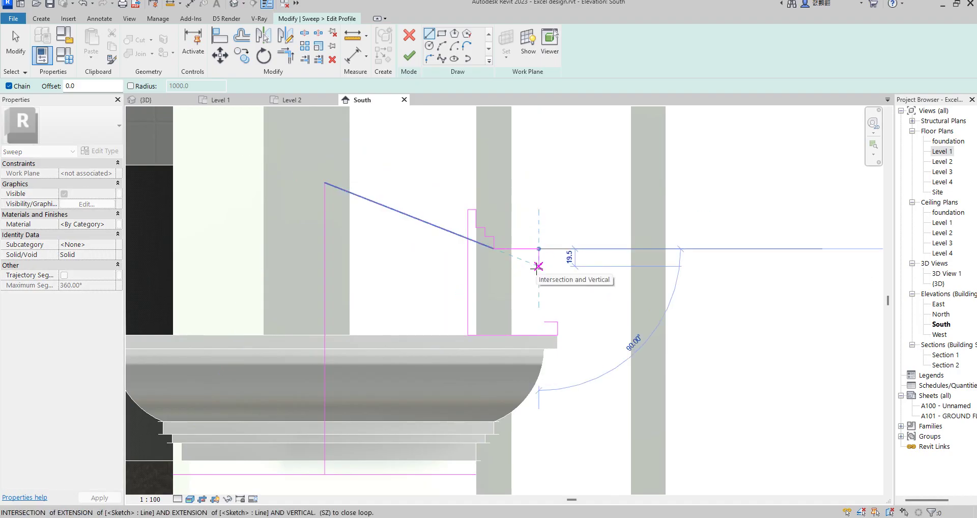
{"action": "left_click", "coordinate": [539, 284]}
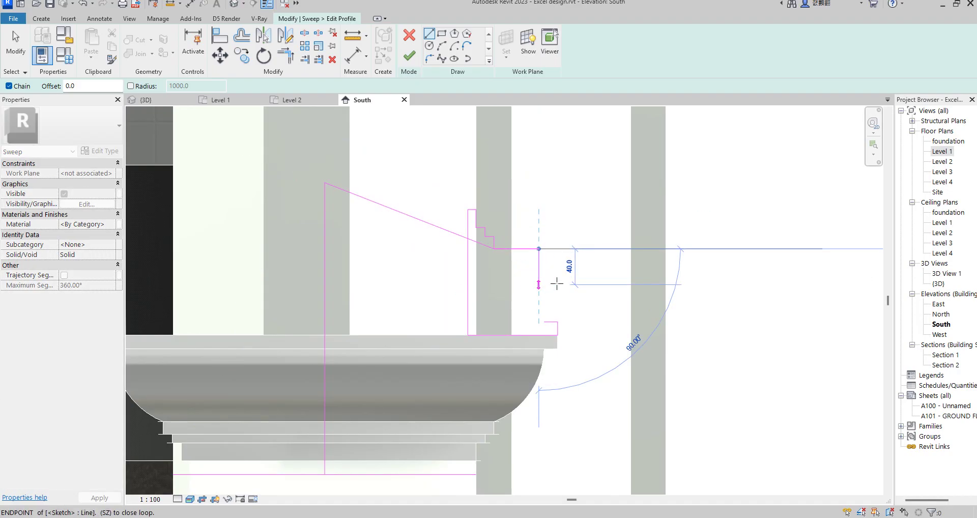
{"action": "scroll", "coordinate": [557, 284], "scroll_direction": "up", "scroll_amount": 2}
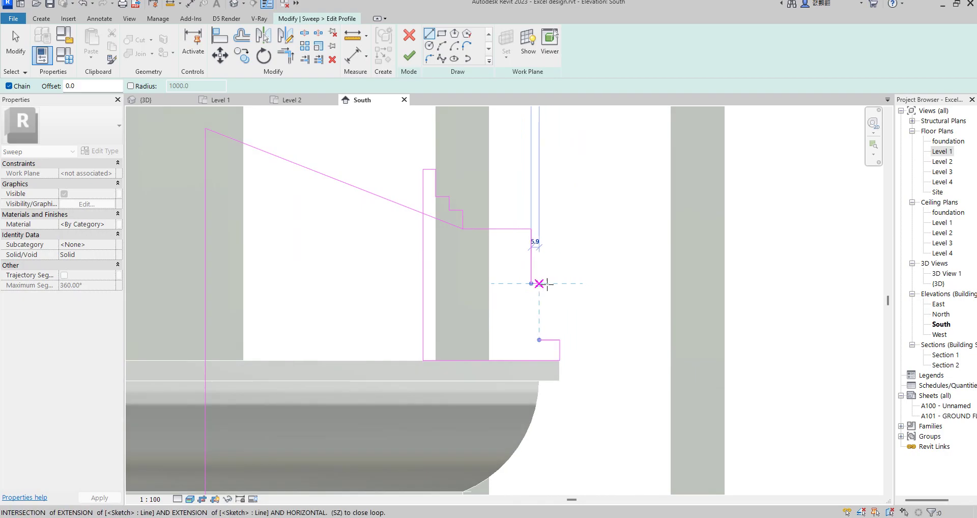
{"action": "left_click", "coordinate": [539, 283]}
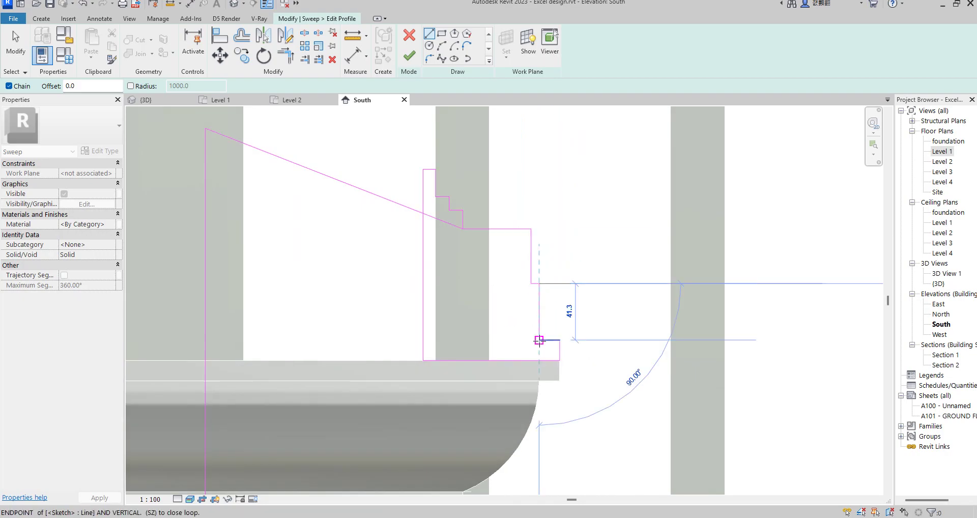
{"action": "key", "text": "Escape"}
{"action": "key", "text": "Escape"}
Delete the old stepped lines and the inner vertical line left inside the new sweep profile
{"action": "scroll", "coordinate": [484, 219], "scroll_direction": "up", "scroll_amount": 2}
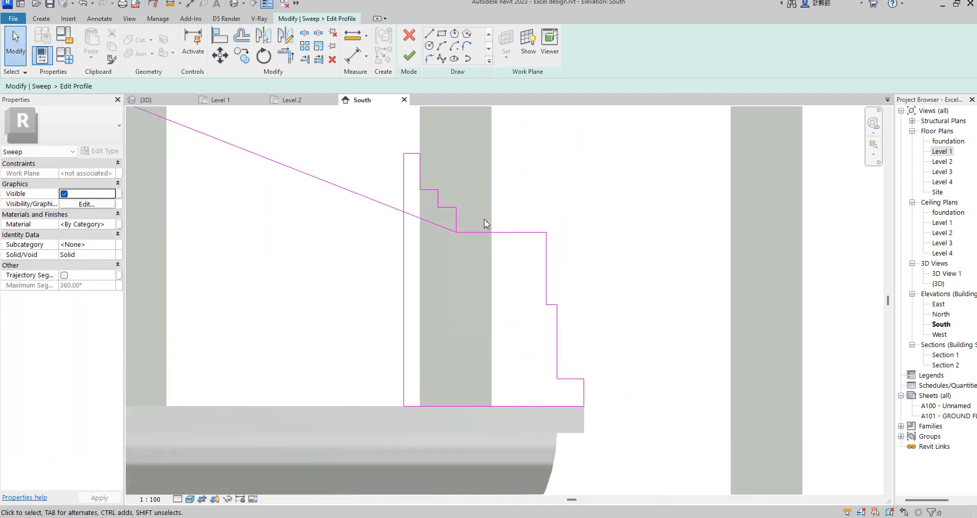
{"action": "left_click_drag", "start_coordinate": [470, 219], "coordinate": [436, 167]}
{"action": "key", "text": "Delete"}
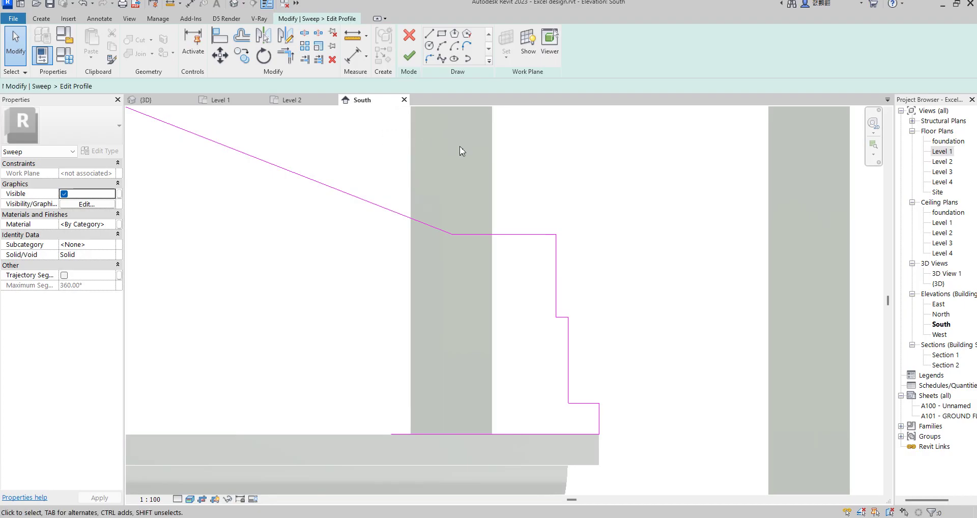
{"action": "key", "text": "Delete"}
{"action": "scroll", "coordinate": [445, 146], "scroll_direction": "down", "scroll_amount": 3}
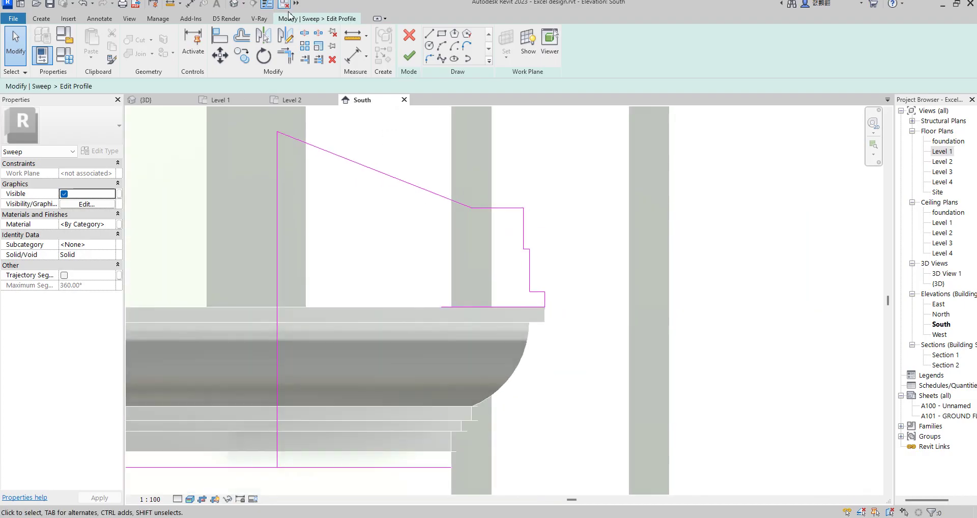
Trim the profile's base line and centre vertical line to a corner, and delete the horizontal reference line below the moulding
{"action": "left_click", "coordinate": [285, 56]}
{"action": "left_click", "coordinate": [472, 307]}
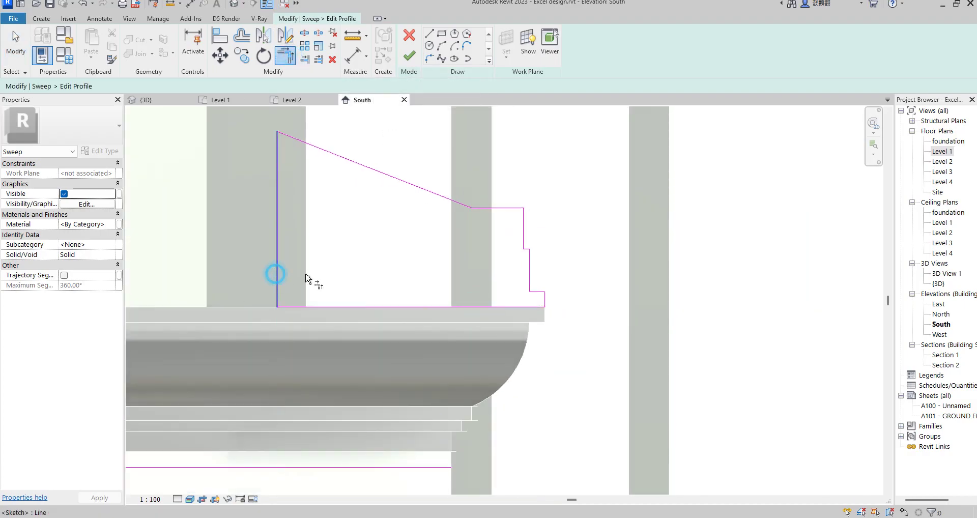
{"action": "left_click", "coordinate": [277, 277]}
{"action": "scroll", "coordinate": [410, 323], "scroll_direction": "down", "scroll_amount": 2}
{"action": "key", "text": "Escape"}
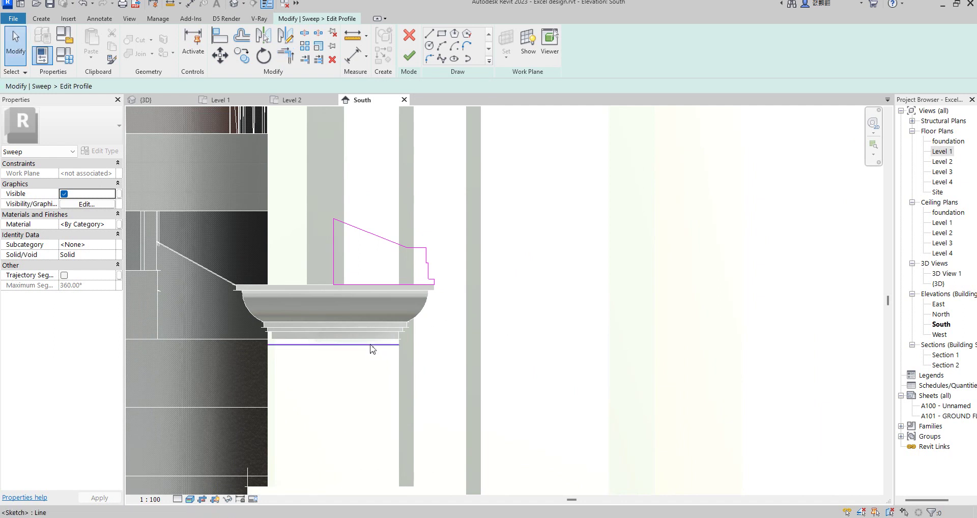
{"action": "left_click", "coordinate": [371, 345]}
{"action": "key", "text": "Delete"}
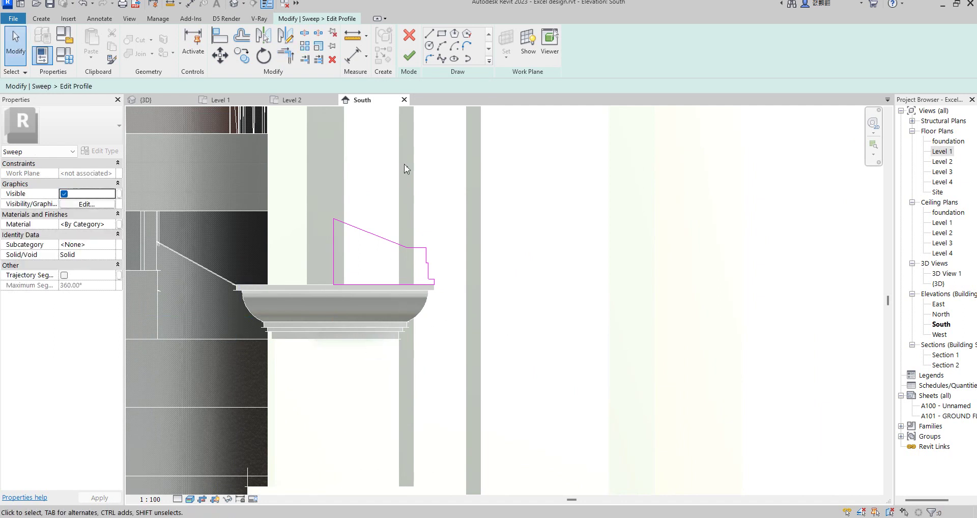
Try to finish the sweep with the redrawn profile, and reopen the profile for editing
{"action": "left_click", "coordinate": [408, 55]}
{"action": "left_click", "coordinate": [416, 58]}
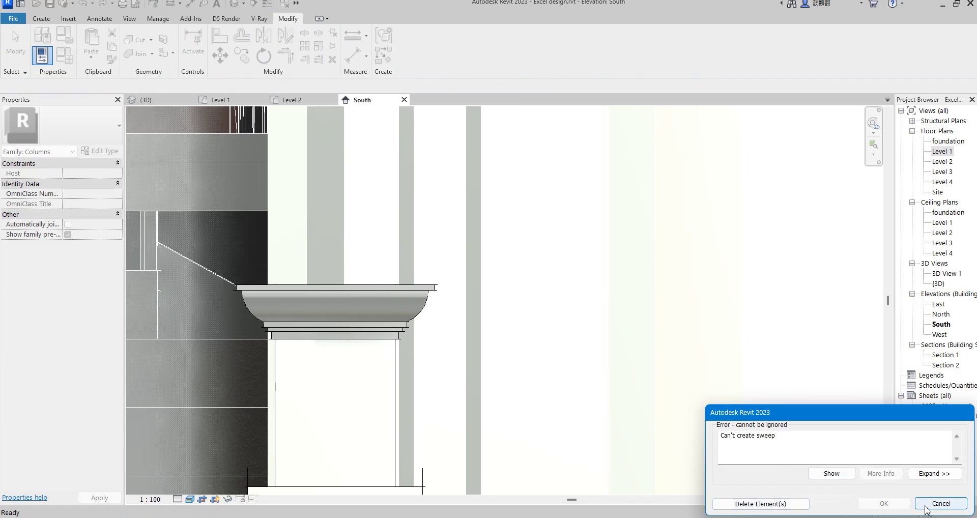
{"action": "left_click", "coordinate": [941, 504]}
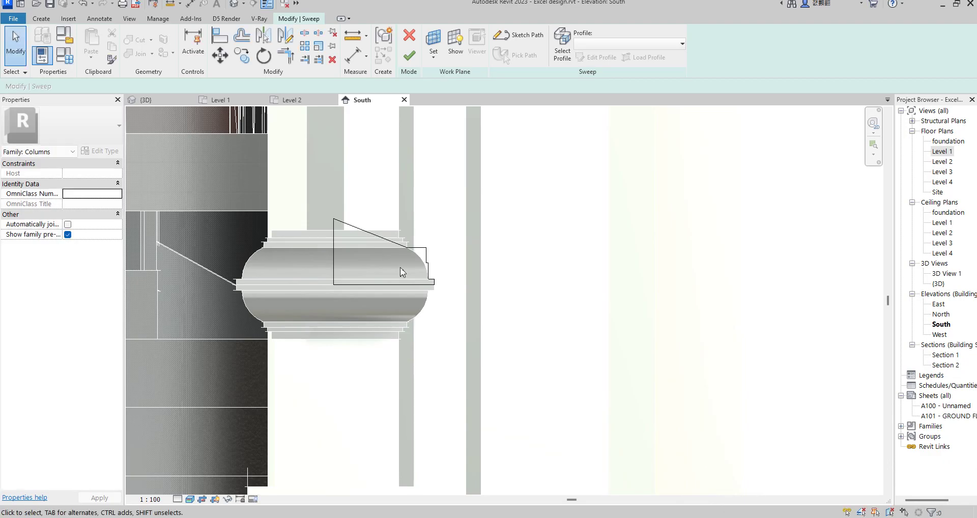
{"action": "left_click", "coordinate": [404, 249]}
{"action": "left_click", "coordinate": [612, 59]}
{"action": "scroll", "coordinate": [332, 248], "scroll_direction": "up", "scroll_amount": 1}
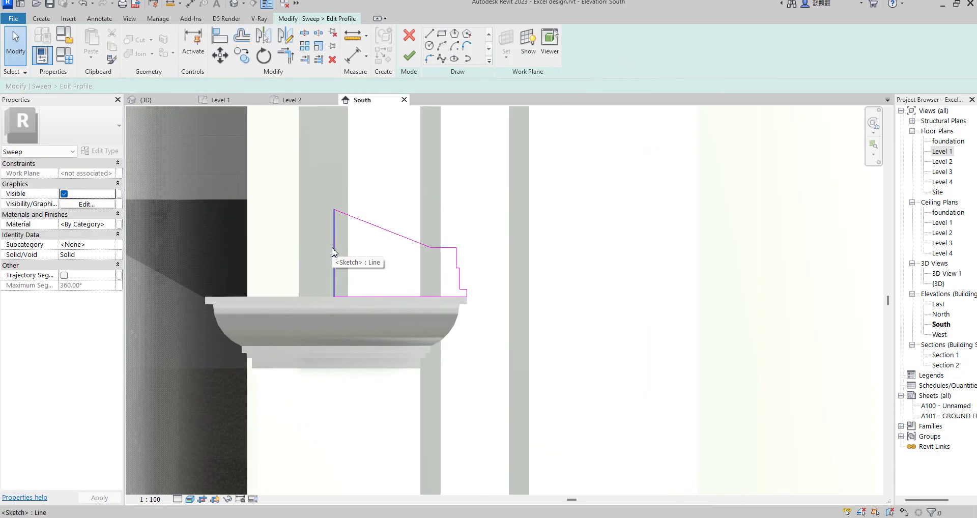
Move the slanted line's upper end off the centre line, making it about 130 mm long, and draw a vertical line down to the base
{"action": "scroll", "coordinate": [332, 251], "scroll_direction": "up", "scroll_amount": 2}
{"action": "left_click", "coordinate": [383, 195]}
{"action": "left_click_drag", "start_coordinate": [342, 177], "coordinate": [438, 147]}
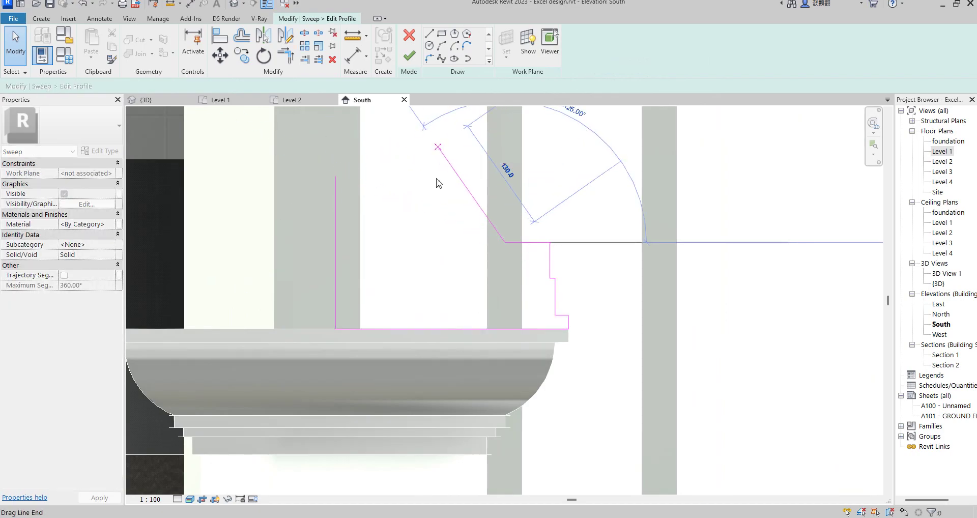
{"action": "left_click", "coordinate": [430, 35]}
{"action": "left_click", "coordinate": [438, 147]}
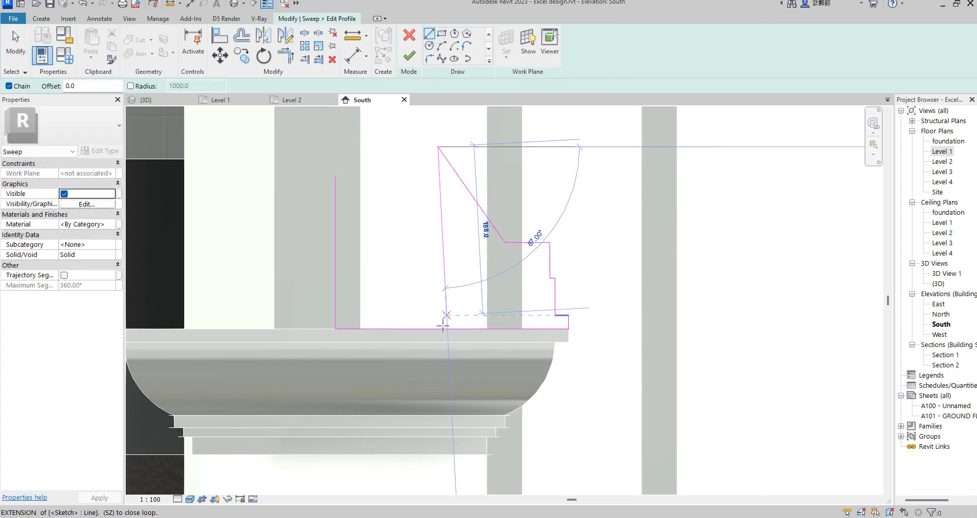
{"action": "left_click", "coordinate": [438, 329]}
Trim the base line to the new vertical line and delete the old centre vertical line
{"action": "key", "text": "t"}
{"action": "key", "text": "r"}
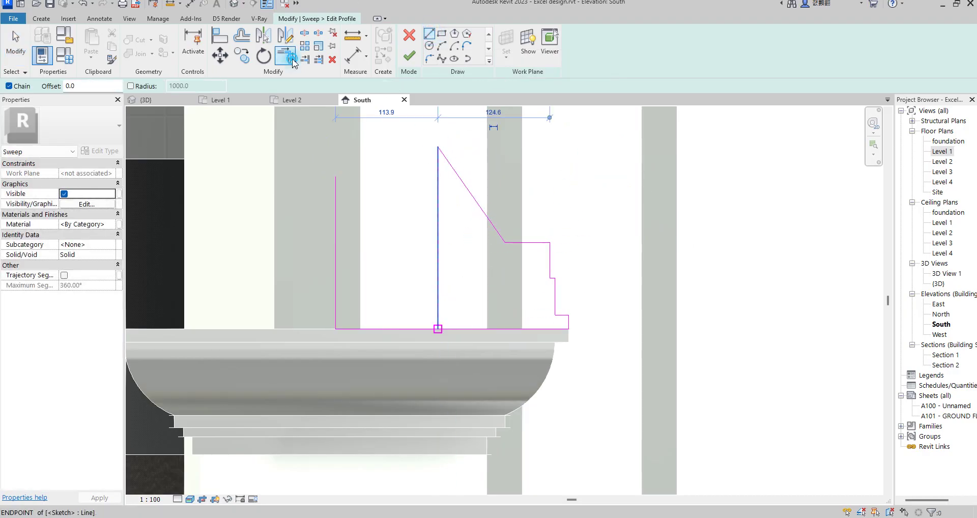
{"action": "left_click", "coordinate": [444, 280]}
{"action": "left_click", "coordinate": [480, 330]}
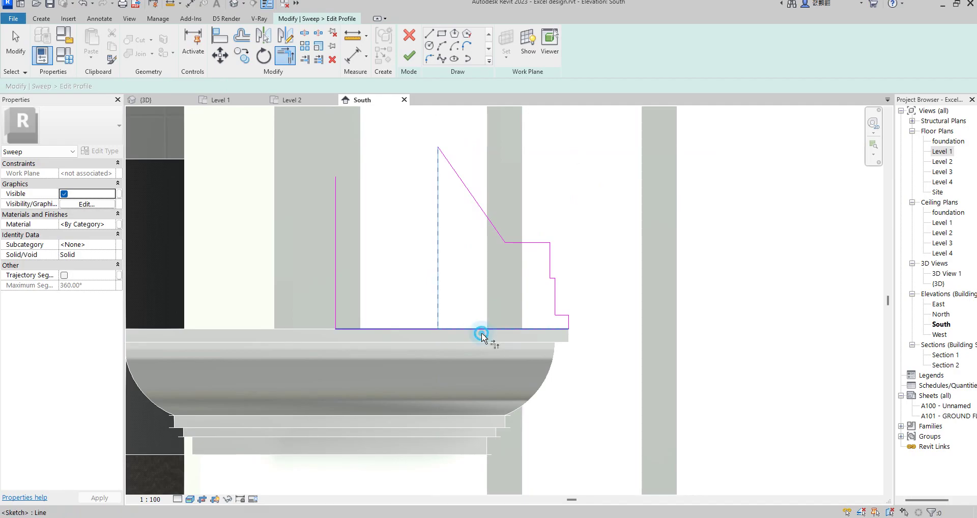
{"action": "right_click", "coordinate": [388, 224]}
{"action": "left_click", "coordinate": [418, 232]}
{"action": "right_click", "coordinate": [397, 217]}
{"action": "left_click", "coordinate": [424, 223]}
{"action": "left_click_drag", "start_coordinate": [390, 279], "coordinate": [308, 223]}
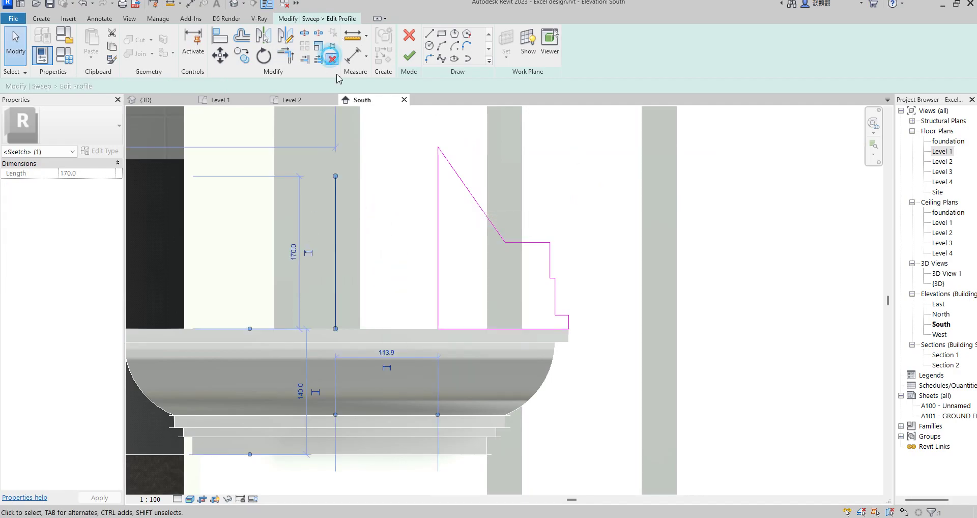
{"action": "scroll", "coordinate": [428, 204], "scroll_direction": "down", "scroll_amount": 4}
{"action": "key", "text": "Delete"}
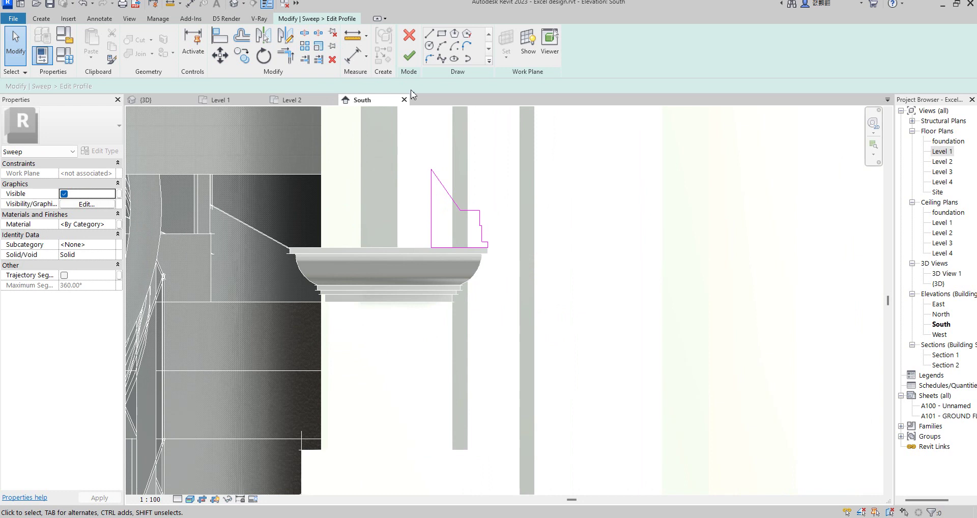
Finish the sweep profile and complete the cap sweep
{"action": "left_click", "coordinate": [410, 55]}
{"action": "left_click", "coordinate": [410, 55]}
{"action": "left_click", "coordinate": [597, 216]}
{"action": "scroll", "coordinate": [601, 230], "scroll_direction": "down", "scroll_amount": 3}
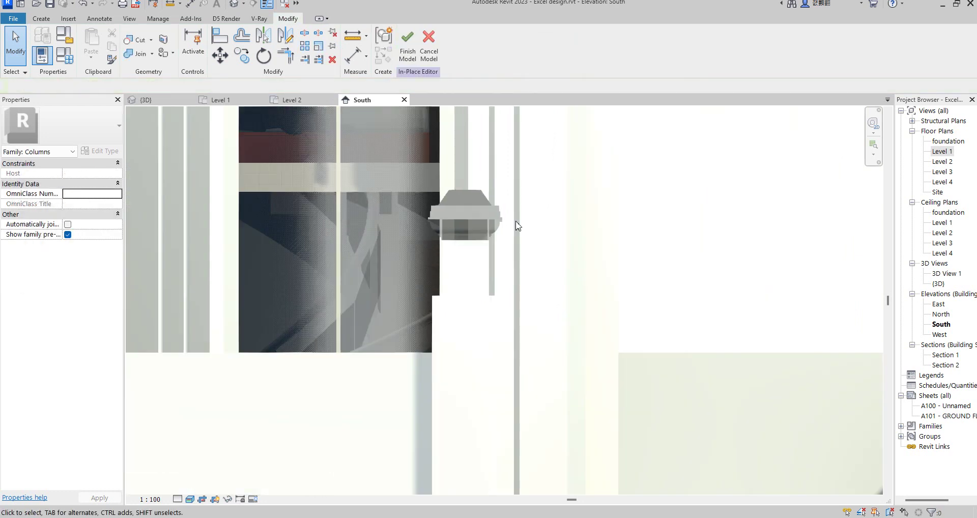
{"action": "scroll", "coordinate": [598, 290], "scroll_direction": "up", "scroll_amount": 4}
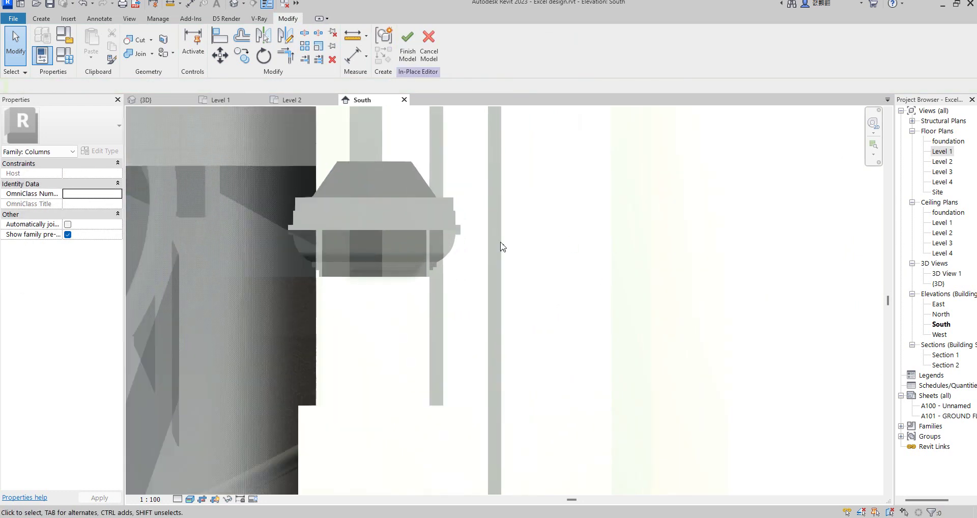
Assign the Aluminium(2) material to both the moulding and cap sweeps
{"action": "left_click_drag", "start_coordinate": [482, 258], "coordinate": [448, 222]}
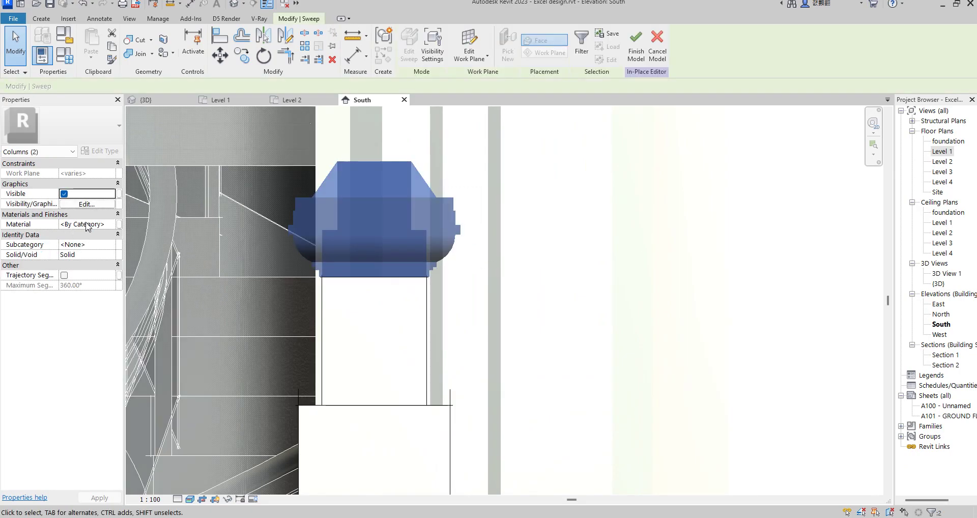
{"action": "left_click", "coordinate": [112, 226]}
{"action": "left_click", "coordinate": [111, 225]}
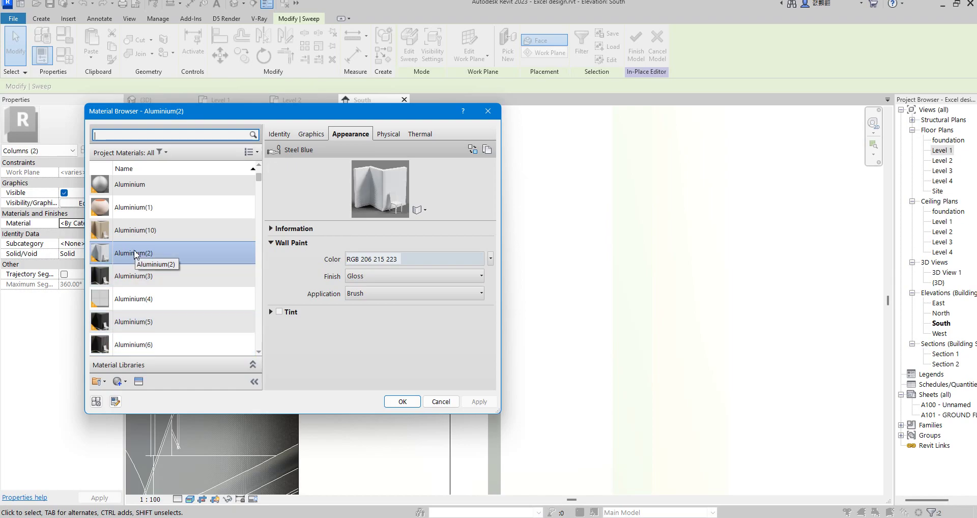
{"action": "double_click", "coordinate": [135, 255]}
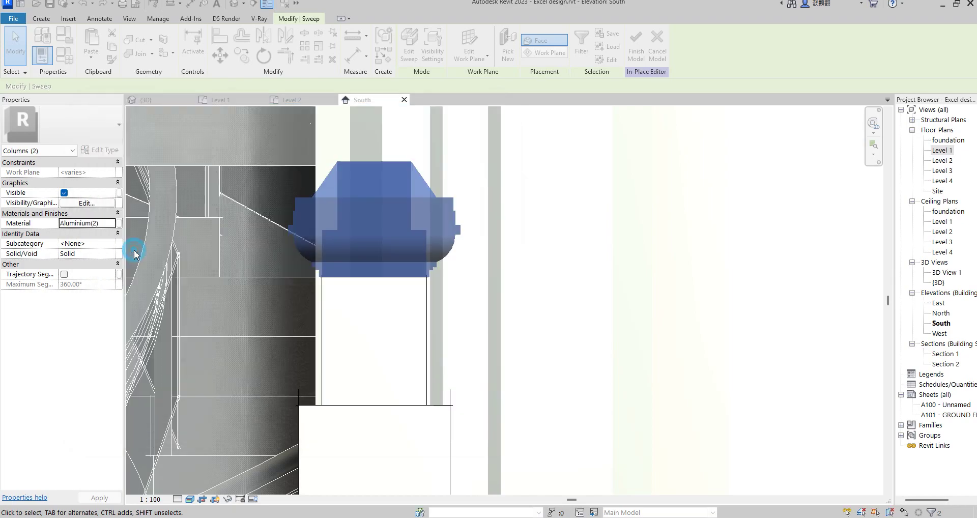
{"action": "left_click", "coordinate": [544, 202]}
Start a void extrusion with the front face of the column's lower block picked as its work plane
{"action": "scroll", "coordinate": [546, 200], "scroll_direction": "down", "scroll_amount": 3}
{"action": "scroll", "coordinate": [487, 196], "scroll_direction": "up", "scroll_amount": 1}
{"action": "scroll", "coordinate": [446, 212], "scroll_direction": "down", "scroll_amount": 2}
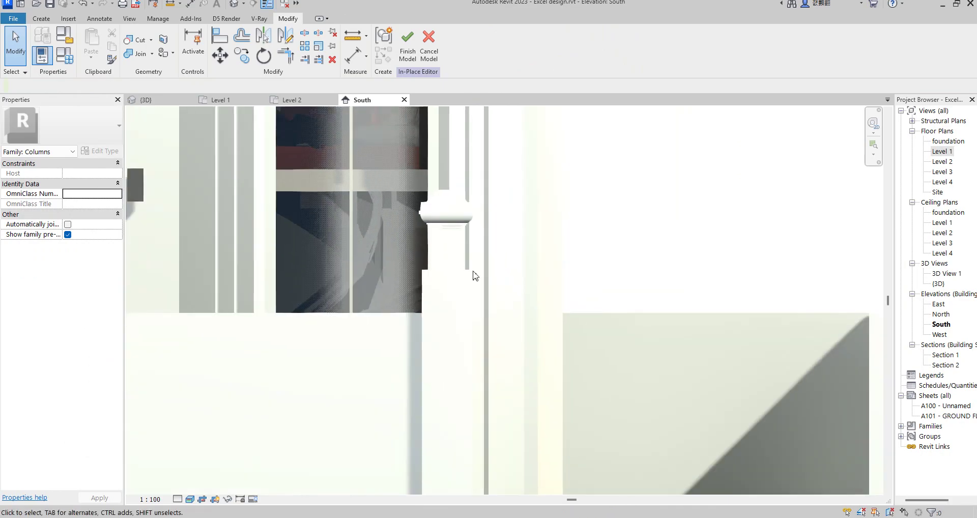
{"action": "scroll", "coordinate": [460, 263], "scroll_direction": "down", "scroll_amount": 2}
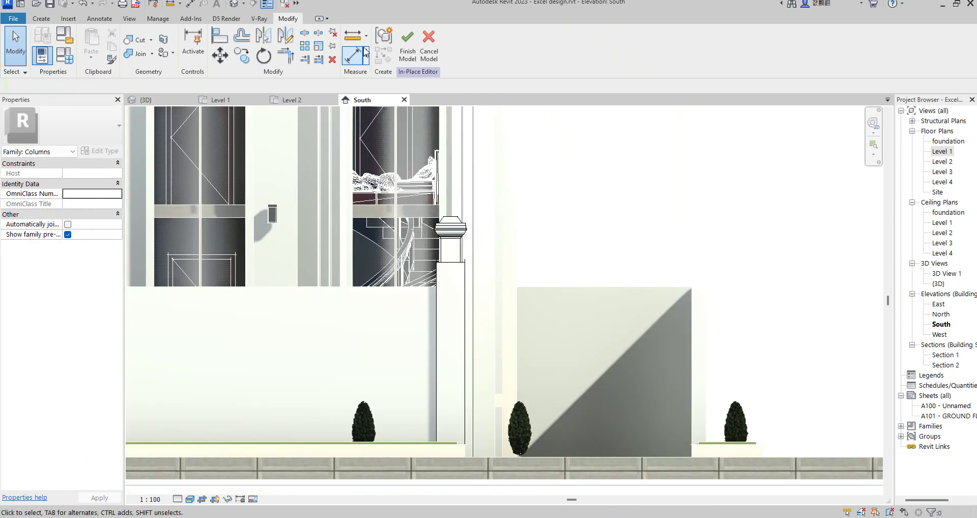
{"action": "scroll", "coordinate": [450, 293], "scroll_direction": "up", "scroll_amount": 2}
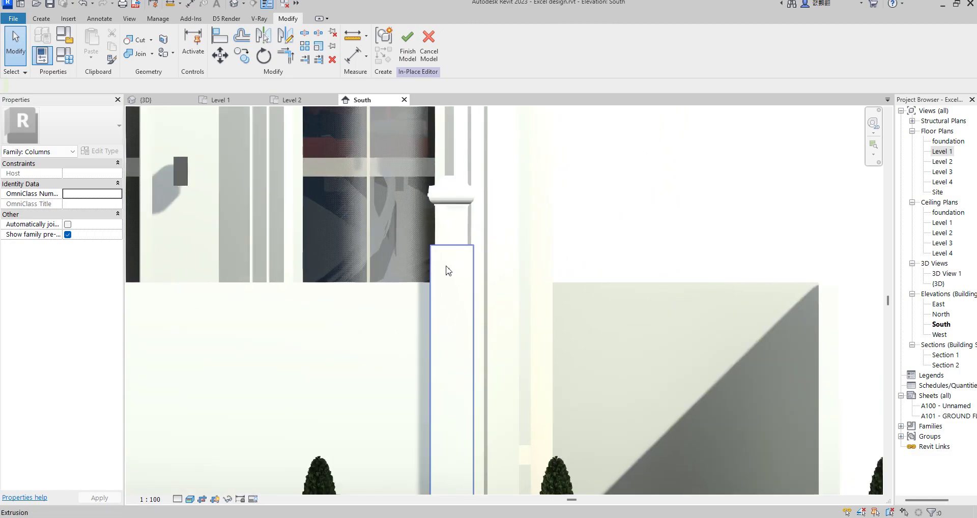
{"action": "scroll", "coordinate": [448, 333], "scroll_direction": "down", "scroll_amount": 2}
{"action": "scroll", "coordinate": [446, 407], "scroll_direction": "up", "scroll_amount": 2}
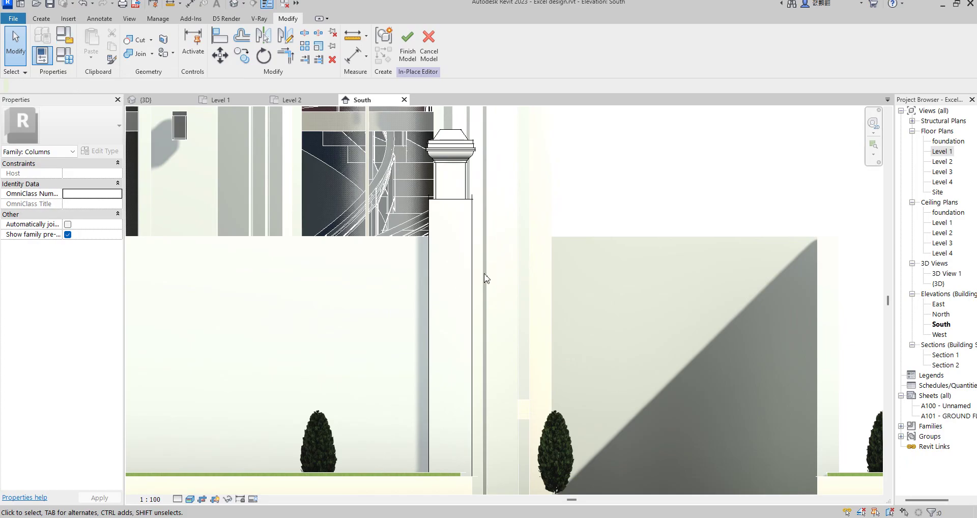
{"action": "left_click", "coordinate": [41, 19]}
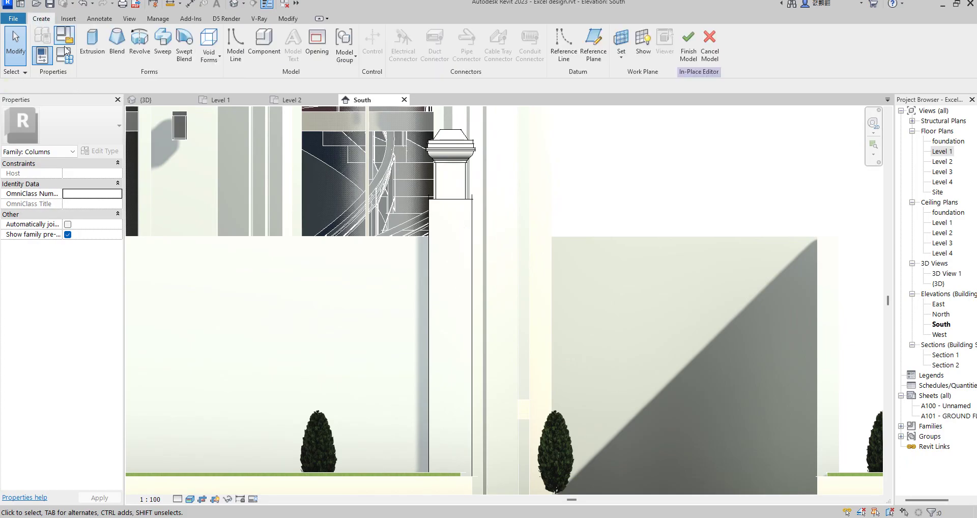
{"action": "left_click", "coordinate": [215, 55]}
{"action": "left_click", "coordinate": [229, 77]}
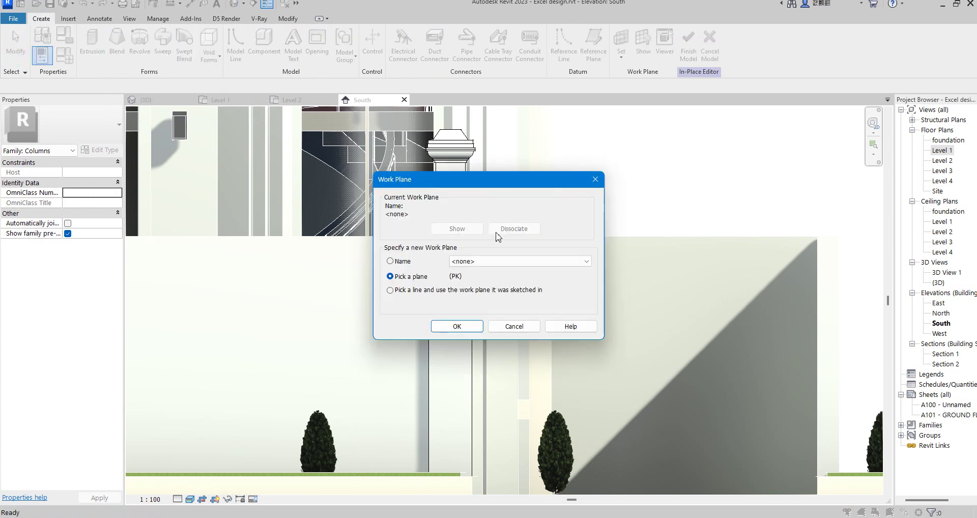
{"action": "left_click", "coordinate": [457, 326]}
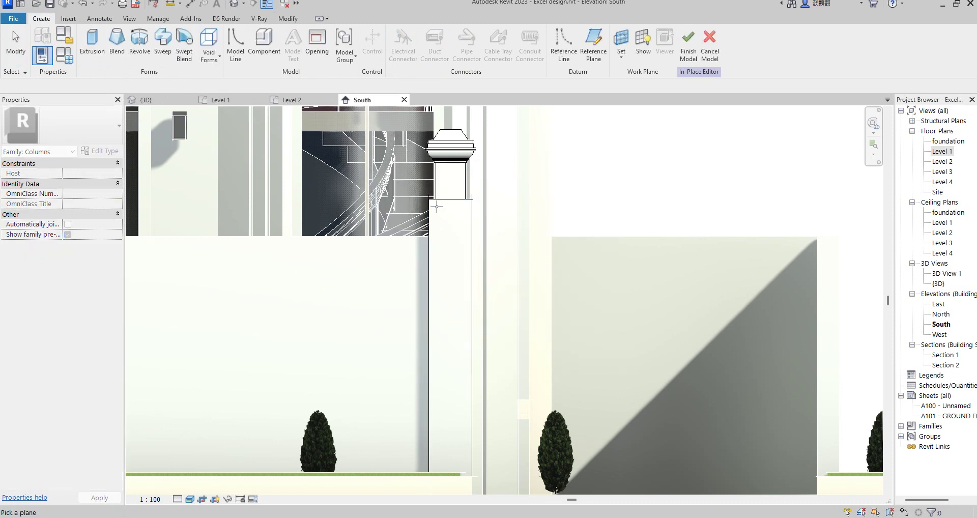
{"action": "left_click", "coordinate": [470, 245]}
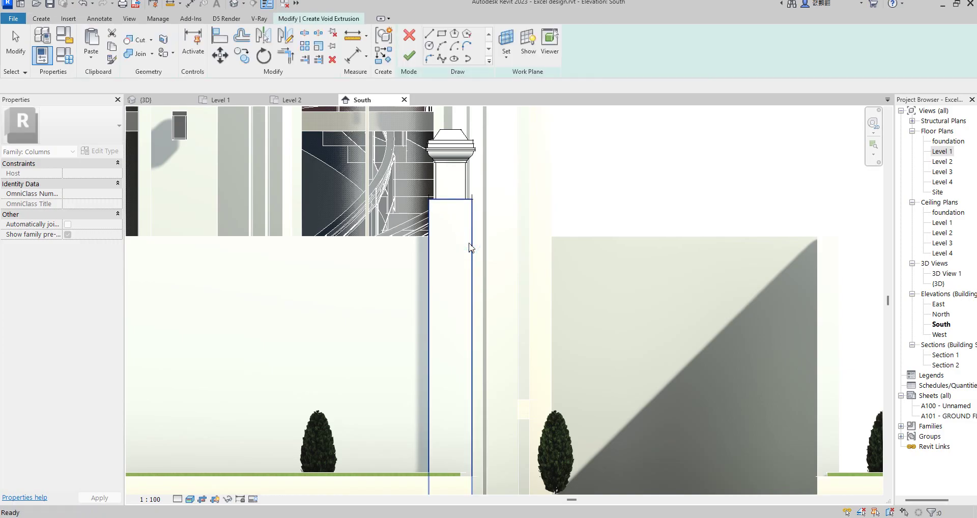
Sketch a narrow vertical rectangle about 66 mm wide and 1825 mm tall near the left edge of the lower block's face
{"action": "left_click", "coordinate": [442, 34]}
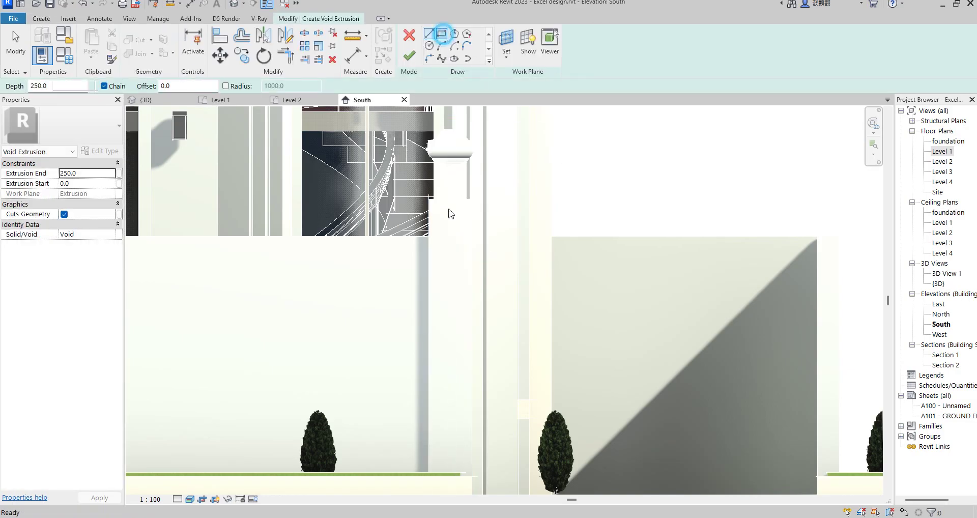
{"action": "scroll", "coordinate": [435, 224], "scroll_direction": "up", "scroll_amount": 3}
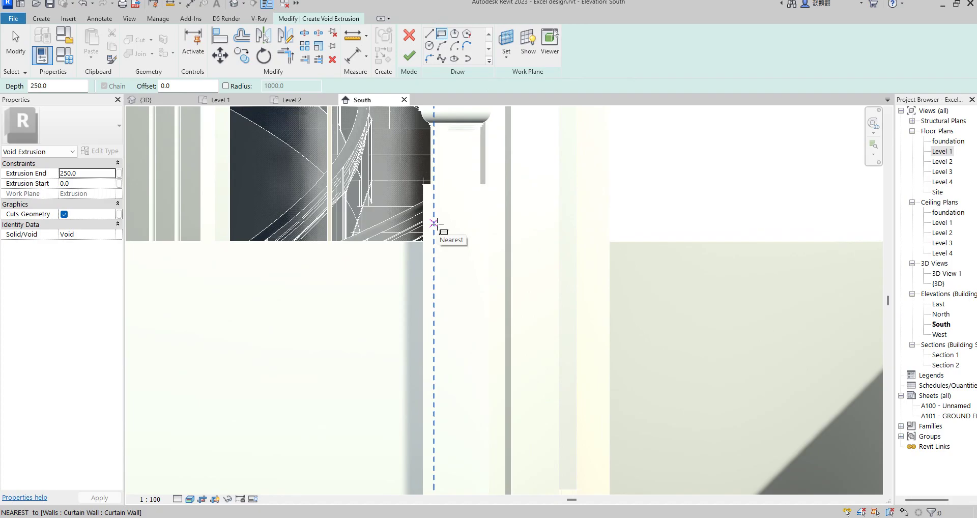
{"action": "left_click", "coordinate": [434, 223]}
{"action": "left_click", "coordinate": [453, 285]}
{"action": "scroll", "coordinate": [446, 227], "scroll_direction": "down", "scroll_amount": 4}
{"action": "scroll", "coordinate": [447, 338], "scroll_direction": "up", "scroll_amount": 3}
{"action": "left_click", "coordinate": [444, 310]}
{"action": "scroll", "coordinate": [459, 281], "scroll_direction": "down", "scroll_amount": 4}
{"action": "scroll", "coordinate": [459, 180], "scroll_direction": "up", "scroll_amount": 5}
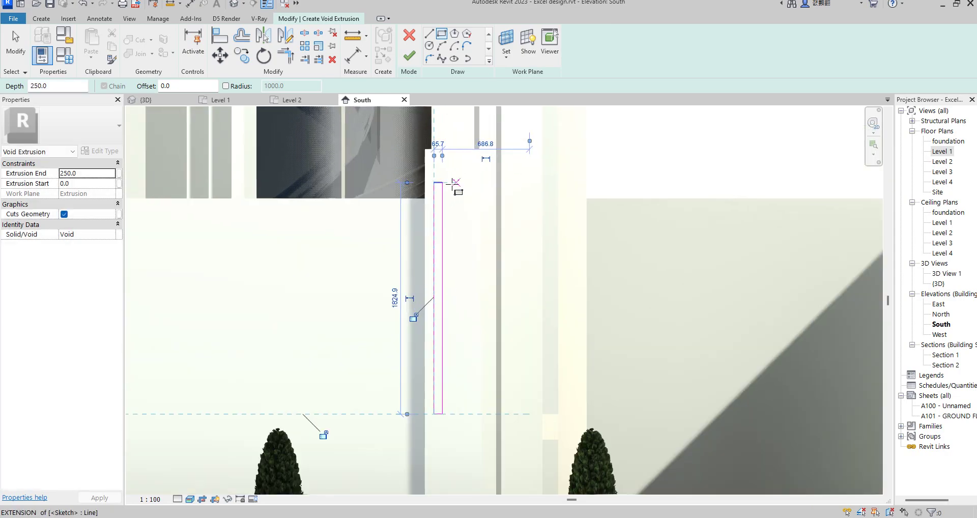
{"action": "right_click", "coordinate": [450, 182]}
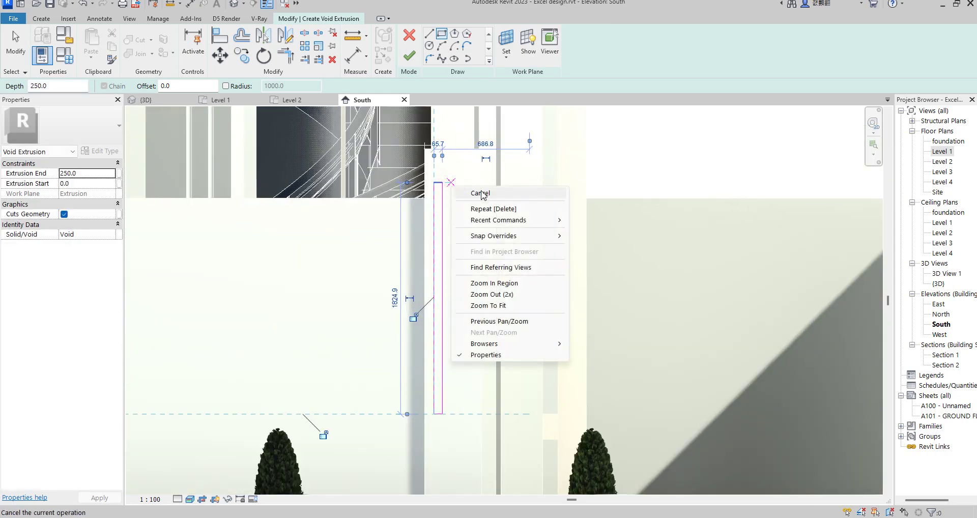
{"action": "left_click", "coordinate": [474, 192]}
Draw a semicircular arc of about 33 mm radius over the upper end of the narrow rectangle
{"action": "left_click", "coordinate": [442, 46]}
{"action": "scroll", "coordinate": [436, 173], "scroll_direction": "up", "scroll_amount": 2}
{"action": "left_click", "coordinate": [435, 161]}
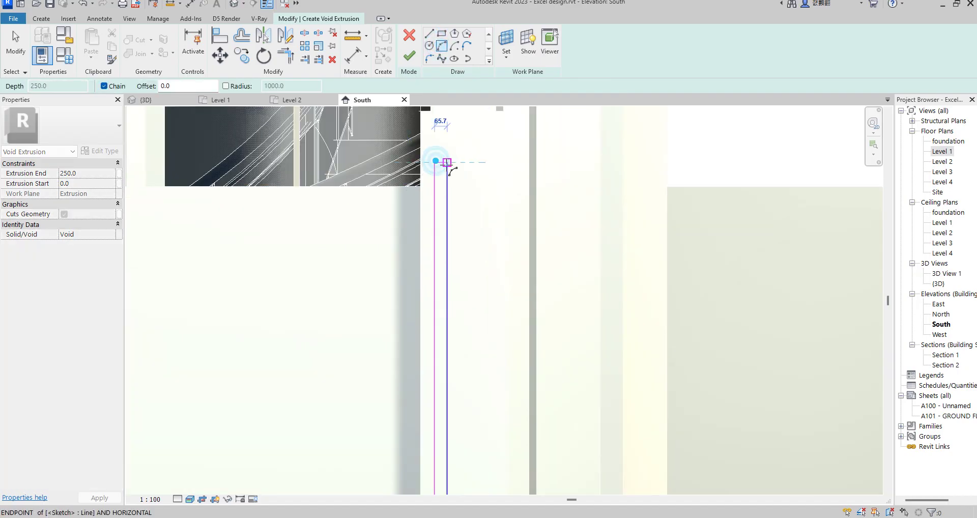
{"action": "scroll", "coordinate": [443, 161], "scroll_direction": "up", "scroll_amount": 3}
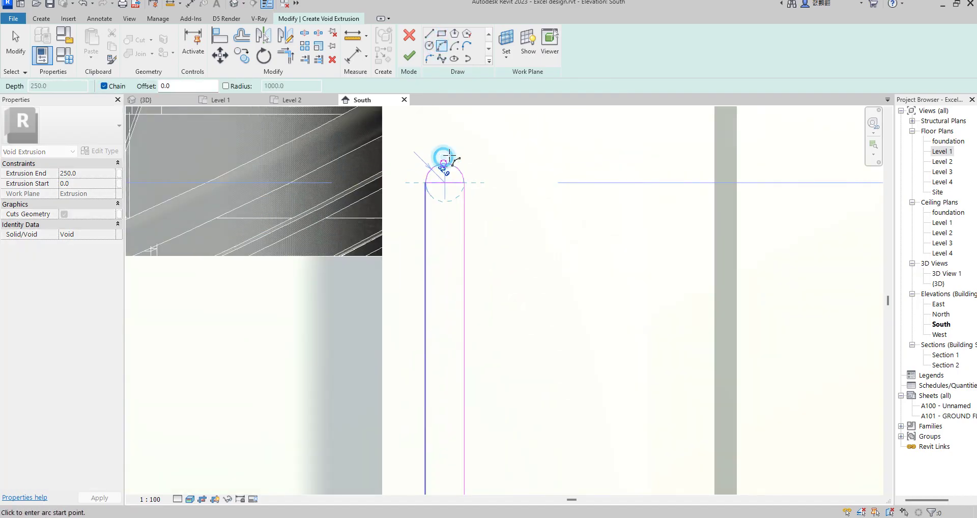
{"action": "scroll", "coordinate": [448, 166], "scroll_direction": "down", "scroll_amount": 5}
{"action": "right_click", "coordinate": [468, 149]}
{"action": "left_click", "coordinate": [510, 155]}
{"action": "right_click", "coordinate": [491, 152]}
{"action": "left_click", "coordinate": [524, 160]}
Mirror a copy of the arc about the rectangle's horizontal mid-axis to round its lower end
{"action": "left_click_drag", "start_coordinate": [422, 154], "coordinate": [425, 158]}
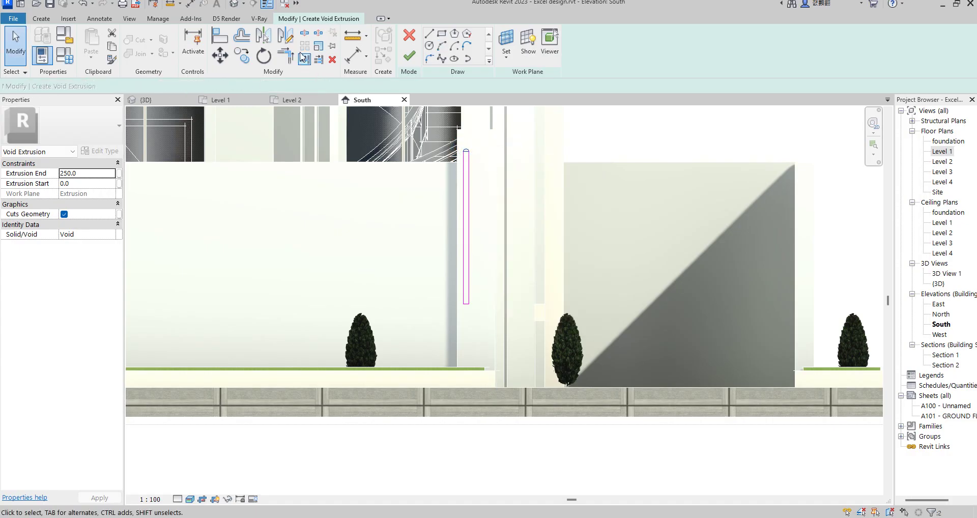
{"action": "key", "text": "d"}
{"action": "key", "text": "m"}
{"action": "left_click", "coordinate": [467, 232]}
{"action": "left_click", "coordinate": [481, 228]}
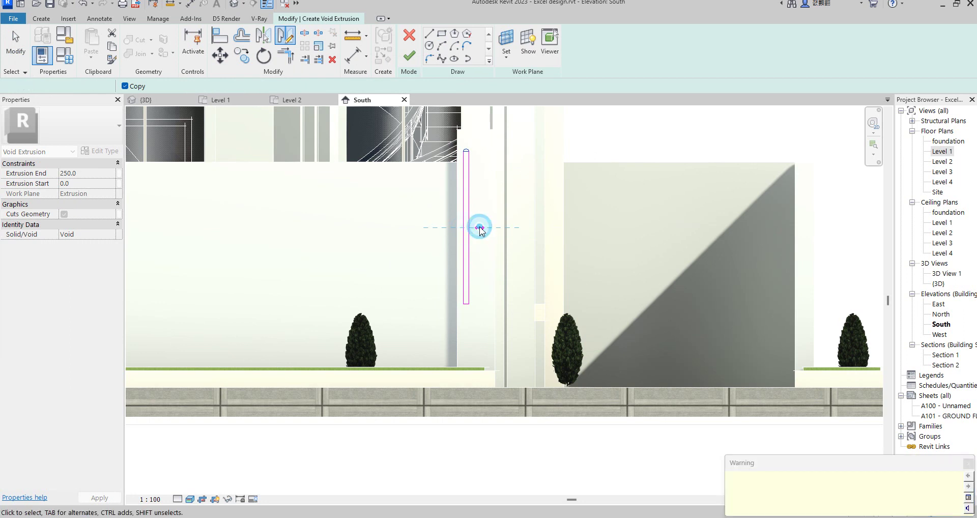
{"action": "left_click", "coordinate": [485, 286]}
Delete the straight lines across both rounded ends, leaving one continuous slot outline
{"action": "scroll", "coordinate": [474, 303], "scroll_direction": "up", "scroll_amount": 5}
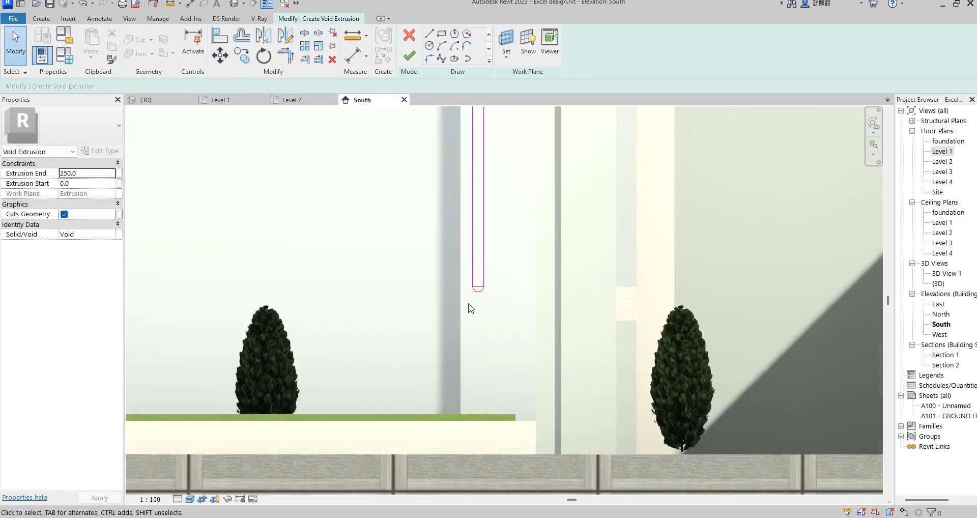
{"action": "left_click_drag", "start_coordinate": [462, 240], "coordinate": [524, 277]}
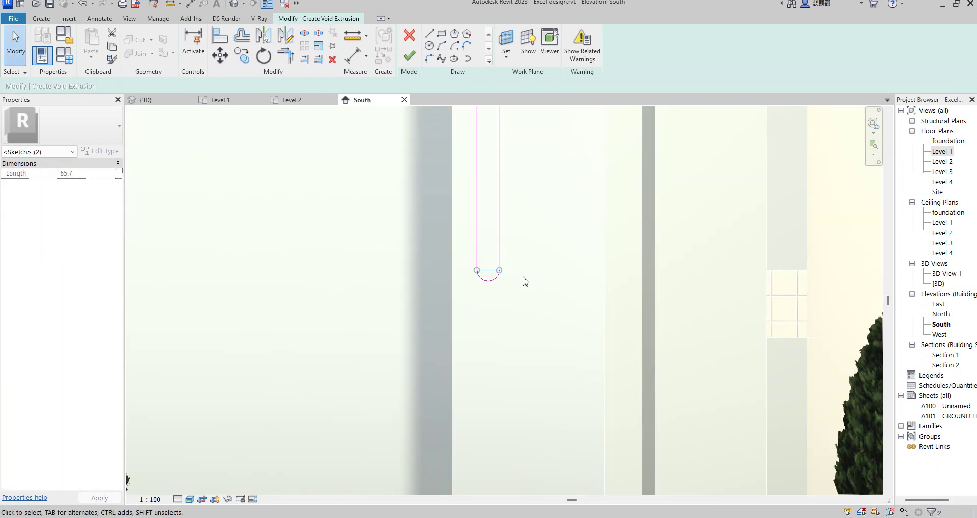
{"action": "left_click", "coordinate": [458, 366]}
{"action": "scroll", "coordinate": [454, 376], "scroll_direction": "down", "scroll_amount": 5}
{"action": "scroll", "coordinate": [463, 229], "scroll_direction": "up", "scroll_amount": 5}
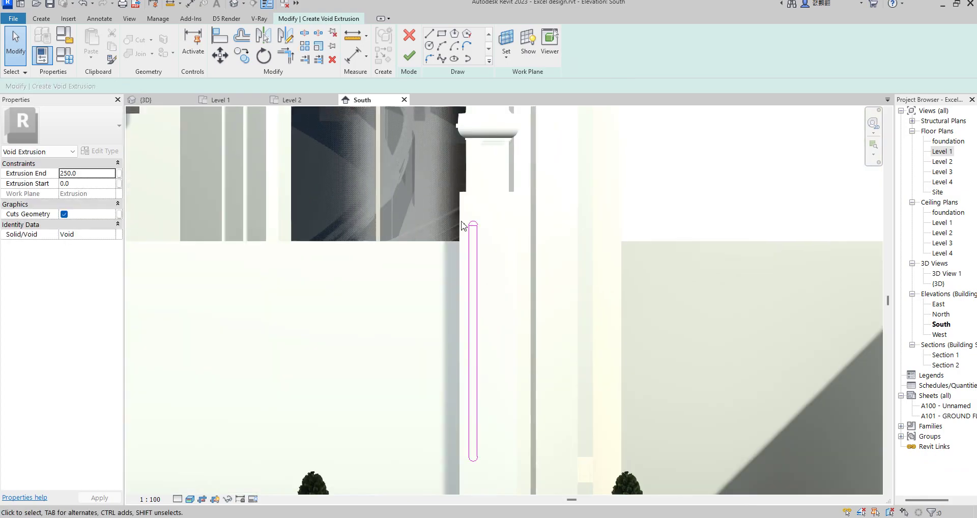
{"action": "left_click_drag", "start_coordinate": [463, 223], "coordinate": [506, 241]}
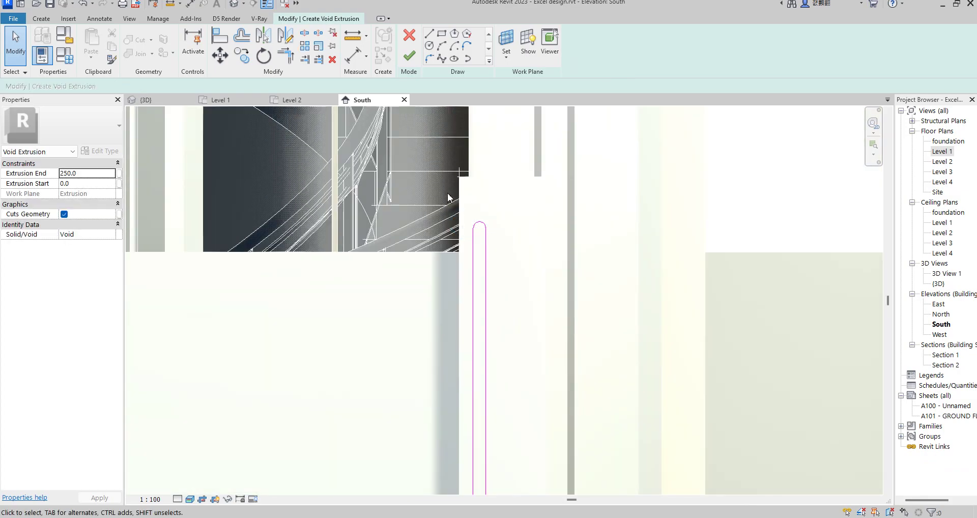
Copy the slot outline three times horizontally to the right, placing the first copy 160 mm away and spacing the others more closely
{"action": "scroll", "coordinate": [450, 199], "scroll_direction": "down", "scroll_amount": 2}
{"action": "left_click_drag", "start_coordinate": [524, 377], "coordinate": [532, 435]}
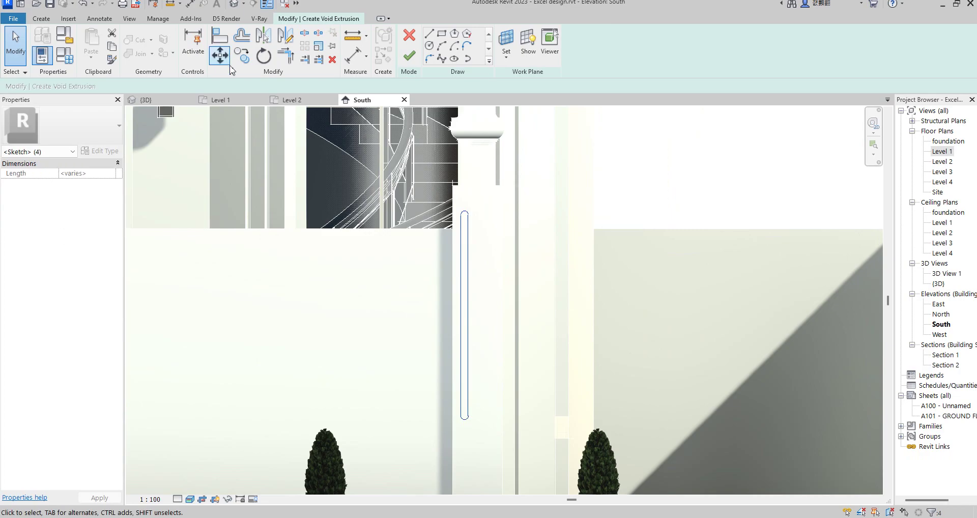
{"action": "left_click", "coordinate": [240, 60]}
{"action": "scroll", "coordinate": [465, 208], "scroll_direction": "up", "scroll_amount": 3}
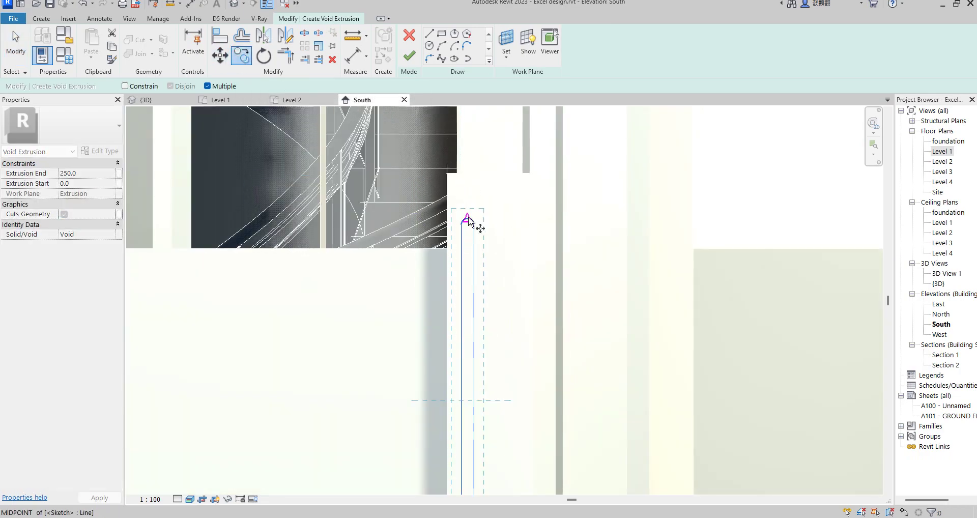
{"action": "left_click", "coordinate": [499, 219]}
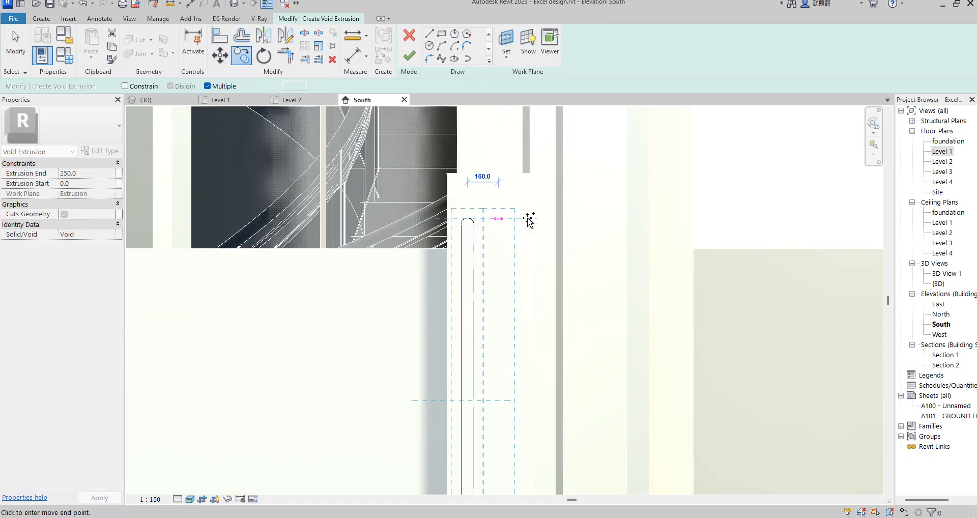
{"action": "left_click", "coordinate": [523, 219]}
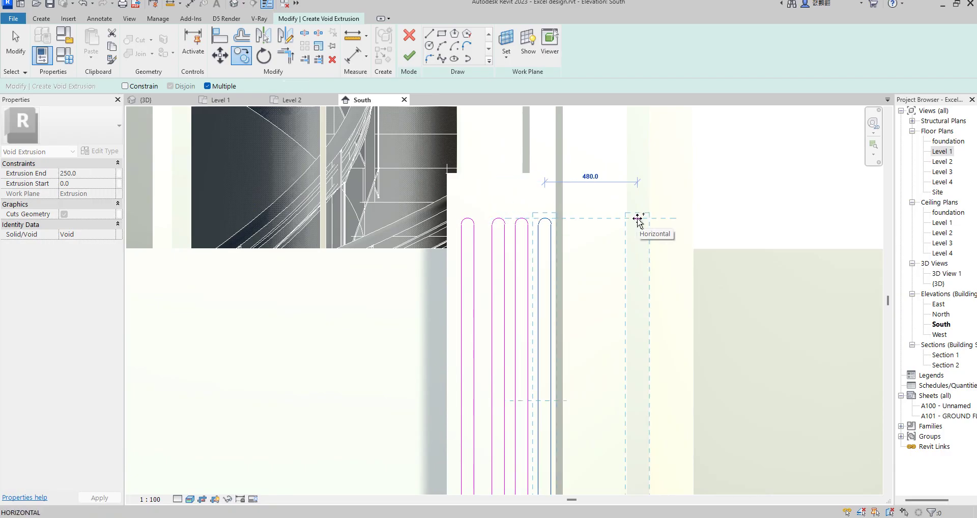
{"action": "key", "text": "Escape"}
Sketch a rectangle about 466 mm wide and 538 mm tall below the slots, aligned with the outer slots' edges
{"action": "scroll", "coordinate": [560, 214], "scroll_direction": "down", "scroll_amount": 5}
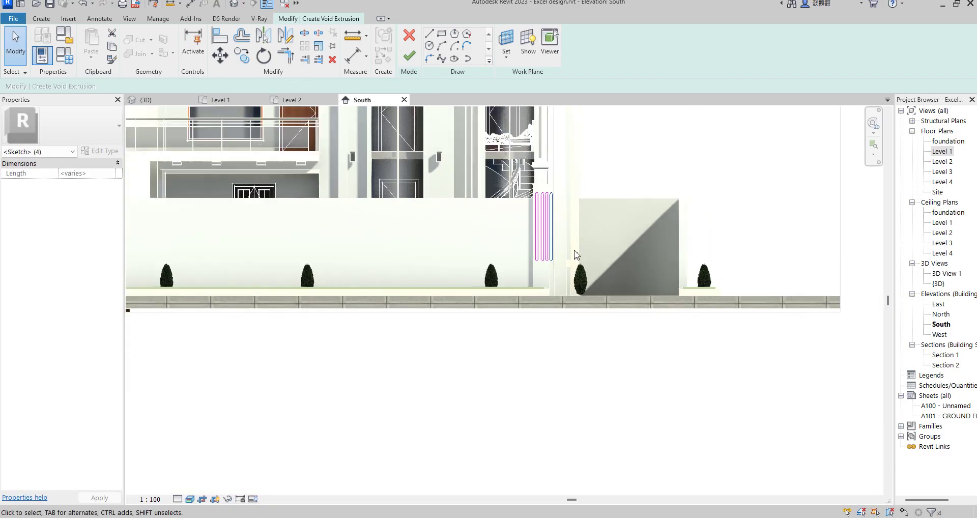
{"action": "left_click", "coordinate": [441, 35]}
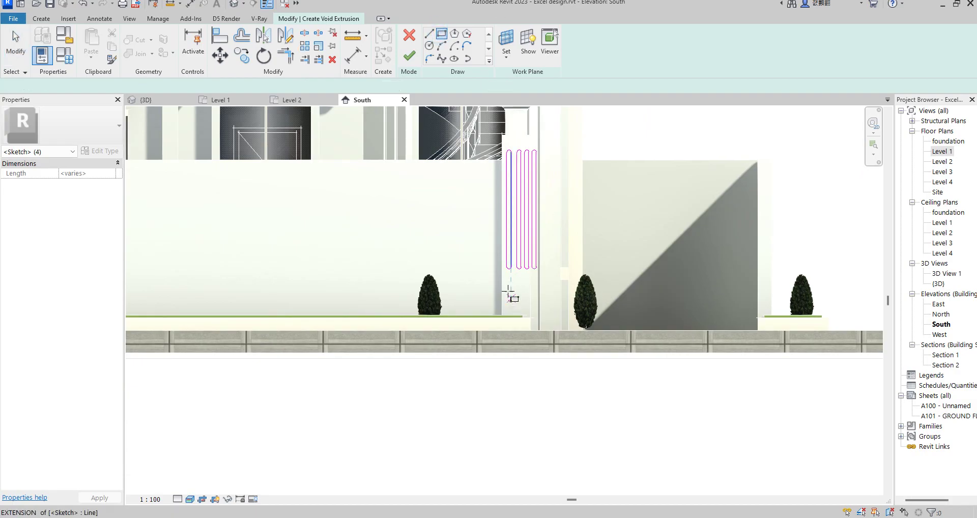
{"action": "scroll", "coordinate": [517, 300], "scroll_direction": "up", "scroll_amount": 5}
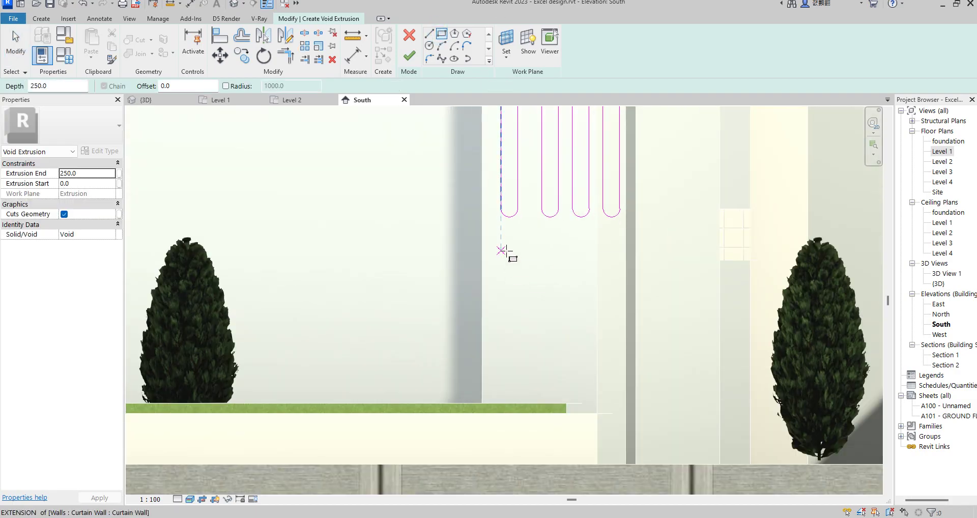
{"action": "left_click", "coordinate": [501, 250]}
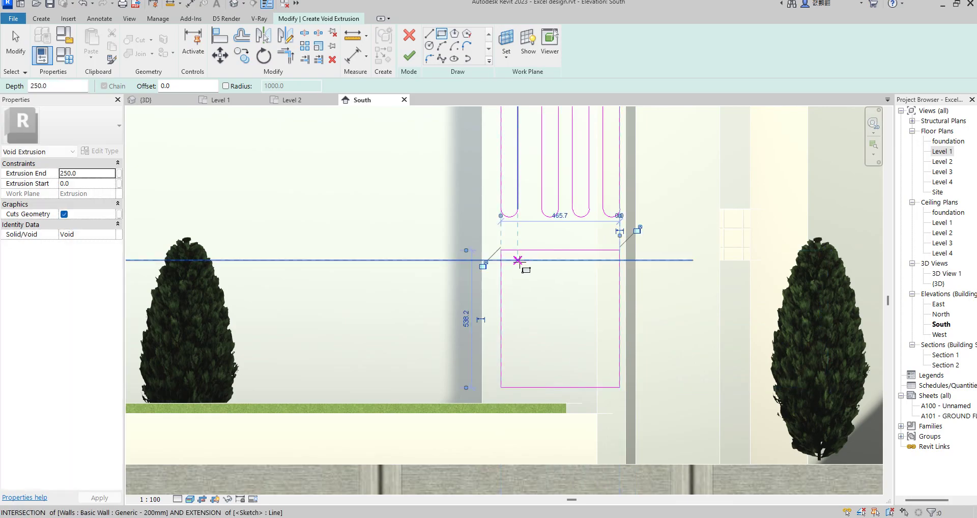
Add three nested rectangles inside it, each inset with a -50 mm offset, and finish the void extrusion sketch
{"action": "scroll", "coordinate": [512, 264], "scroll_direction": "up", "scroll_amount": 5}
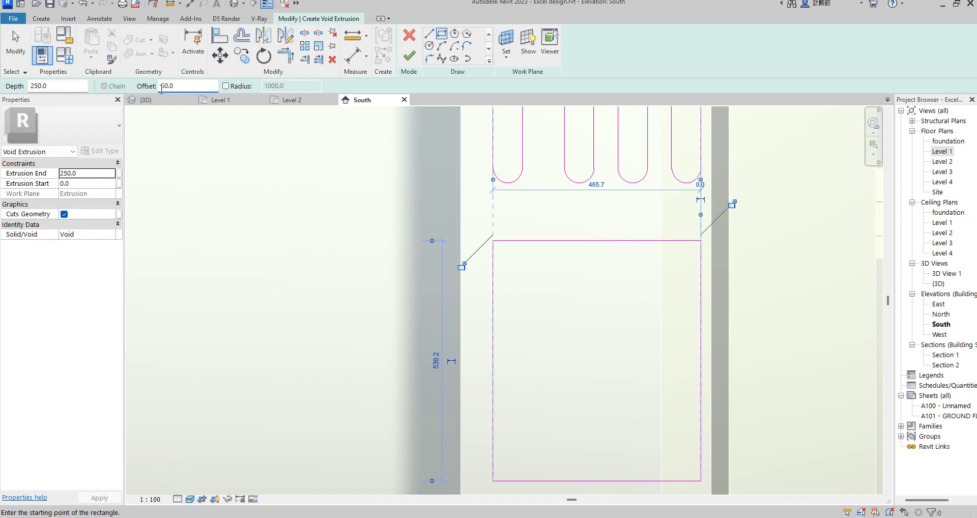
{"action": "left_click", "coordinate": [493, 241]}
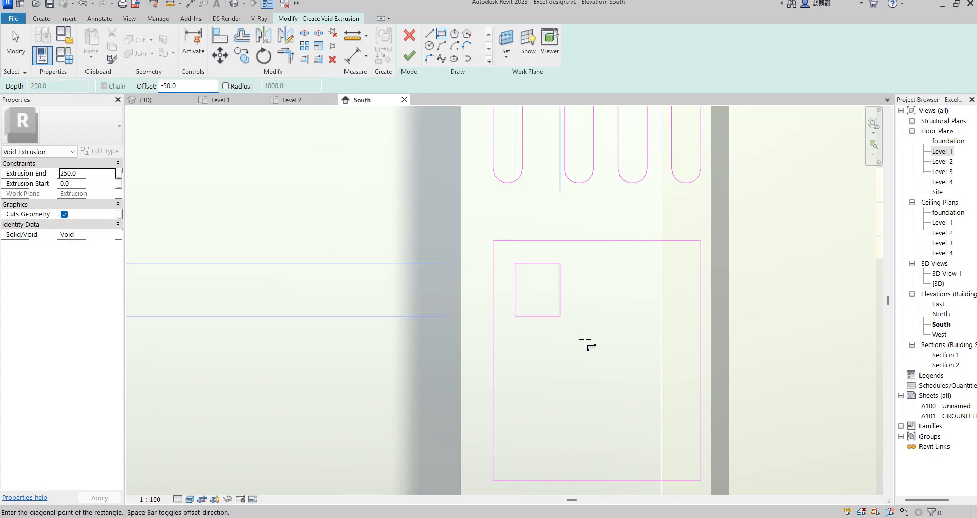
{"action": "scroll", "coordinate": [587, 343], "scroll_direction": "down", "scroll_amount": 5}
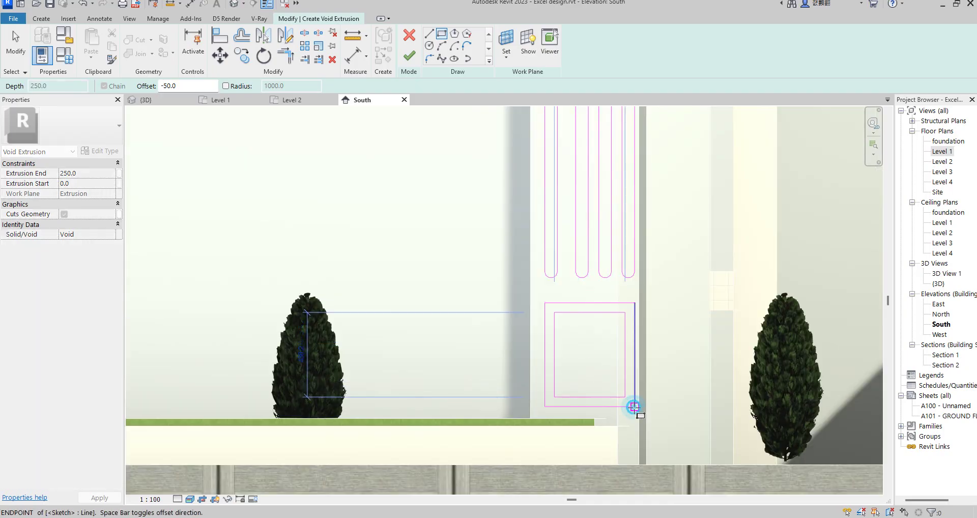
{"action": "left_click", "coordinate": [567, 339]}
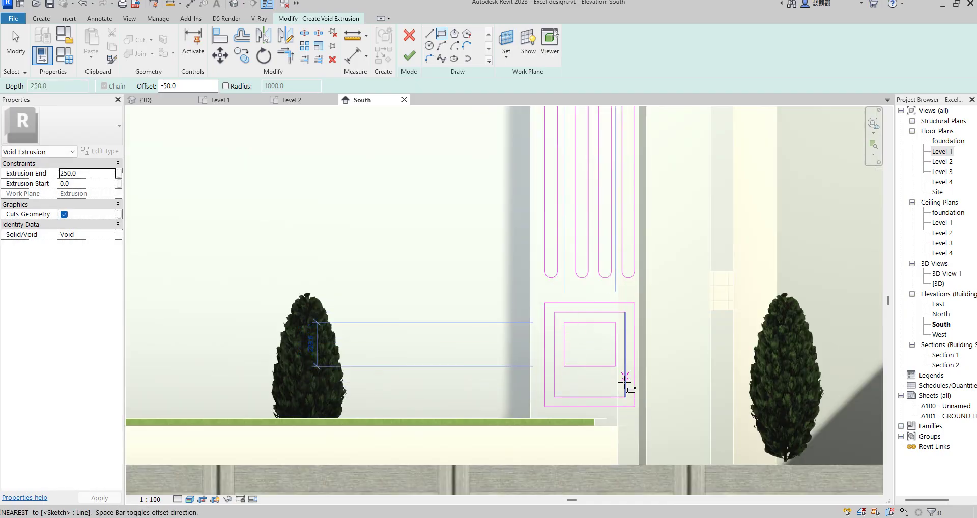
{"action": "left_click", "coordinate": [625, 398]}
{"action": "left_click", "coordinate": [568, 326]}
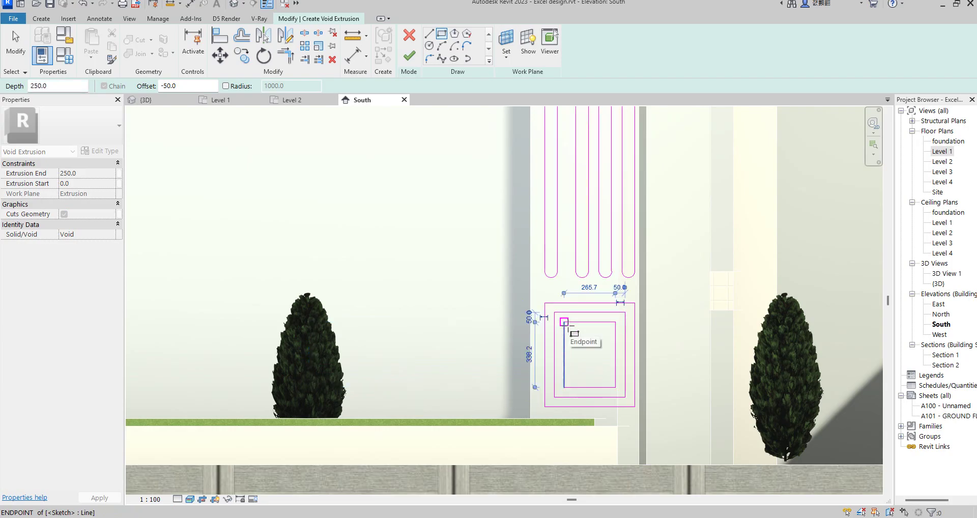
{"action": "left_click", "coordinate": [615, 388]}
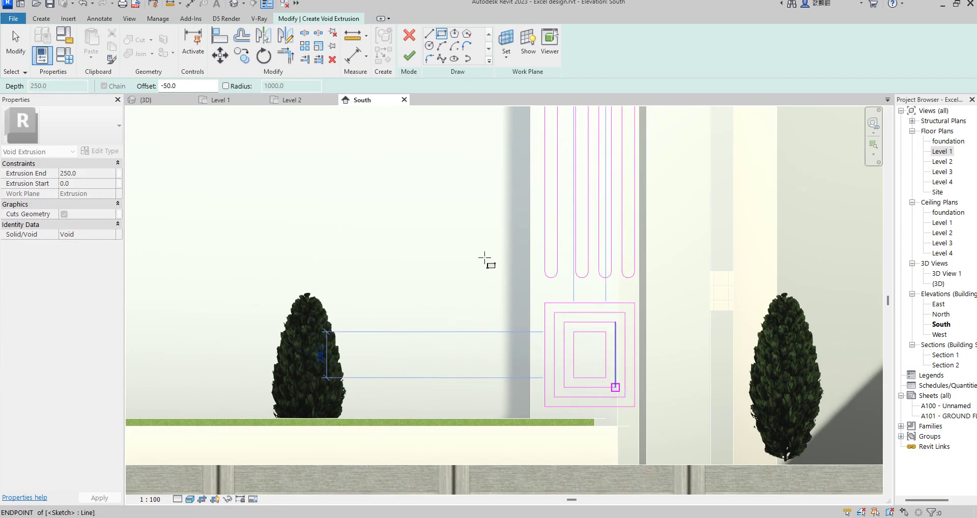
{"action": "key", "text": "Escape"}
{"action": "left_click", "coordinate": [410, 56]}
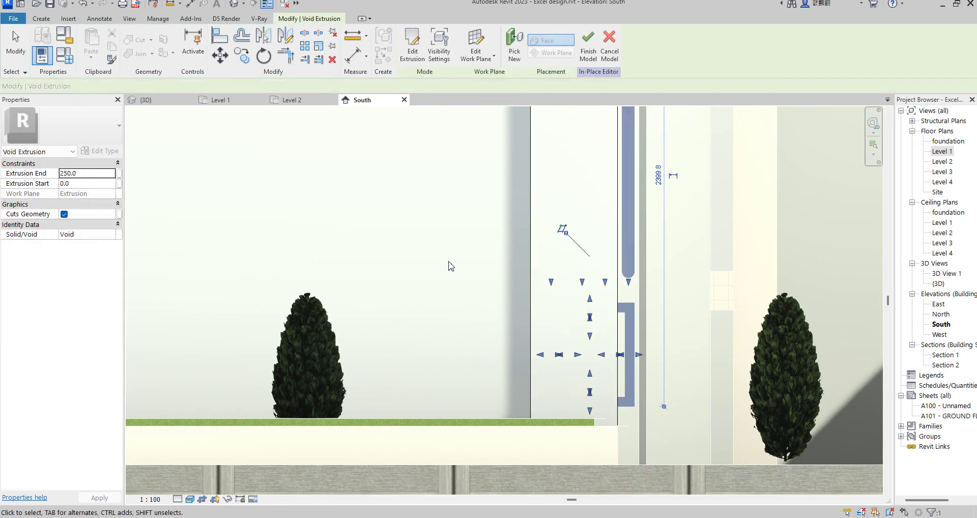
Change the South elevation to a hidden-line visual style so the void outlines on the gate column show clearly
{"action": "scroll", "coordinate": [542, 296], "scroll_direction": "down", "scroll_amount": 4}
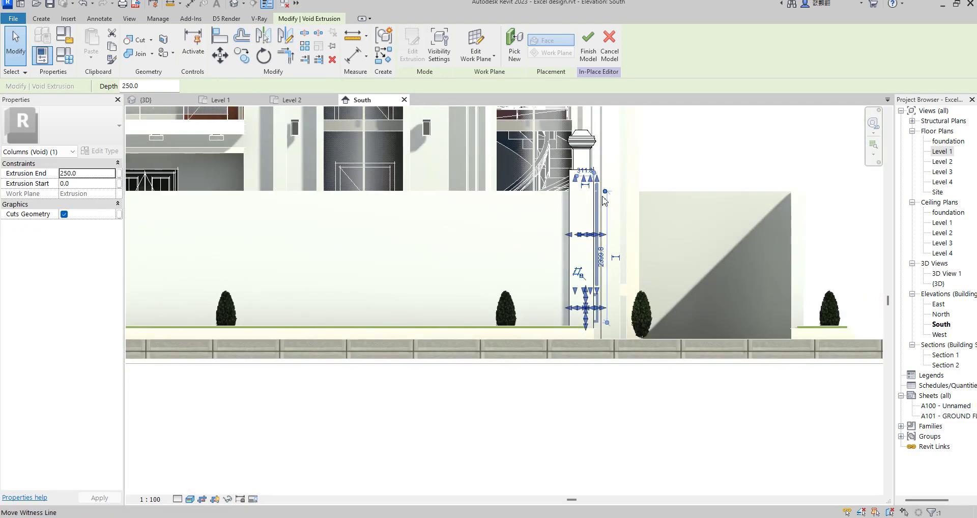
{"action": "scroll", "coordinate": [603, 197], "scroll_direction": "up", "scroll_amount": 3}
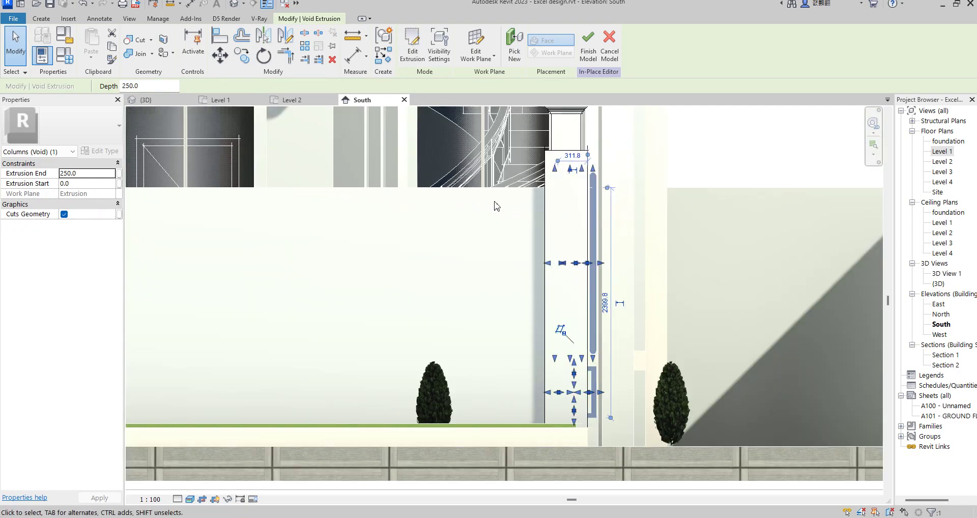
{"action": "scroll", "coordinate": [497, 204], "scroll_direction": "down", "scroll_amount": 3}
{"action": "scroll", "coordinate": [563, 275], "scroll_direction": "up", "scroll_amount": 4}
{"action": "scroll", "coordinate": [582, 362], "scroll_direction": "down", "scroll_amount": 4}
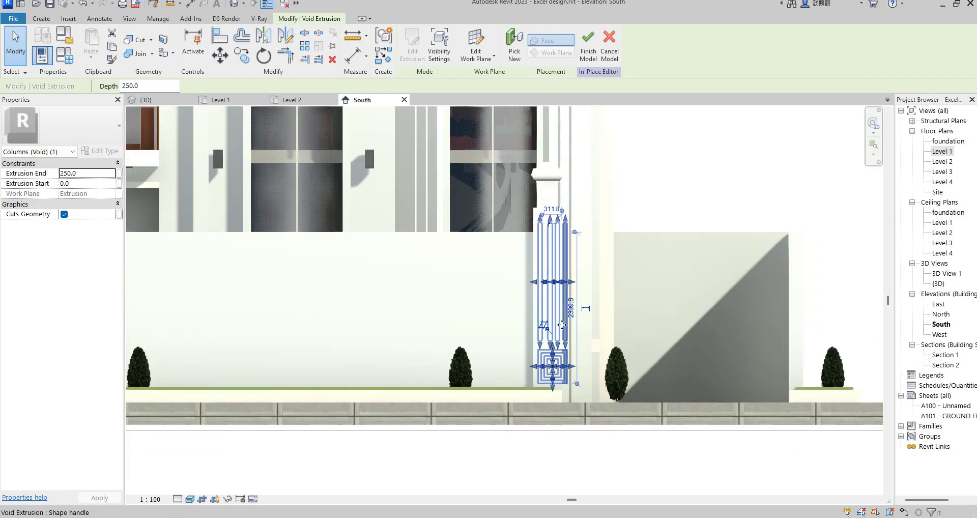
{"action": "scroll", "coordinate": [565, 222], "scroll_direction": "up", "scroll_amount": 3}
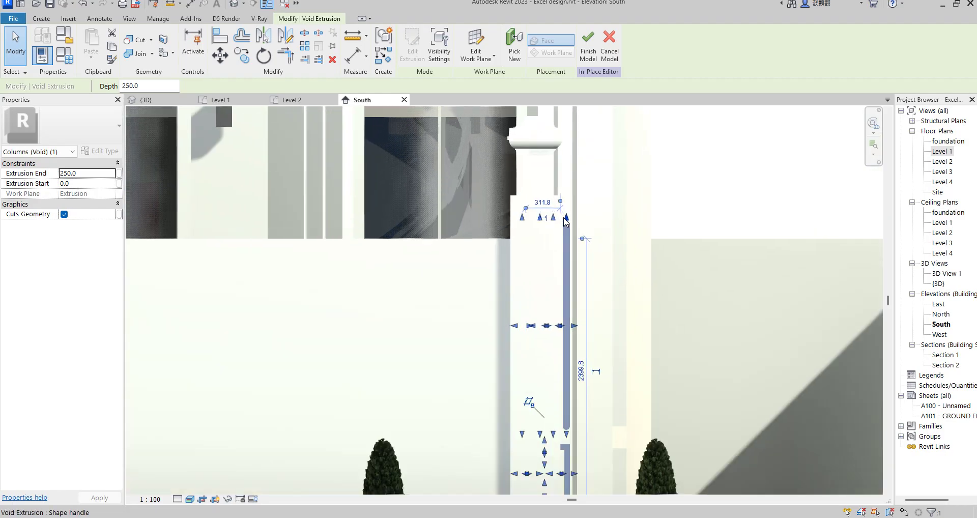
{"action": "left_click", "coordinate": [178, 500]}
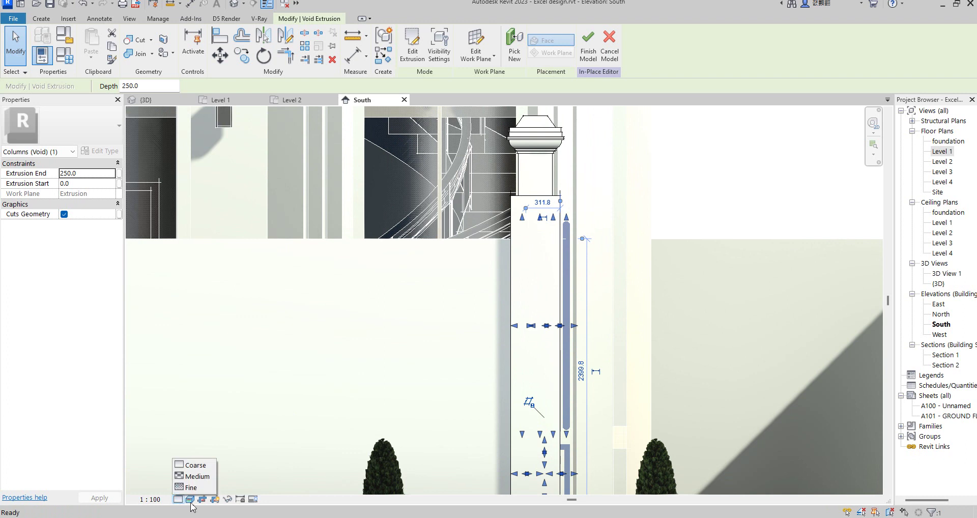
{"action": "left_click", "coordinate": [190, 499]}
{"action": "left_click", "coordinate": [214, 456]}
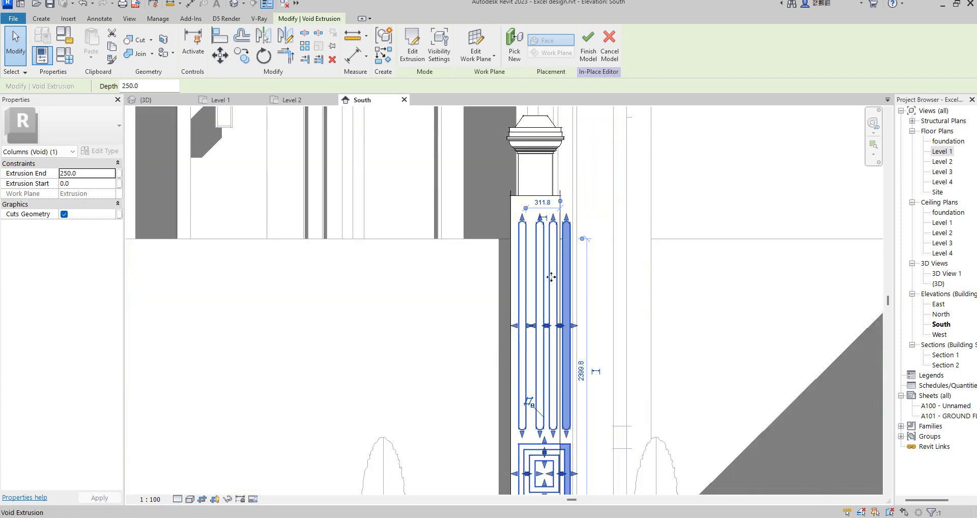
Edit the void extrusion sketch and delete the rightmost slot that overhangs the column's edge
{"action": "left_click", "coordinate": [413, 50]}
{"action": "left_click", "coordinate": [593, 335]}
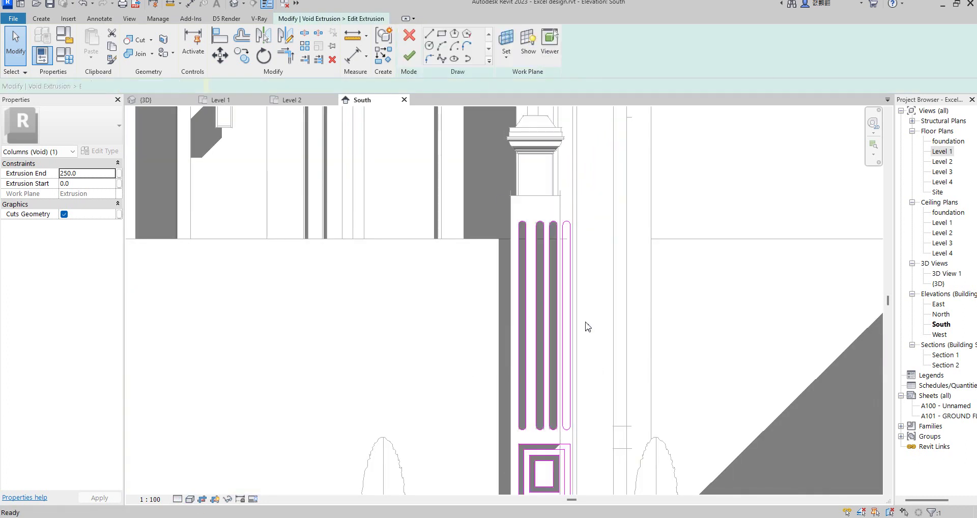
{"action": "scroll", "coordinate": [563, 224], "scroll_direction": "down", "scroll_amount": 2}
{"action": "scroll", "coordinate": [565, 275], "scroll_direction": "up", "scroll_amount": 2}
{"action": "scroll", "coordinate": [547, 136], "scroll_direction": "up", "scroll_amount": 2}
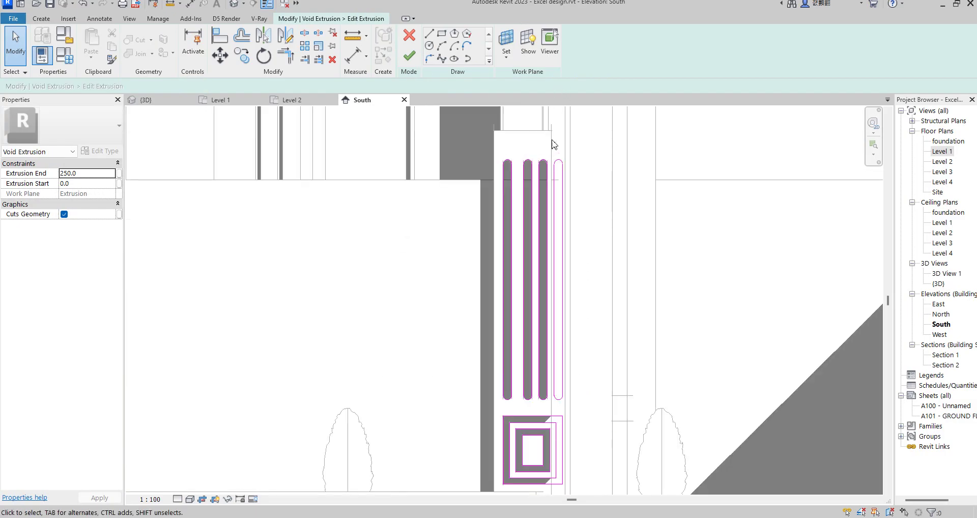
{"action": "left_click_drag", "start_coordinate": [552, 141], "coordinate": [598, 420]}
{"action": "key", "text": "Delete"}
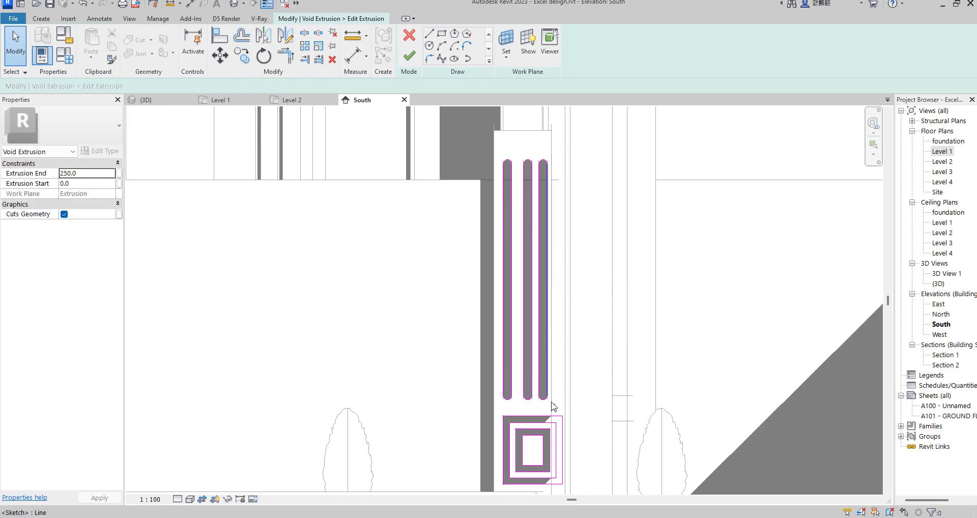
Shift the right-hand lines of the nested rectangles left to fit the panels within the column, and finish the sketch
{"action": "scroll", "coordinate": [565, 428], "scroll_direction": "up", "scroll_amount": 2}
{"action": "scroll", "coordinate": [563, 363], "scroll_direction": "down", "scroll_amount": 2}
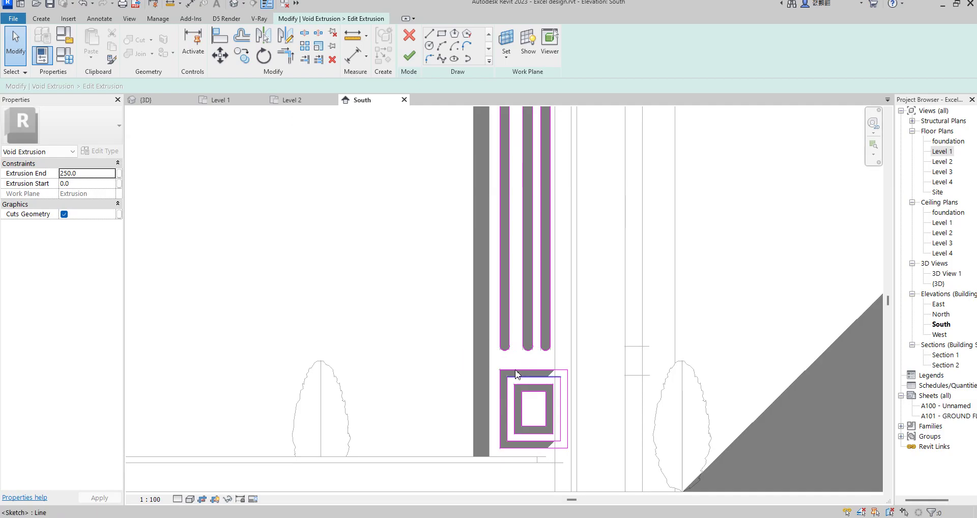
{"action": "left_click_drag", "start_coordinate": [528, 365], "coordinate": [600, 471]}
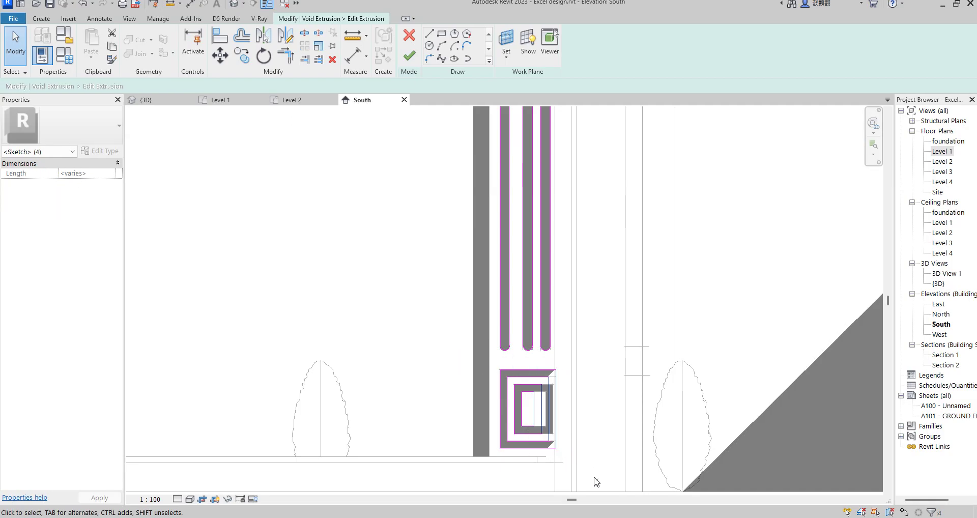
{"action": "left_click", "coordinate": [595, 389]}
{"action": "scroll", "coordinate": [586, 377], "scroll_direction": "down", "scroll_amount": 2}
{"action": "left_click", "coordinate": [409, 55]}
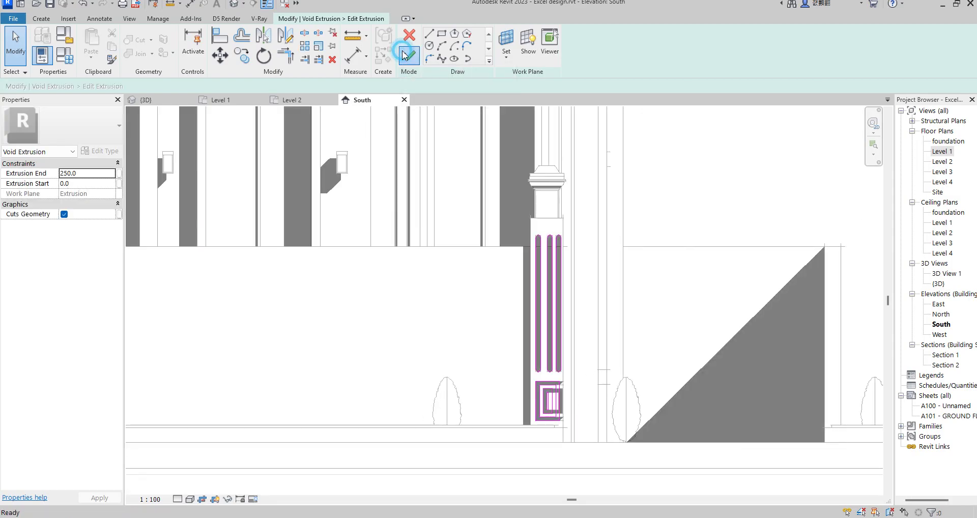
In the Level 1 plan, stretch the void across the column's front face from -51.8 to 27.5, and check the cut in 3D
{"action": "double_click", "coordinate": [943, 151]}
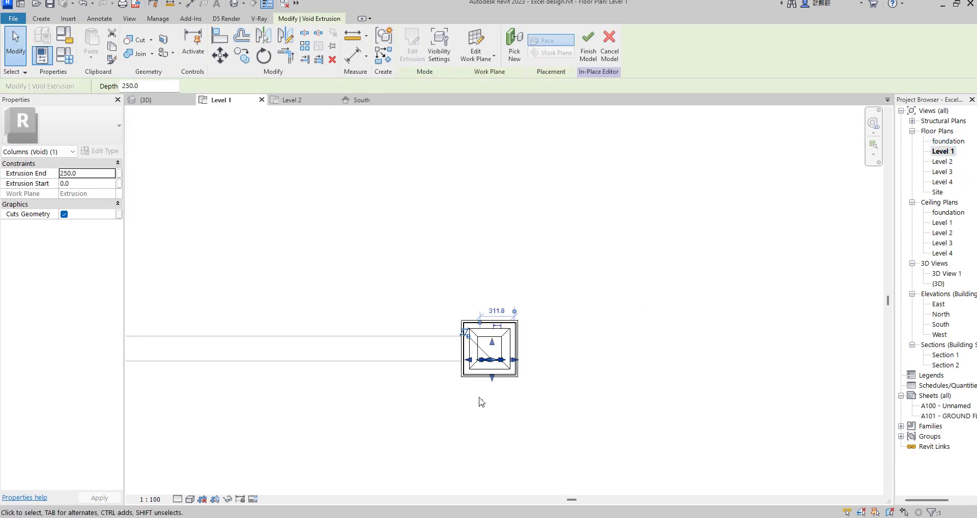
{"action": "scroll", "coordinate": [506, 360], "scroll_direction": "up", "scroll_amount": 4}
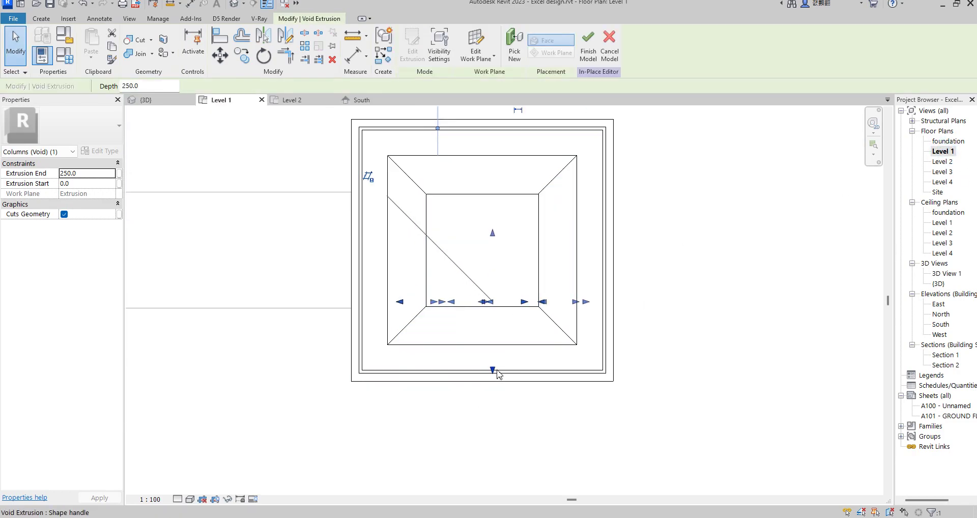
{"action": "left_click_drag", "start_coordinate": [493, 371], "coordinate": [494, 397]}
{"action": "left_click_drag", "start_coordinate": [493, 240], "coordinate": [498, 358]}
{"action": "double_click", "coordinate": [939, 284]}
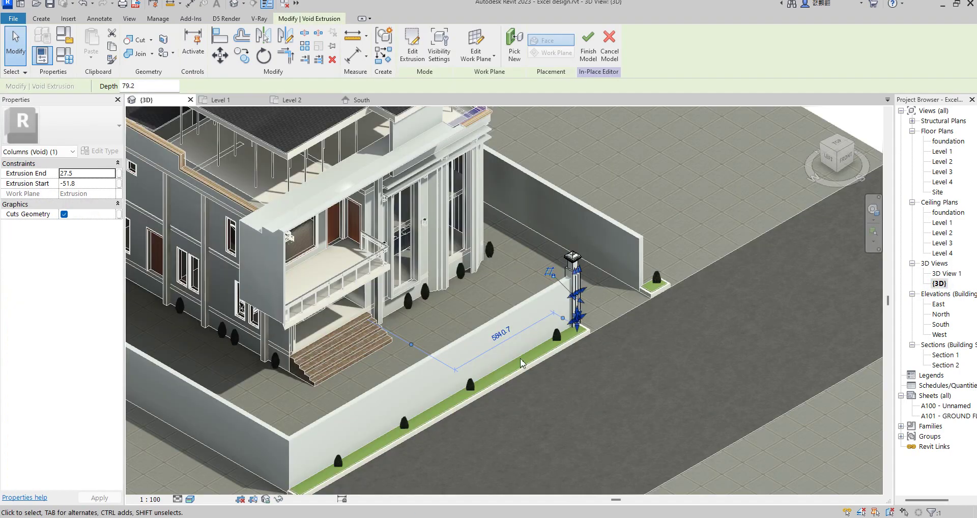
{"action": "scroll", "coordinate": [606, 320], "scroll_direction": "up", "scroll_amount": 6}
{"action": "left_click", "coordinate": [601, 243]}
{"action": "scroll", "coordinate": [543, 228], "scroll_direction": "up", "scroll_amount": 6}
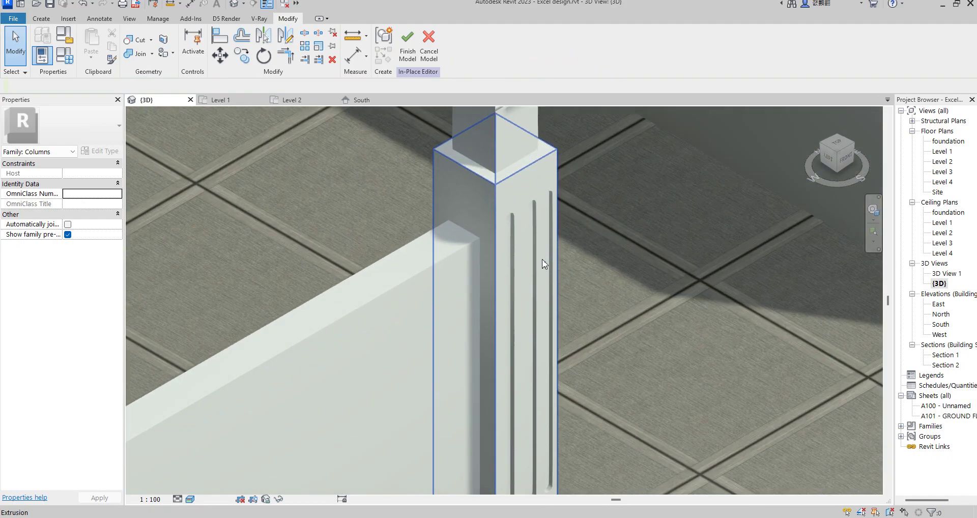
{"action": "scroll", "coordinate": [533, 199], "scroll_direction": "down", "scroll_amount": 4}
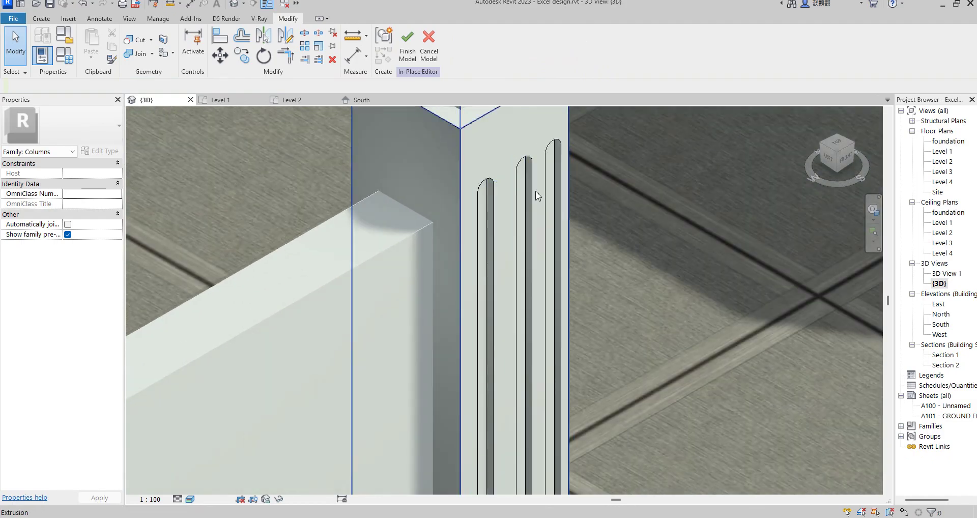
Reselect the void extrusion and pull its inner face outward in the Level 1 plan to an extrusion end of 7.2
{"action": "left_click", "coordinate": [525, 199]}
{"action": "scroll", "coordinate": [531, 237], "scroll_direction": "down", "scroll_amount": 5}
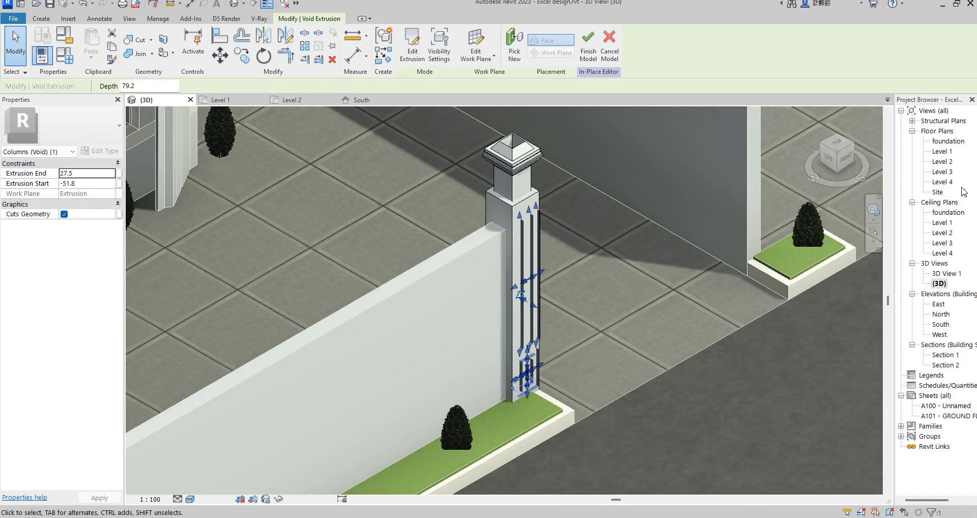
{"action": "double_click", "coordinate": [944, 151]}
{"action": "scroll", "coordinate": [503, 333], "scroll_direction": "up", "scroll_amount": 3}
{"action": "scroll", "coordinate": [502, 334], "scroll_direction": "up", "scroll_amount": 3}
{"action": "left_click_drag", "start_coordinate": [506, 338], "coordinate": [515, 377]}
{"action": "scroll", "coordinate": [570, 363], "scroll_direction": "down", "scroll_amount": 2}
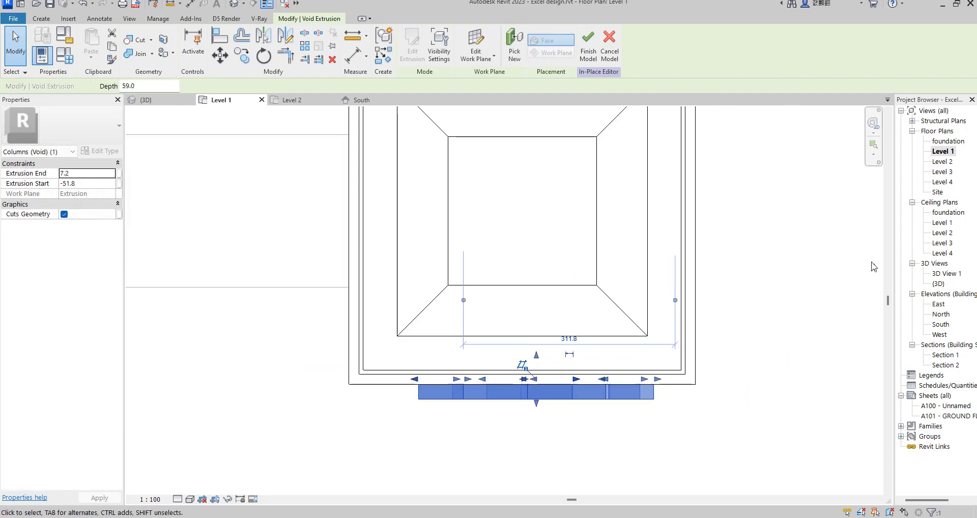
Inspect the depth of the slot and nested panel grooves on the gate column in the 3D view
{"action": "double_click", "coordinate": [939, 284]}
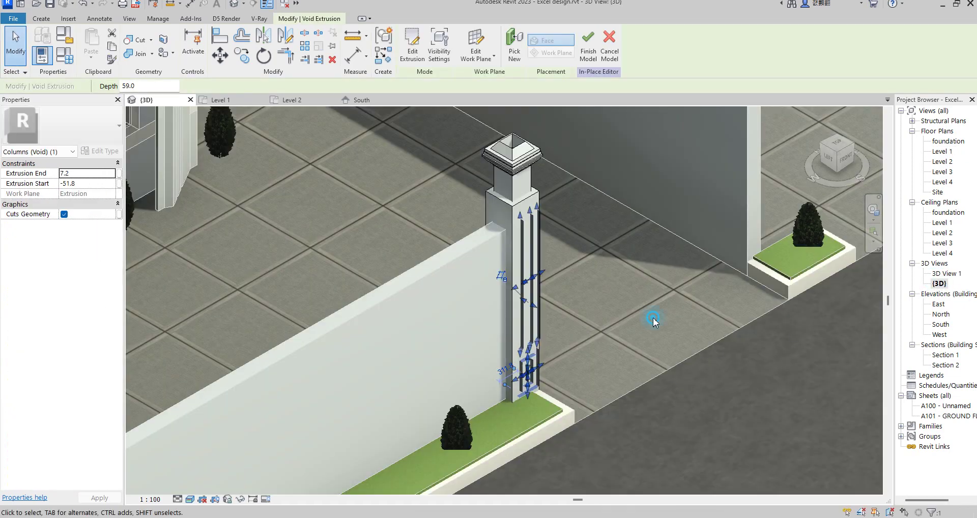
{"action": "left_click", "coordinate": [654, 319]}
{"action": "scroll", "coordinate": [550, 378], "scroll_direction": "up", "scroll_amount": 6}
{"action": "scroll", "coordinate": [666, 331], "scroll_direction": "down", "scroll_amount": 5}
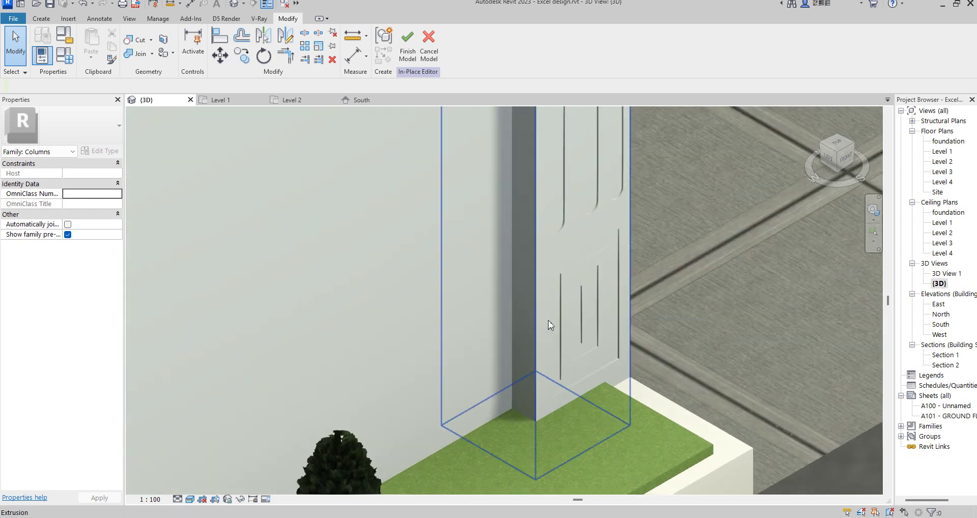
{"action": "scroll", "coordinate": [551, 323], "scroll_direction": "down", "scroll_amount": 8}
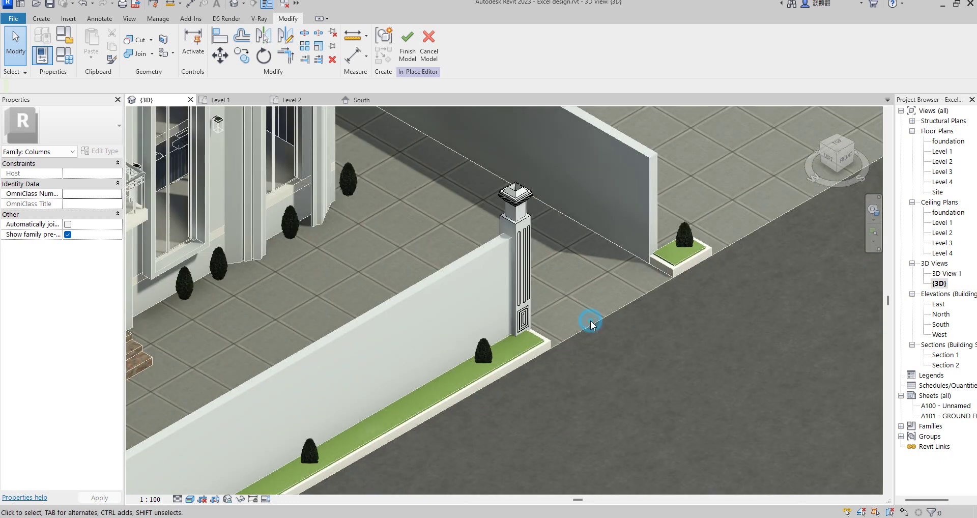
{"action": "scroll", "coordinate": [543, 243], "scroll_direction": "up", "scroll_amount": 7}
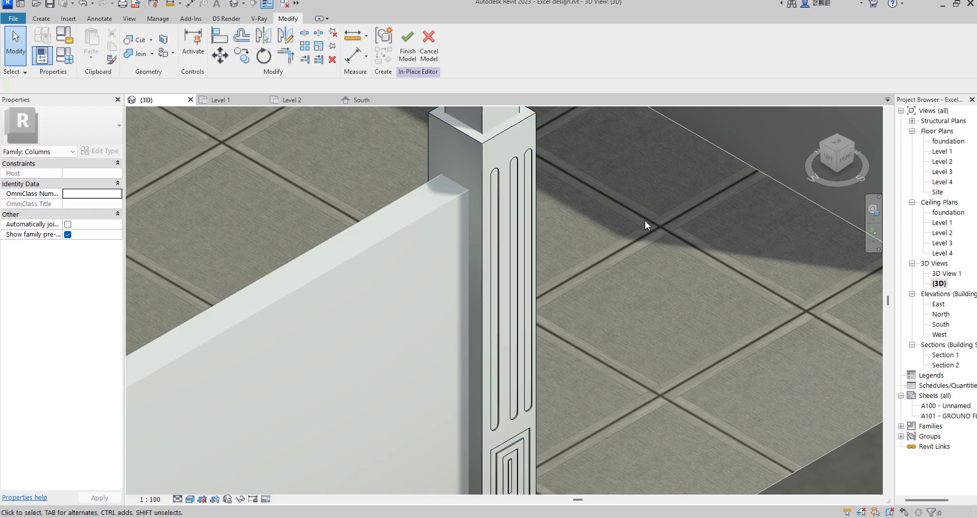
{"action": "scroll", "coordinate": [465, 237], "scroll_direction": "up", "scroll_amount": 5}
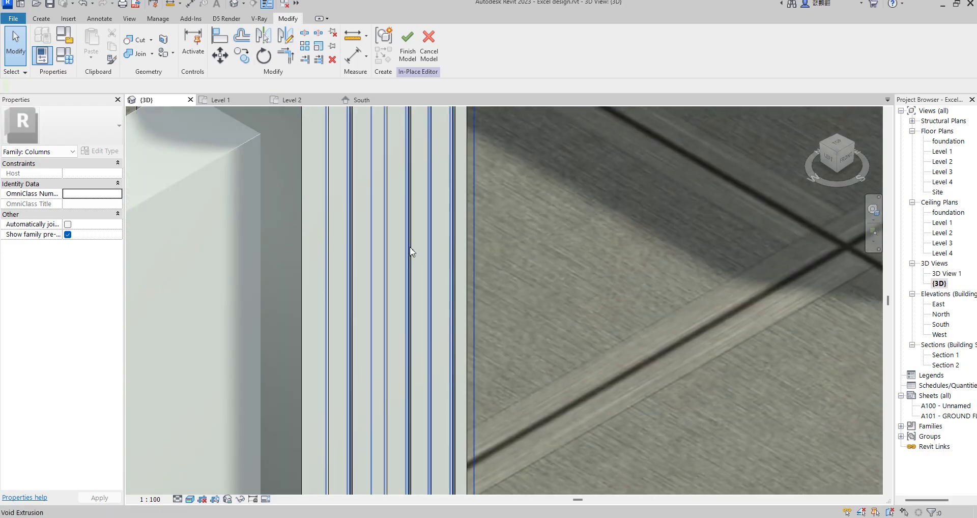
Select the void extrusion again and deepen it in the Level 1 plan to an extrusion end of 23.1
{"action": "left_click", "coordinate": [410, 247]}
{"action": "scroll", "coordinate": [411, 246], "scroll_direction": "down", "scroll_amount": 5}
{"action": "scroll", "coordinate": [617, 338], "scroll_direction": "up", "scroll_amount": 5}
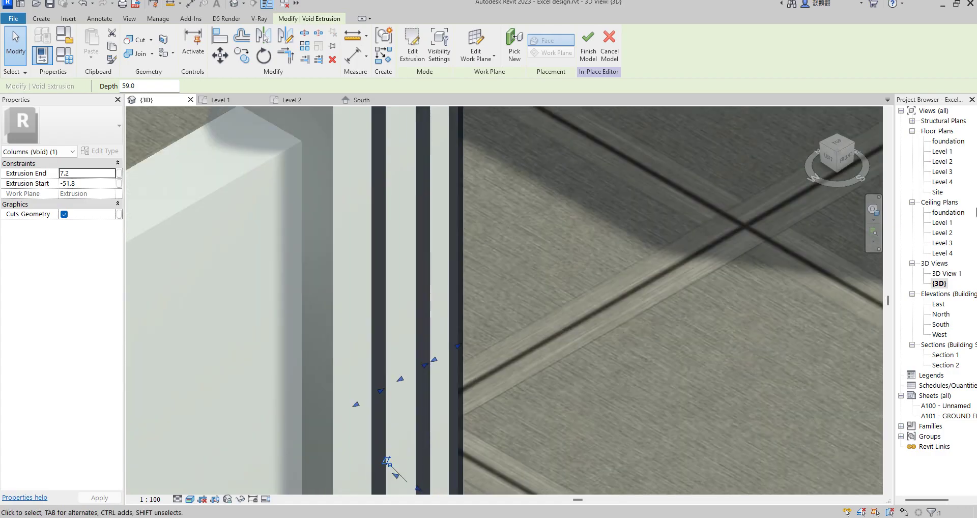
{"action": "double_click", "coordinate": [943, 152]}
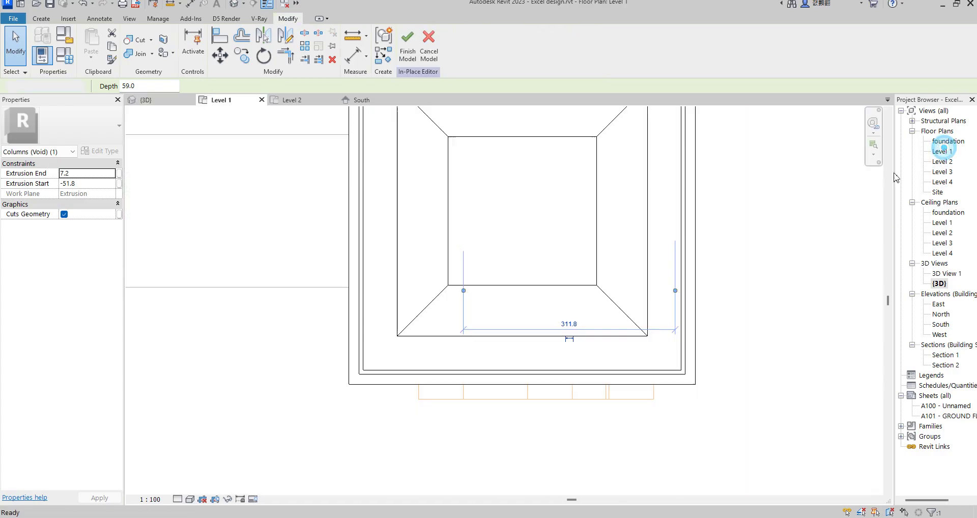
{"action": "left_click_drag", "start_coordinate": [539, 359], "coordinate": [572, 290]}
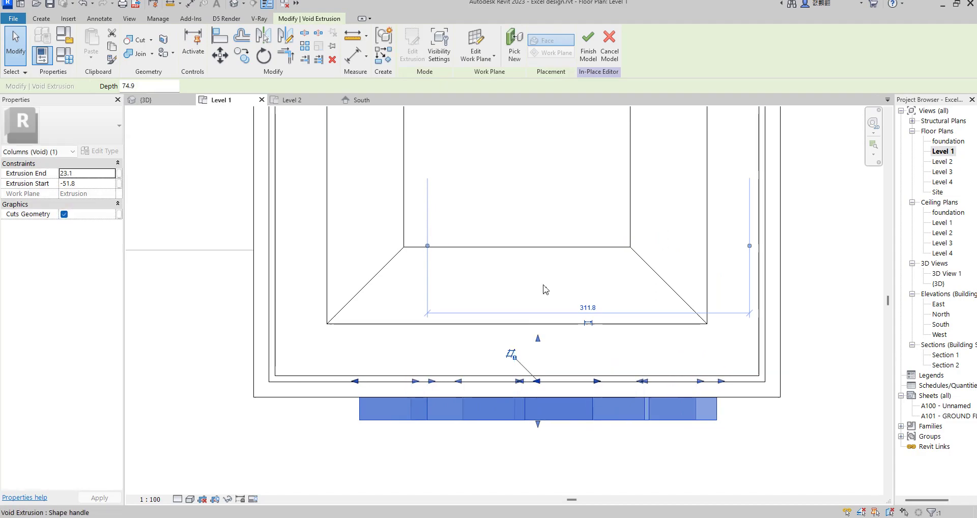
Return to the 3D view, finish the in-place column model and inspect the completed gate column
{"action": "double_click", "coordinate": [940, 284]}
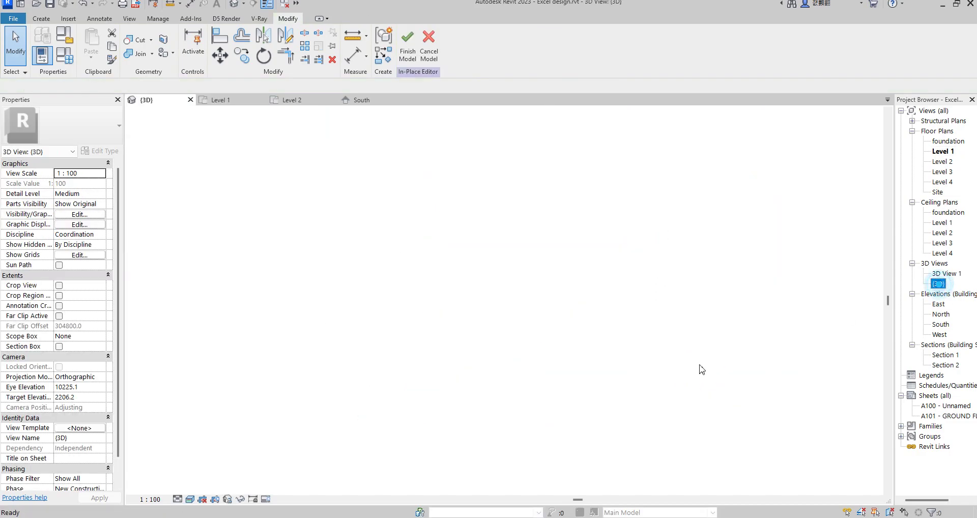
{"action": "scroll", "coordinate": [637, 365], "scroll_direction": "down", "scroll_amount": 3}
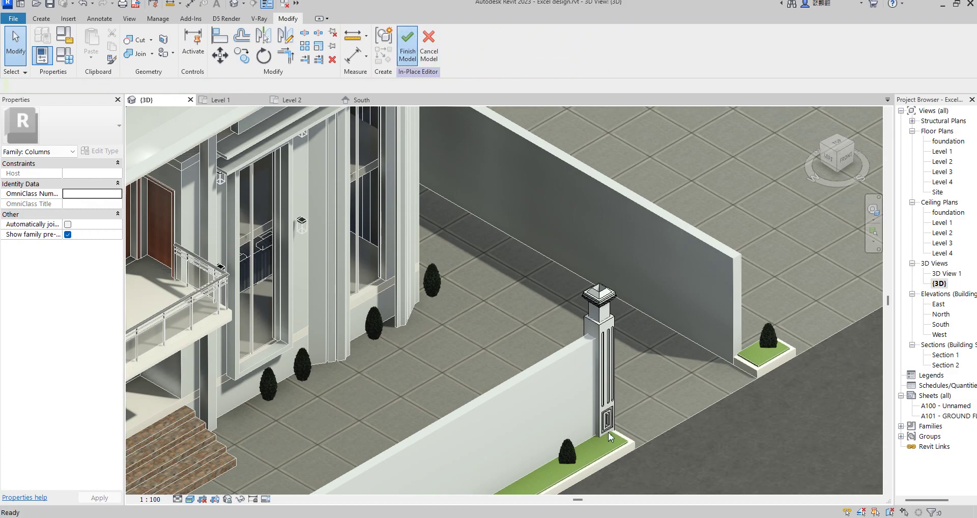
{"action": "scroll", "coordinate": [620, 369], "scroll_direction": "up", "scroll_amount": 4}
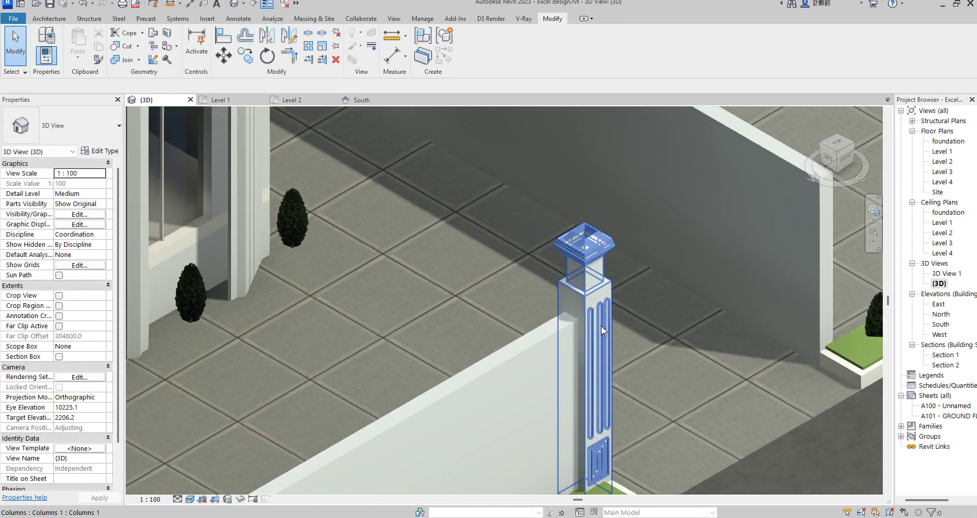
{"action": "scroll", "coordinate": [583, 259], "scroll_direction": "down", "scroll_amount": 5}
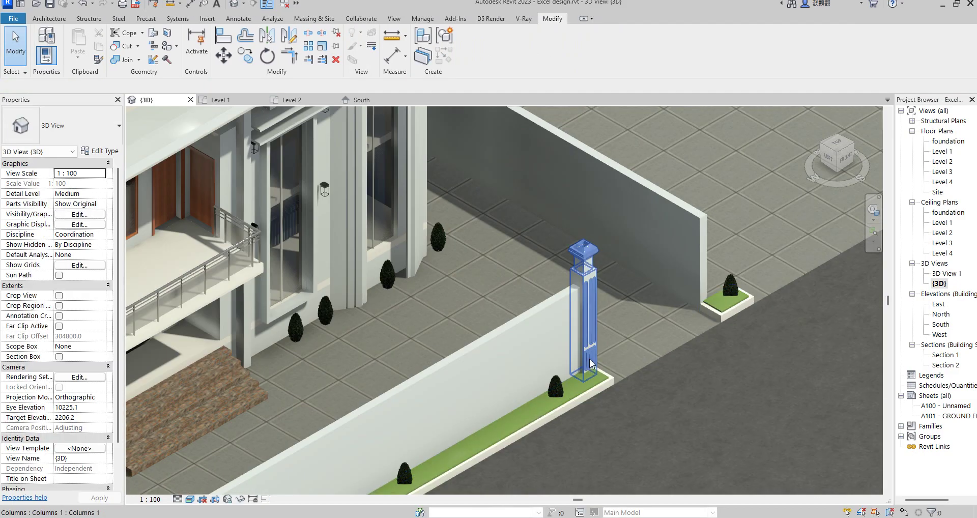
Select the finished gate column and show it in the Level 1 plan together with the opposite fence wall's end
{"action": "left_click", "coordinate": [622, 397]}
{"action": "double_click", "coordinate": [940, 152]}
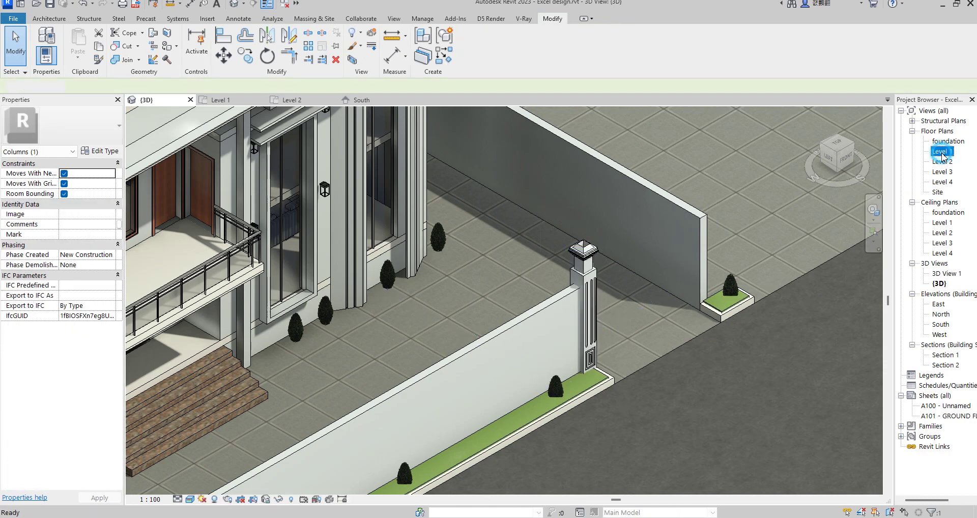
{"action": "scroll", "coordinate": [397, 339], "scroll_direction": "down", "scroll_amount": 6}
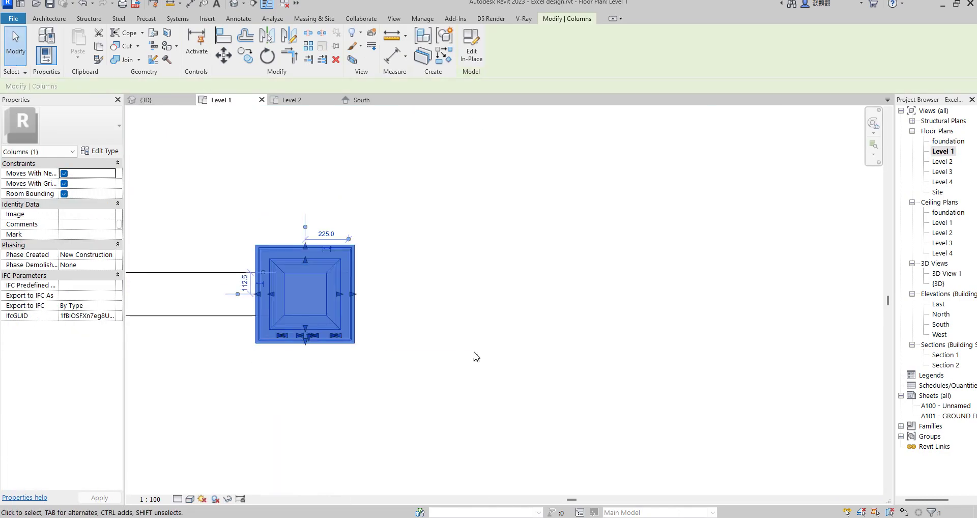
{"action": "scroll", "coordinate": [473, 355], "scroll_direction": "down", "scroll_amount": 2}
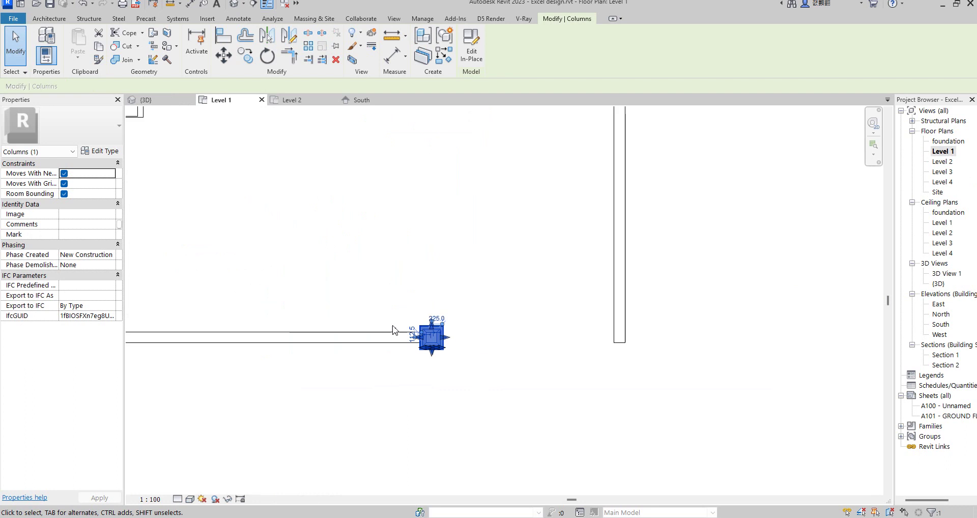
Move the column horizontally from the end of the front boundary wall to the end of the side wall across the gate opening
{"action": "left_click", "coordinate": [224, 55]}
{"action": "scroll", "coordinate": [448, 351], "scroll_direction": "up", "scroll_amount": 4}
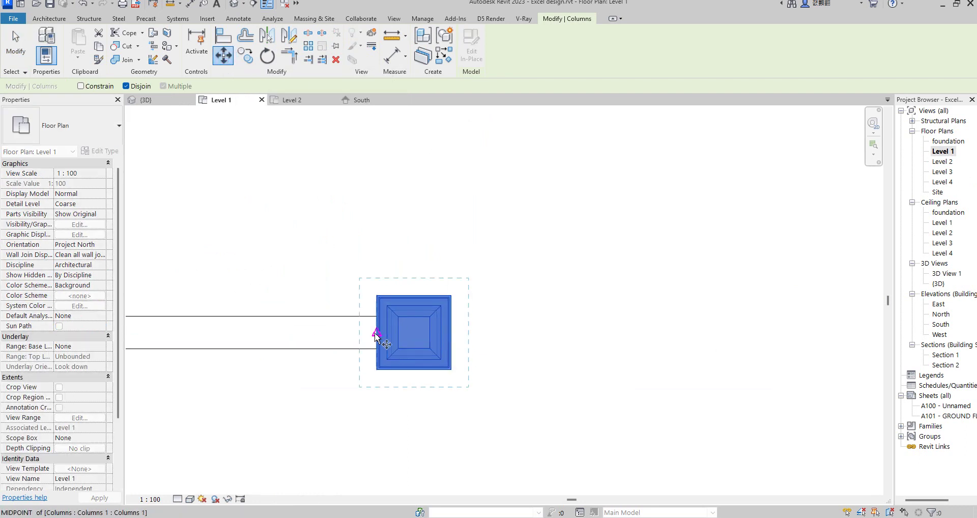
{"action": "scroll", "coordinate": [375, 338], "scroll_direction": "up", "scroll_amount": 2}
{"action": "scroll", "coordinate": [379, 335], "scroll_direction": "up", "scroll_amount": 2}
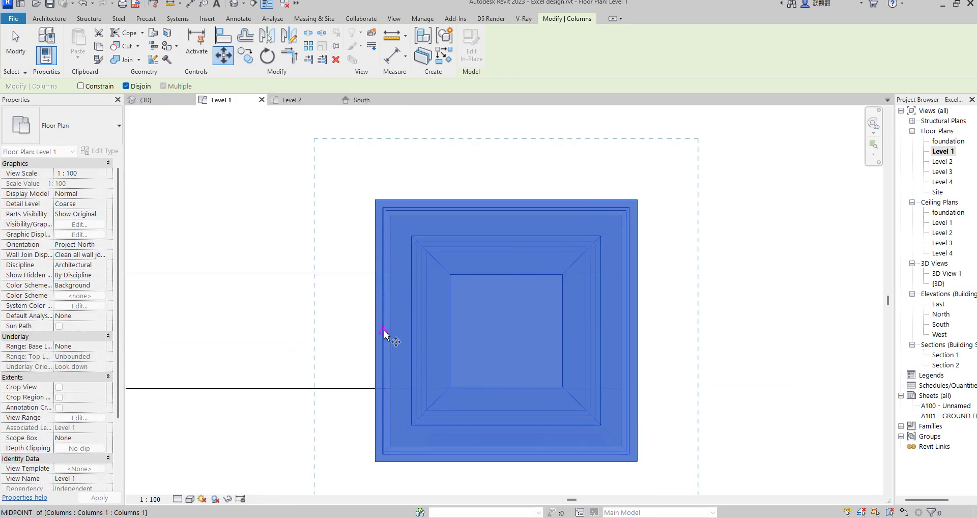
{"action": "left_click", "coordinate": [384, 330]}
{"action": "scroll", "coordinate": [384, 331], "scroll_direction": "down", "scroll_amount": 4}
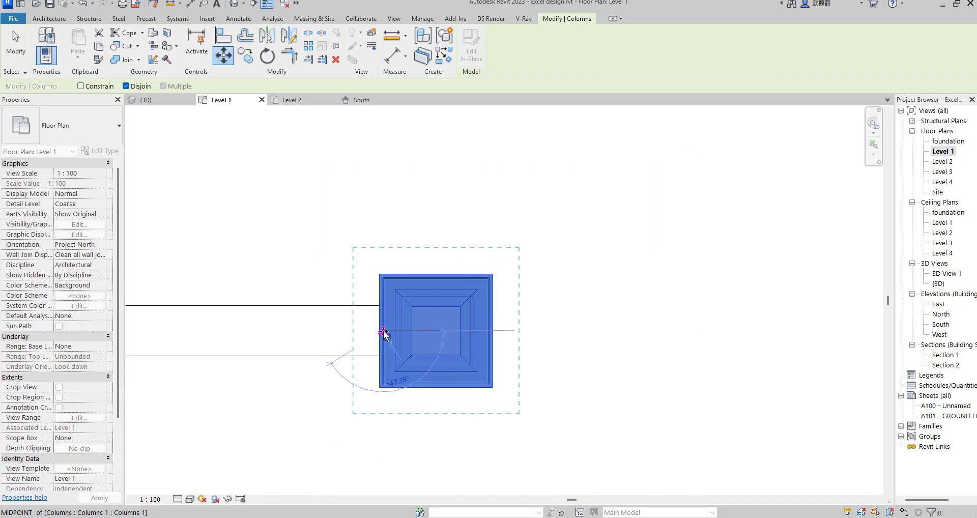
{"action": "scroll", "coordinate": [815, 336], "scroll_direction": "up", "scroll_amount": 1}
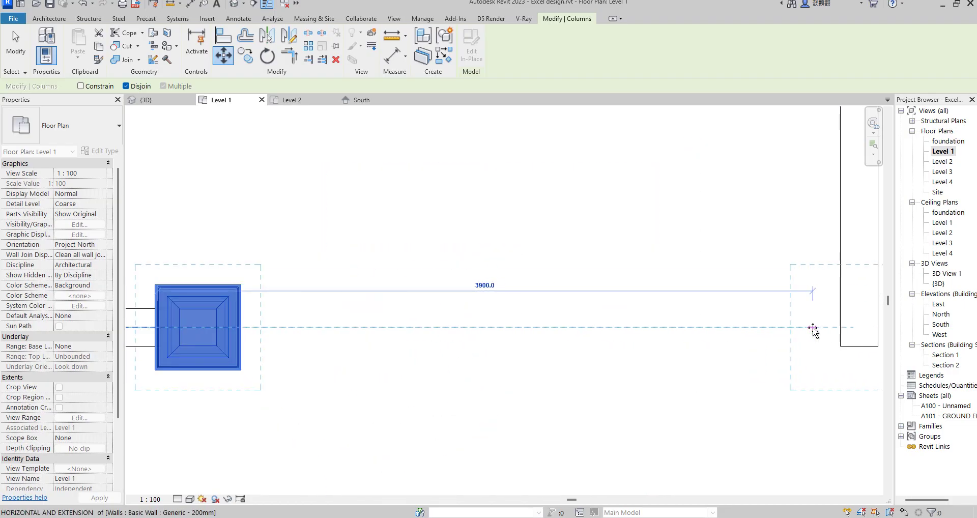
{"action": "left_click", "coordinate": [626, 303]}
{"action": "scroll", "coordinate": [578, 299], "scroll_direction": "down", "scroll_amount": 3}
{"action": "right_click", "coordinate": [553, 226]}
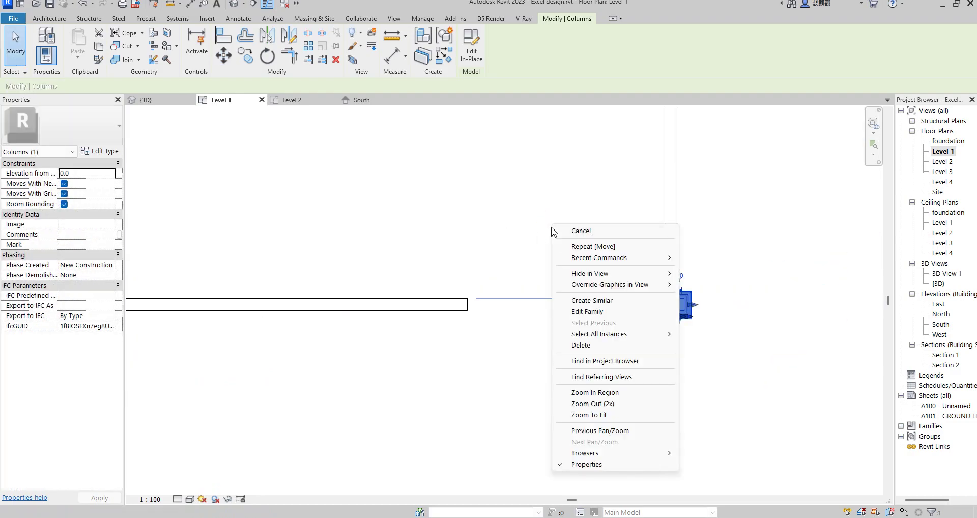
{"action": "left_click", "coordinate": [580, 231]}
Nudge the column slightly left at the end of the side wall and deselect it
{"action": "scroll", "coordinate": [558, 276], "scroll_direction": "up", "scroll_amount": 2}
{"action": "left_click_drag", "start_coordinate": [559, 218], "coordinate": [714, 326]}
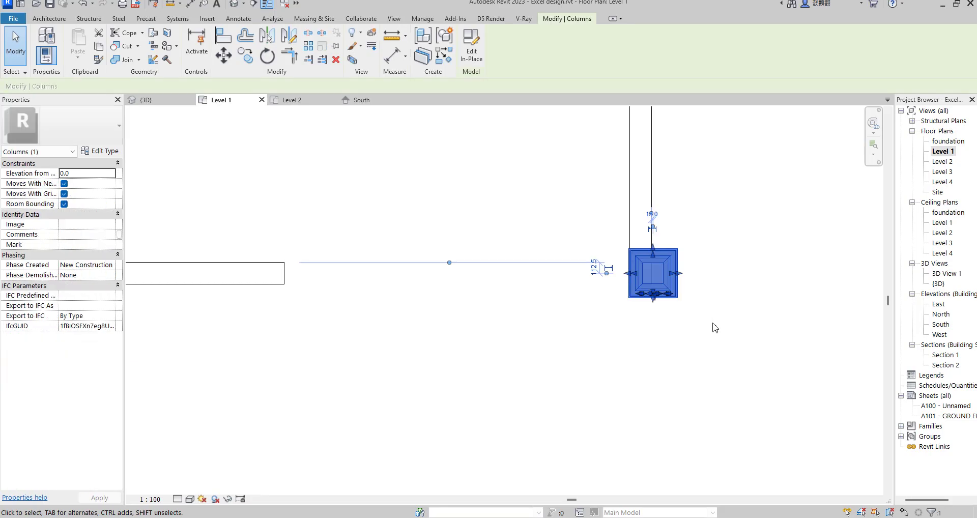
{"action": "key", "text": "Left"}
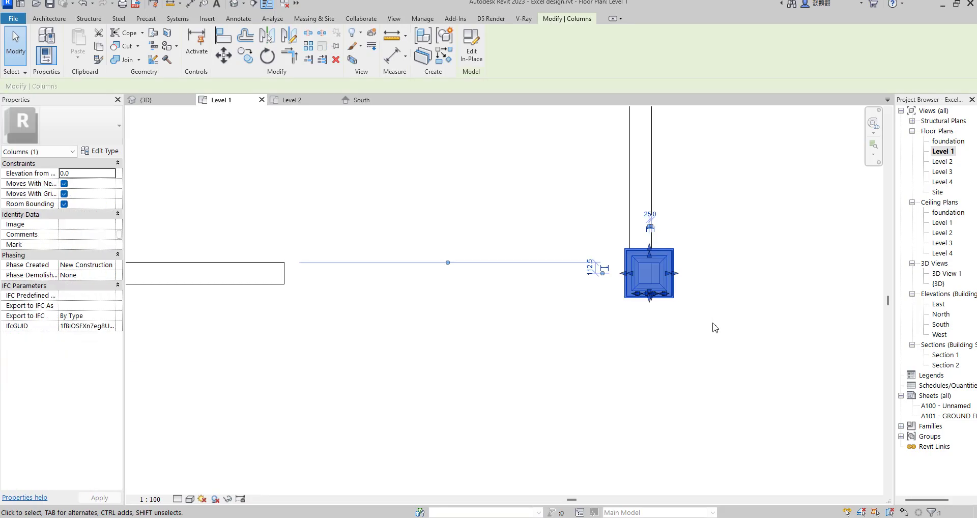
{"action": "left_click", "coordinate": [710, 324]}
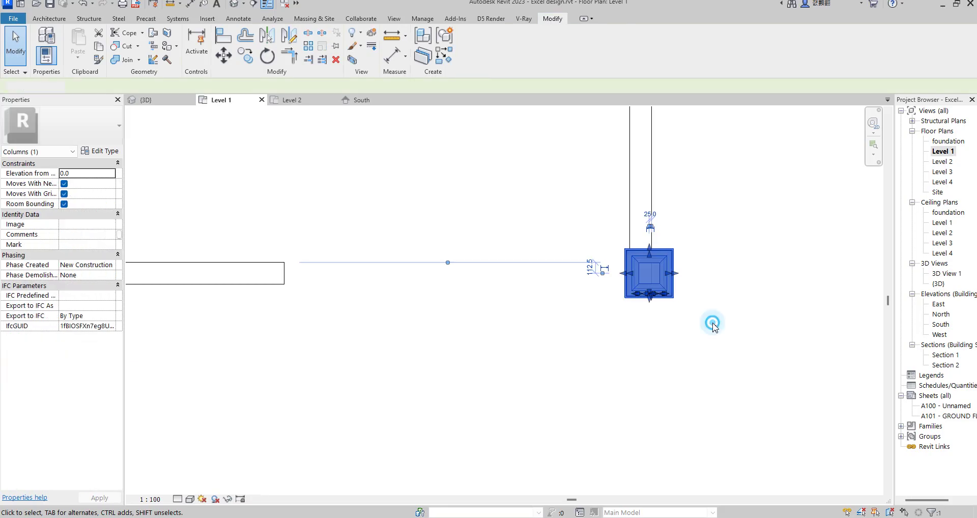
In the 3D view, open the boundary column for in-place editing and select all of its parts
{"action": "double_click", "coordinate": [939, 284]}
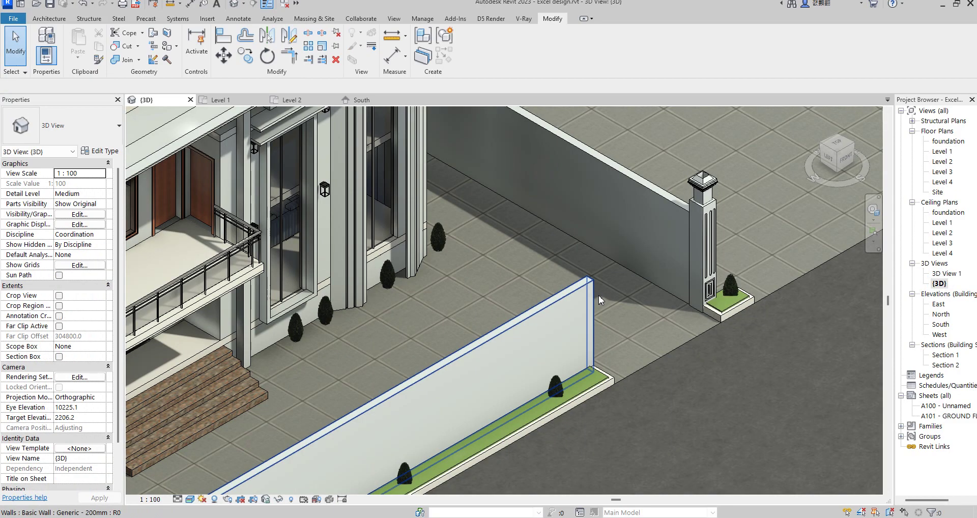
{"action": "scroll", "coordinate": [599, 295], "scroll_direction": "down", "scroll_amount": 2}
{"action": "left_click_drag", "start_coordinate": [635, 182], "coordinate": [705, 331]}
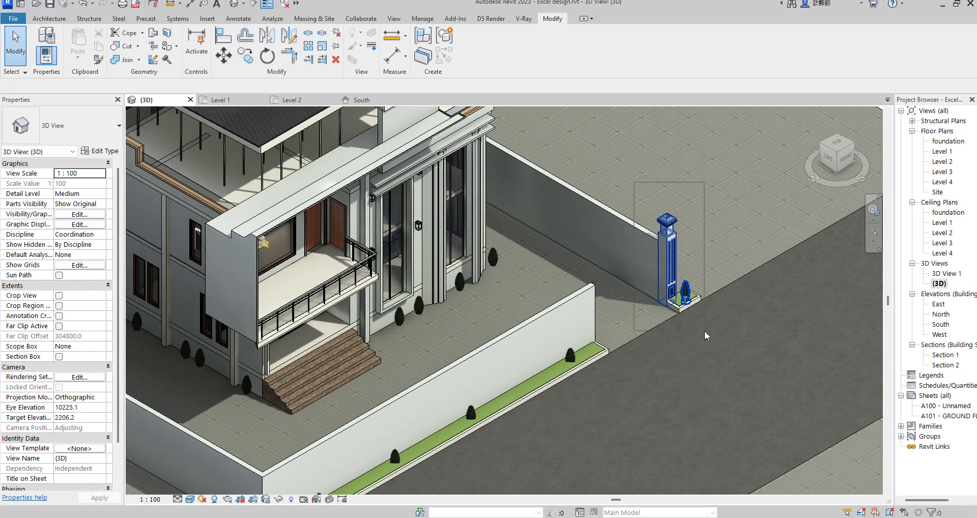
{"action": "left_click", "coordinate": [669, 231]}
{"action": "left_click", "coordinate": [753, 239]}
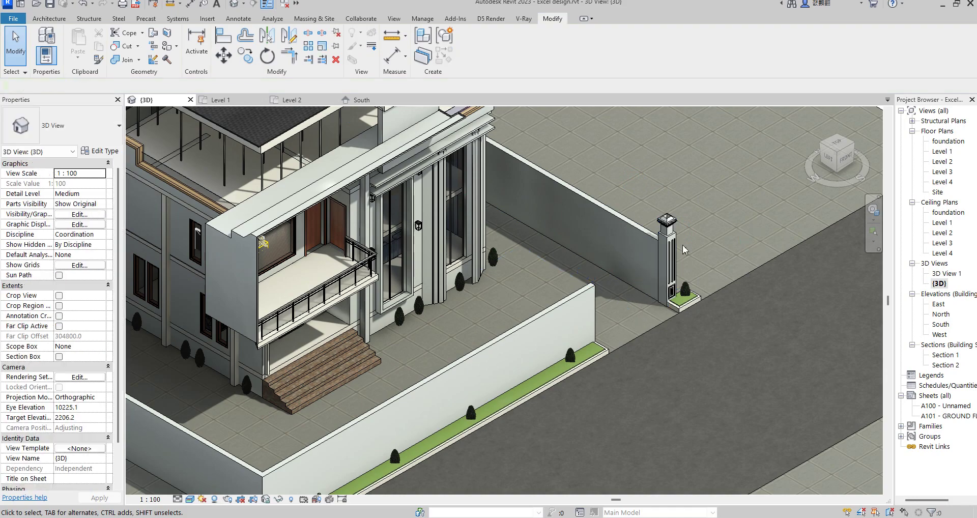
{"action": "left_click", "coordinate": [670, 252]}
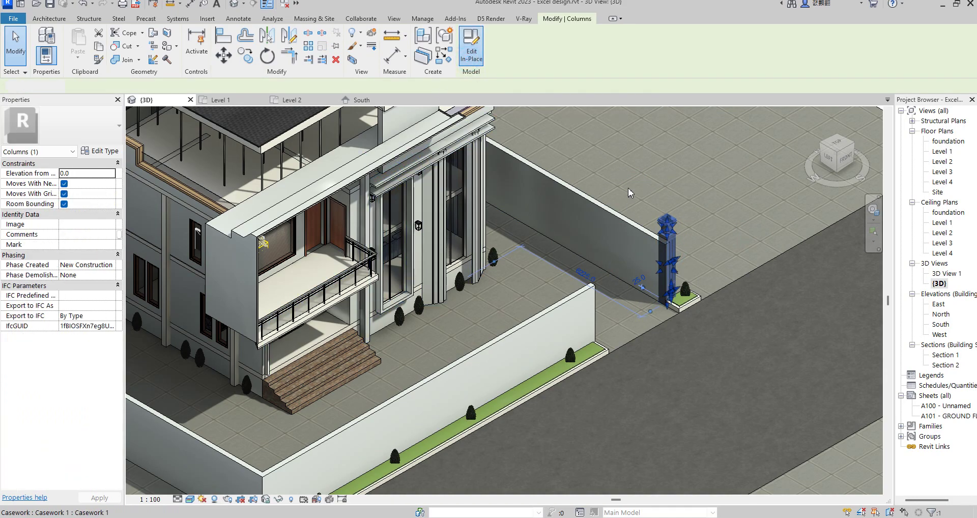
{"action": "left_click_drag", "start_coordinate": [628, 188], "coordinate": [685, 335]}
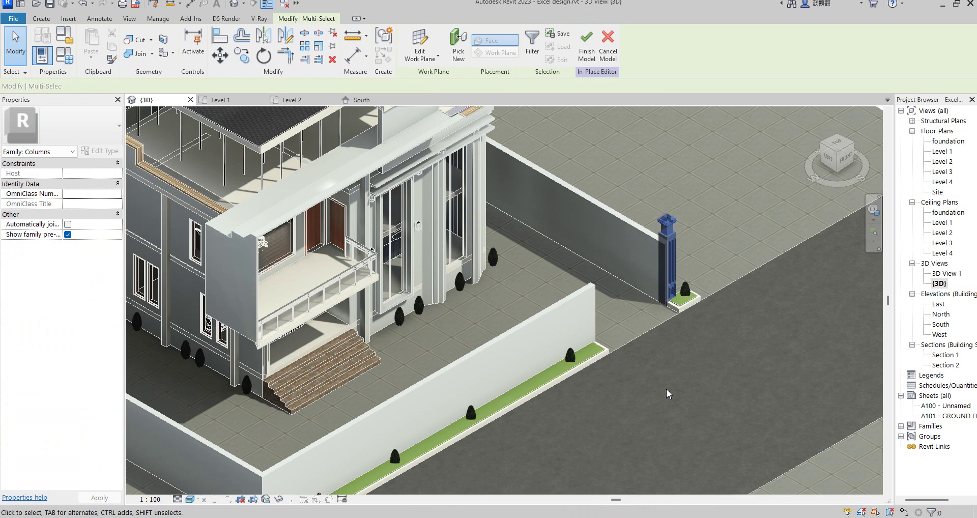
In the Level 1 plan, copy the selected column parts across the gate opening to the end of the front boundary wall
{"action": "double_click", "coordinate": [941, 151]}
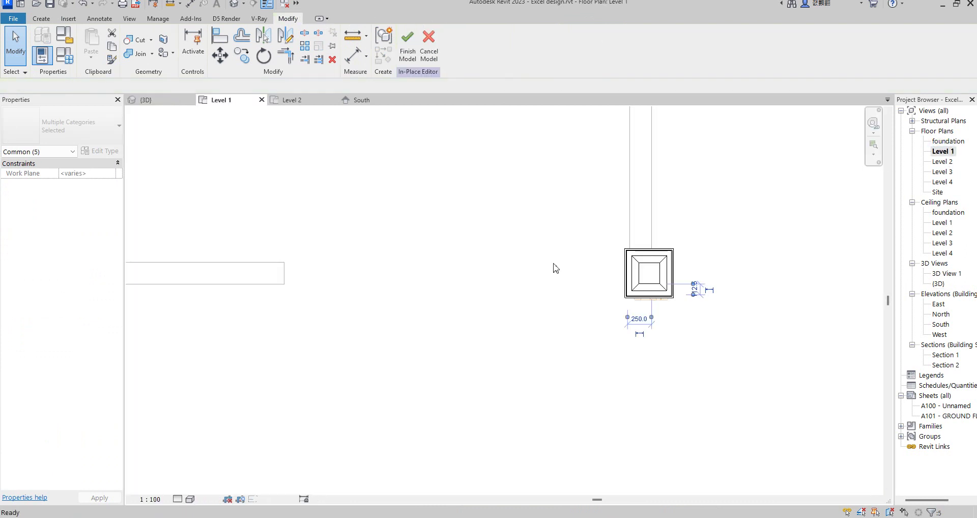
{"action": "left_click", "coordinate": [242, 56]}
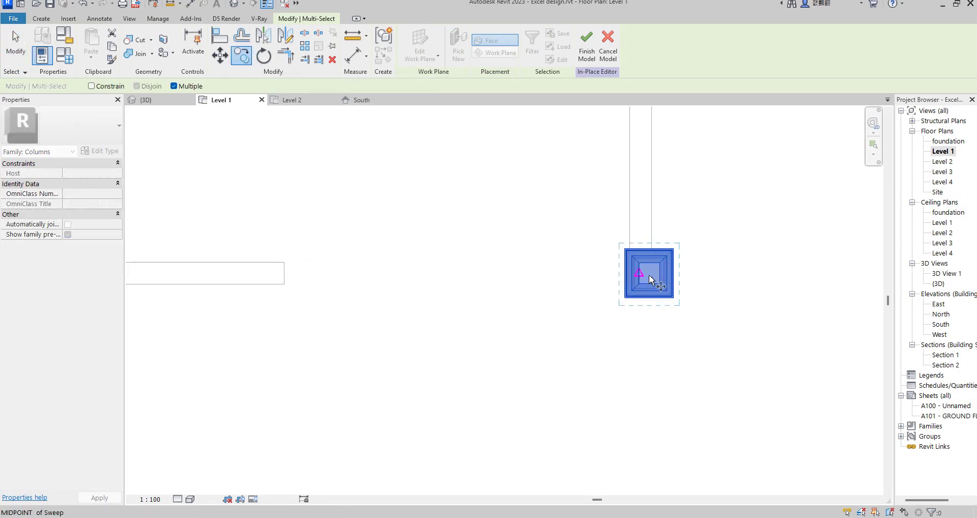
{"action": "left_click", "coordinate": [667, 277]}
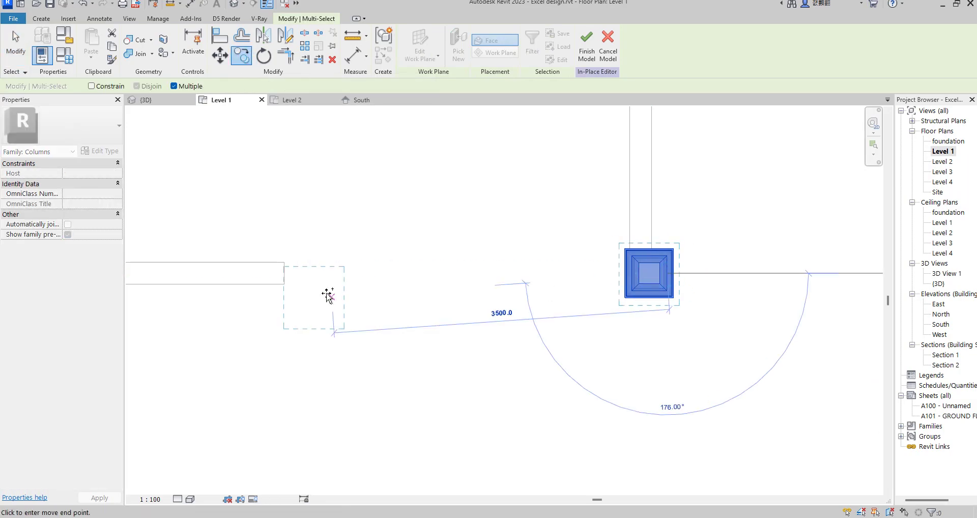
{"action": "left_click", "coordinate": [409, 288]}
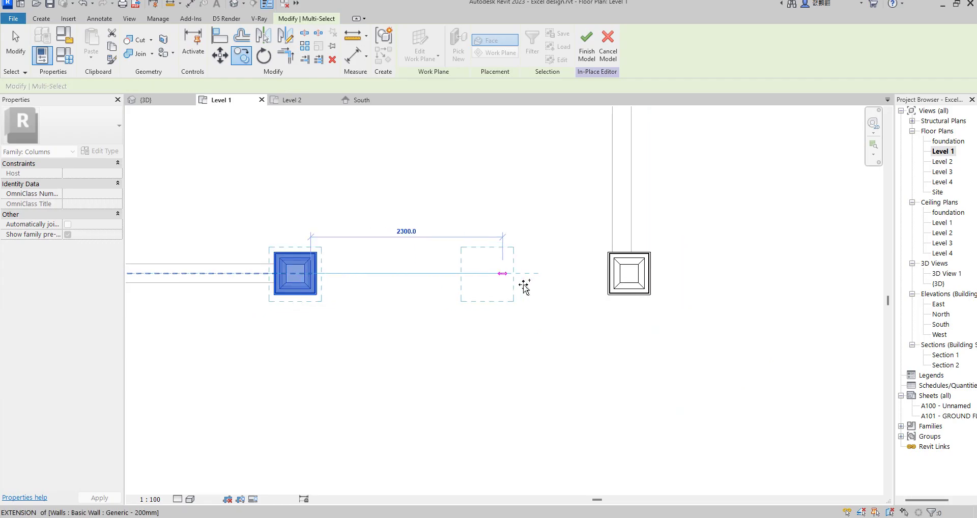
Add five more column copies along the front wall, about 3600 mm apart, with the last one at the far corner
{"action": "scroll", "coordinate": [519, 284], "scroll_direction": "down", "scroll_amount": 3}
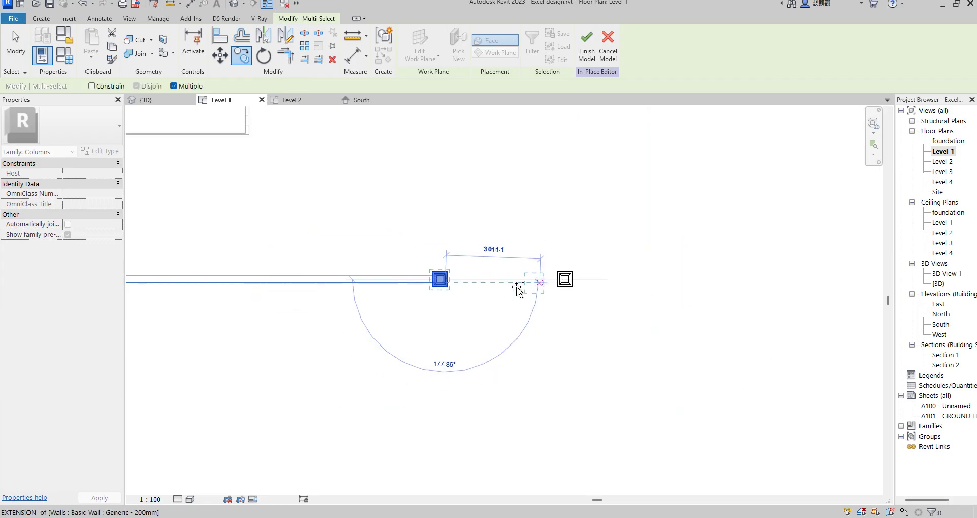
{"action": "left_click", "coordinate": [333, 281]}
{"action": "scroll", "coordinate": [474, 289], "scroll_direction": "down", "scroll_amount": 2}
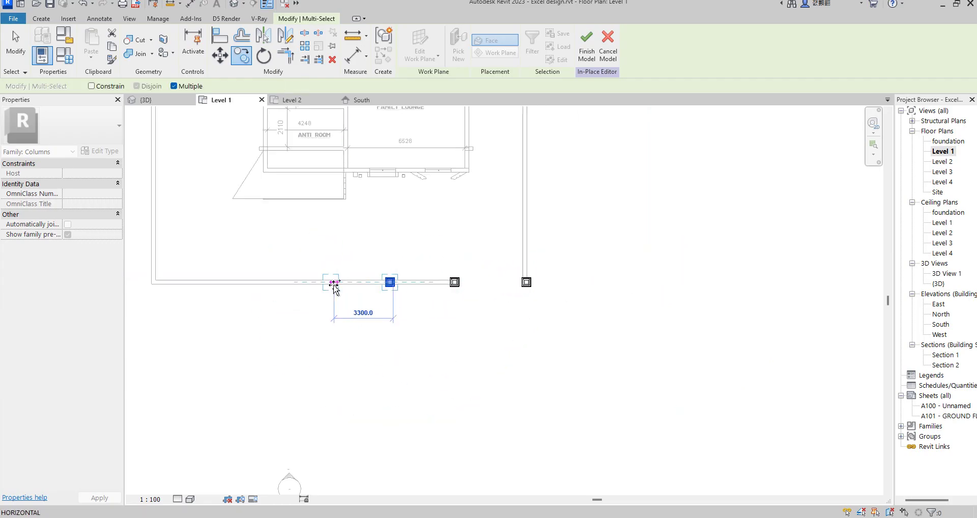
{"action": "left_click", "coordinate": [328, 284]}
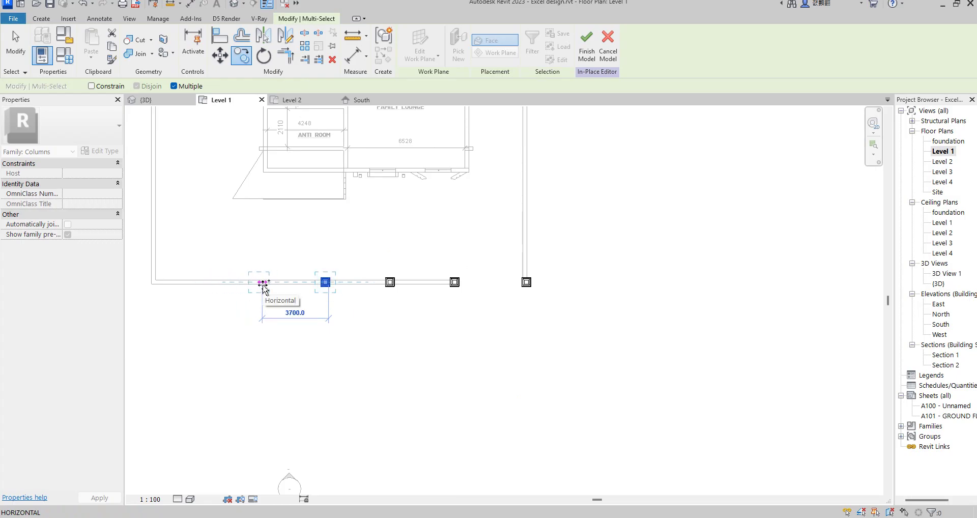
{"action": "left_click", "coordinate": [252, 286]}
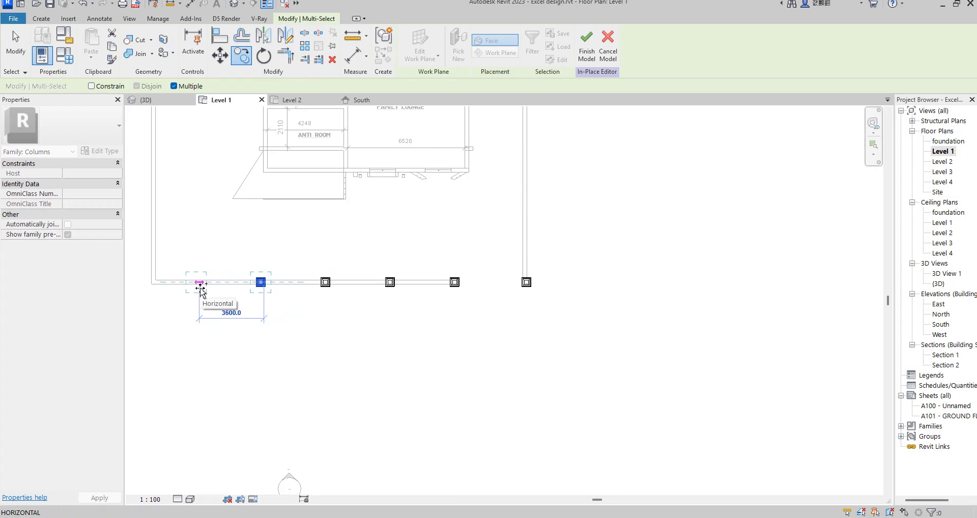
{"action": "left_click", "coordinate": [200, 288]}
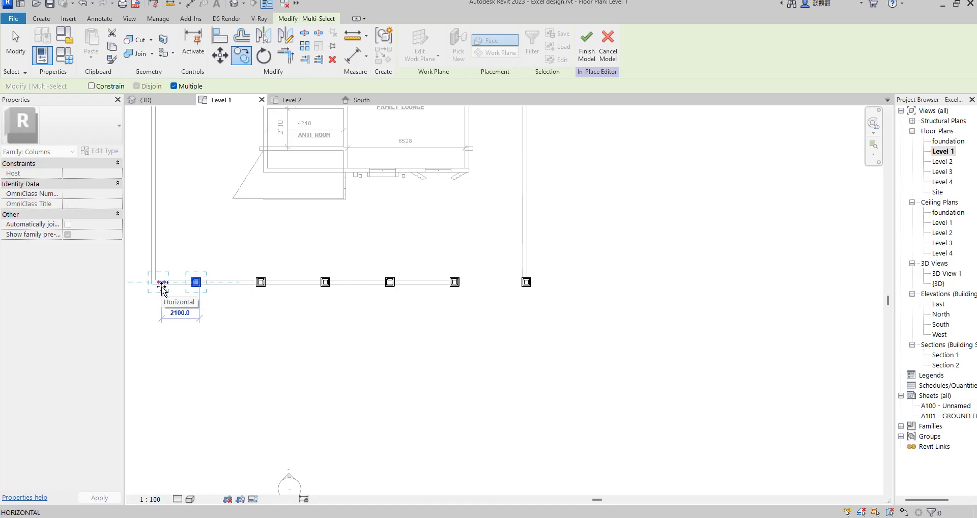
{"action": "left_click", "coordinate": [153, 284]}
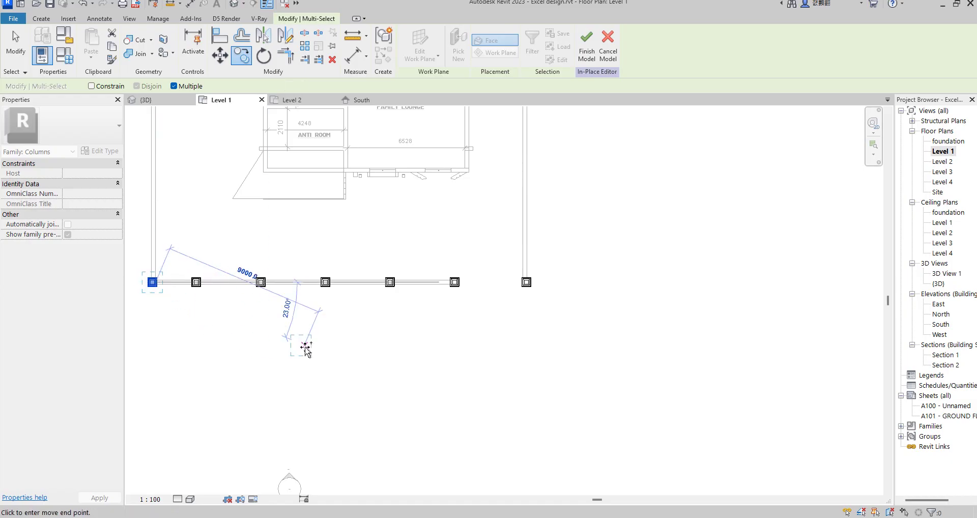
{"action": "key", "text": "Escape"}
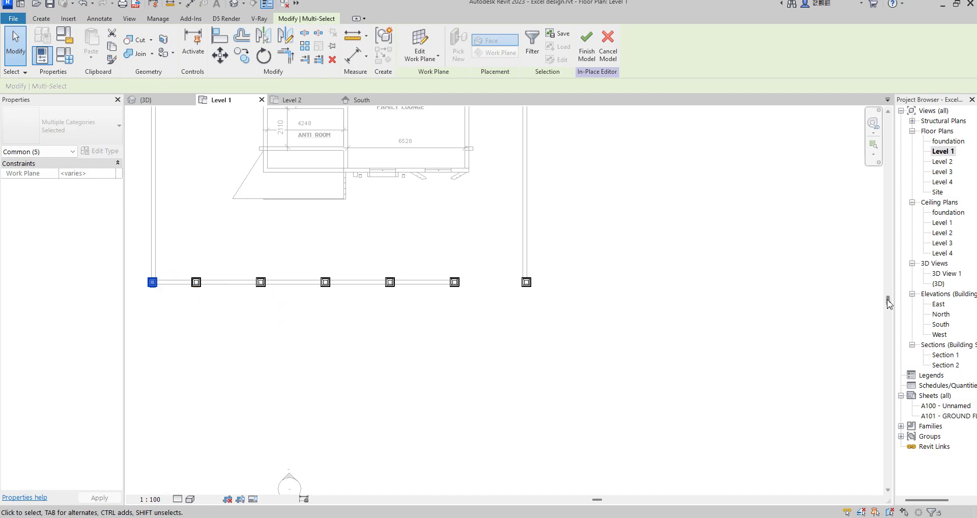
Check the row of columns in the 3D view and finish the in-place column model
{"action": "double_click", "coordinate": [938, 284]}
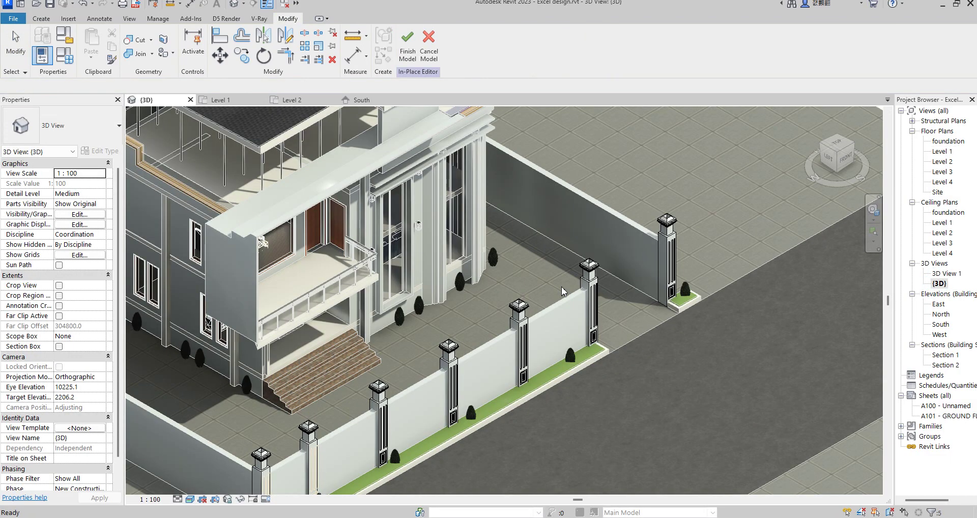
{"action": "left_click", "coordinate": [643, 400]}
{"action": "scroll", "coordinate": [533, 278], "scroll_direction": "down", "scroll_amount": 3}
{"action": "left_click", "coordinate": [408, 43]}
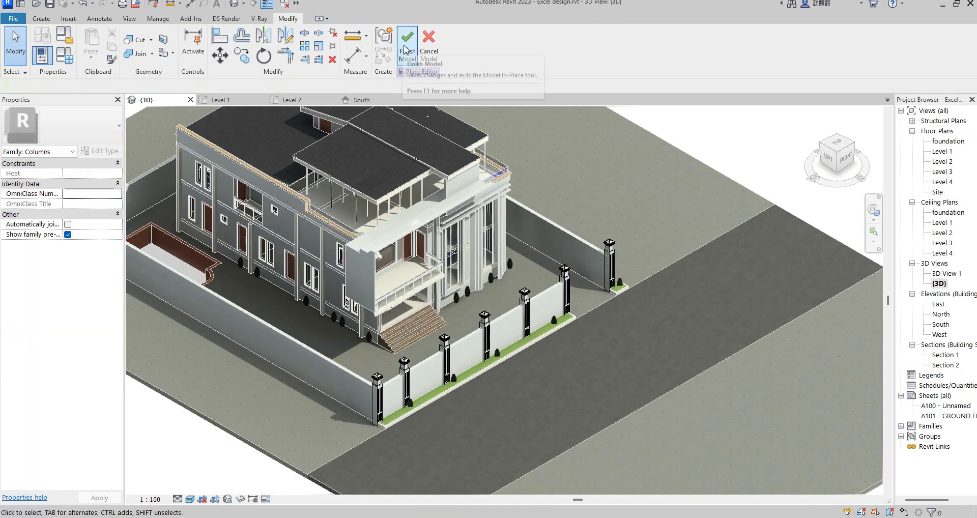
Lower the top of the front boundary wall to roughly half its height between the columns
{"action": "left_click", "coordinate": [508, 320]}
{"action": "scroll", "coordinate": [465, 328], "scroll_direction": "up", "scroll_amount": 3}
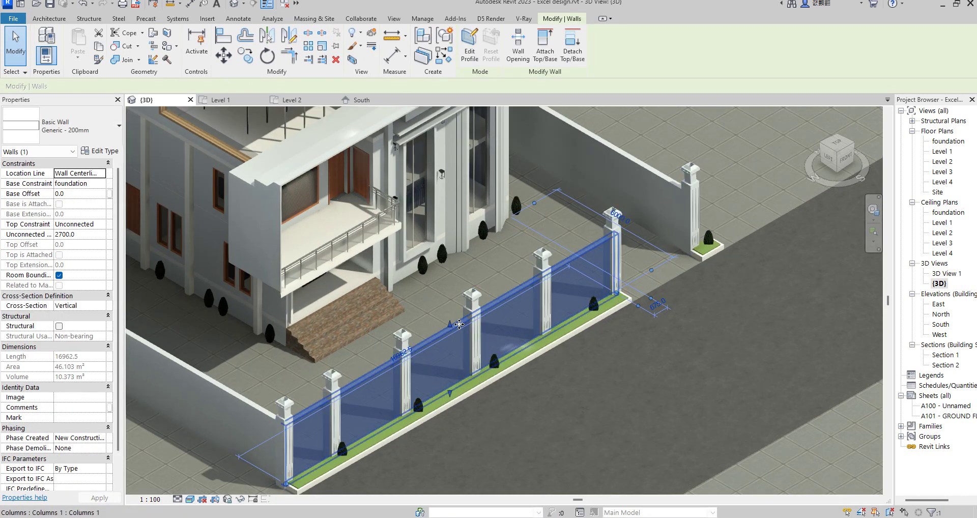
{"action": "left_click_drag", "start_coordinate": [453, 358], "coordinate": [613, 388]}
{"action": "left_click", "coordinate": [613, 388]}
{"action": "scroll", "coordinate": [538, 347], "scroll_direction": "down", "scroll_amount": 3}
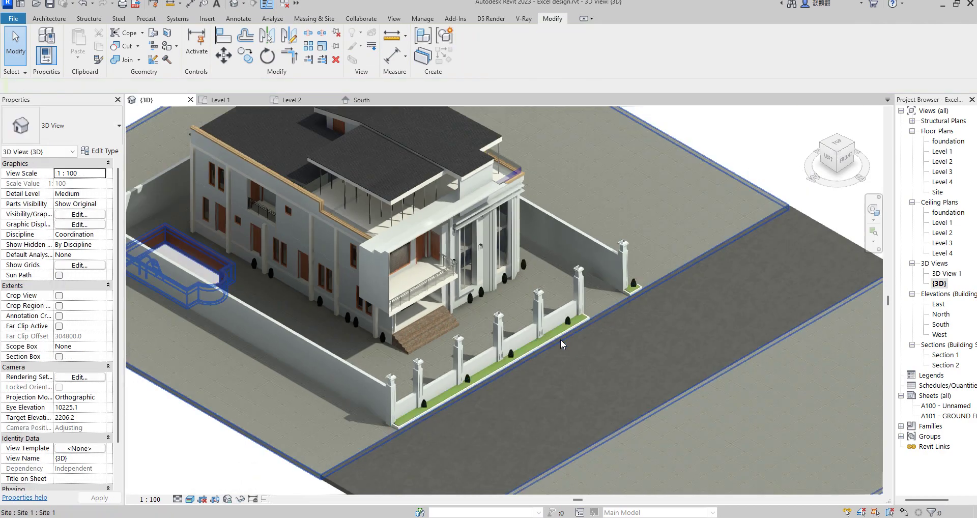
{"action": "scroll", "coordinate": [576, 300], "scroll_direction": "up", "scroll_amount": 3}
{"action": "scroll", "coordinate": [349, 439], "scroll_direction": "up", "scroll_amount": 1}
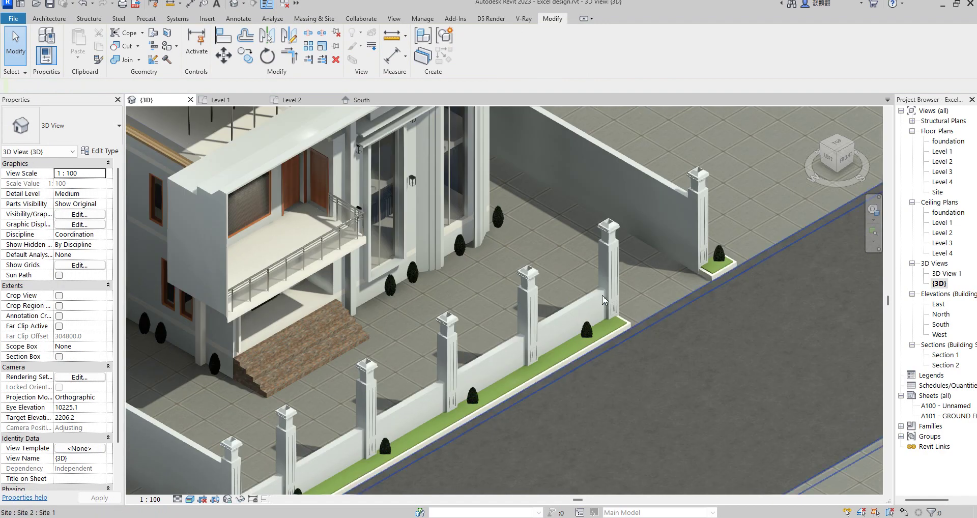
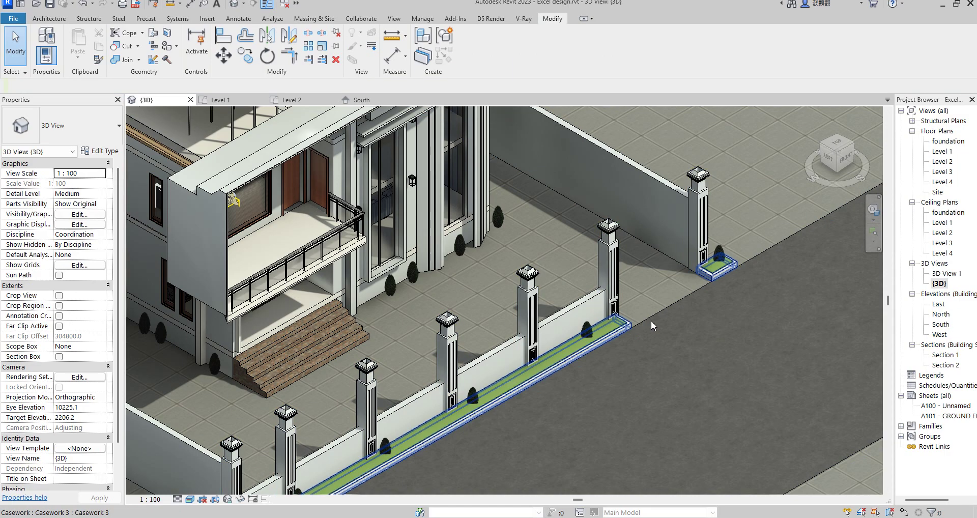
In the South elevation, create an in-place component in the Casework category named GATE
{"action": "double_click", "coordinate": [941, 326]}
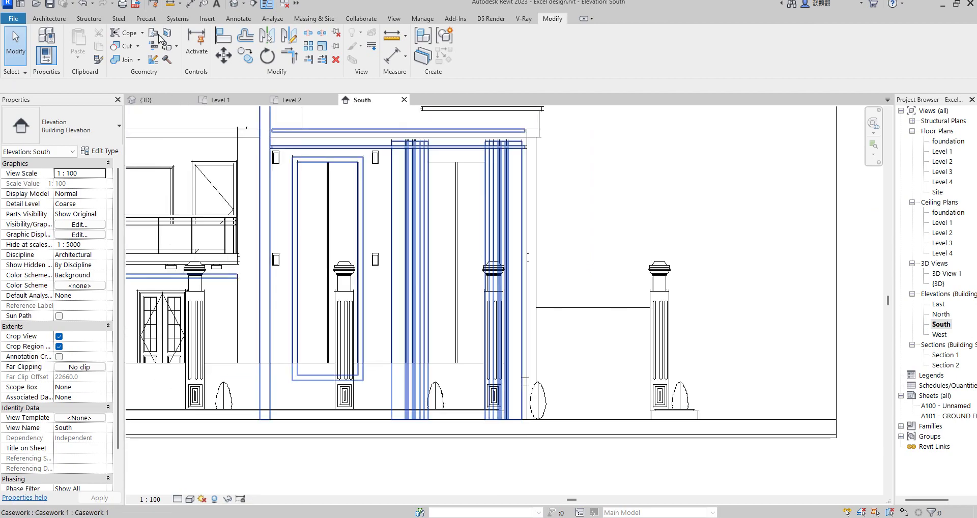
{"action": "left_click", "coordinate": [49, 18]}
{"action": "left_click", "coordinate": [126, 54]}
{"action": "left_click", "coordinate": [143, 104]}
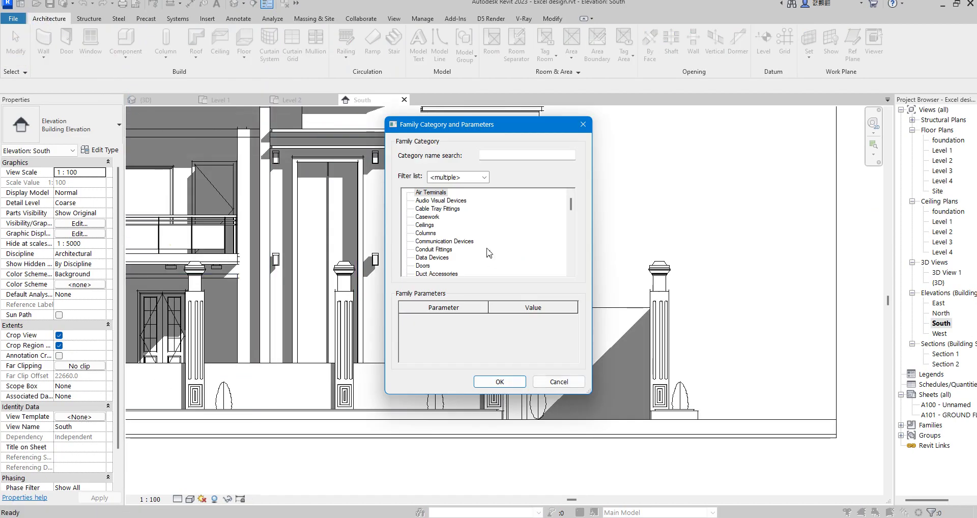
{"action": "left_click", "coordinate": [500, 382]}
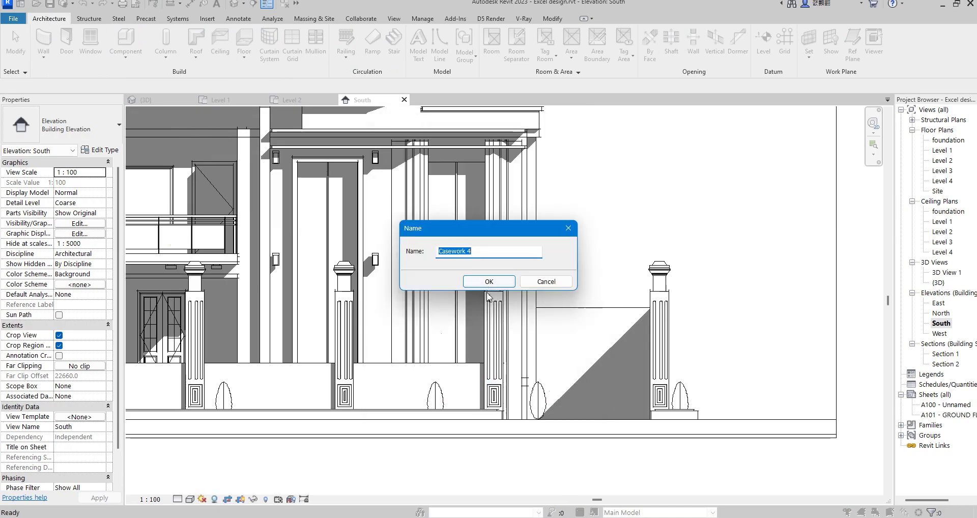
{"action": "type", "text": "GATE"}
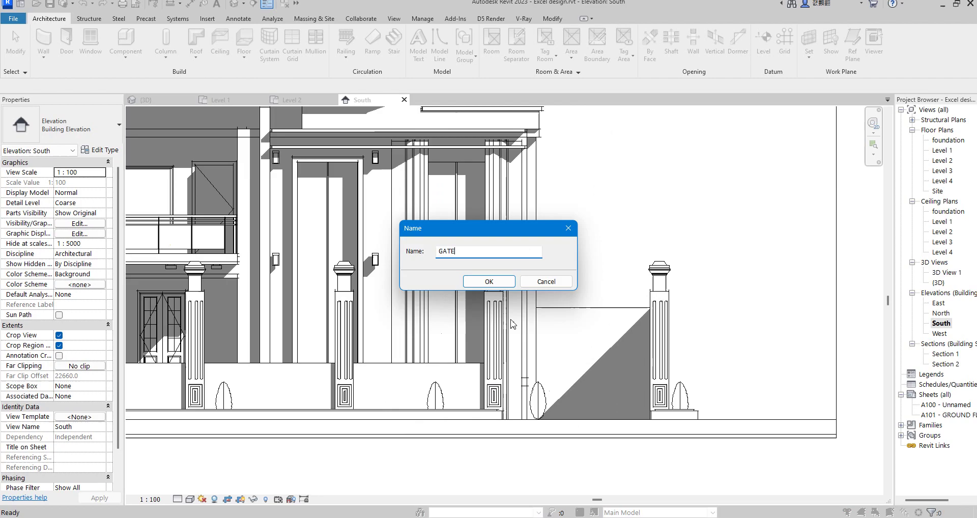
{"action": "left_click", "coordinate": [486, 282]}
Begin a solid extrusion for the gate with its work plane on the face of the front boundary wall
{"action": "left_click", "coordinate": [101, 53]}
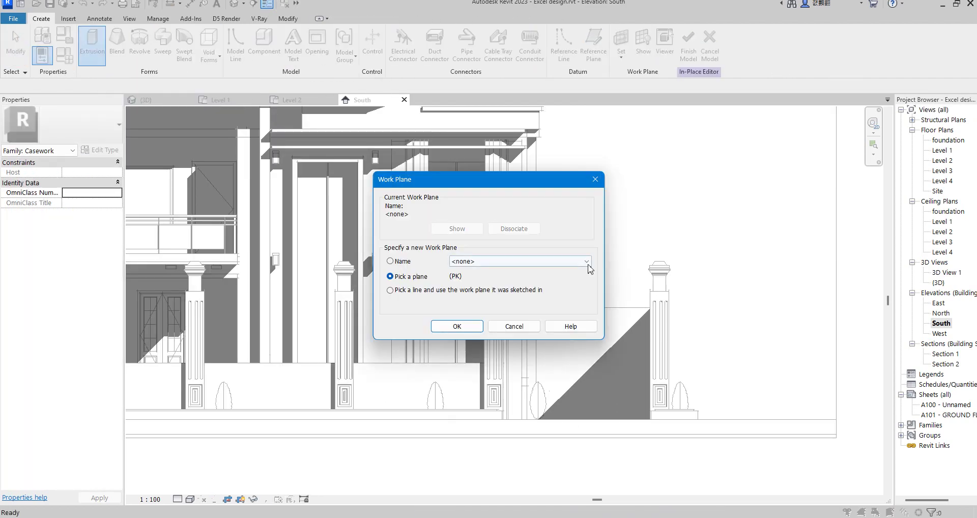
{"action": "left_click", "coordinate": [458, 326]}
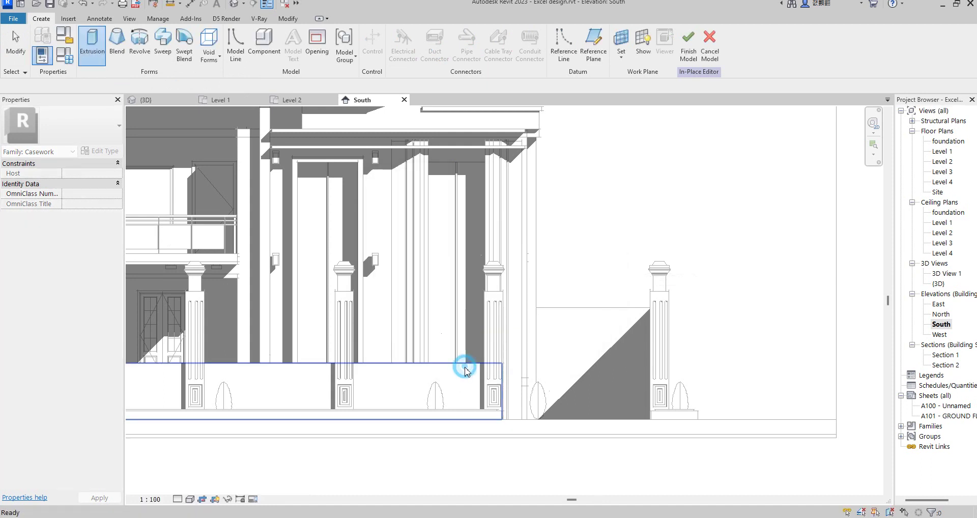
{"action": "left_click", "coordinate": [465, 370]}
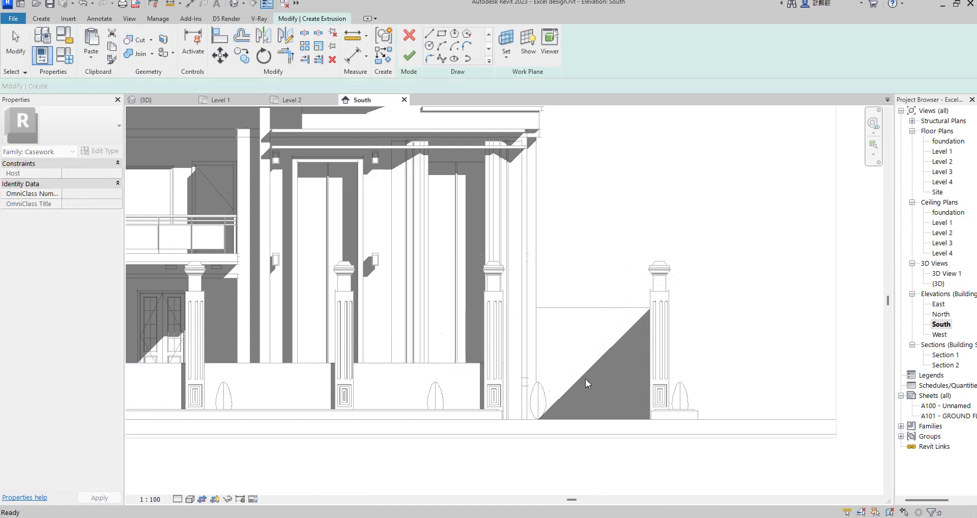
Sketch a rectangle filling the gate opening between the last two columns, about 3434 mm wide and 2941 mm high, down to the ground line
{"action": "left_click", "coordinate": [440, 36]}
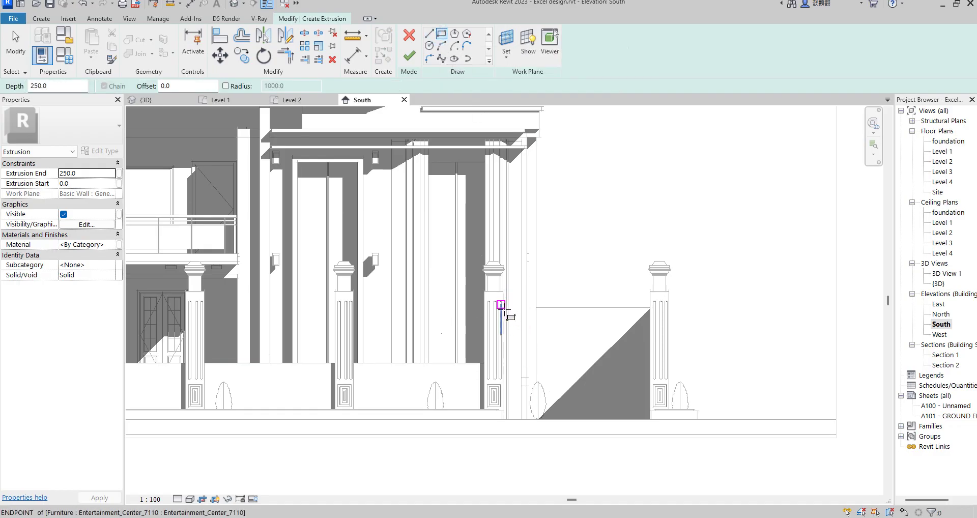
{"action": "scroll", "coordinate": [510, 305], "scroll_direction": "up", "scroll_amount": 2}
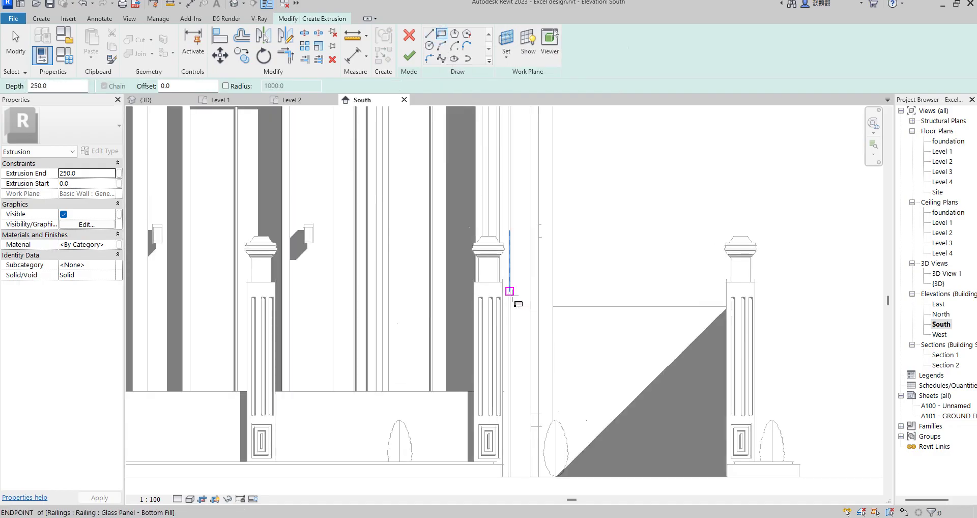
{"action": "left_click", "coordinate": [509, 291]}
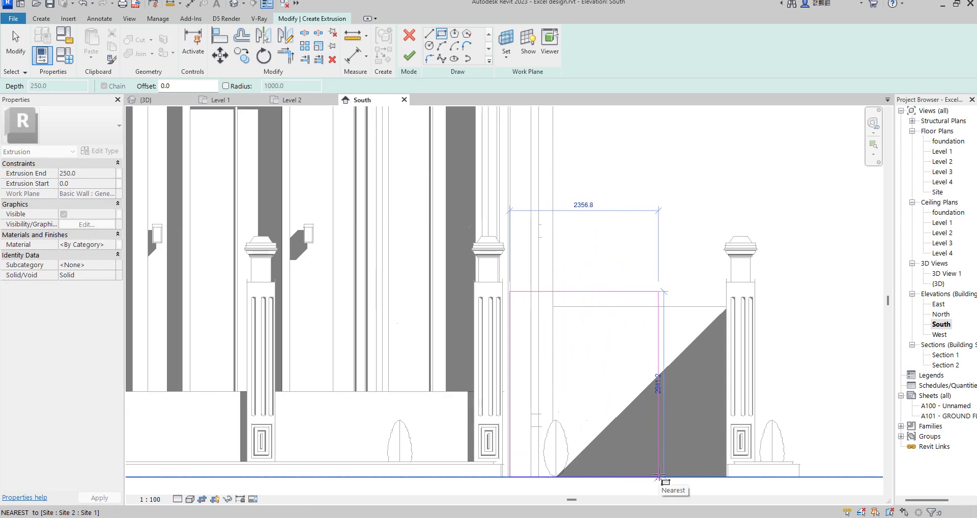
{"action": "left_click", "coordinate": [727, 477]}
{"action": "right_click", "coordinate": [588, 337]}
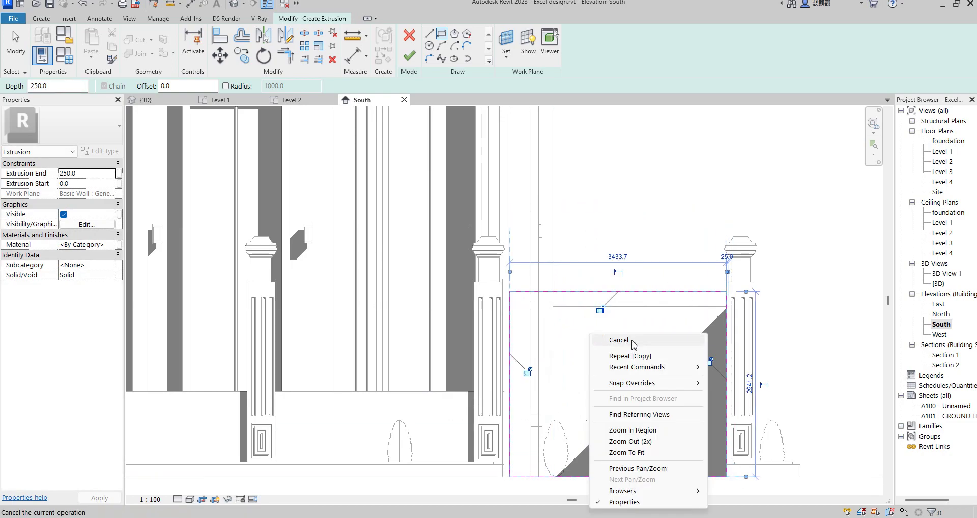
{"action": "left_click", "coordinate": [621, 344]}
{"action": "right_click", "coordinate": [537, 338]}
{"action": "left_click", "coordinate": [553, 337]}
Move the rectangle's left edge inward to near the middle of the opening, narrowing the outline to the right gate leaf
{"action": "left_click", "coordinate": [509, 339]}
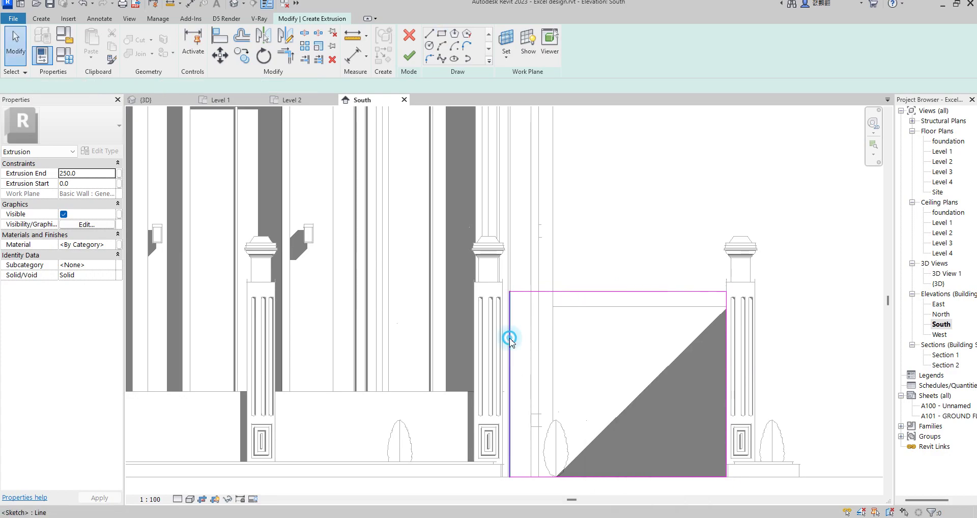
{"action": "left_click_drag", "start_coordinate": [586, 352], "coordinate": [607, 371]}
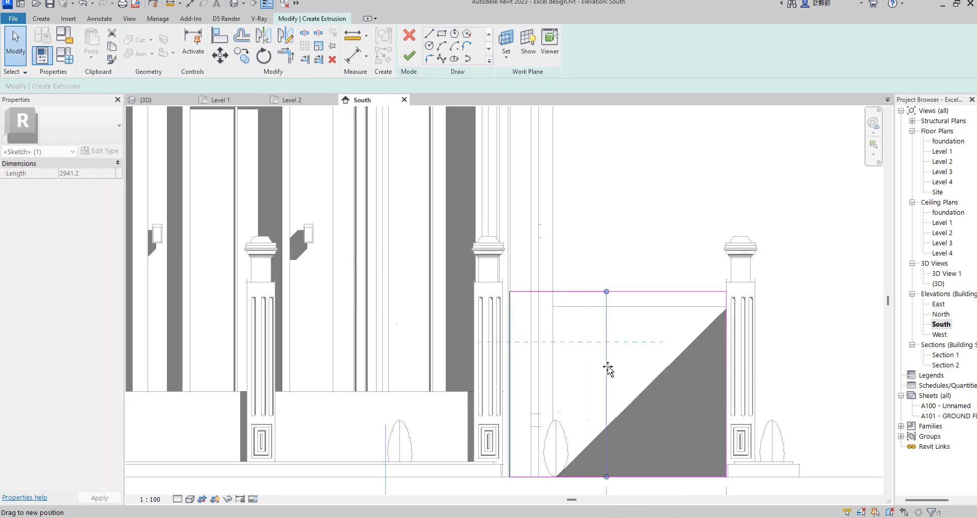
{"action": "left_click", "coordinate": [698, 218]}
Sketch an arrowhead ornament above the right leaf with 500 mm sides at 45°, 300 mm base segments and a short stem to the top edge
{"action": "scroll", "coordinate": [642, 304], "scroll_direction": "down", "scroll_amount": 3}
{"action": "scroll", "coordinate": [659, 303], "scroll_direction": "up", "scroll_amount": 5}
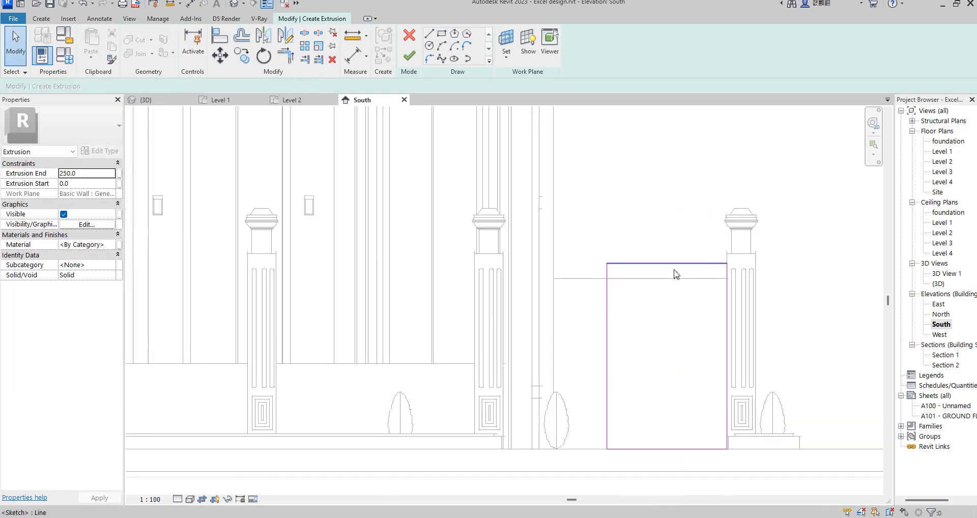
{"action": "scroll", "coordinate": [660, 264], "scroll_direction": "up", "scroll_amount": 2}
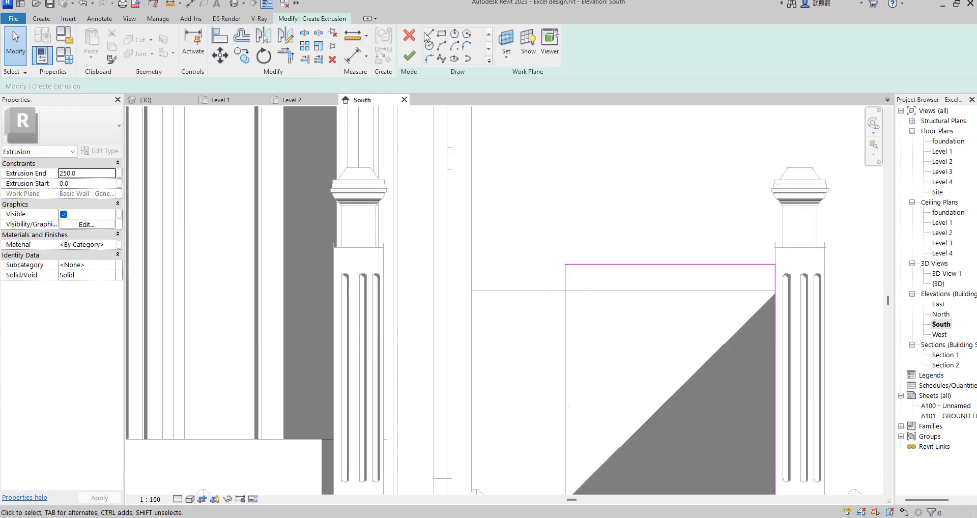
{"action": "left_click", "coordinate": [428, 36]}
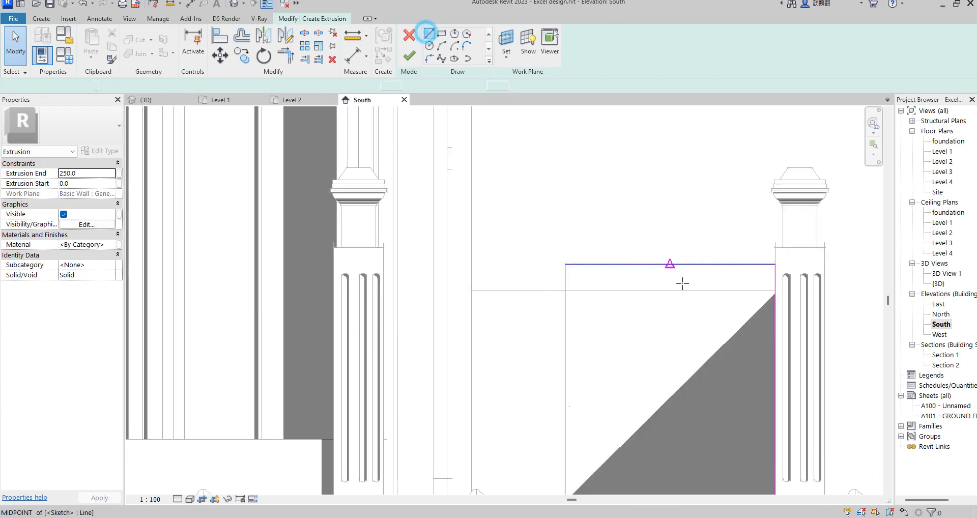
{"action": "left_click", "coordinate": [629, 260]}
{"action": "left_click", "coordinate": [665, 215]}
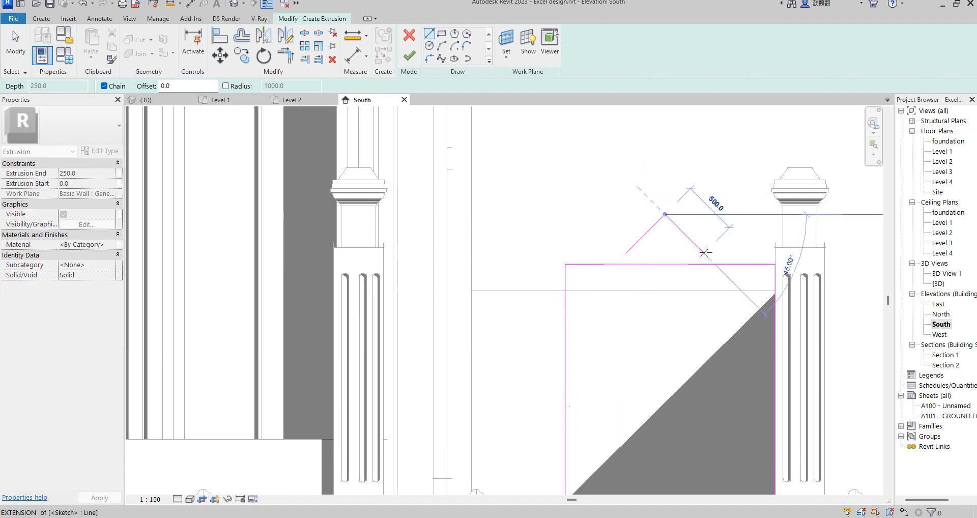
{"action": "left_click", "coordinate": [704, 253]}
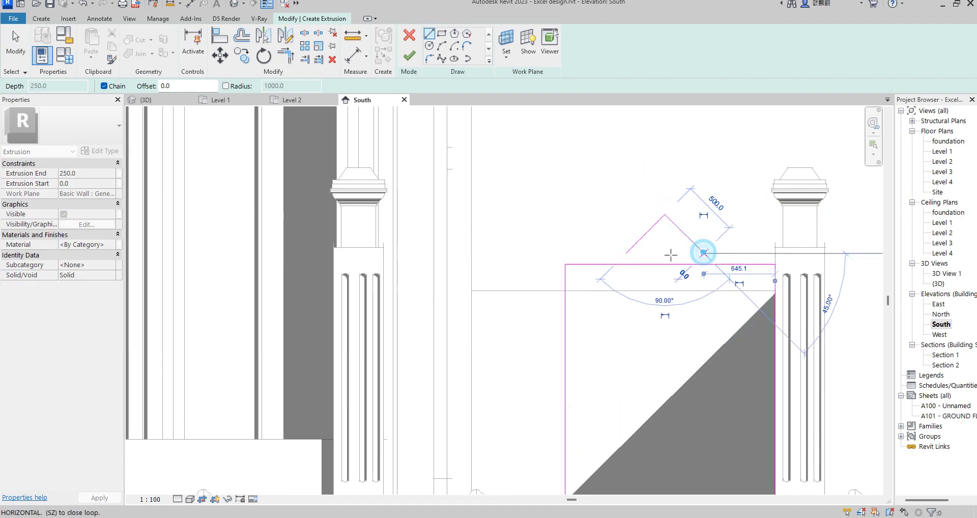
{"action": "left_click", "coordinate": [674, 255]}
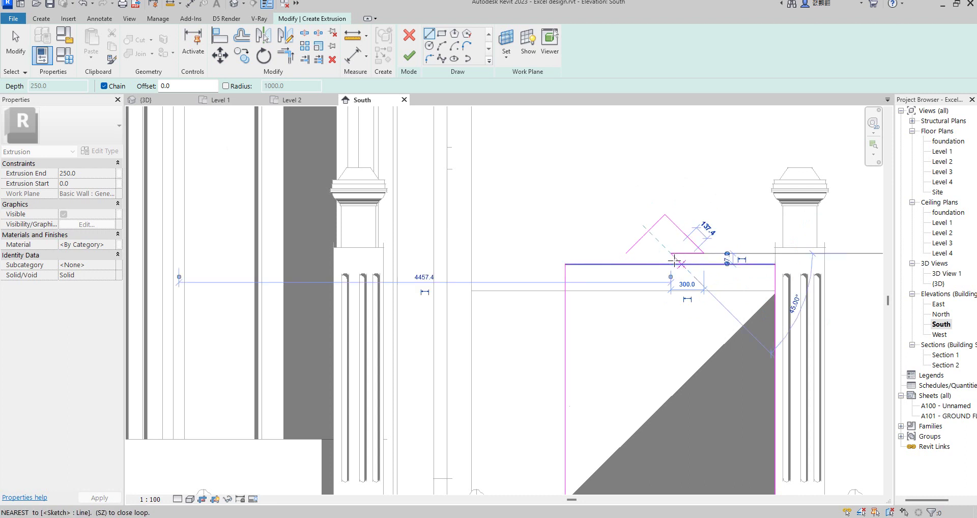
{"action": "left_click", "coordinate": [672, 263]}
{"action": "left_click", "coordinate": [636, 252]}
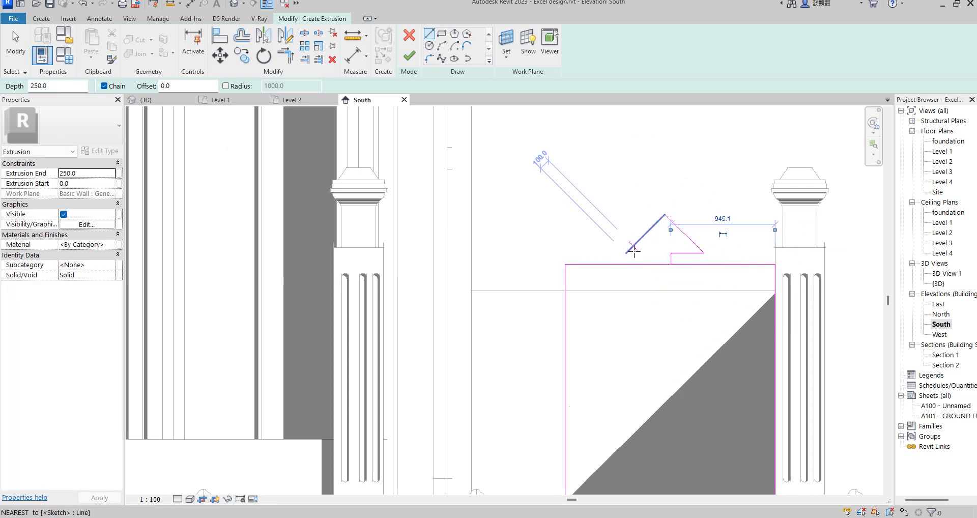
{"action": "left_click", "coordinate": [626, 253]}
{"action": "left_click", "coordinate": [660, 253]}
{"action": "left_click", "coordinate": [660, 264]}
{"action": "right_click", "coordinate": [696, 181]}
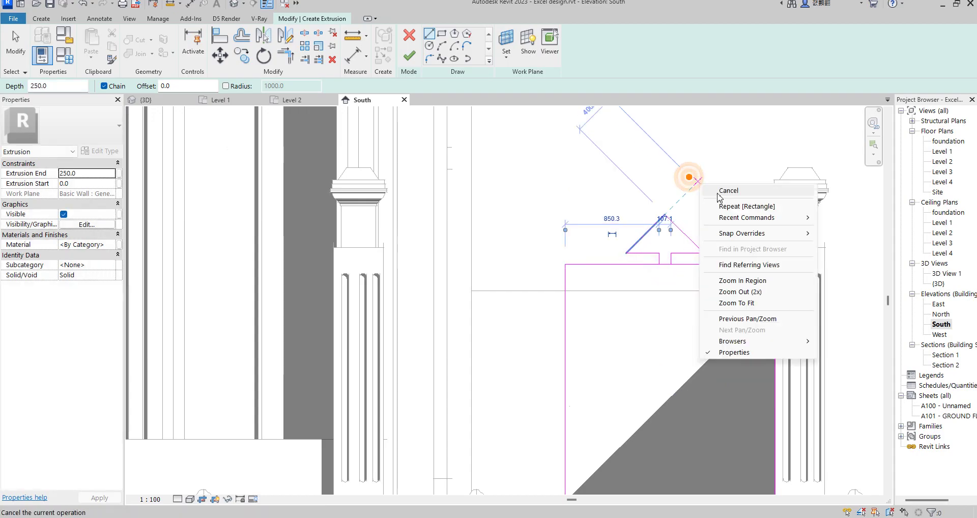
{"action": "left_click", "coordinate": [729, 191]}
Split the right leaf's top edge at the ornament and trim it to both stem lines to form one continuous outline
{"action": "scroll", "coordinate": [672, 274], "scroll_direction": "down", "scroll_amount": 3}
{"action": "scroll", "coordinate": [672, 274], "scroll_direction": "up", "scroll_amount": 3}
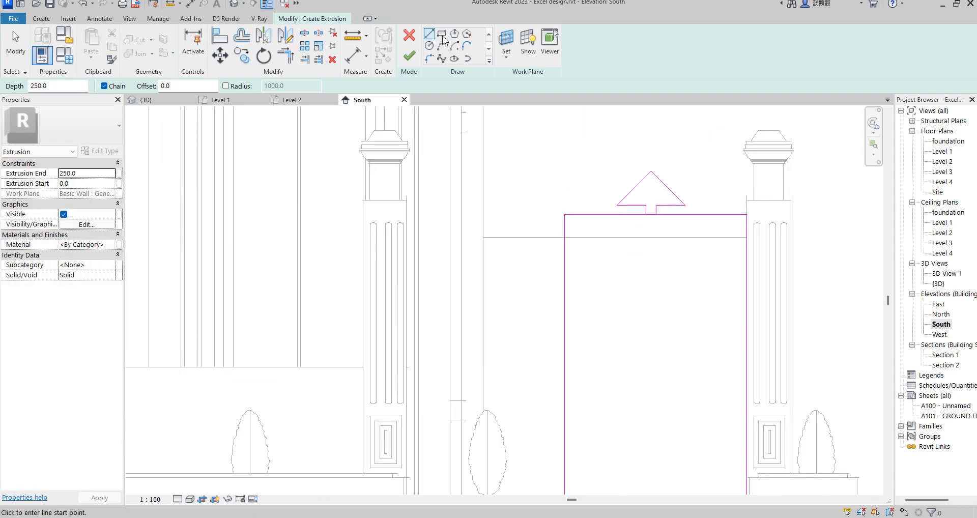
{"action": "left_click", "coordinate": [305, 33]}
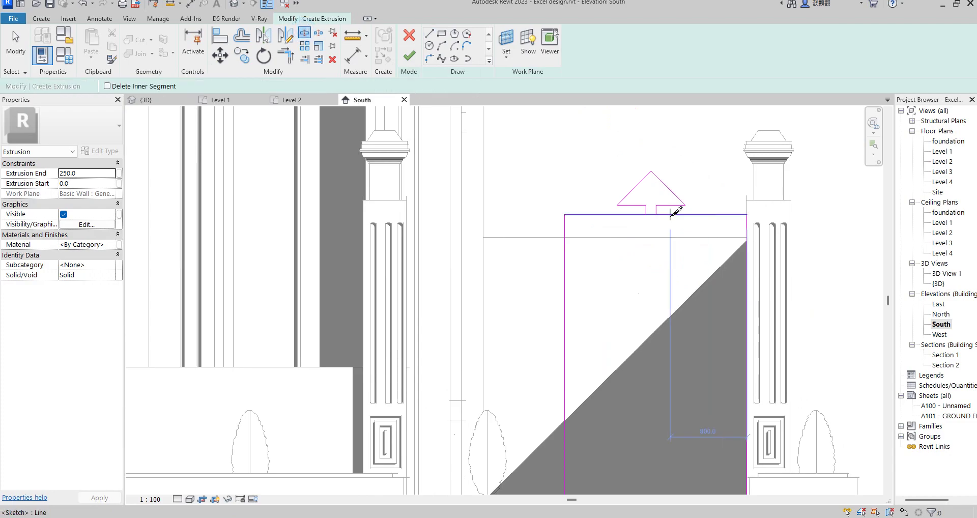
{"action": "scroll", "coordinate": [656, 211], "scroll_direction": "up", "scroll_amount": 3}
{"action": "left_click", "coordinate": [654, 212]}
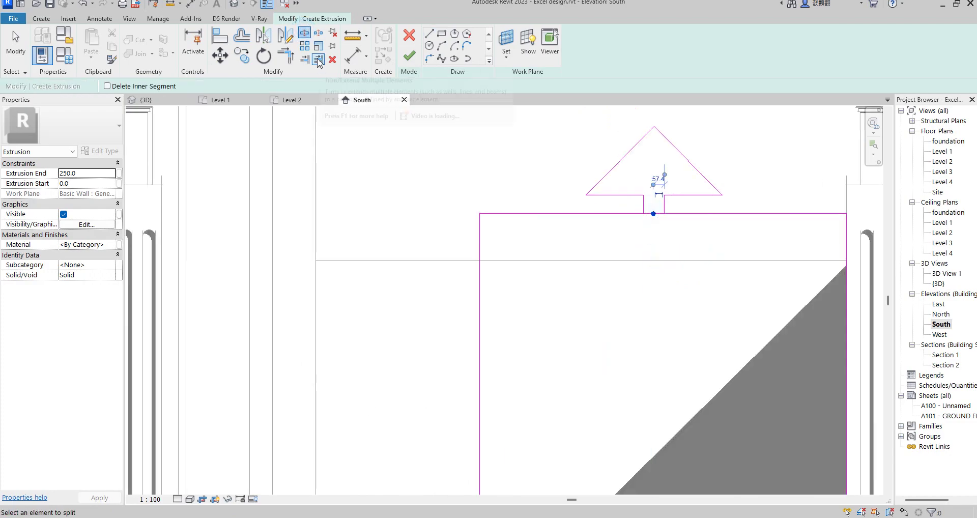
{"action": "left_click", "coordinate": [289, 59]}
{"action": "left_click", "coordinate": [683, 214]}
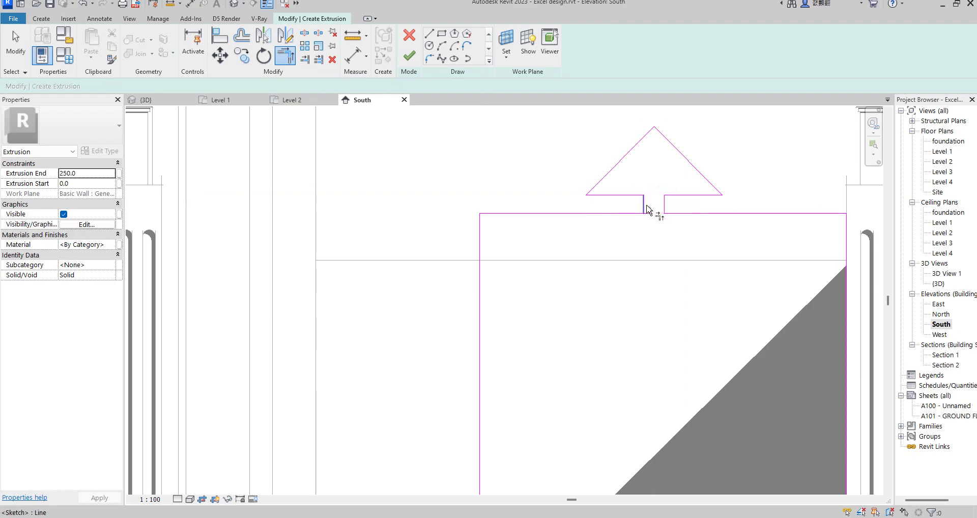
{"action": "scroll", "coordinate": [621, 229], "scroll_direction": "down", "scroll_amount": 5}
{"action": "right_click", "coordinate": [694, 168]}
{"action": "left_click", "coordinate": [731, 185]}
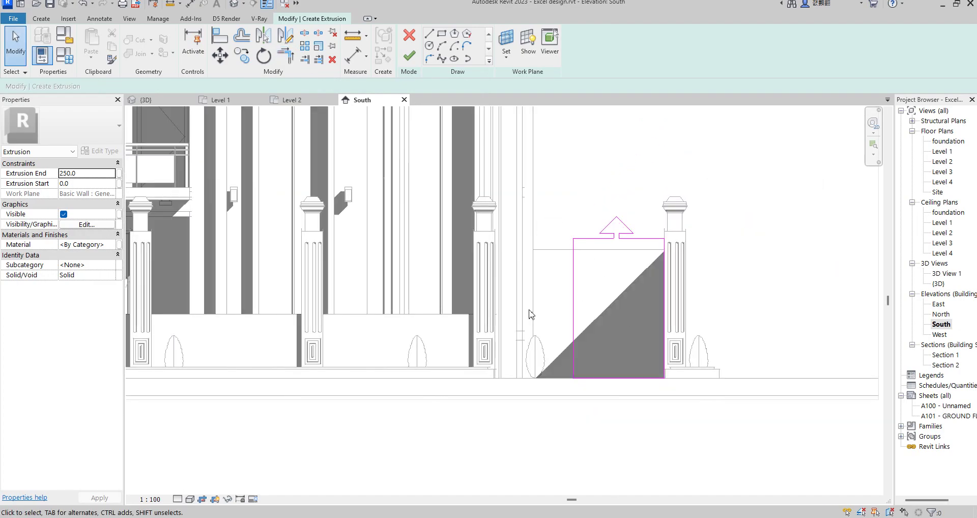
Sketch a second rectangle about 1600 mm wide for the left gate leaf, leaving a narrow gap beside the right leaf
{"action": "left_click", "coordinate": [442, 34]}
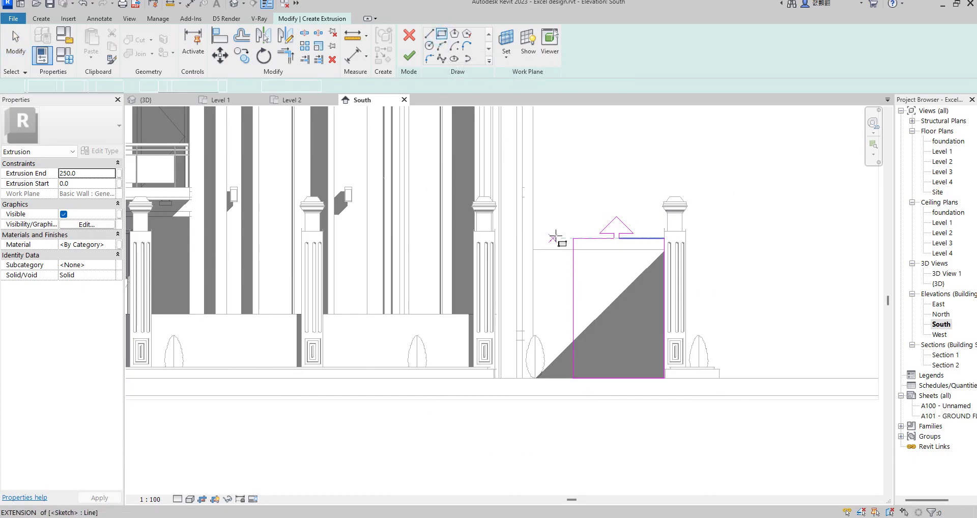
{"action": "scroll", "coordinate": [566, 240], "scroll_direction": "up", "scroll_amount": 4}
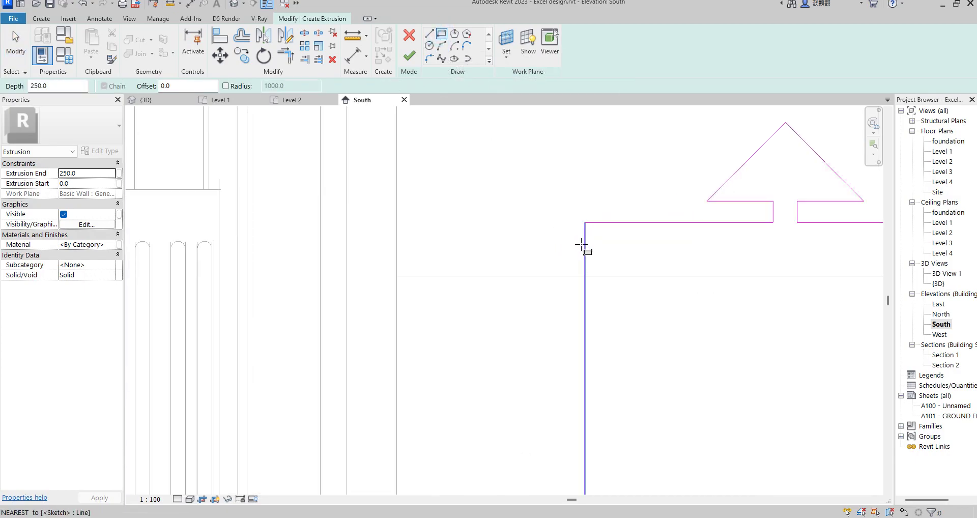
{"action": "left_click", "coordinate": [576, 224]}
{"action": "scroll", "coordinate": [553, 322], "scroll_direction": "down", "scroll_amount": 3}
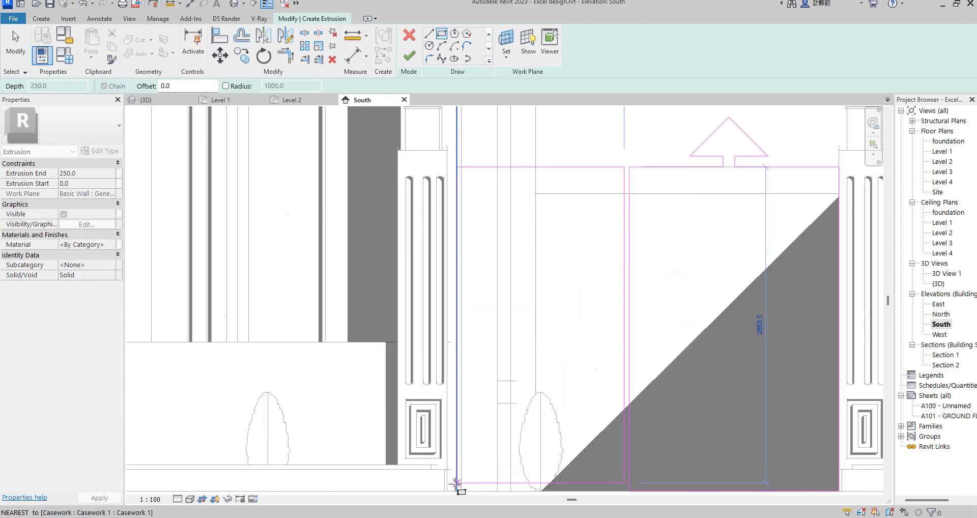
{"action": "left_click", "coordinate": [448, 490]}
{"action": "scroll", "coordinate": [476, 269], "scroll_direction": "down", "scroll_amount": 4}
{"action": "right_click", "coordinate": [497, 263]}
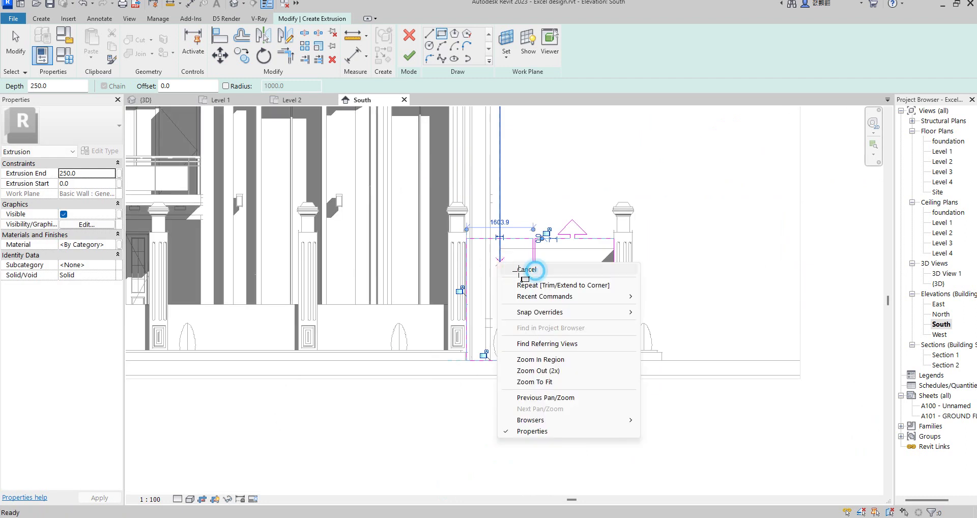
{"action": "left_click", "coordinate": [555, 269]}
{"action": "scroll", "coordinate": [467, 262], "scroll_direction": "up", "scroll_amount": 2}
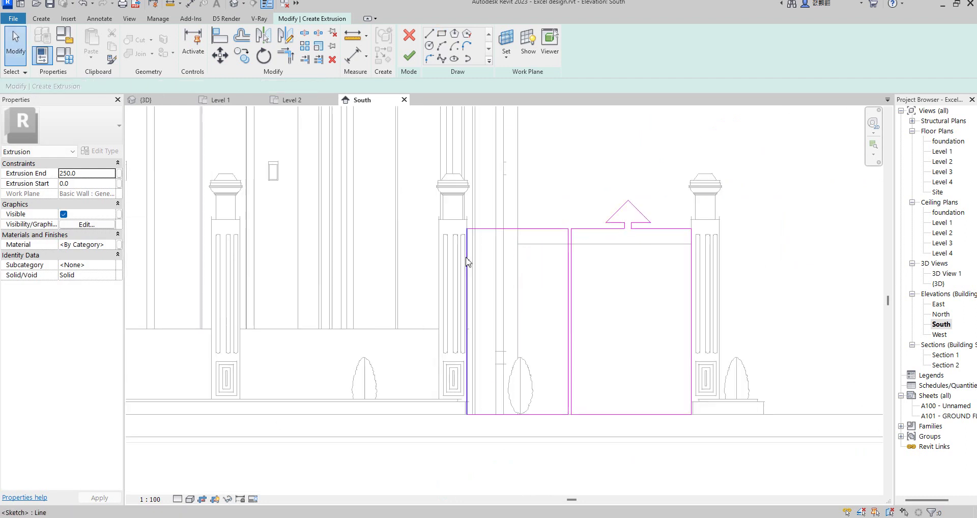
Nudge the outer vertical edges of both gate leaves slightly inward, away from the columns
{"action": "key", "text": "Right"}
{"action": "key", "text": "Right"}
{"action": "left_click", "coordinate": [691, 273]}
{"action": "left_click_drag", "start_coordinate": [691, 275], "coordinate": [661, 299]}
{"action": "key", "text": "Right"}
{"action": "key", "text": "Right"}
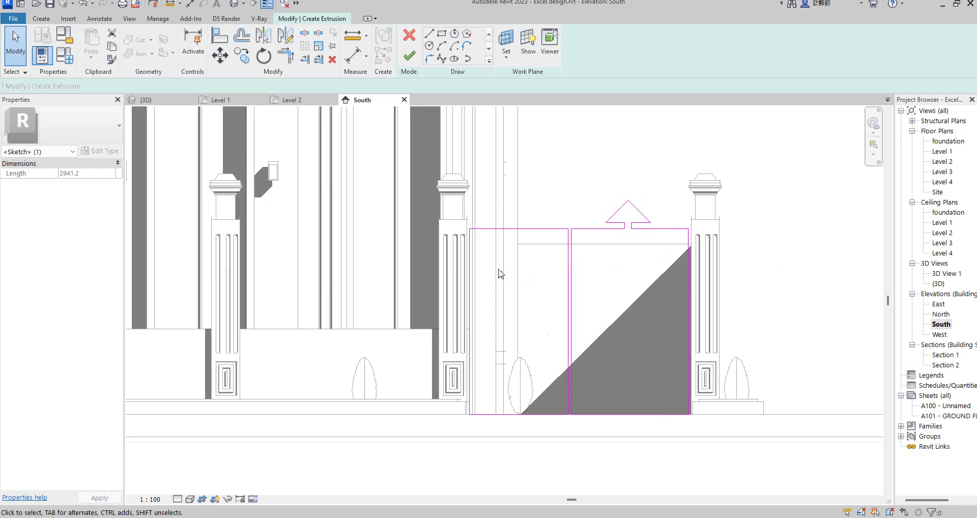
{"action": "key", "text": "Escape"}
Copy the arrowhead ornament and its stem from the right leaf onto the top edge of the left leaf
{"action": "scroll", "coordinate": [564, 245], "scroll_direction": "down", "scroll_amount": 2}
{"action": "scroll", "coordinate": [519, 240], "scroll_direction": "up", "scroll_amount": 3}
{"action": "scroll", "coordinate": [597, 222], "scroll_direction": "down", "scroll_amount": 2}
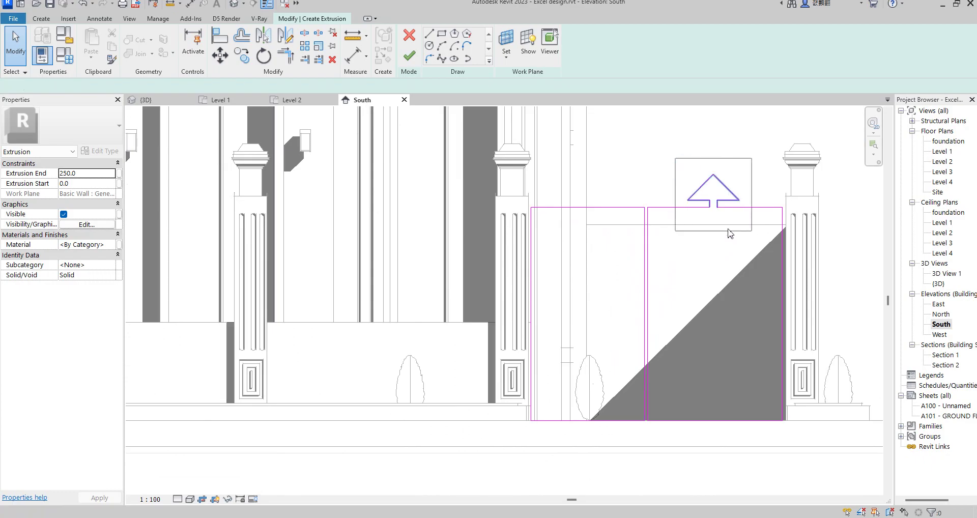
{"action": "left_click_drag", "start_coordinate": [752, 231], "coordinate": [752, 232]}
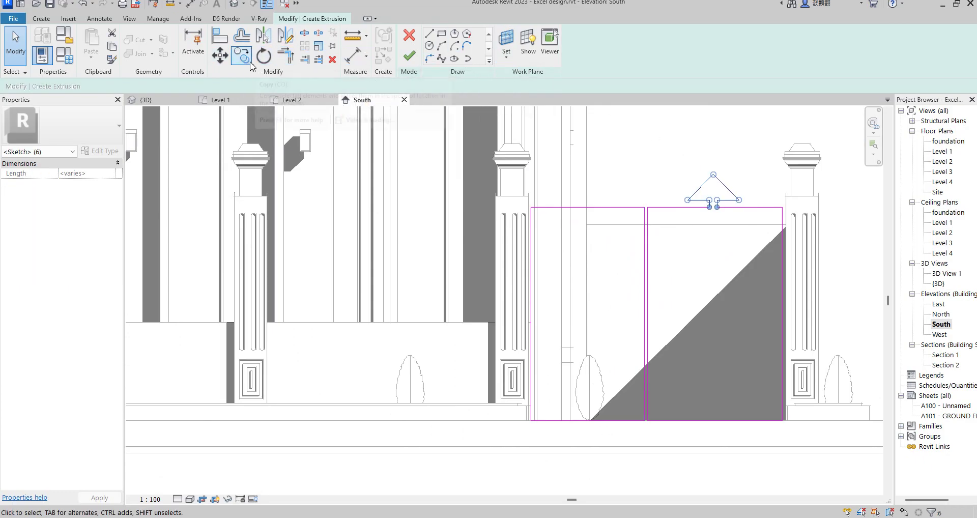
{"action": "left_click", "coordinate": [242, 55]}
{"action": "left_click", "coordinate": [718, 206]}
{"action": "left_click", "coordinate": [599, 207]}
{"action": "key", "text": "Escape"}
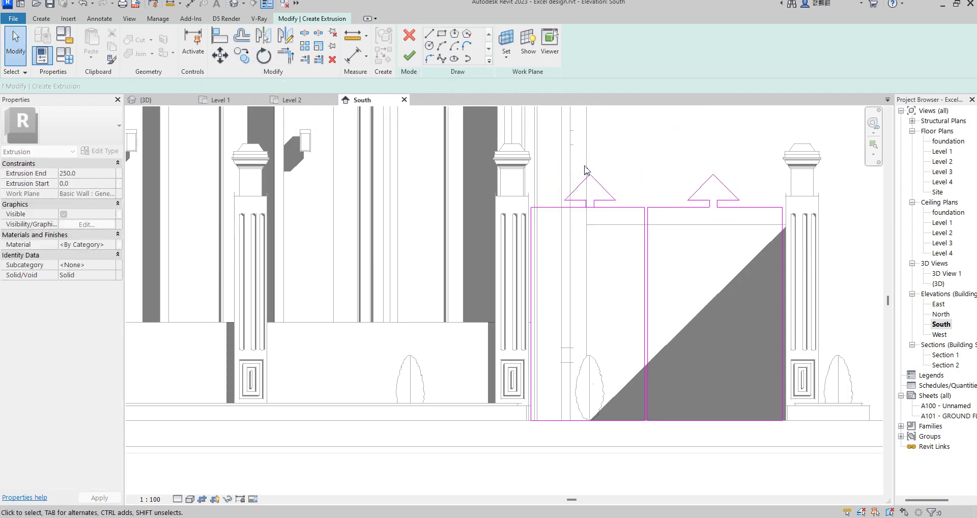
Offset both sloping sides of the left leaf's arrowhead inward by 70 mm without keeping the originals
{"action": "scroll", "coordinate": [587, 171], "scroll_direction": "up", "scroll_amount": 2}
{"action": "left_click", "coordinate": [243, 36]}
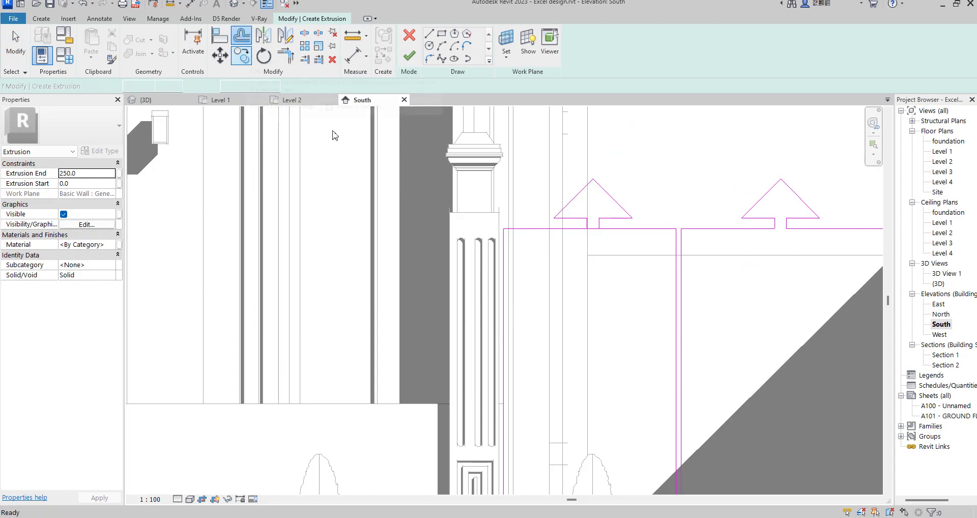
{"action": "left_click", "coordinate": [609, 203]}
{"action": "left_click", "coordinate": [573, 206]}
{"action": "scroll", "coordinate": [633, 236], "scroll_direction": "down", "scroll_amount": 3}
{"action": "scroll", "coordinate": [625, 231], "scroll_direction": "up", "scroll_amount": 3}
{"action": "scroll", "coordinate": [626, 232], "scroll_direction": "up", "scroll_amount": 1}
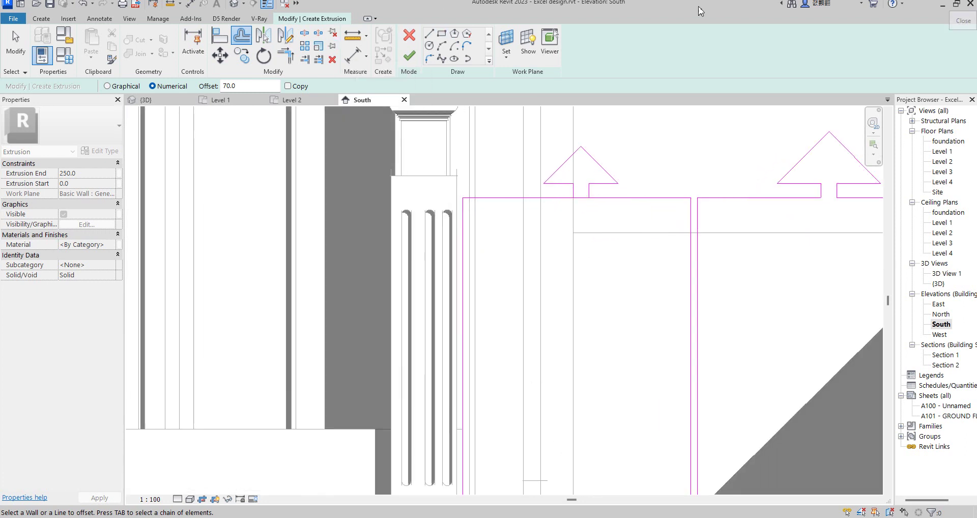
Split the left leaf's top edge at the arrowhead and trim it to both sides of the stem
{"action": "left_click", "coordinate": [305, 32]}
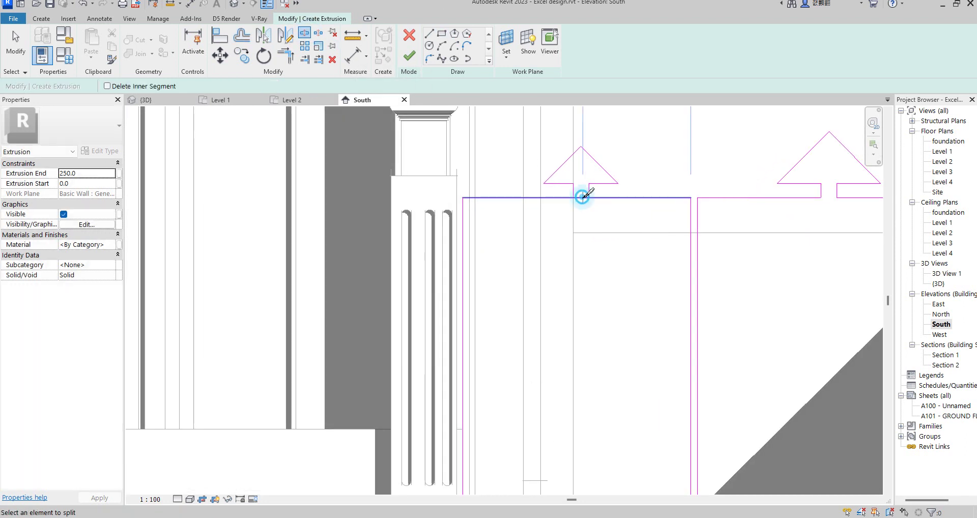
{"action": "left_click", "coordinate": [286, 55]}
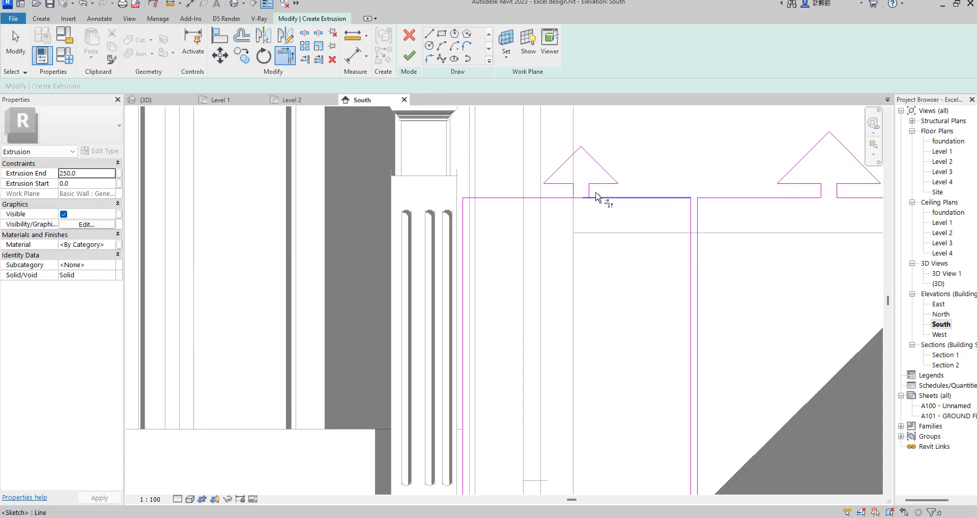
{"action": "left_click", "coordinate": [588, 190]}
{"action": "left_click", "coordinate": [551, 198]}
{"action": "scroll", "coordinate": [631, 176], "scroll_direction": "down", "scroll_amount": 3}
{"action": "right_click", "coordinate": [629, 168]}
{"action": "left_click", "coordinate": [661, 174]}
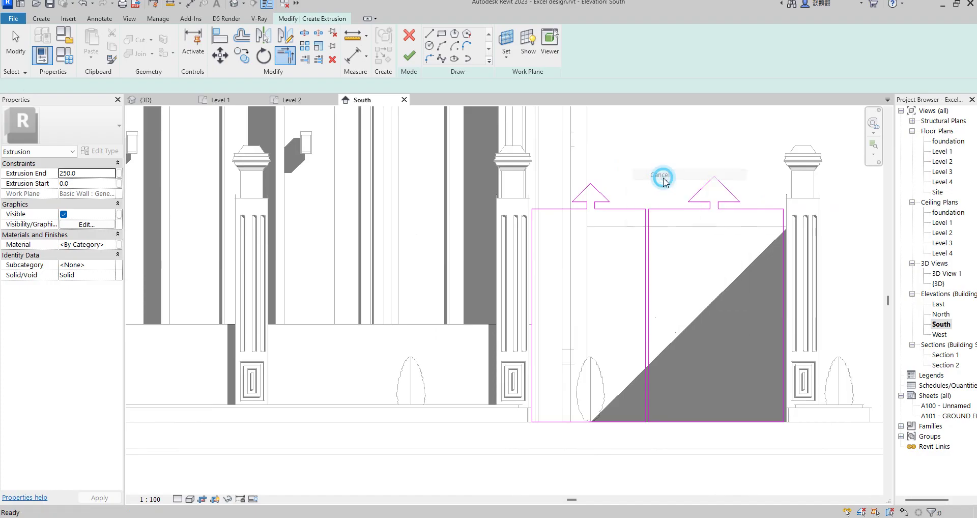
{"action": "left_click", "coordinate": [429, 33]}
{"action": "scroll", "coordinate": [655, 218], "scroll_direction": "up", "scroll_amount": 5}
{"action": "scroll", "coordinate": [645, 208], "scroll_direction": "up", "scroll_amount": 2}
{"action": "scroll", "coordinate": [640, 207], "scroll_direction": "down", "scroll_amount": 5}
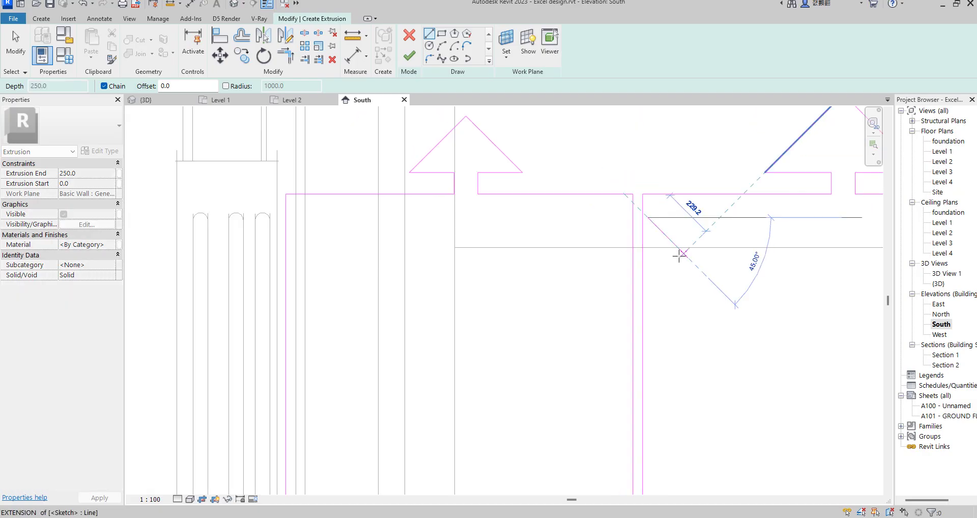
Sketch a horizontal rectangular slot about 40 mm high across nearly the full width of the right leaf, just below its top edge
{"action": "left_click", "coordinate": [442, 34]}
{"action": "scroll", "coordinate": [657, 224], "scroll_direction": "up", "scroll_amount": 5}
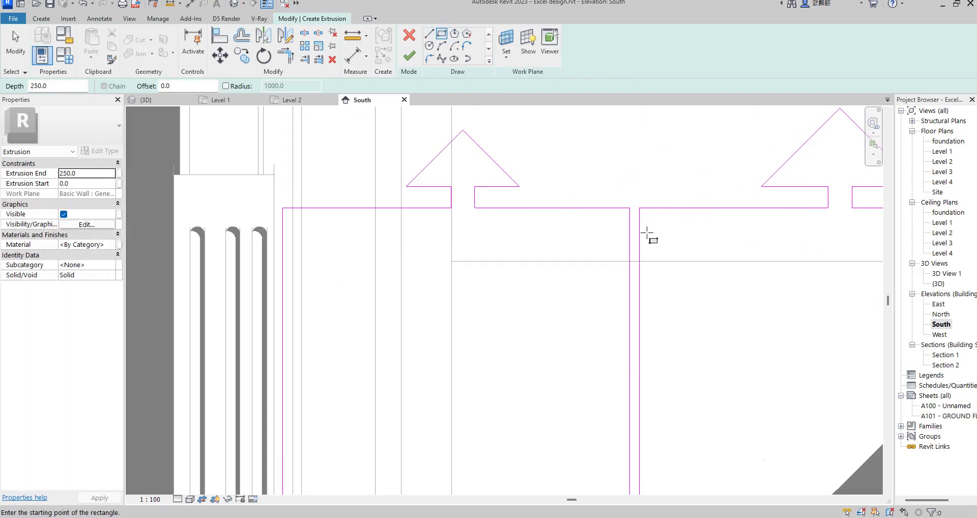
{"action": "left_click", "coordinate": [647, 231]}
{"action": "scroll", "coordinate": [680, 249], "scroll_direction": "down", "scroll_amount": 5}
{"action": "scroll", "coordinate": [753, 247], "scroll_direction": "up", "scroll_amount": 4}
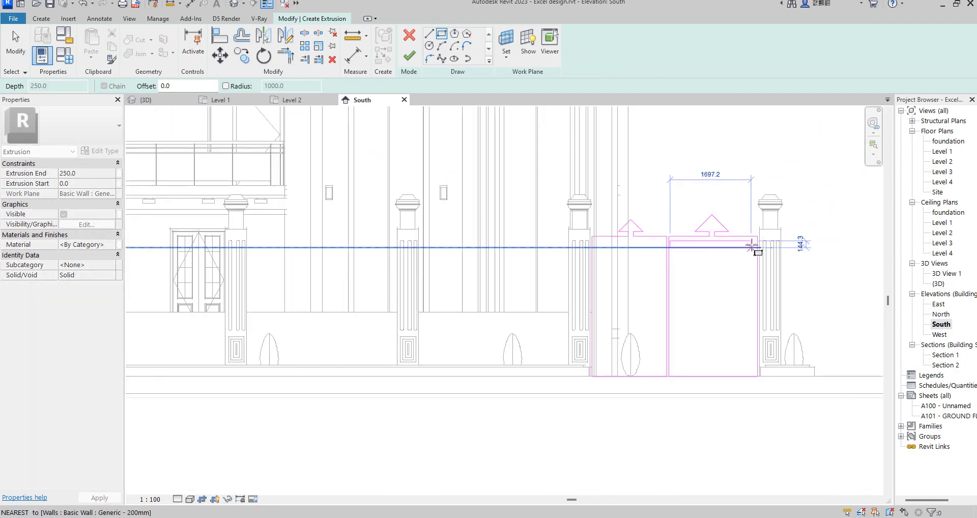
{"action": "scroll", "coordinate": [757, 245], "scroll_direction": "up", "scroll_amount": 5}
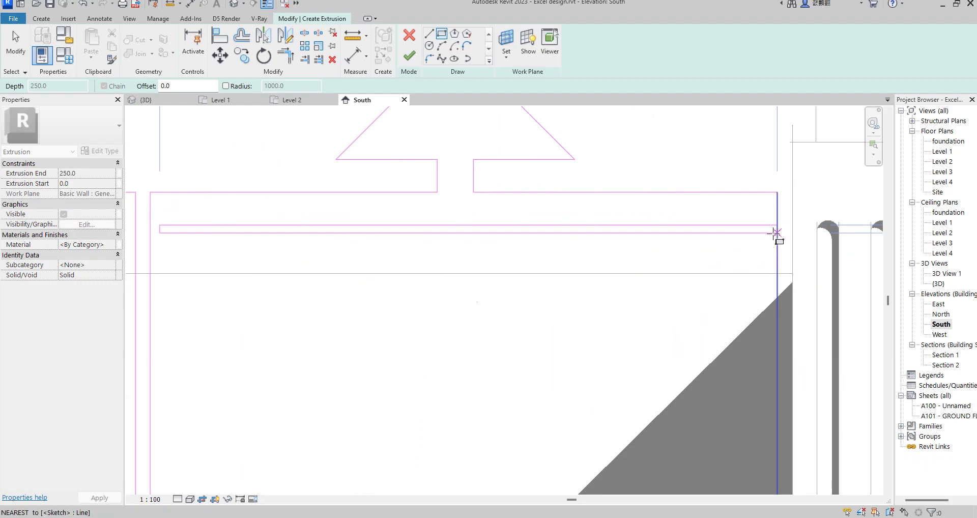
{"action": "scroll", "coordinate": [774, 237], "scroll_direction": "up", "scroll_amount": 2}
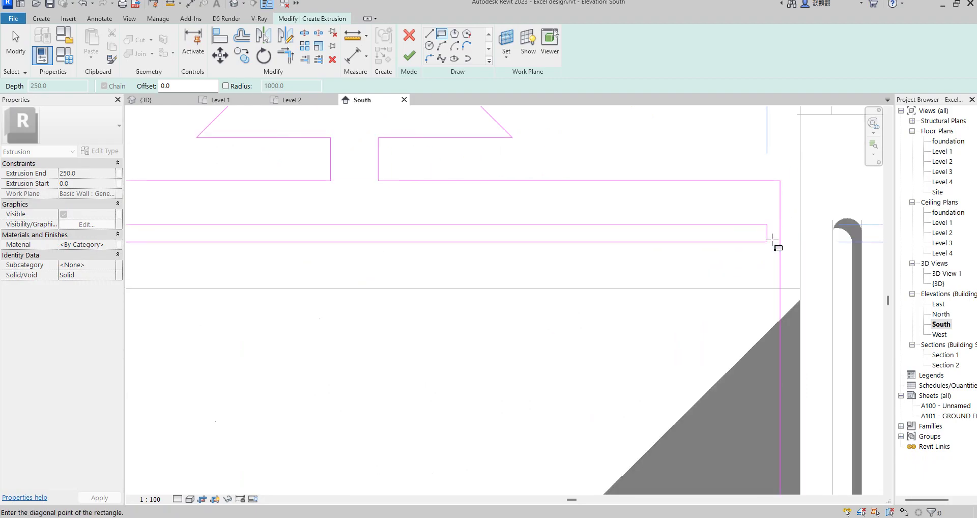
{"action": "left_click", "coordinate": [772, 239]}
{"action": "scroll", "coordinate": [679, 268], "scroll_direction": "down", "scroll_amount": 4}
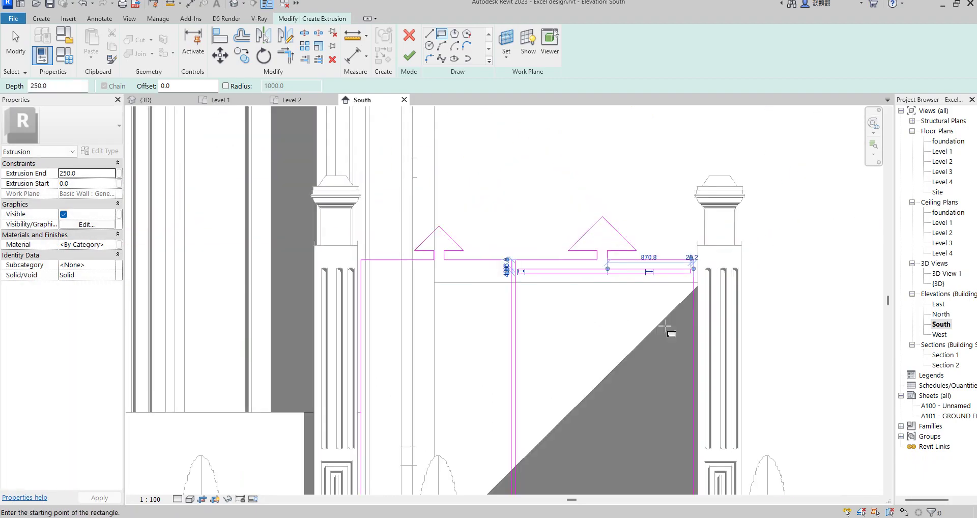
{"action": "key", "text": "Escape"}
{"action": "scroll", "coordinate": [475, 272], "scroll_direction": "up", "scroll_amount": 2}
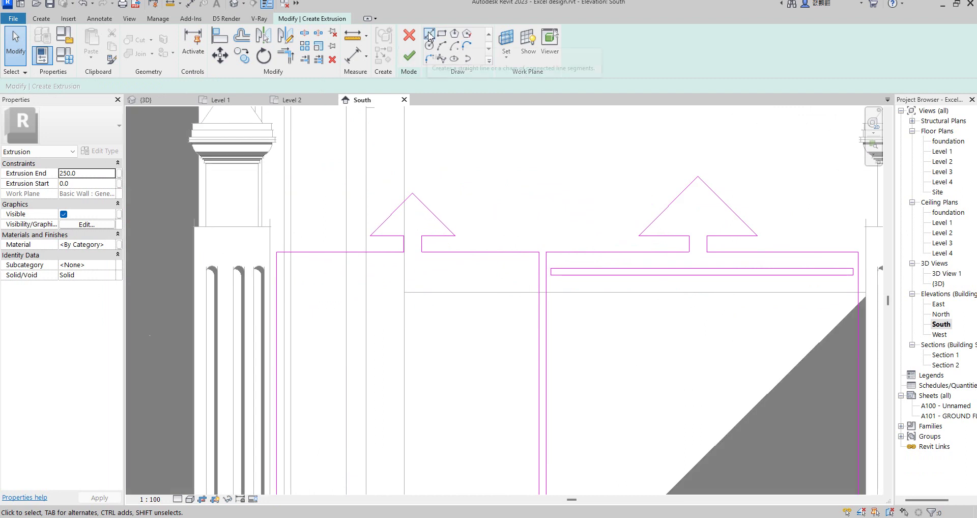
Sketch a matching horizontal slot across the left leaf, with its top edge level with the right leaf's slot
{"action": "left_click", "coordinate": [441, 34]}
{"action": "scroll", "coordinate": [532, 275], "scroll_direction": "up", "scroll_amount": 2}
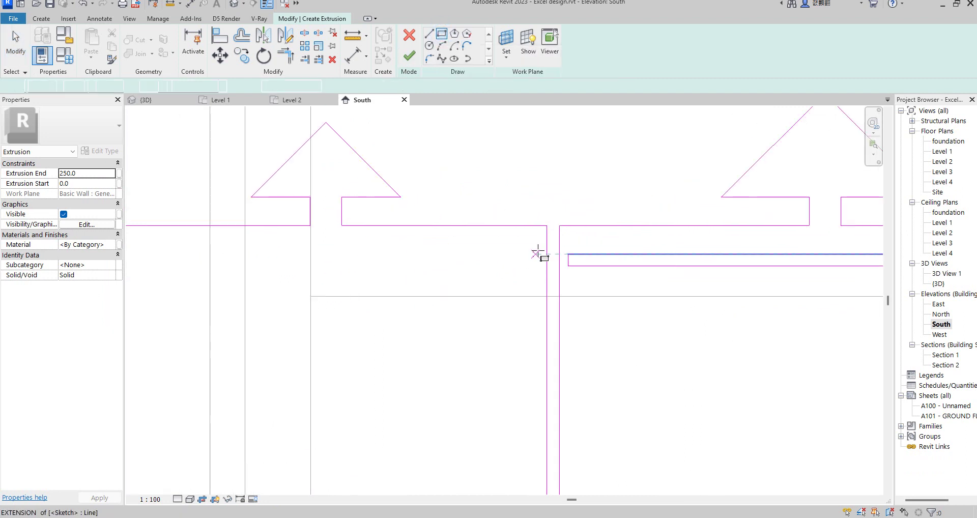
{"action": "left_click", "coordinate": [539, 252]}
{"action": "scroll", "coordinate": [407, 274], "scroll_direction": "down", "scroll_amount": 3}
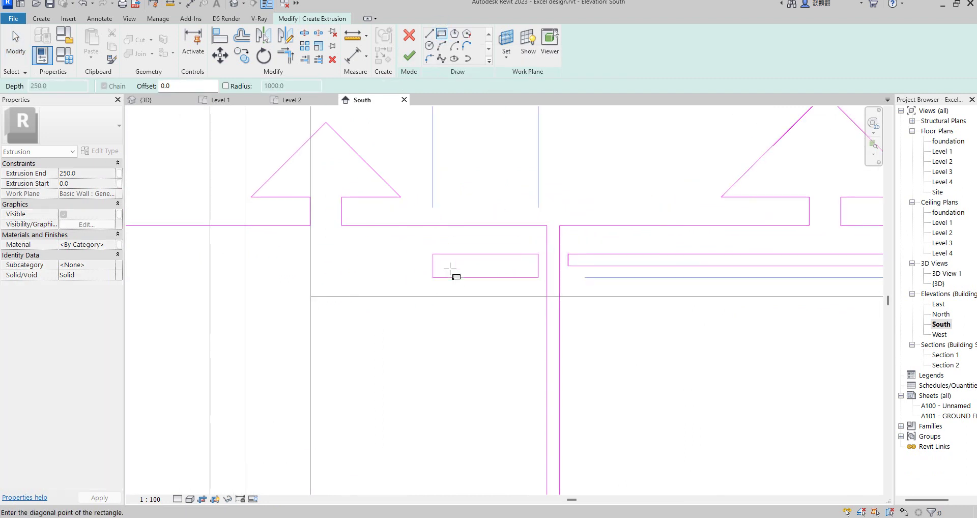
{"action": "scroll", "coordinate": [331, 270], "scroll_direction": "up", "scroll_amount": 3}
{"action": "scroll", "coordinate": [300, 263], "scroll_direction": "up", "scroll_amount": 2}
{"action": "scroll", "coordinate": [287, 254], "scroll_direction": "up", "scroll_amount": 2}
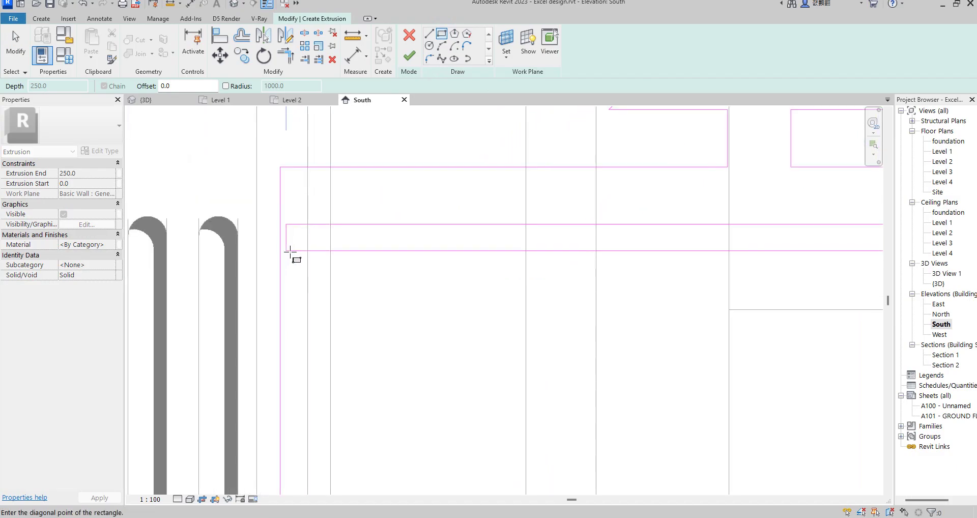
{"action": "left_click", "coordinate": [290, 251]}
{"action": "scroll", "coordinate": [356, 265], "scroll_direction": "down", "scroll_amount": 5}
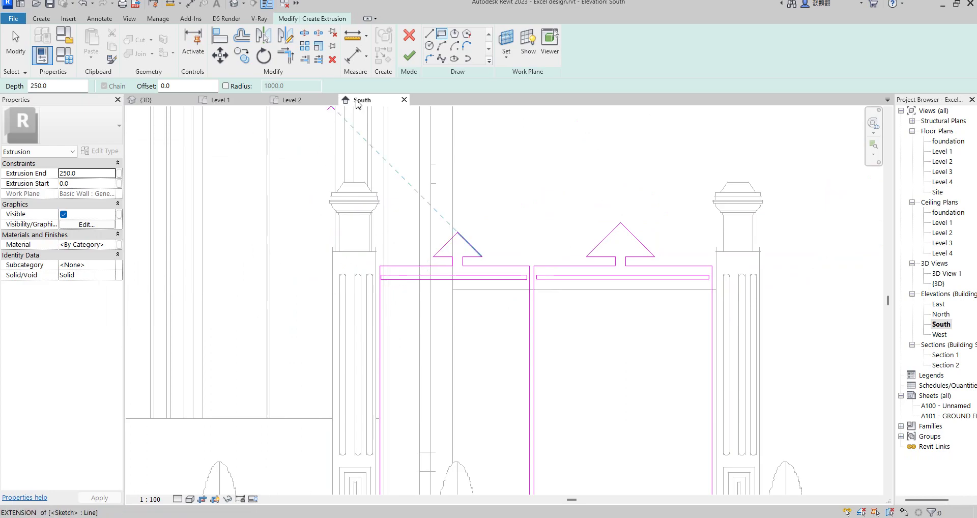
{"action": "key", "text": "a"}
{"action": "key", "text": "l"}
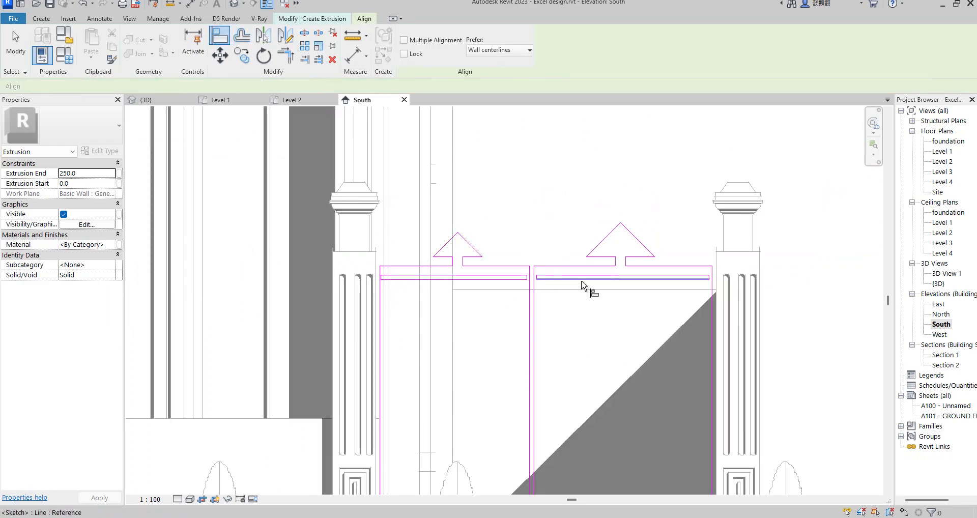
{"action": "scroll", "coordinate": [563, 325], "scroll_direction": "down", "scroll_amount": 3}
{"action": "key", "text": "Escape"}
Copy the slots of both leaves straight down seven times at 60 mm spacing
{"action": "scroll", "coordinate": [498, 322], "scroll_direction": "up", "scroll_amount": 5}
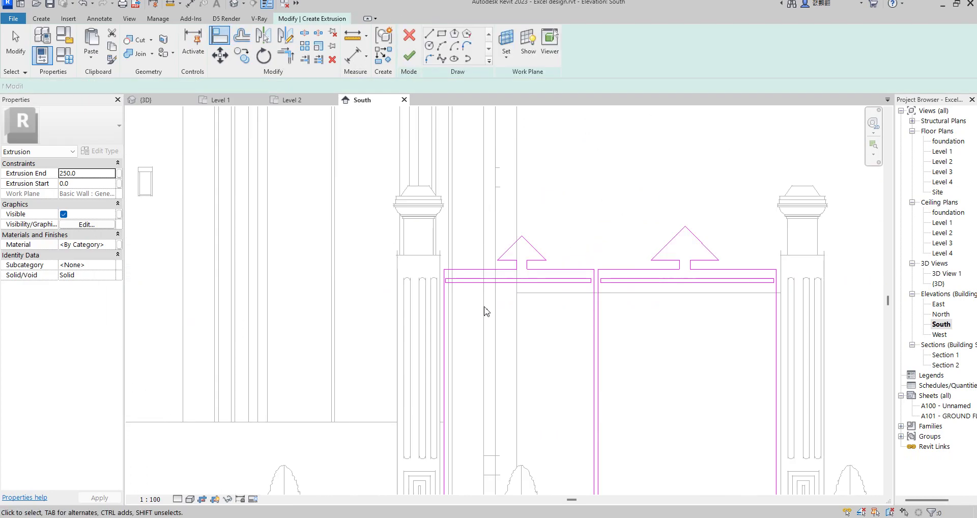
{"action": "left_click_drag", "start_coordinate": [399, 263], "coordinate": [861, 292]}
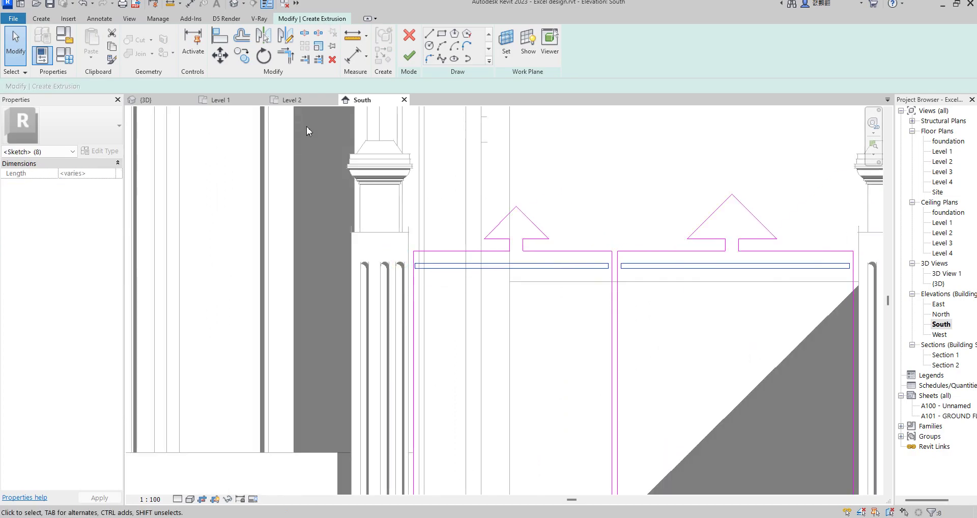
{"action": "left_click", "coordinate": [243, 61]}
{"action": "scroll", "coordinate": [617, 264], "scroll_direction": "up", "scroll_amount": 4}
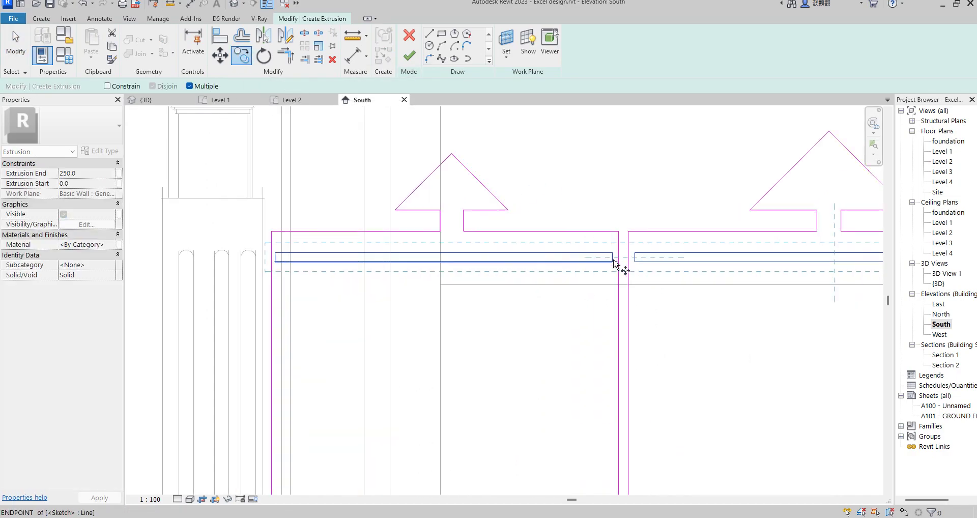
{"action": "left_click", "coordinate": [612, 238]}
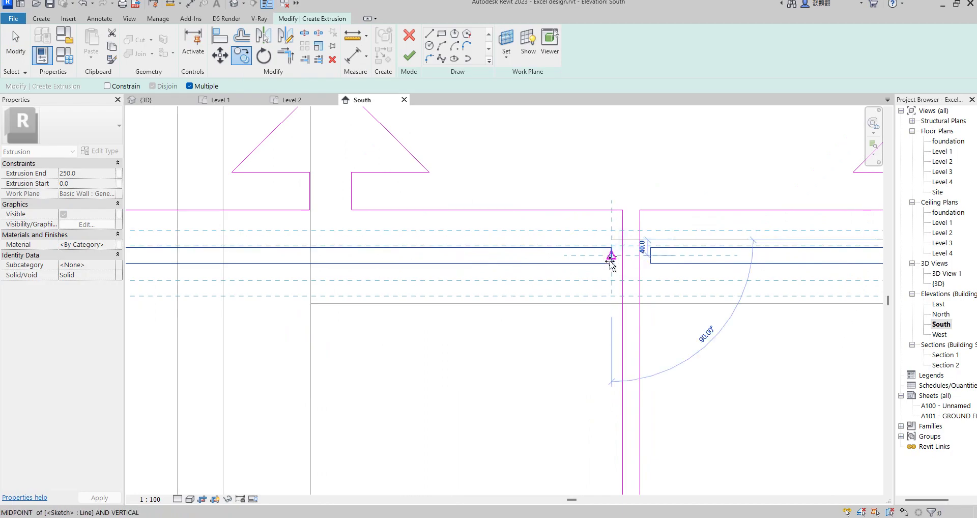
{"action": "left_click", "coordinate": [611, 291]}
{"action": "left_click", "coordinate": [612, 313]}
{"action": "left_click", "coordinate": [612, 336]}
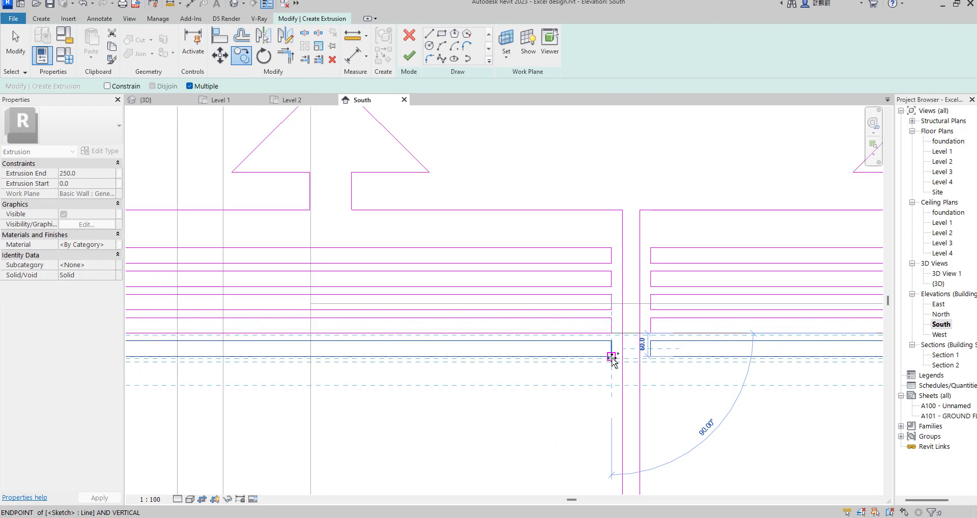
{"action": "left_click", "coordinate": [612, 359]}
{"action": "left_click", "coordinate": [612, 382]}
{"action": "left_click", "coordinate": [613, 404]}
{"action": "scroll", "coordinate": [613, 392], "scroll_direction": "down", "scroll_amount": 5}
{"action": "key", "text": "Escape"}
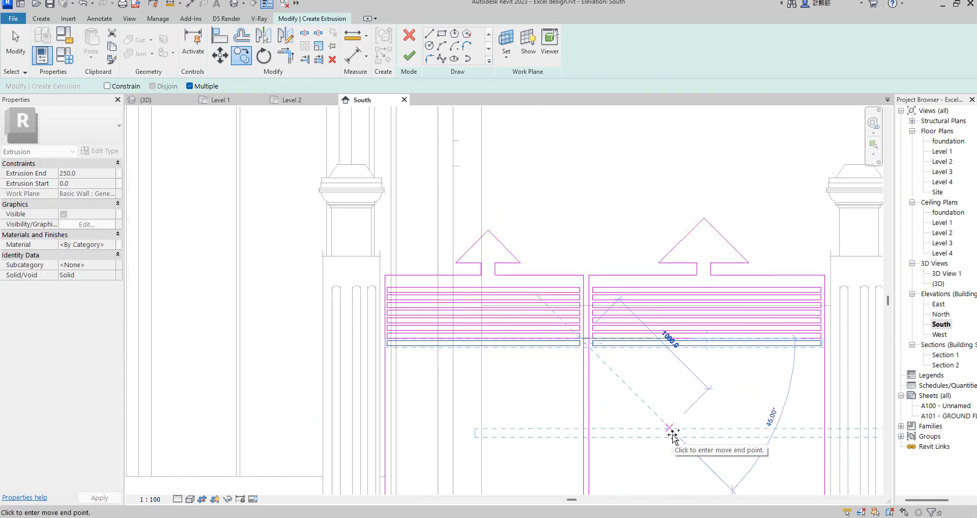
Copy the lower seven slot rows of both leaves straight down three times as blocks spaced 460 mm apart
{"action": "scroll", "coordinate": [415, 308], "scroll_direction": "up", "scroll_amount": 6}
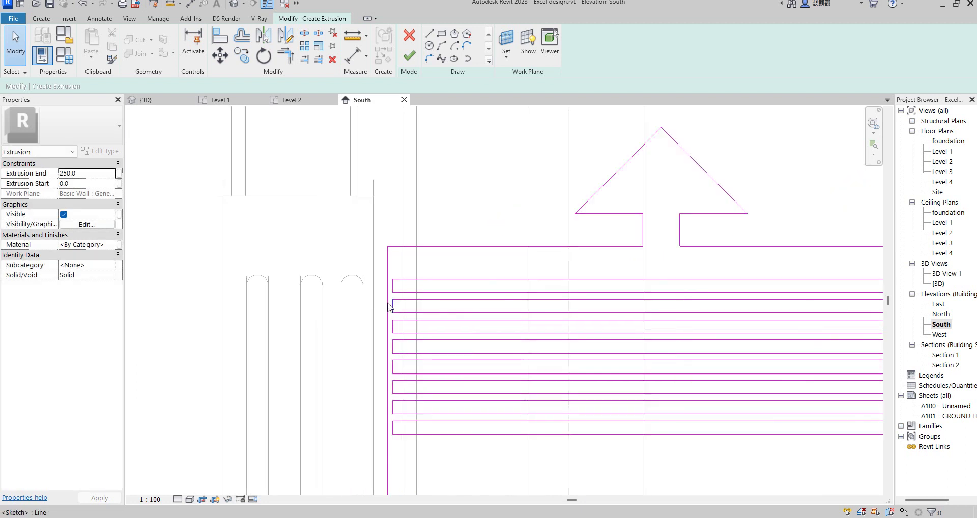
{"action": "mouse_move", "coordinate": [381, 300]}
{"action": "left_mouse_down"}
{"action": "mouse_move", "coordinate": [424, 359]}
{"action": "mouse_move", "coordinate": [585, 432]}
{"action": "mouse_move", "coordinate": [525, 387]}
{"action": "mouse_move", "coordinate": [764, 454]}
{"action": "mouse_move", "coordinate": [606, 399]}
{"action": "mouse_move", "coordinate": [731, 458]}
{"action": "mouse_move", "coordinate": [773, 412]}
{"action": "left_mouse_up"}
{"action": "scroll", "coordinate": [524, 387], "scroll_direction": "down", "scroll_amount": 3}
{"action": "scroll", "coordinate": [731, 458], "scroll_direction": "down", "scroll_amount": 3}
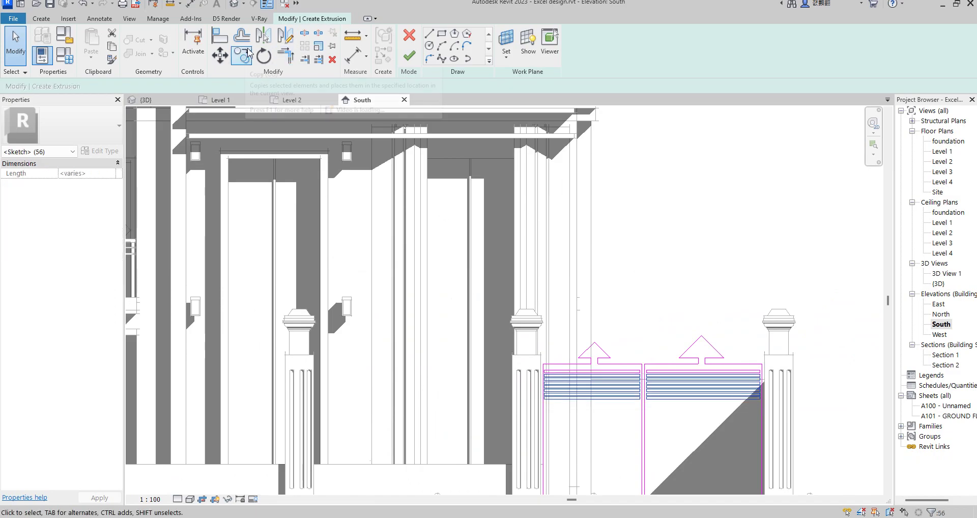
{"action": "left_click", "coordinate": [249, 56]}
{"action": "scroll", "coordinate": [639, 402], "scroll_direction": "up", "scroll_amount": 3}
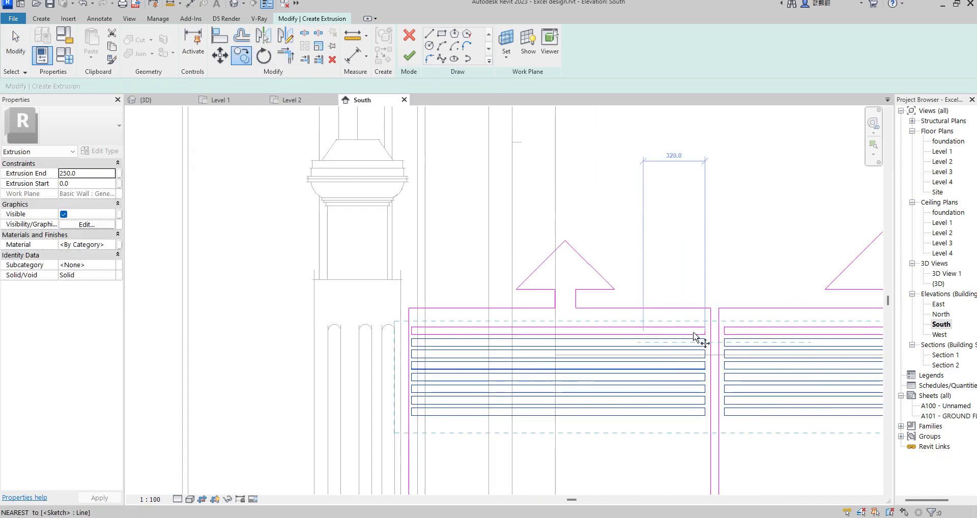
{"action": "scroll", "coordinate": [689, 344], "scroll_direction": "up", "scroll_amount": 1}
{"action": "left_click", "coordinate": [715, 322]}
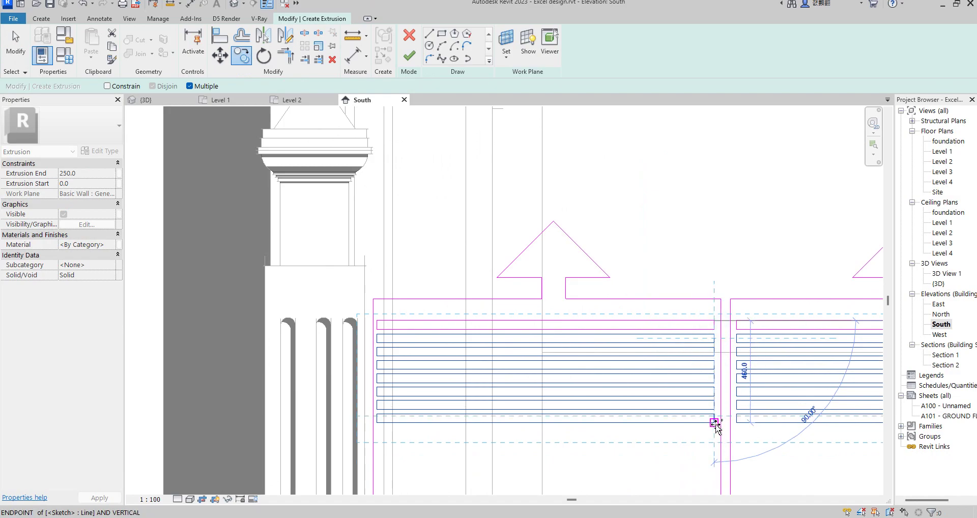
{"action": "scroll", "coordinate": [694, 290], "scroll_direction": "down", "scroll_amount": 2}
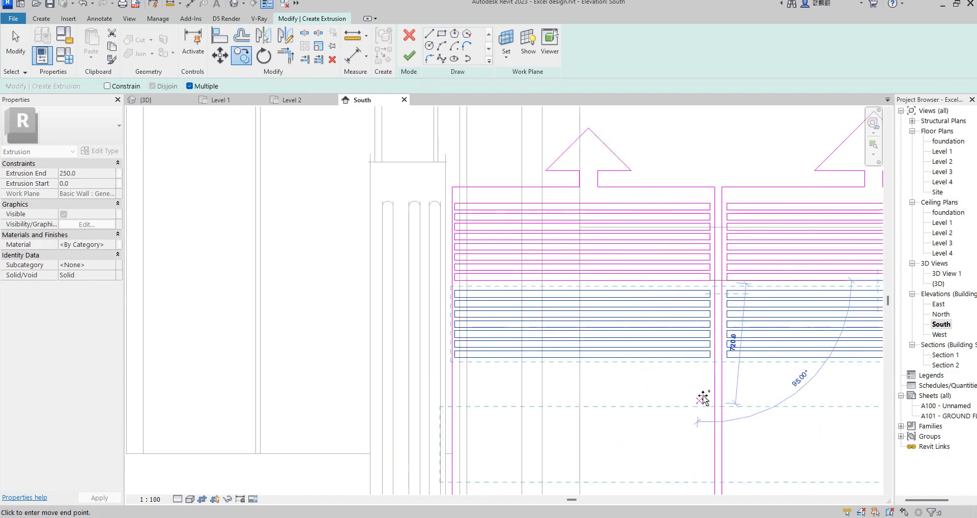
{"action": "left_click", "coordinate": [717, 458]}
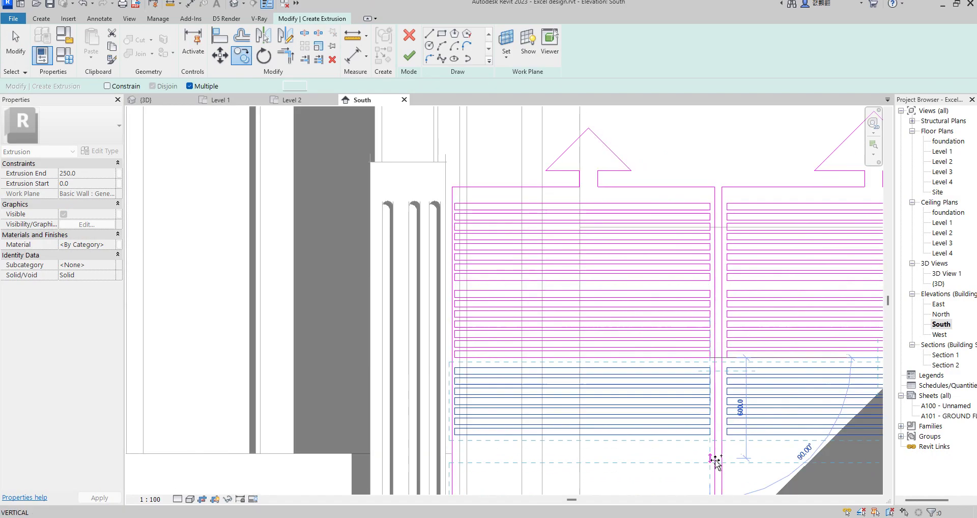
{"action": "left_click", "coordinate": [712, 437]}
{"action": "scroll", "coordinate": [676, 310], "scroll_direction": "down", "scroll_amount": 3}
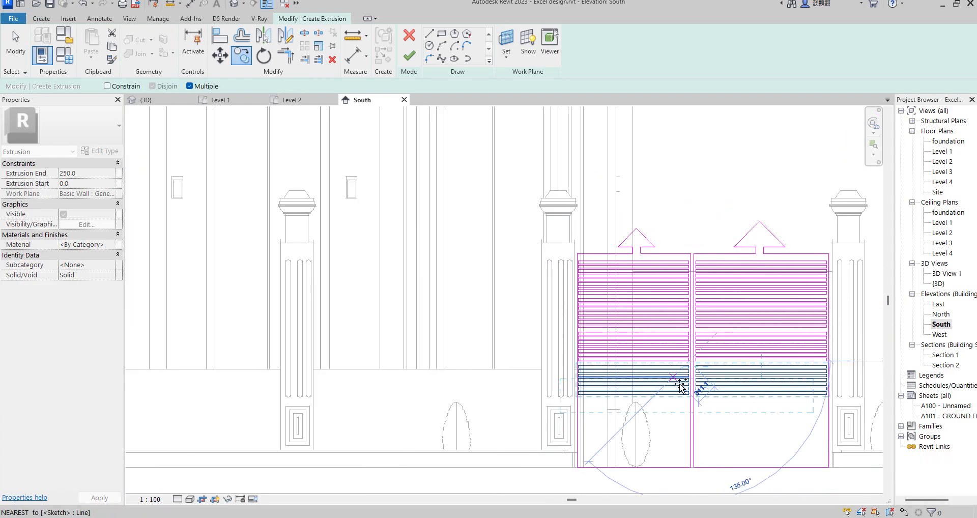
Add two more copies of the seven-row slot block at the same 460 mm spacing, reaching the bottom of both leaves
{"action": "scroll", "coordinate": [692, 421], "scroll_direction": "up", "scroll_amount": 2}
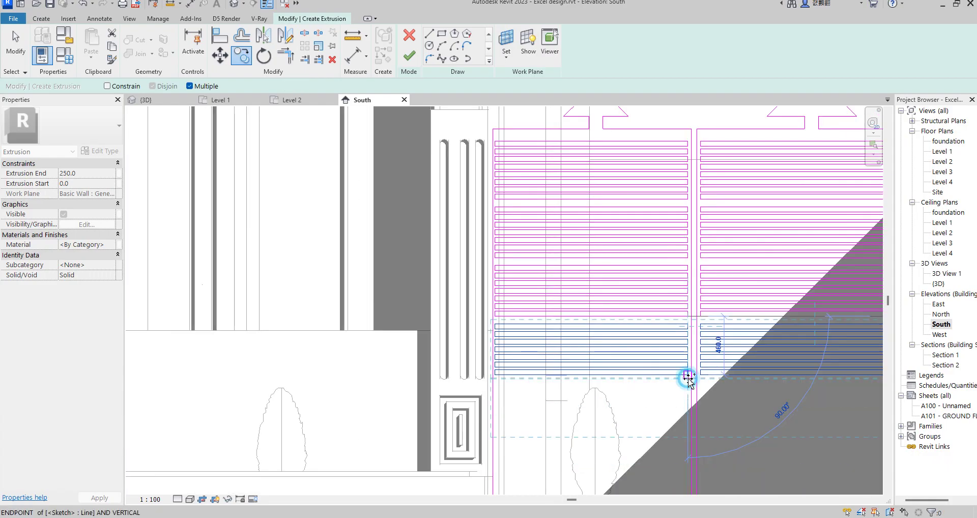
{"action": "scroll", "coordinate": [661, 374], "scroll_direction": "down", "scroll_amount": 3}
{"action": "scroll", "coordinate": [677, 376], "scroll_direction": "up", "scroll_amount": 3}
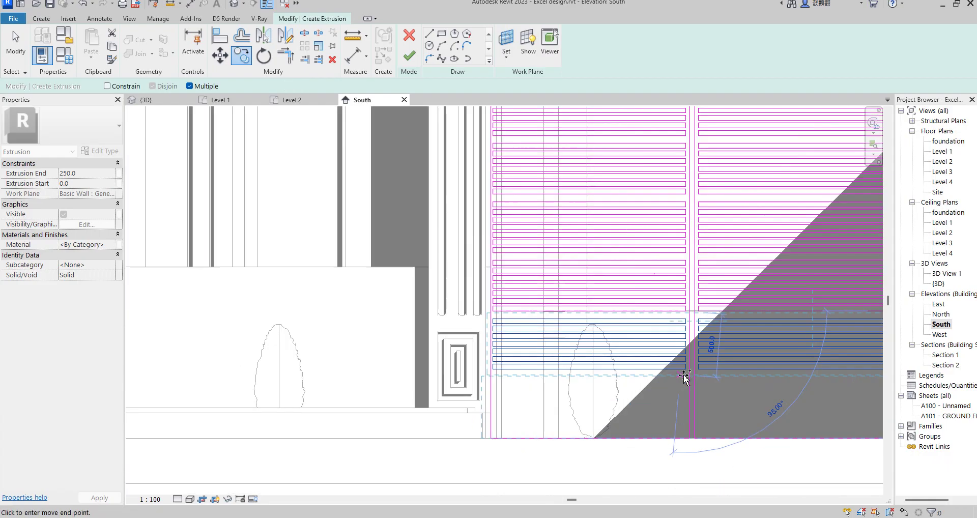
{"action": "scroll", "coordinate": [428, 350], "scroll_direction": "down", "scroll_amount": 4}
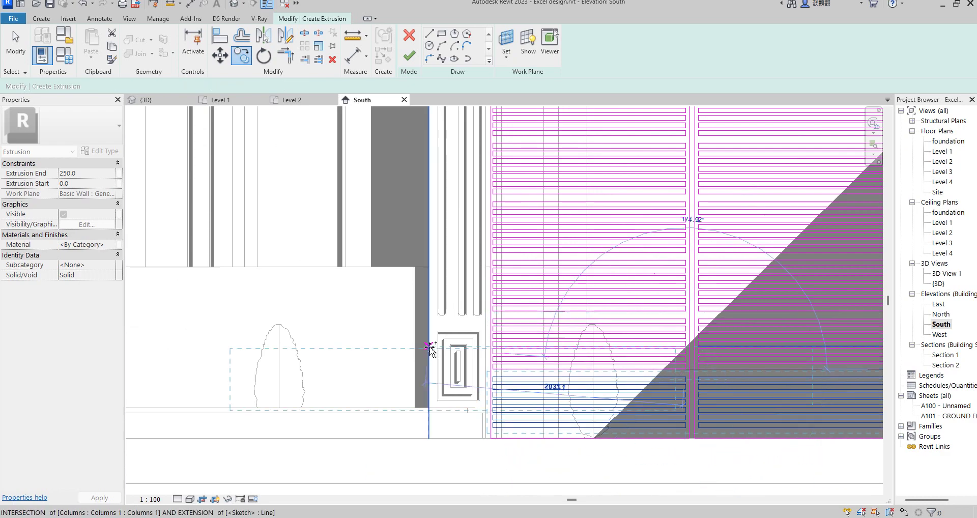
{"action": "right_click", "coordinate": [385, 309]}
{"action": "left_click", "coordinate": [415, 315]}
{"action": "scroll", "coordinate": [440, 326], "scroll_direction": "down", "scroll_amount": 3}
{"action": "left_click", "coordinate": [627, 448]}
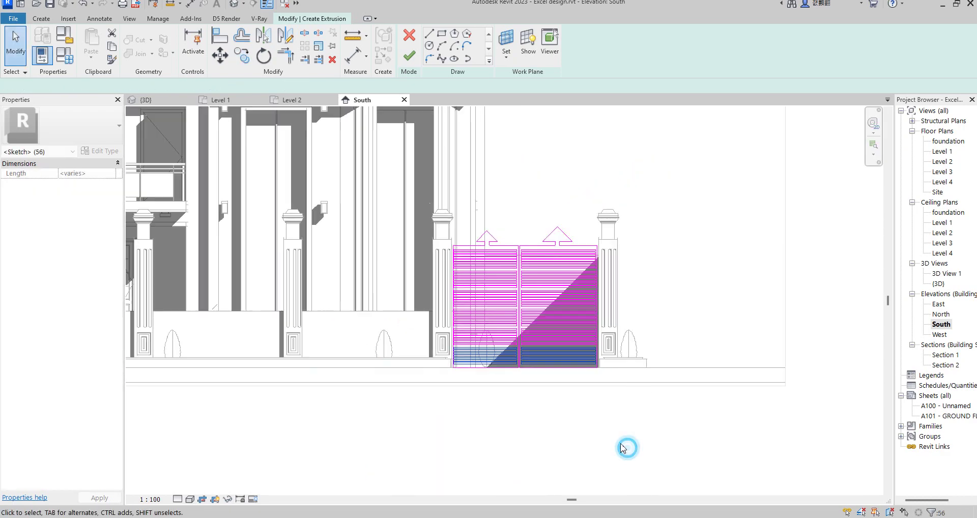
Finish the gate's extrusion sketch and duplicate an existing aluminium material for it
{"action": "left_click", "coordinate": [410, 56]}
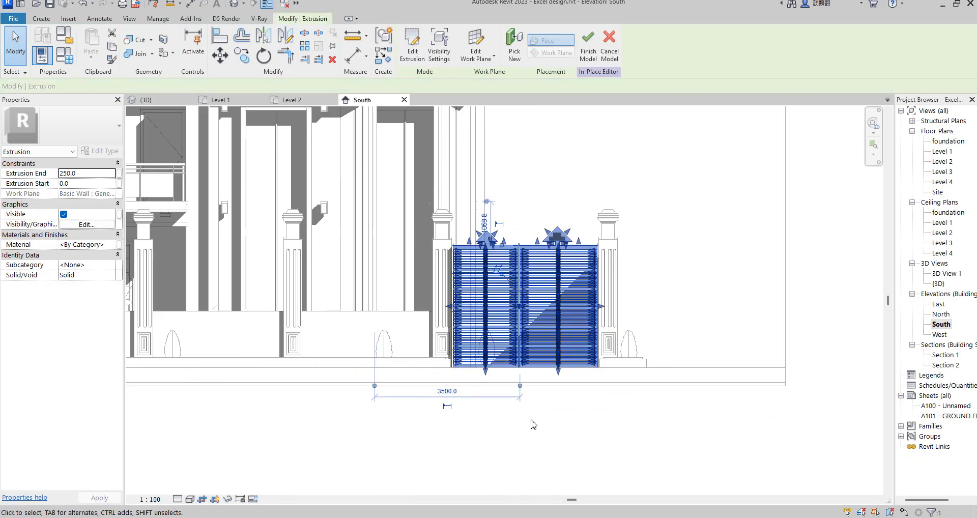
{"action": "scroll", "coordinate": [585, 326], "scroll_direction": "down", "scroll_amount": 2}
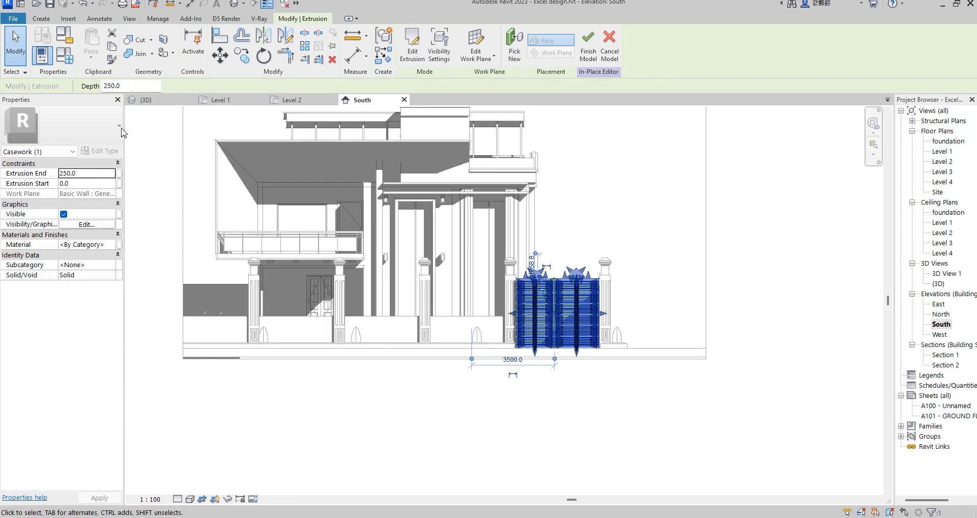
{"action": "left_click", "coordinate": [113, 244]}
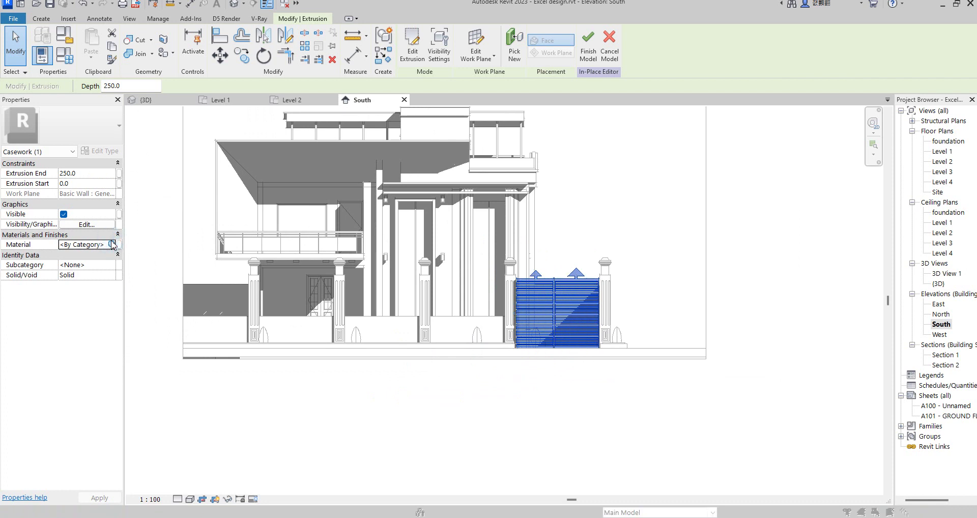
{"action": "left_click", "coordinate": [113, 245]}
{"action": "right_click", "coordinate": [162, 269]}
{"action": "left_click", "coordinate": [209, 286]}
Replace the duplicated material's appearance with the metal asset Aluminum - Anodized Glossy (Grey) from the Appearance Library
{"action": "left_click", "coordinate": [473, 150]}
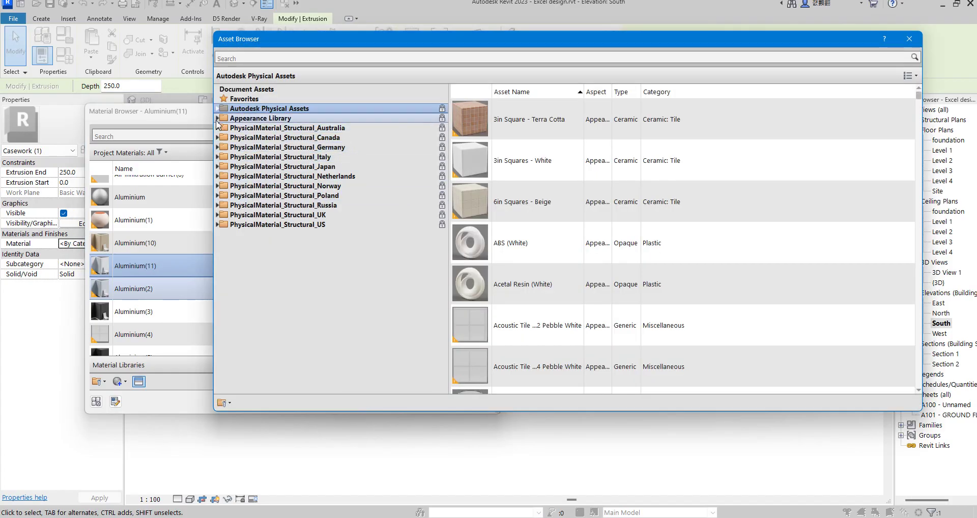
{"action": "left_click", "coordinate": [216, 120]}
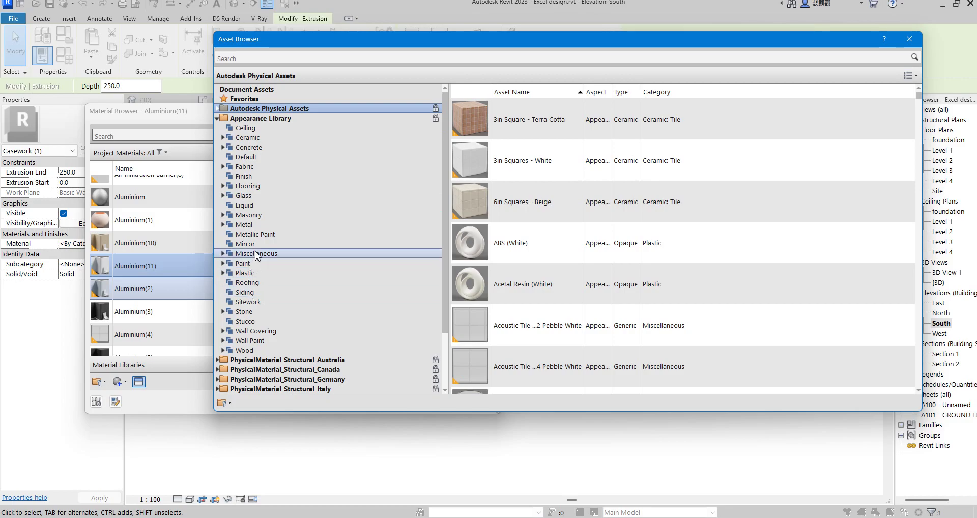
{"action": "left_click", "coordinate": [245, 227]}
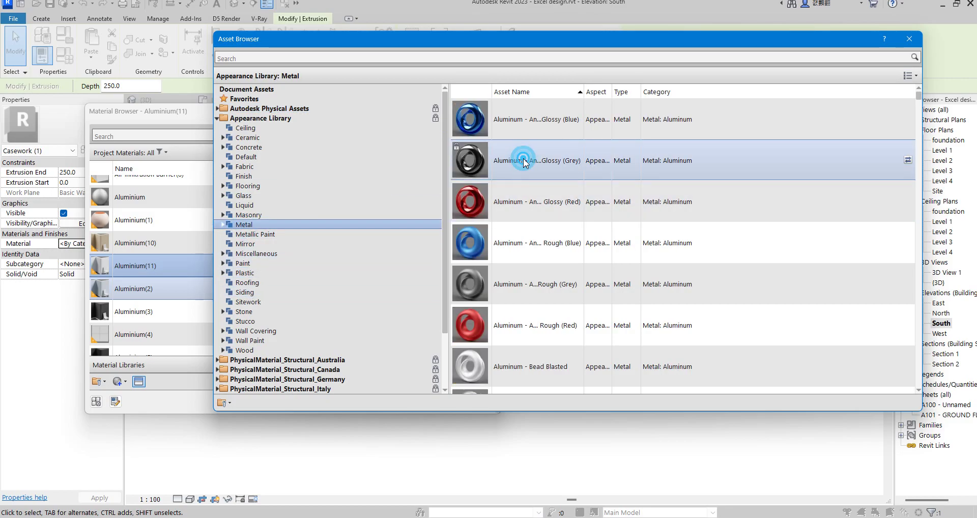
{"action": "left_click", "coordinate": [913, 39]}
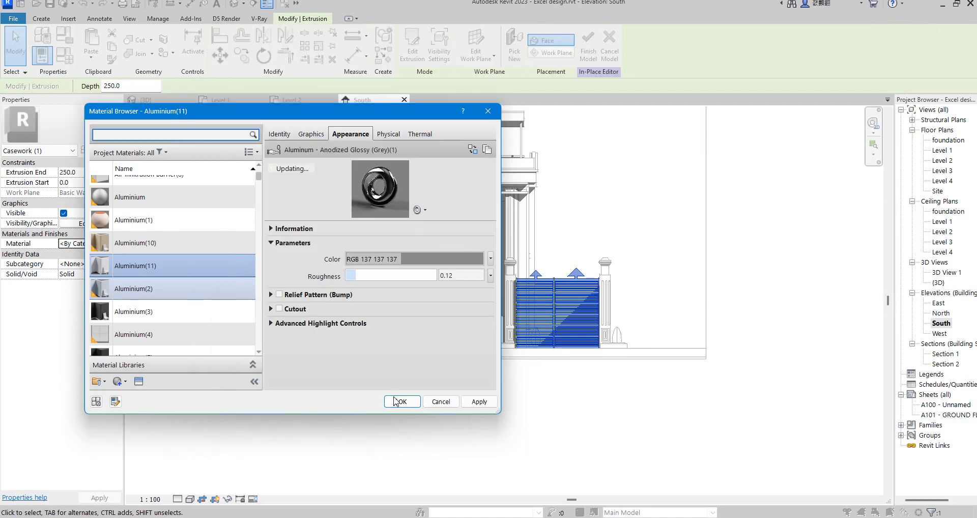
Try black (RGB 0 0 0) as the material's appearance colour
{"action": "left_click", "coordinate": [436, 258]}
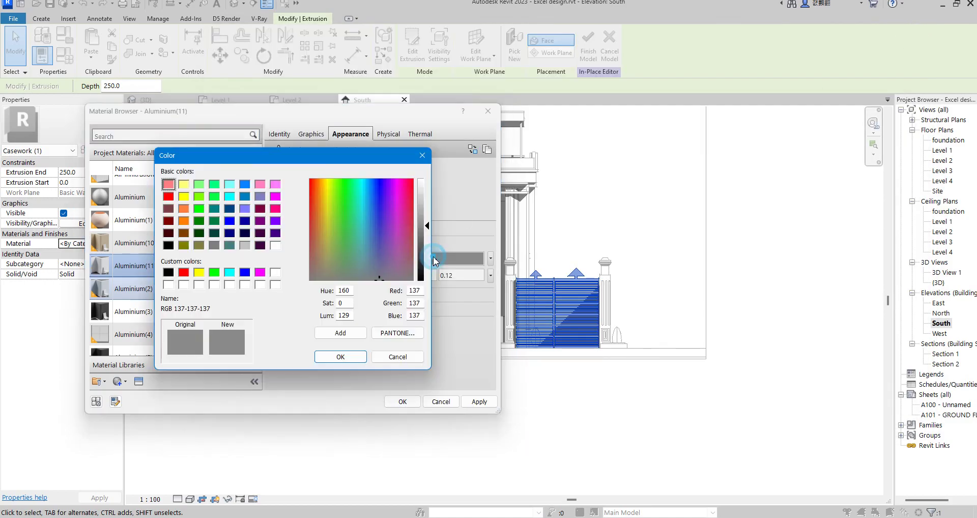
{"action": "left_click", "coordinate": [168, 245]}
{"action": "left_click", "coordinate": [341, 357]}
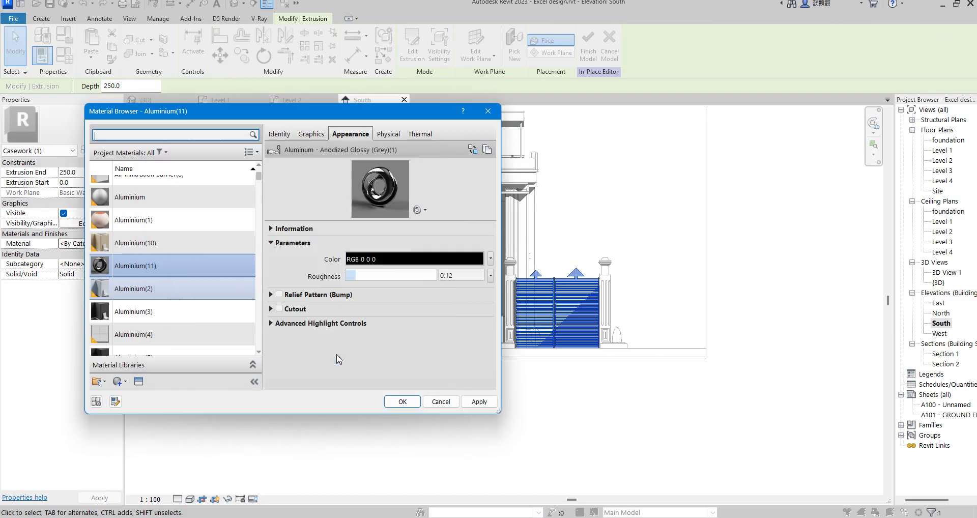
Set the material's appearance colour to dark grey RGB 53 53 53 and assign the material to the gate
{"action": "left_click", "coordinate": [451, 261]}
{"action": "left_click", "coordinate": [420, 260]}
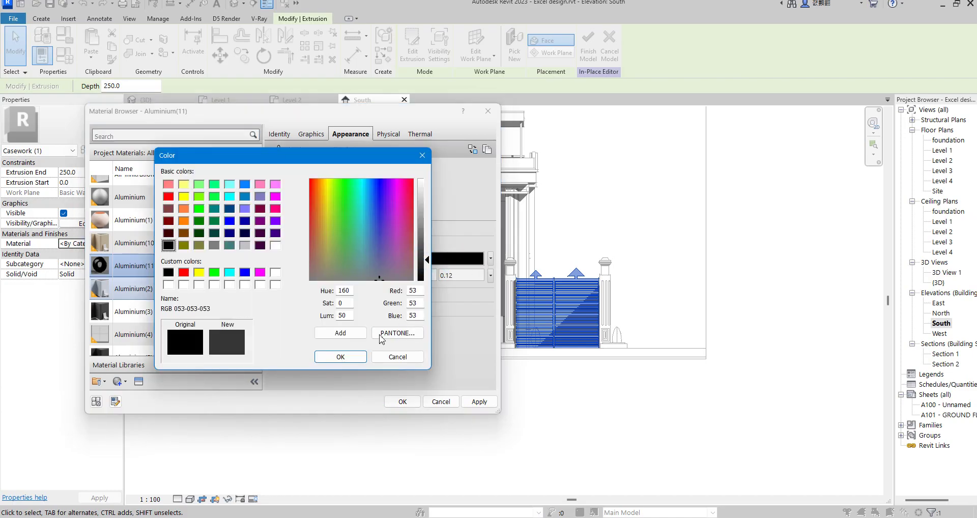
{"action": "left_click", "coordinate": [345, 358]}
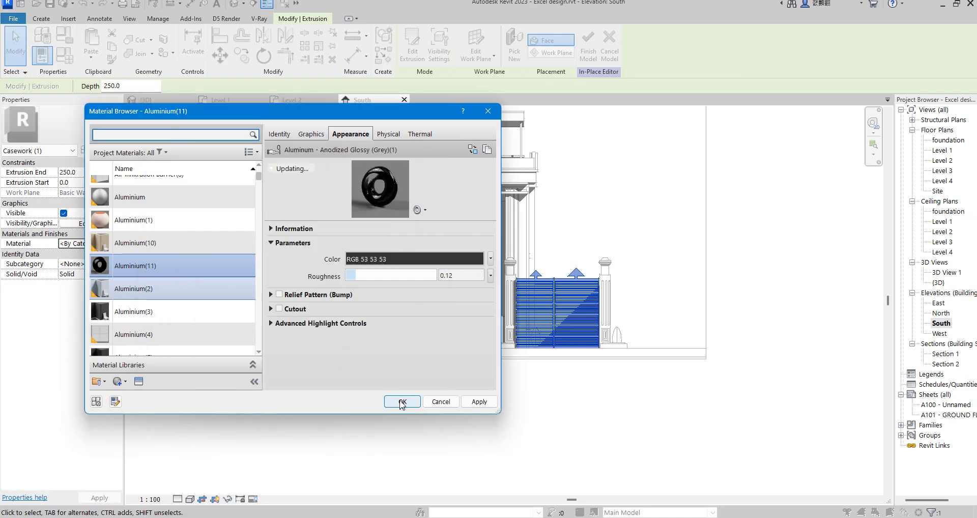
{"action": "left_click", "coordinate": [402, 403]}
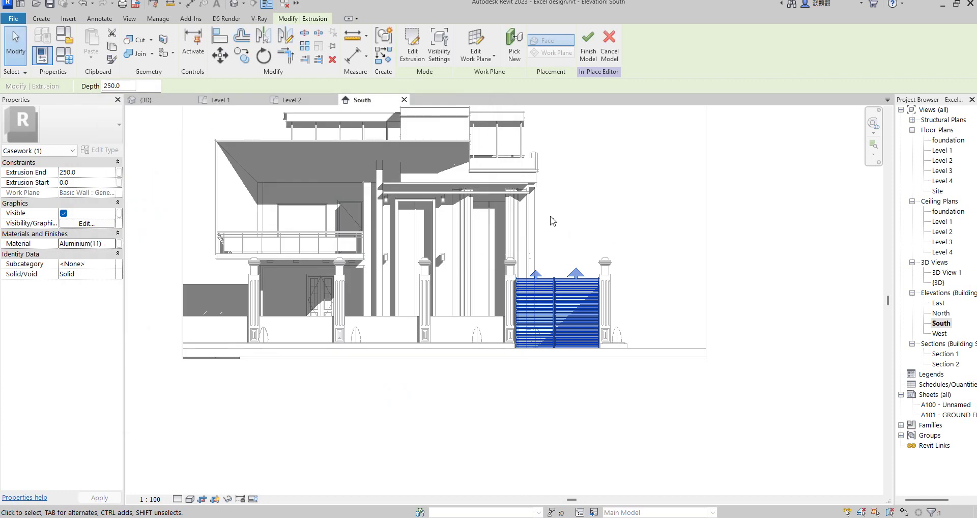
{"action": "left_click", "coordinate": [548, 310]}
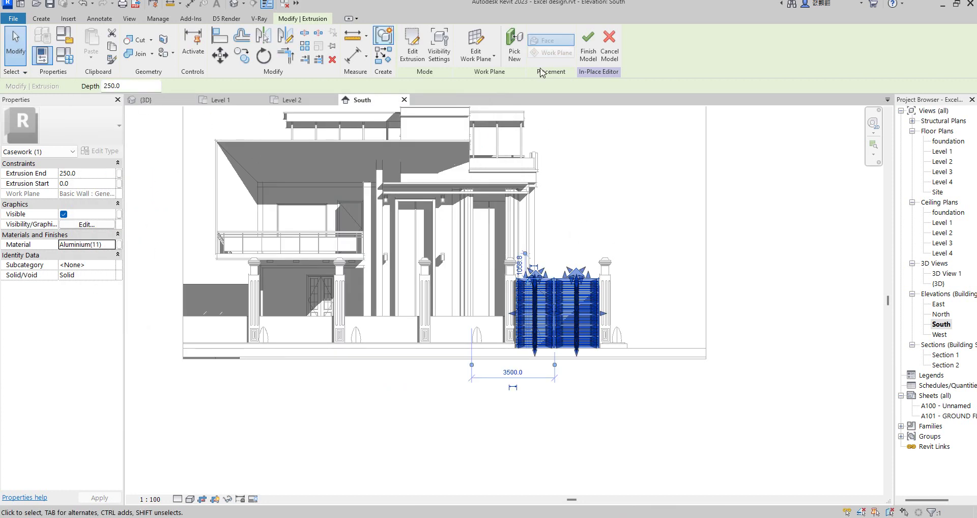
{"action": "left_click", "coordinate": [383, 55]}
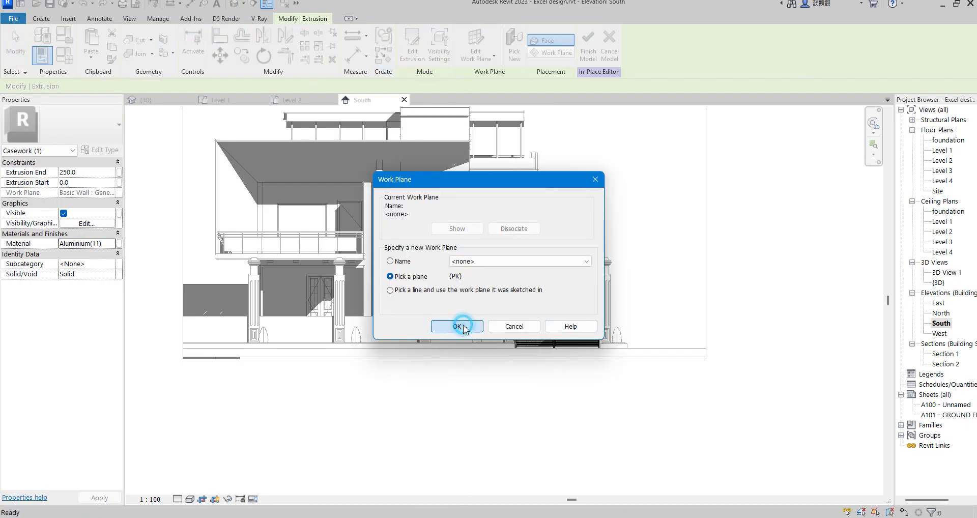
{"action": "left_click", "coordinate": [463, 327]}
{"action": "scroll", "coordinate": [505, 321], "scroll_direction": "up", "scroll_amount": 2}
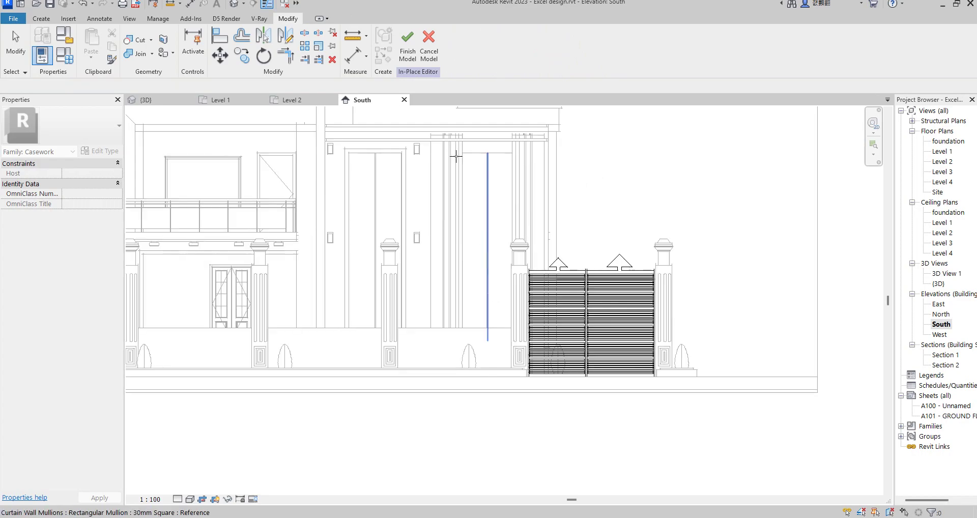
{"action": "left_click", "coordinate": [41, 18]}
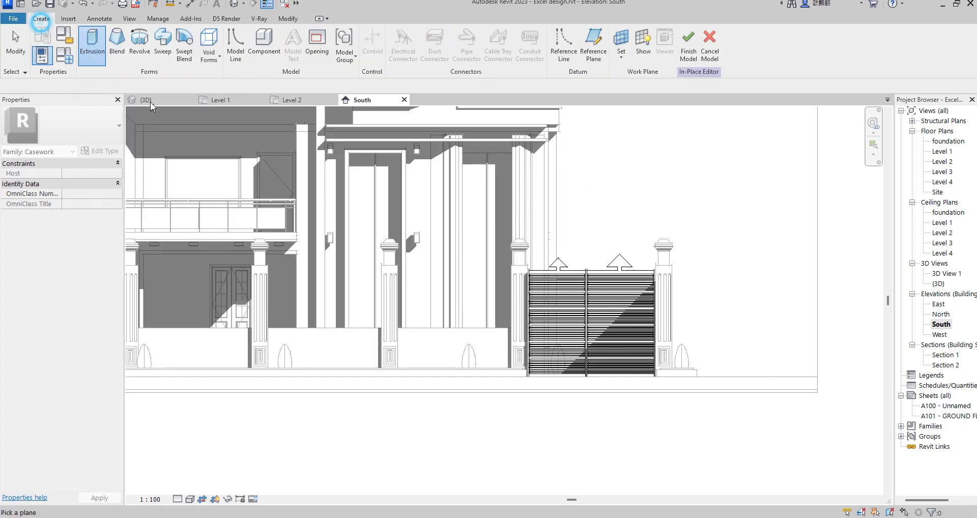
{"action": "scroll", "coordinate": [508, 286], "scroll_direction": "up", "scroll_amount": 2}
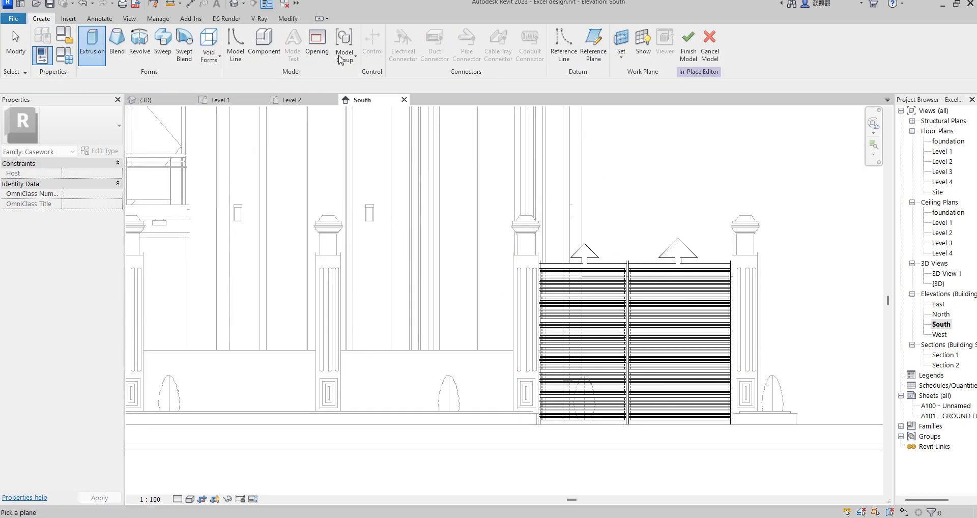
{"action": "left_click", "coordinate": [92, 54]}
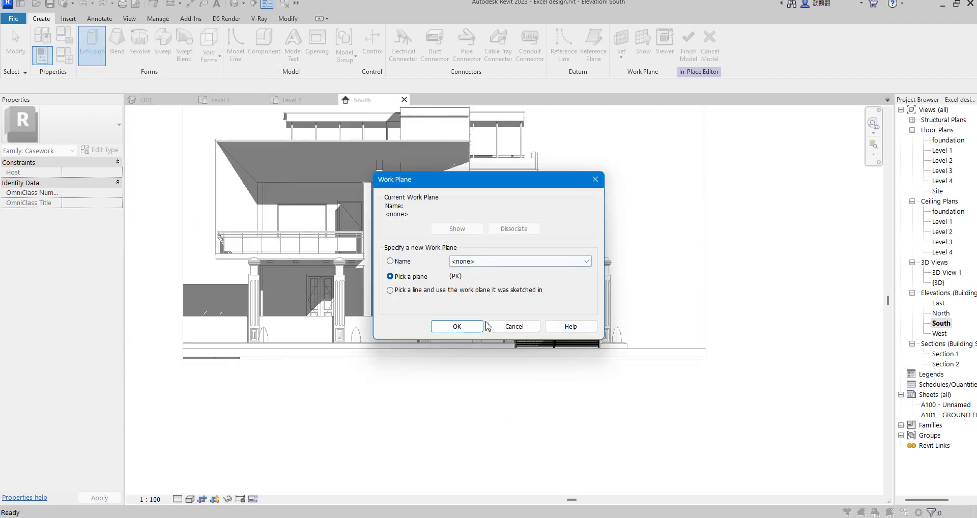
{"action": "left_click", "coordinate": [457, 326]}
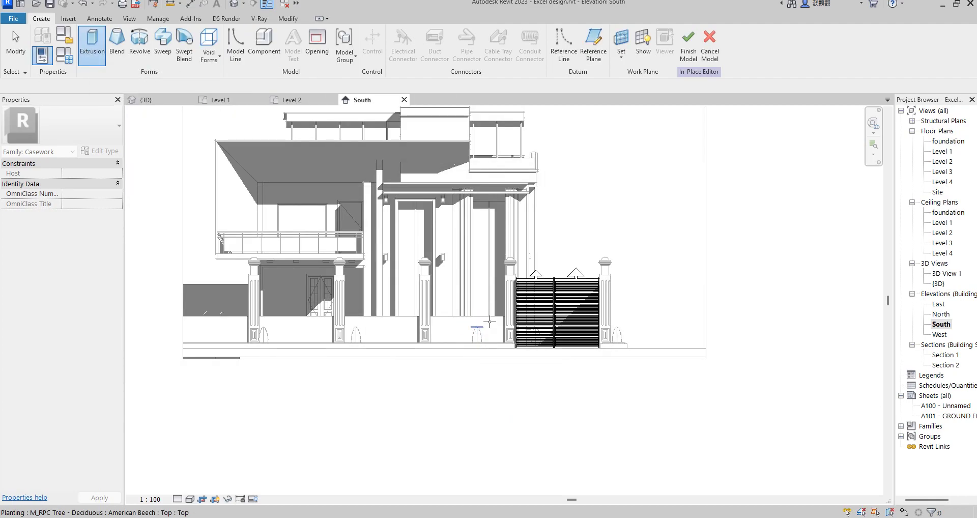
{"action": "left_click", "coordinate": [489, 316]}
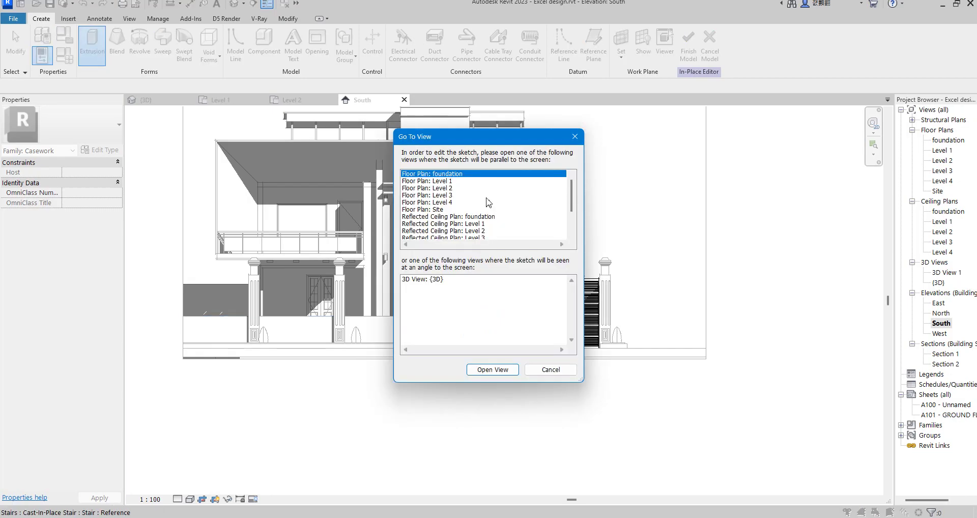
{"action": "left_click", "coordinate": [575, 136]}
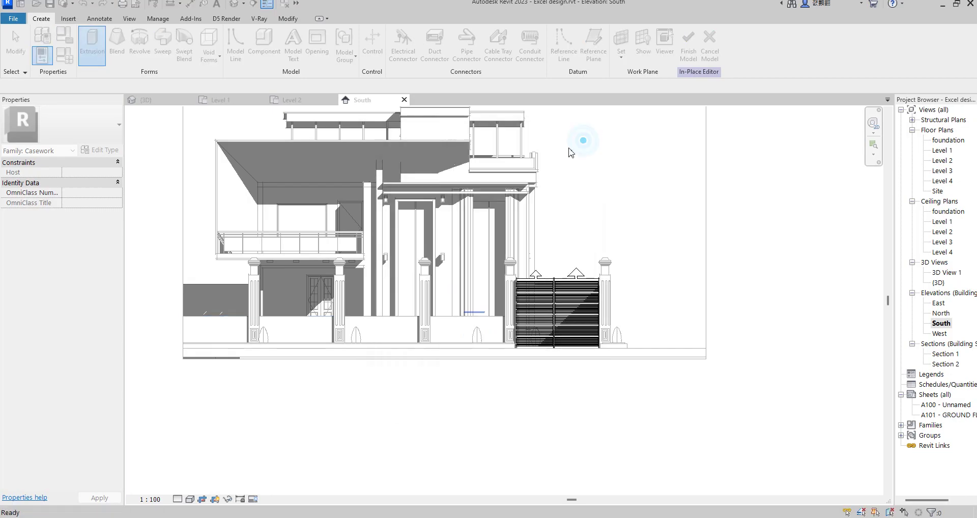
Start a new extrusion with the front face of the low boundary wall beside the gate as its work plane
{"action": "left_click", "coordinate": [92, 48]}
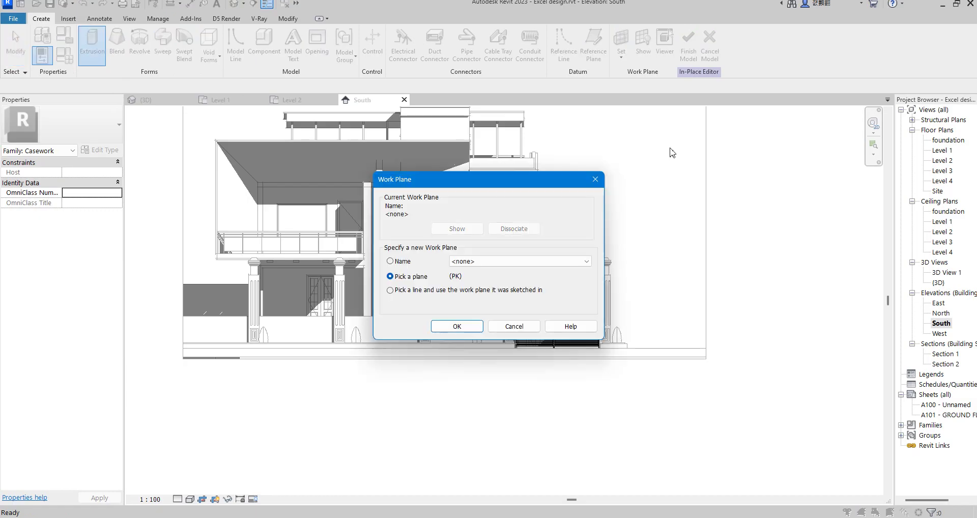
{"action": "left_click", "coordinate": [457, 328]}
{"action": "scroll", "coordinate": [480, 321], "scroll_direction": "up", "scroll_amount": 3}
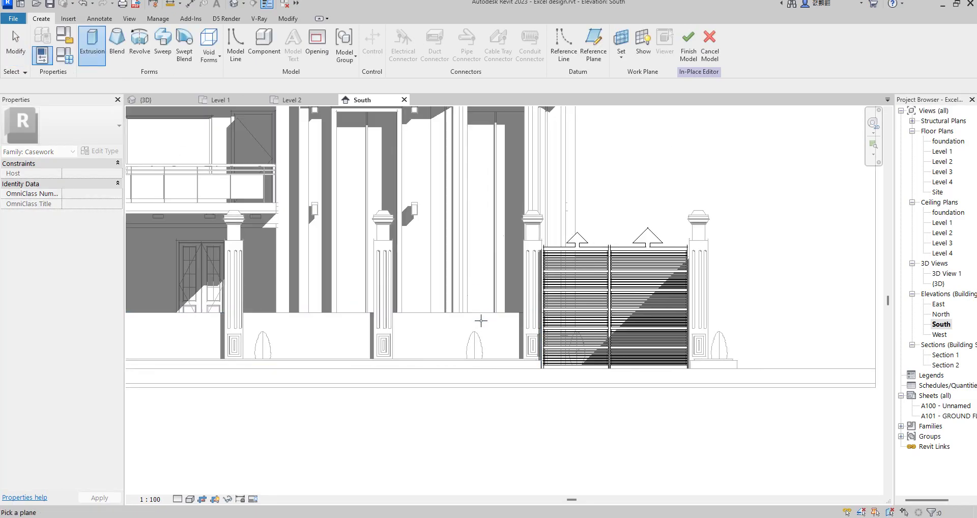
{"action": "left_click", "coordinate": [482, 319]}
Sketch a thin horizontal rectangle as a rail above the low wall, spanning between the gate column and the neighbouring column
{"action": "left_click", "coordinate": [441, 34]}
{"action": "scroll", "coordinate": [516, 256], "scroll_direction": "up", "scroll_amount": 2}
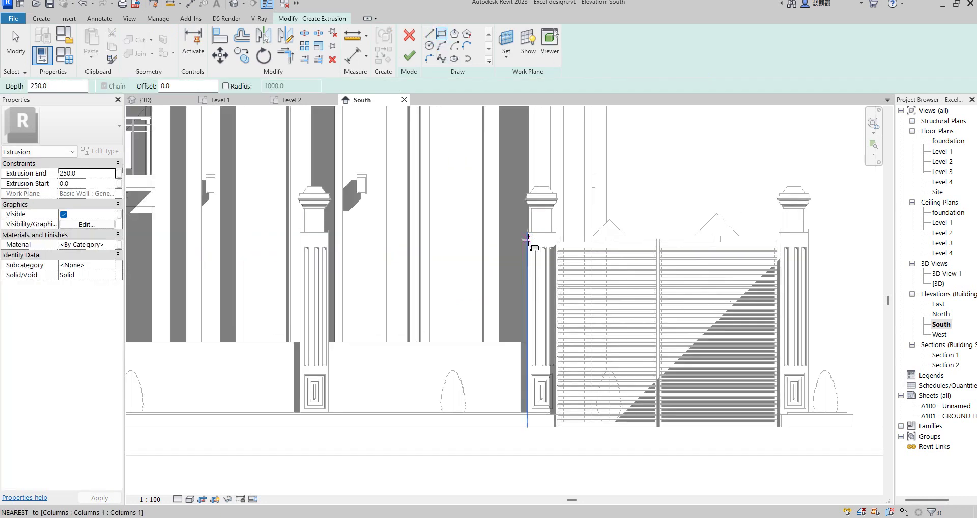
{"action": "left_click", "coordinate": [528, 240]}
{"action": "scroll", "coordinate": [430, 265], "scroll_direction": "down", "scroll_amount": 2}
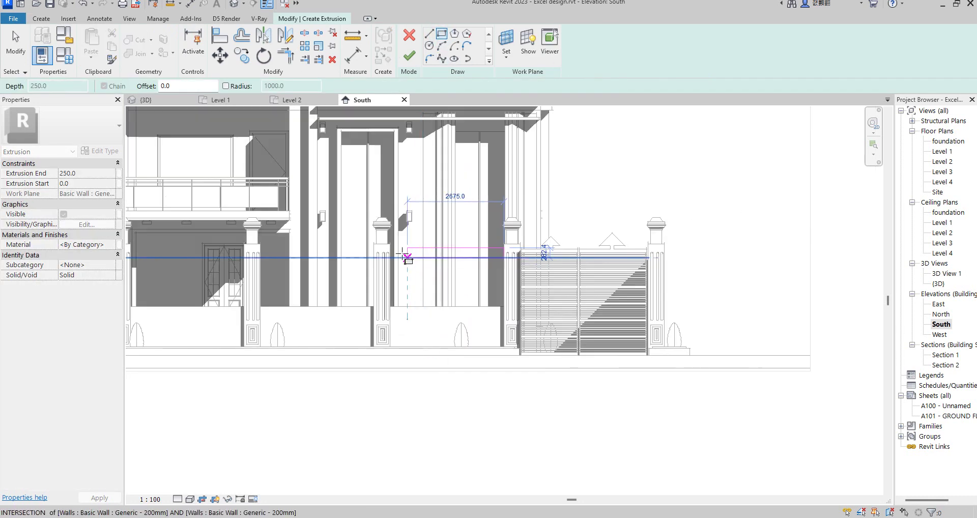
{"action": "scroll", "coordinate": [398, 260], "scroll_direction": "up", "scroll_amount": 2}
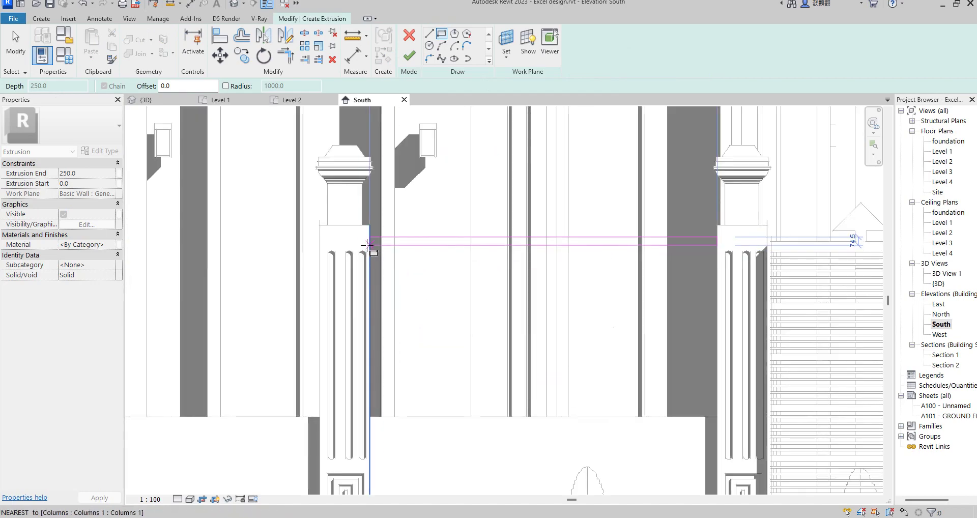
{"action": "left_click", "coordinate": [367, 243]}
{"action": "right_click", "coordinate": [546, 280]}
{"action": "left_click", "coordinate": [591, 295]}
{"action": "right_click", "coordinate": [557, 298]}
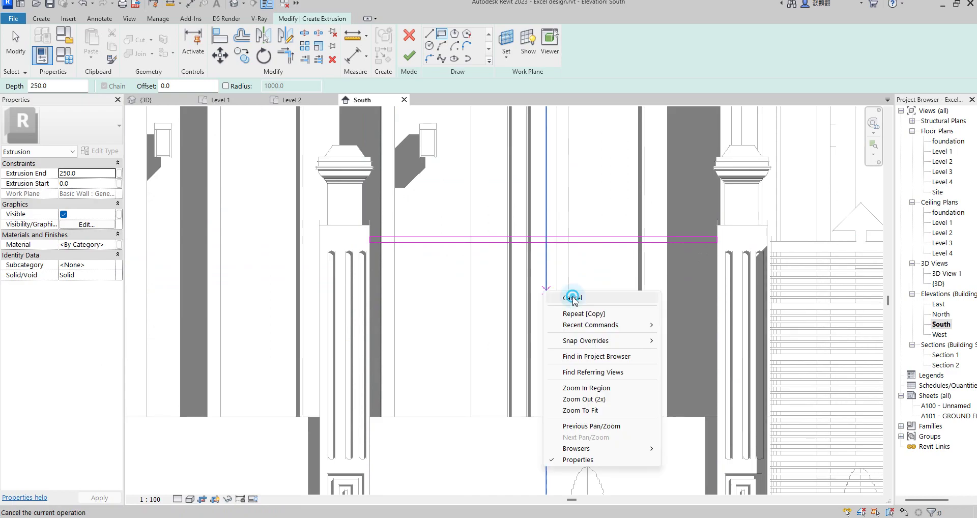
{"action": "left_click", "coordinate": [574, 303]}
Copy the rail rectangle straight down five times at about 160 mm spacing
{"action": "left_click_drag", "start_coordinate": [338, 226], "coordinate": [745, 311]}
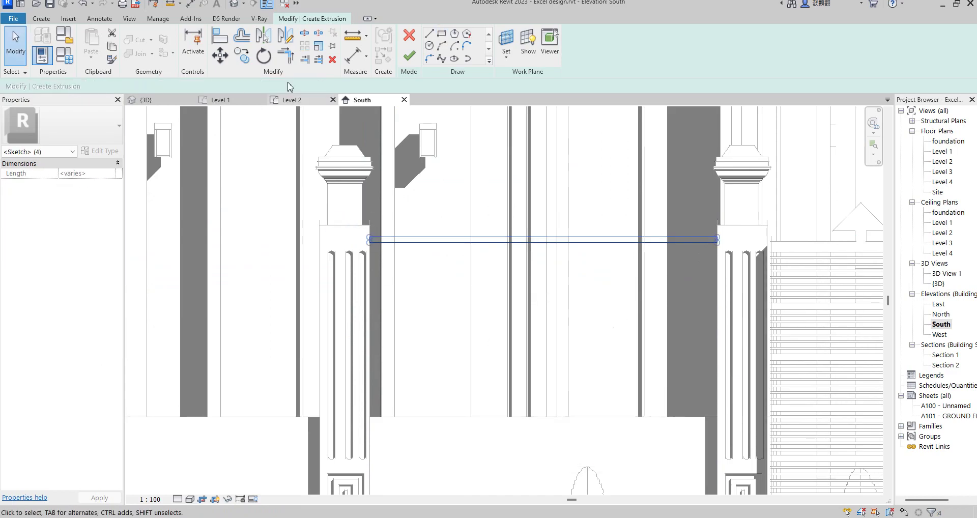
{"action": "left_click", "coordinate": [243, 55]}
{"action": "scroll", "coordinate": [700, 224], "scroll_direction": "up", "scroll_amount": 2}
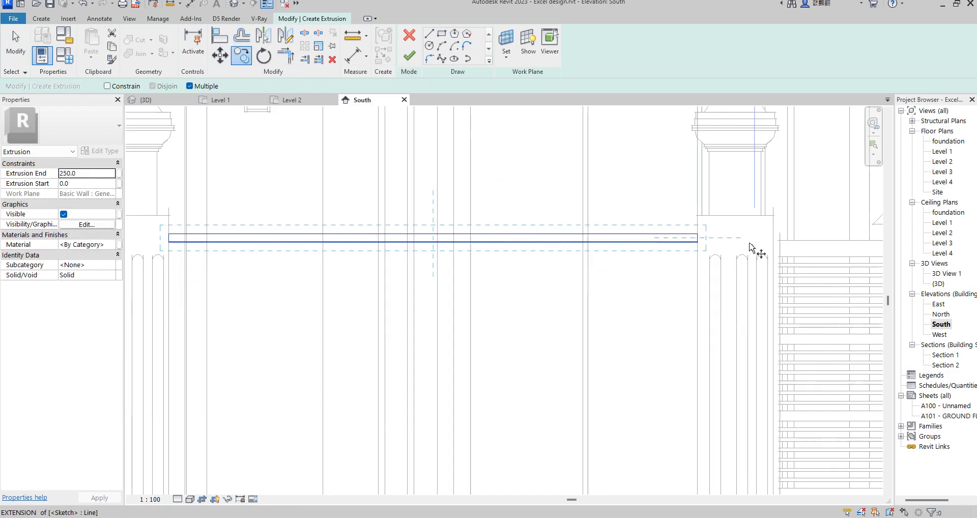
{"action": "left_click", "coordinate": [690, 211]}
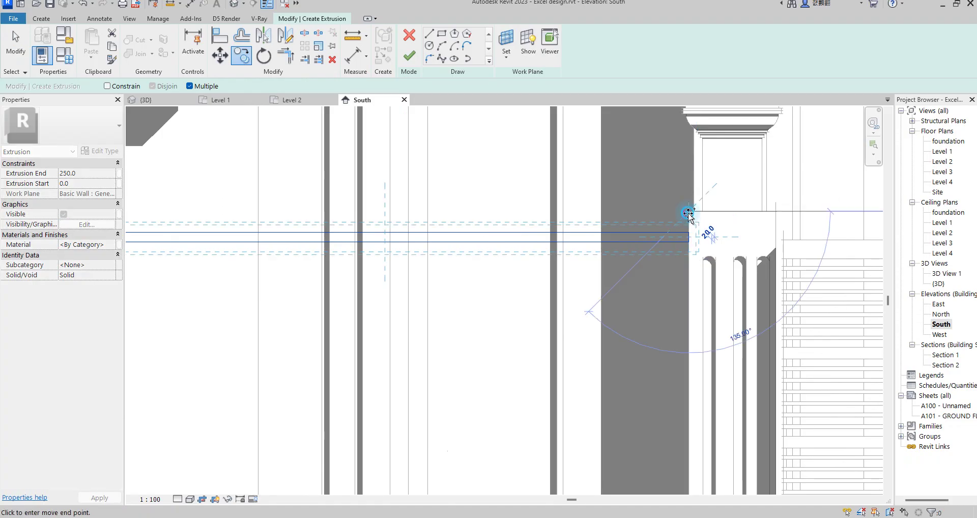
{"action": "left_click", "coordinate": [691, 243]}
{"action": "left_click", "coordinate": [691, 273]}
{"action": "left_click", "coordinate": [690, 304]}
{"action": "left_click", "coordinate": [691, 334]}
{"action": "left_click", "coordinate": [690, 365]}
Add four more copies of the rail at the same spacing, continuing down to just above the low wall
{"action": "scroll", "coordinate": [691, 365], "scroll_direction": "down", "scroll_amount": 2}
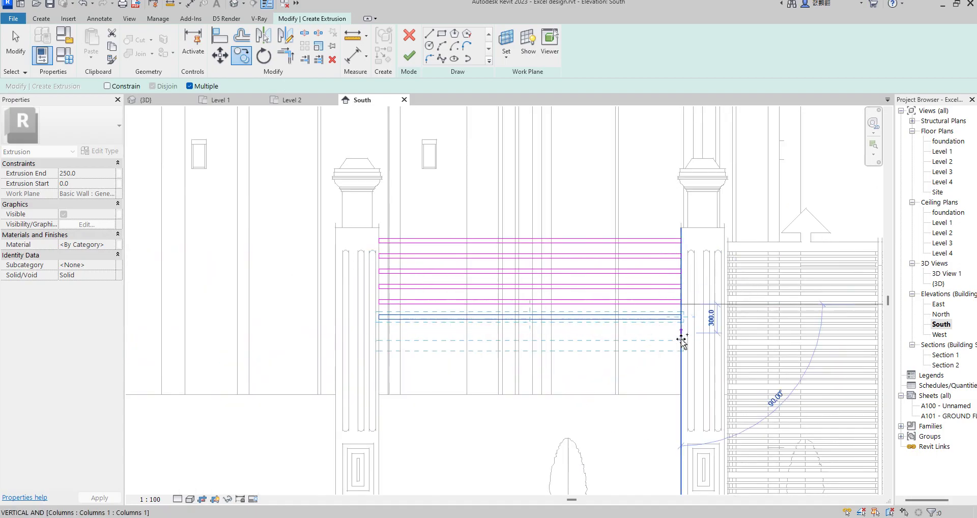
{"action": "left_click", "coordinate": [683, 308]}
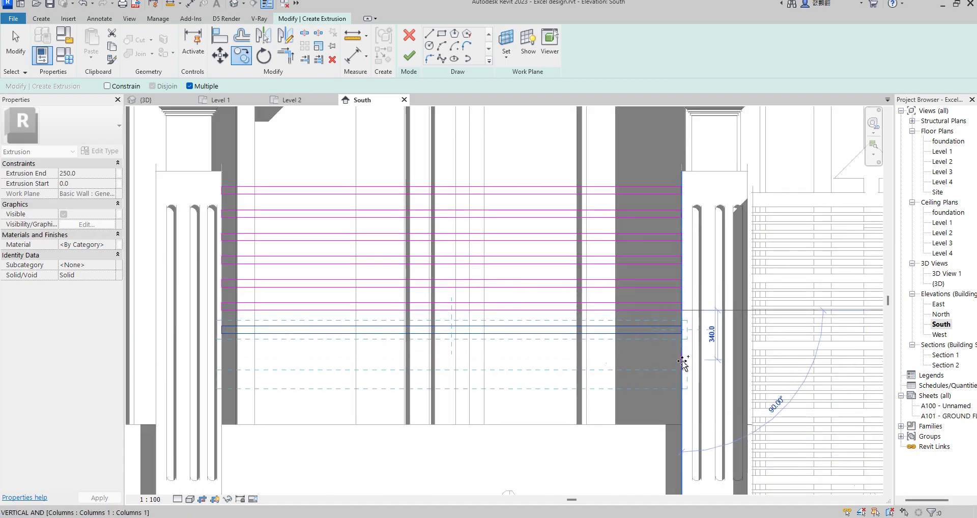
{"action": "left_click", "coordinate": [682, 340]}
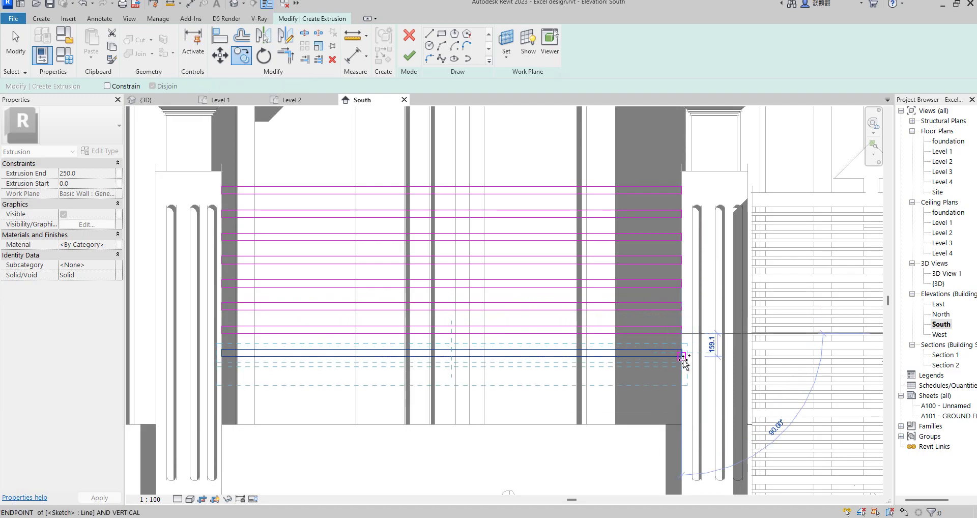
{"action": "scroll", "coordinate": [682, 353], "scroll_direction": "up", "scroll_amount": 2}
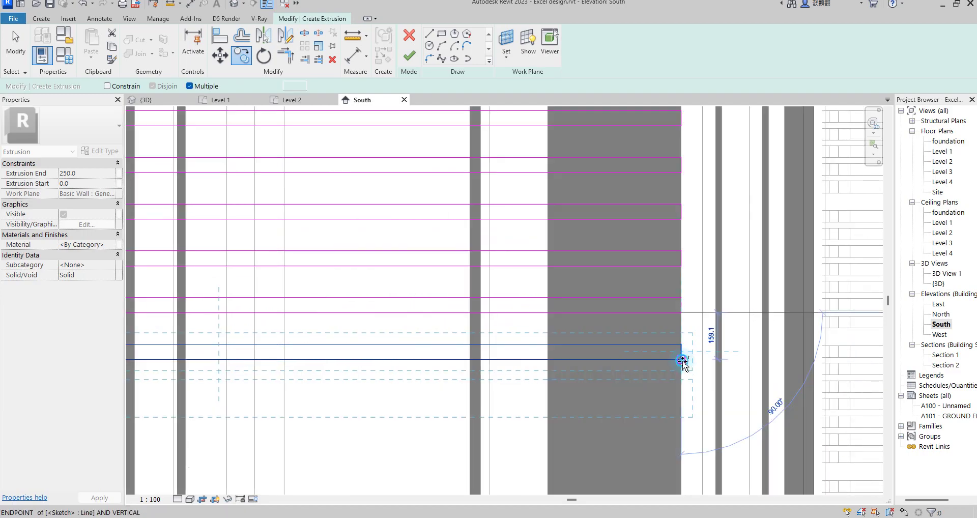
{"action": "left_click", "coordinate": [681, 407]}
{"action": "scroll", "coordinate": [656, 252], "scroll_direction": "down", "scroll_amount": 6}
{"action": "scroll", "coordinate": [689, 383], "scroll_direction": "up", "scroll_amount": 1}
{"action": "scroll", "coordinate": [688, 164], "scroll_direction": "down", "scroll_amount": 1}
{"action": "scroll", "coordinate": [700, 267], "scroll_direction": "down", "scroll_amount": 2}
{"action": "right_click", "coordinate": [699, 263]}
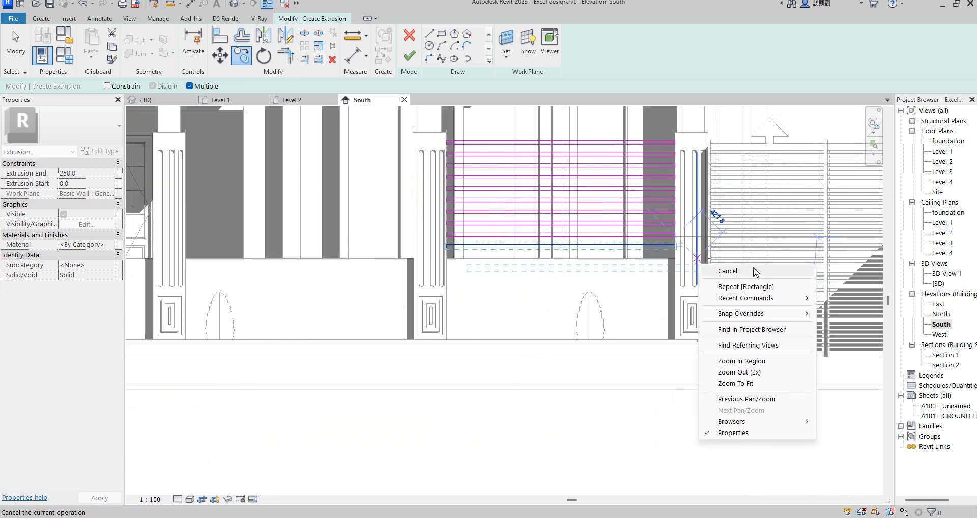
Try to move the left end lines of all ten sketched rails out to the far left end of the front boundary
{"action": "left_click", "coordinate": [722, 274]}
{"action": "scroll", "coordinate": [434, 135], "scroll_direction": "up", "scroll_amount": 3}
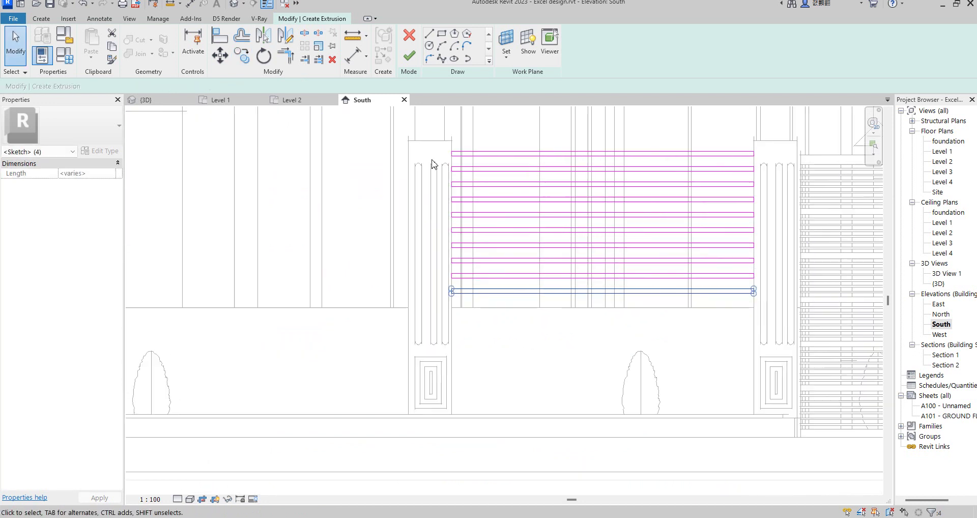
{"action": "scroll", "coordinate": [472, 151], "scroll_direction": "down", "scroll_amount": 5}
{"action": "left_click", "coordinate": [516, 242]}
{"action": "left_click", "coordinate": [224, 62]}
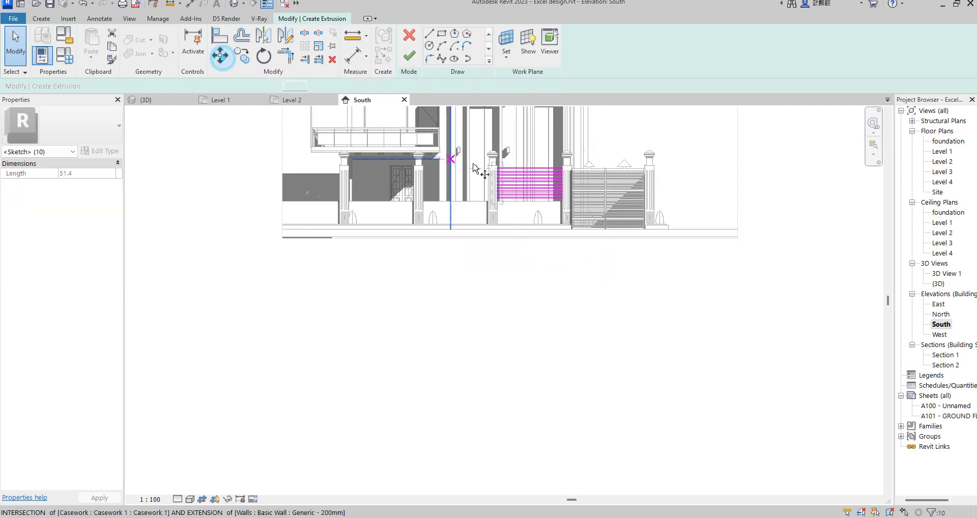
{"action": "scroll", "coordinate": [493, 166], "scroll_direction": "up", "scroll_amount": 5}
{"action": "left_click", "coordinate": [492, 173]}
{"action": "scroll", "coordinate": [327, 175], "scroll_direction": "down", "scroll_amount": 4}
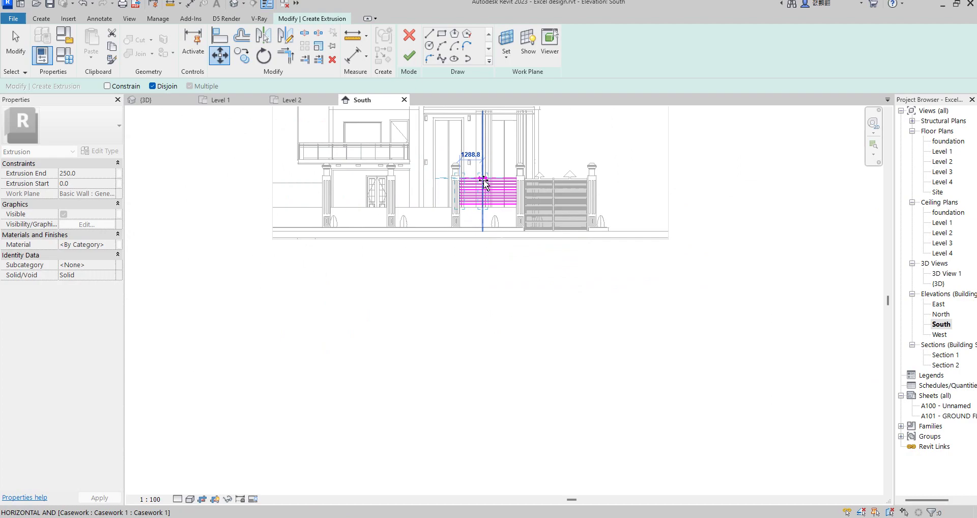
{"action": "left_click", "coordinate": [297, 180]}
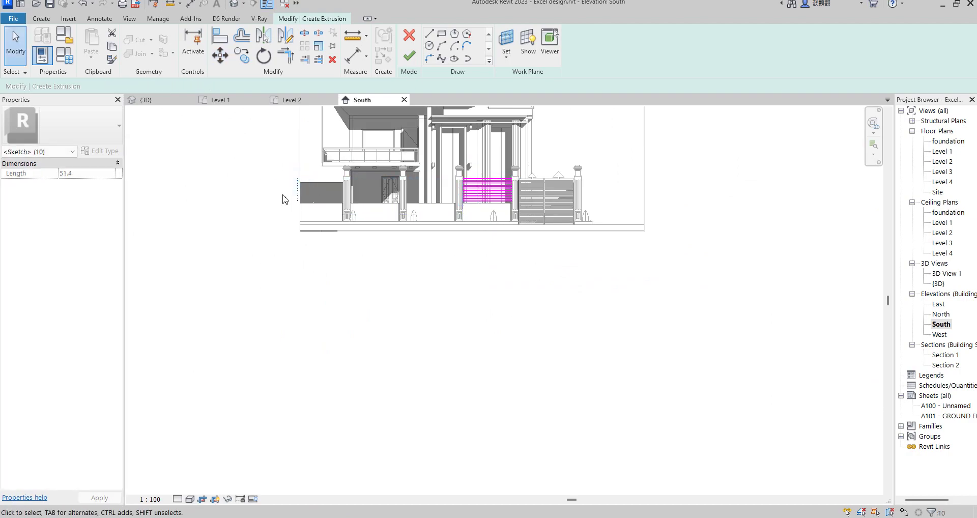
Check the moved end lines against the boundary columns and undo the move
{"action": "scroll", "coordinate": [285, 200], "scroll_direction": "up", "scroll_amount": 6}
{"action": "scroll", "coordinate": [285, 178], "scroll_direction": "down", "scroll_amount": 5}
{"action": "scroll", "coordinate": [478, 176], "scroll_direction": "up", "scroll_amount": 3}
{"action": "scroll", "coordinate": [284, 186], "scroll_direction": "down", "scroll_amount": 2}
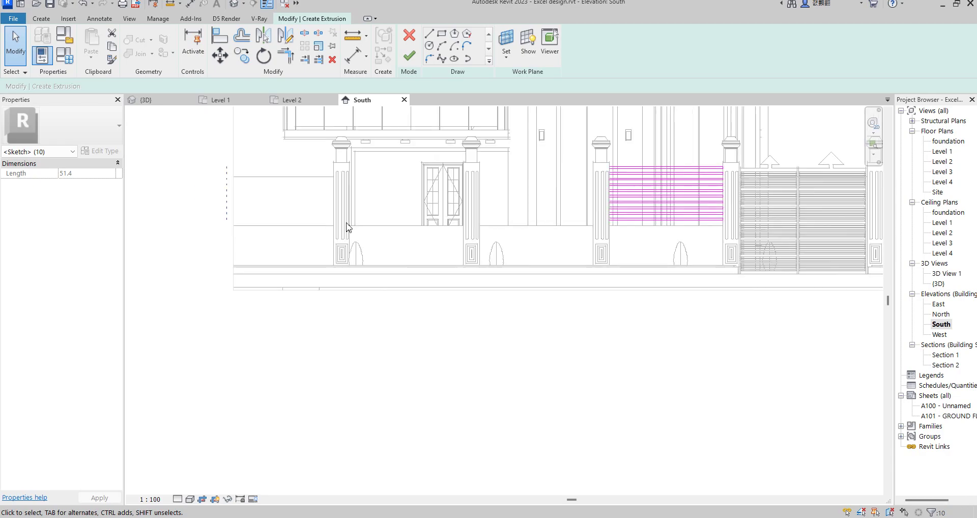
{"action": "scroll", "coordinate": [617, 174], "scroll_direction": "up", "scroll_amount": 4}
{"action": "scroll", "coordinate": [616, 173], "scroll_direction": "down", "scroll_amount": 2}
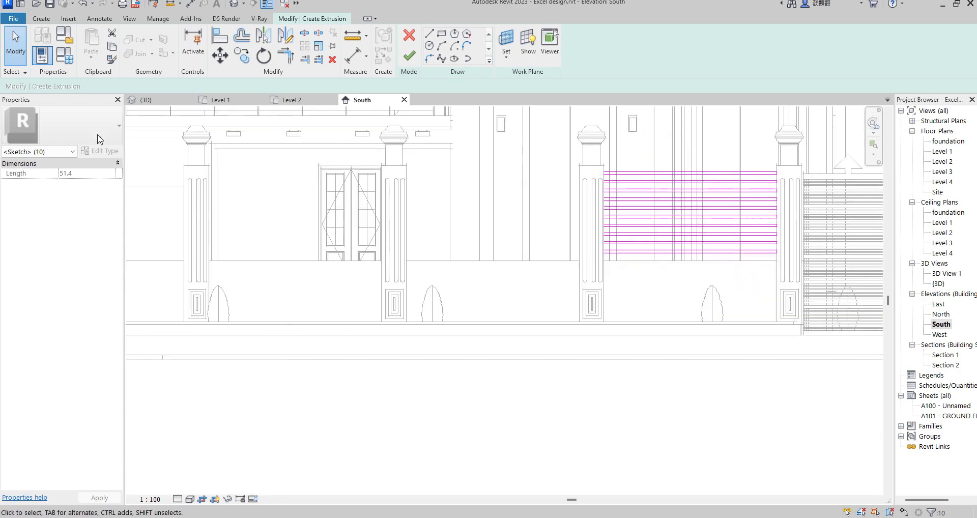
{"action": "scroll", "coordinate": [227, 253], "scroll_direction": "down", "scroll_amount": 3}
{"action": "scroll", "coordinate": [251, 198], "scroll_direction": "up", "scroll_amount": 1}
{"action": "scroll", "coordinate": [285, 253], "scroll_direction": "down", "scroll_amount": 2}
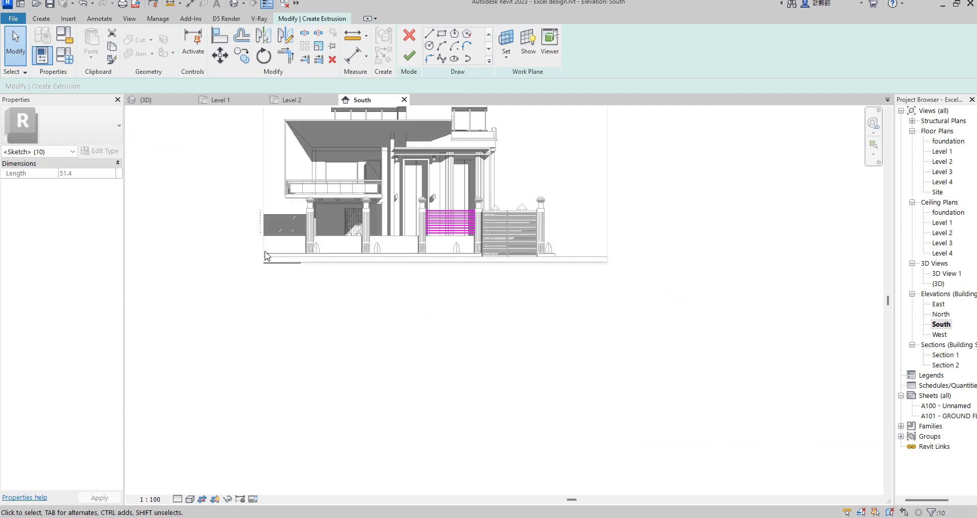
{"action": "key", "text": "Escape"}
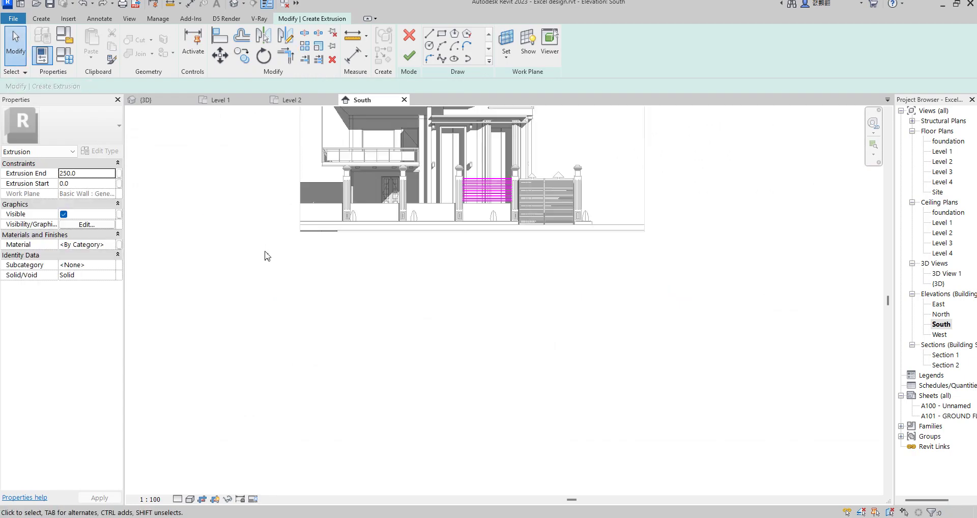
Complete the rail extrusion with the Aluminium(11) material and finish the in-place model
{"action": "scroll", "coordinate": [371, 214], "scroll_direction": "up", "scroll_amount": 2}
{"action": "left_click", "coordinate": [411, 60]}
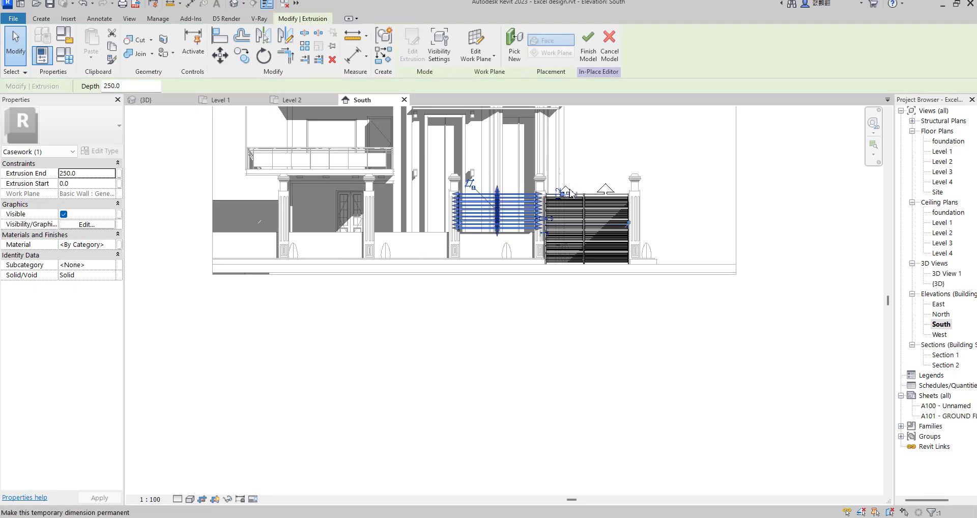
{"action": "left_click", "coordinate": [111, 244]}
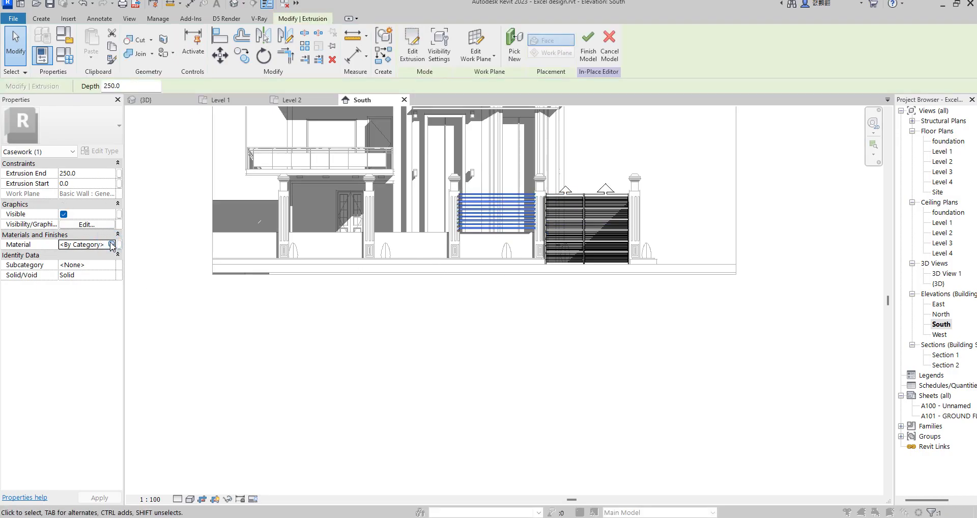
{"action": "left_click", "coordinate": [112, 245]}
{"action": "left_click", "coordinate": [167, 262]}
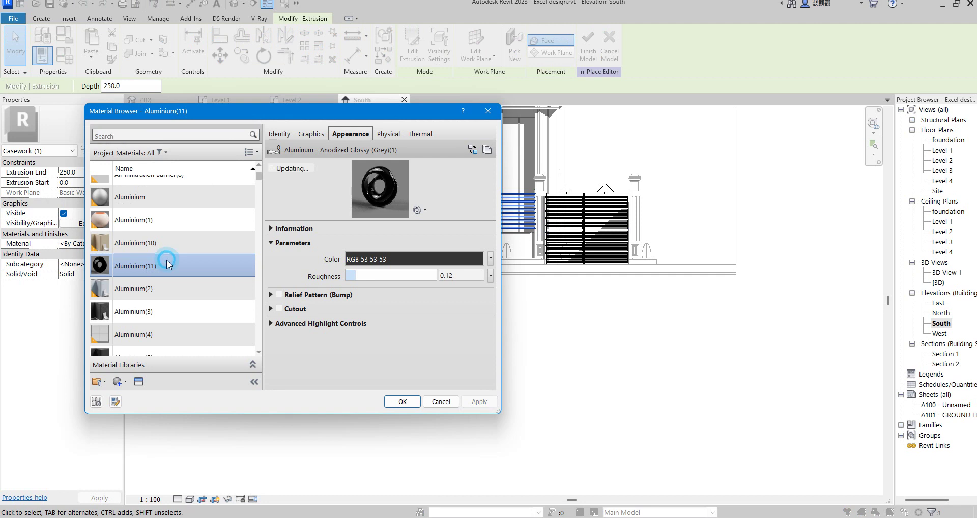
{"action": "left_click", "coordinate": [403, 403]}
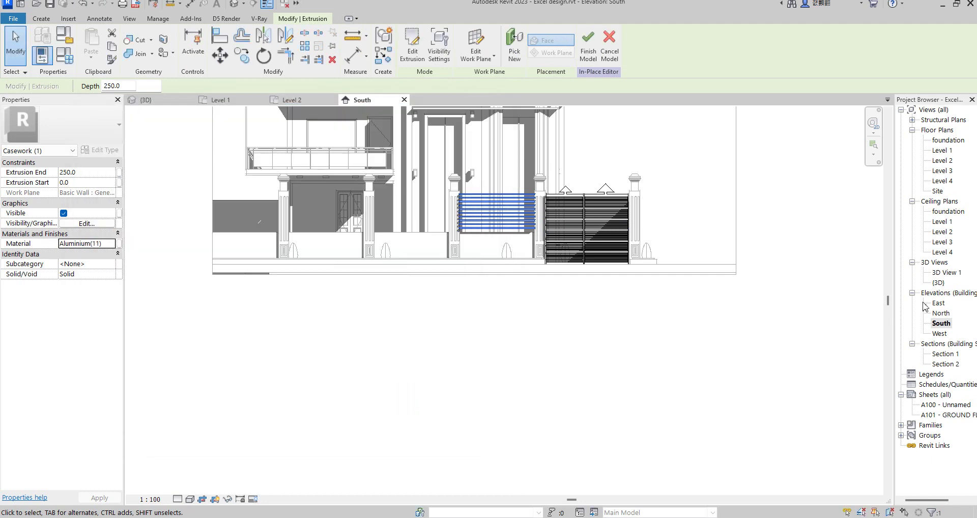
{"action": "left_click", "coordinate": [587, 52]}
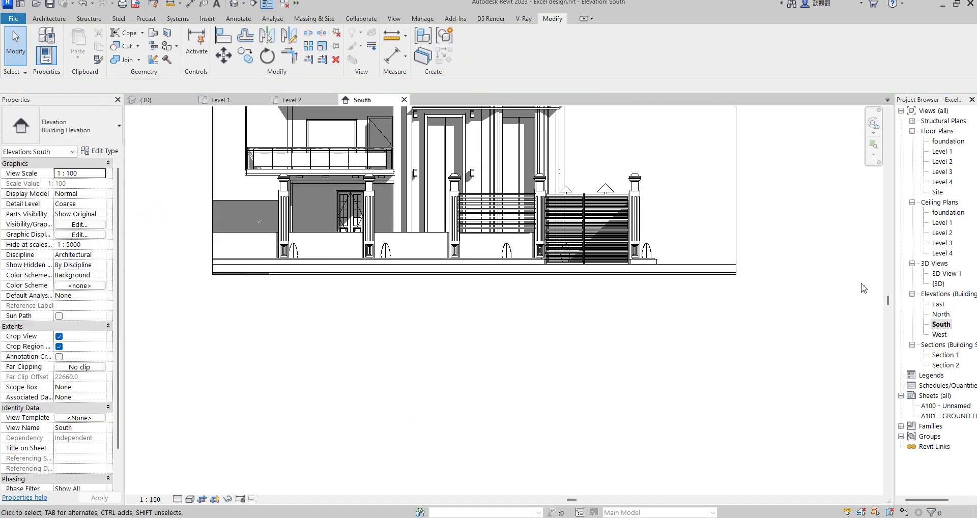
Try to move the gate model together with its rails towards the house in the Level 1 plan, in line with the columns
{"action": "double_click", "coordinate": [938, 284]}
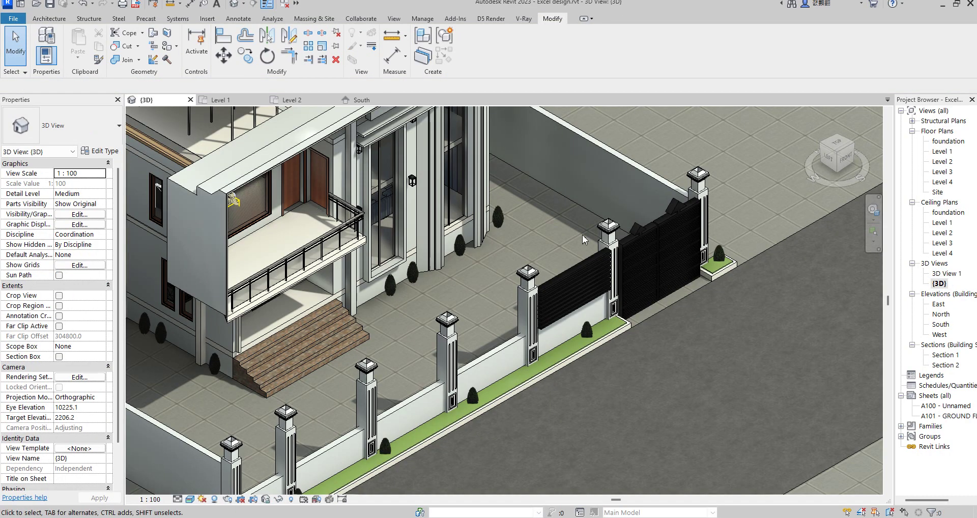
{"action": "scroll", "coordinate": [582, 234], "scroll_direction": "up", "scroll_amount": 5}
{"action": "scroll", "coordinate": [575, 220], "scroll_direction": "down", "scroll_amount": 3}
{"action": "left_click", "coordinate": [520, 227]}
{"action": "scroll", "coordinate": [520, 227], "scroll_direction": "down", "scroll_amount": 4}
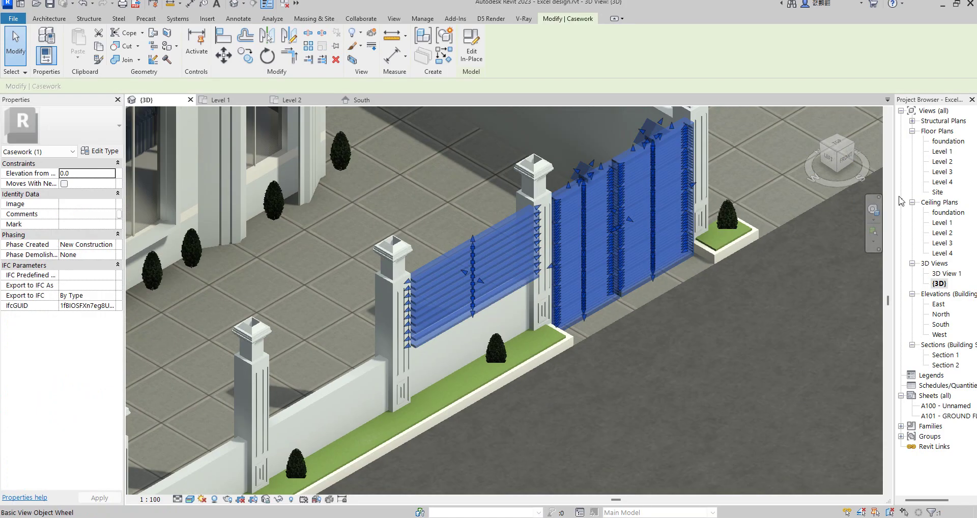
{"action": "double_click", "coordinate": [944, 152]}
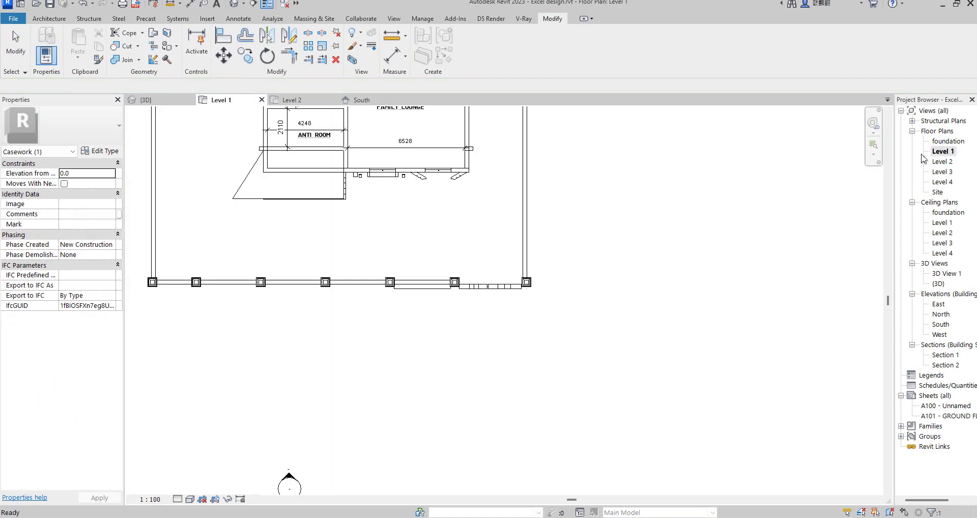
{"action": "scroll", "coordinate": [436, 323], "scroll_direction": "up", "scroll_amount": 3}
{"action": "scroll", "coordinate": [526, 288], "scroll_direction": "up", "scroll_amount": 2}
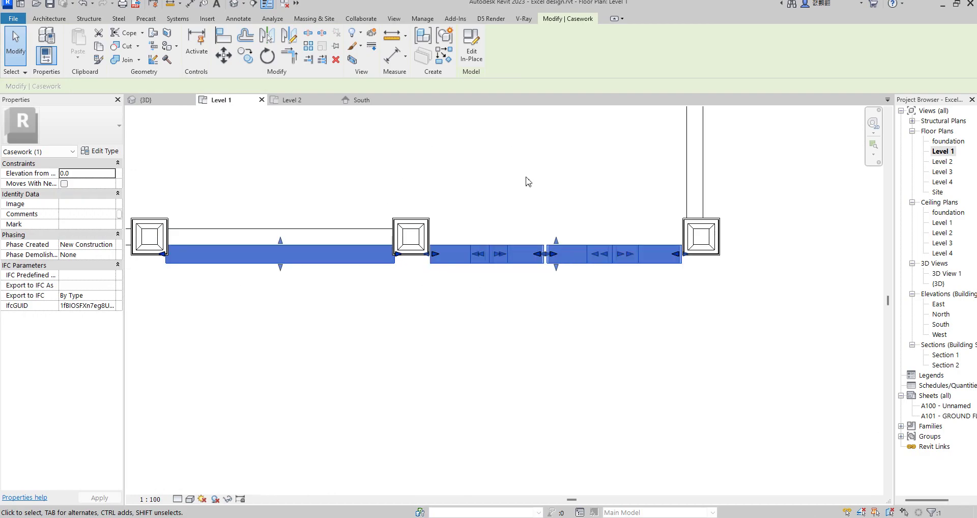
{"action": "left_click", "coordinate": [232, 54]}
{"action": "left_click", "coordinate": [85, 86]}
{"action": "left_click", "coordinate": [683, 252]}
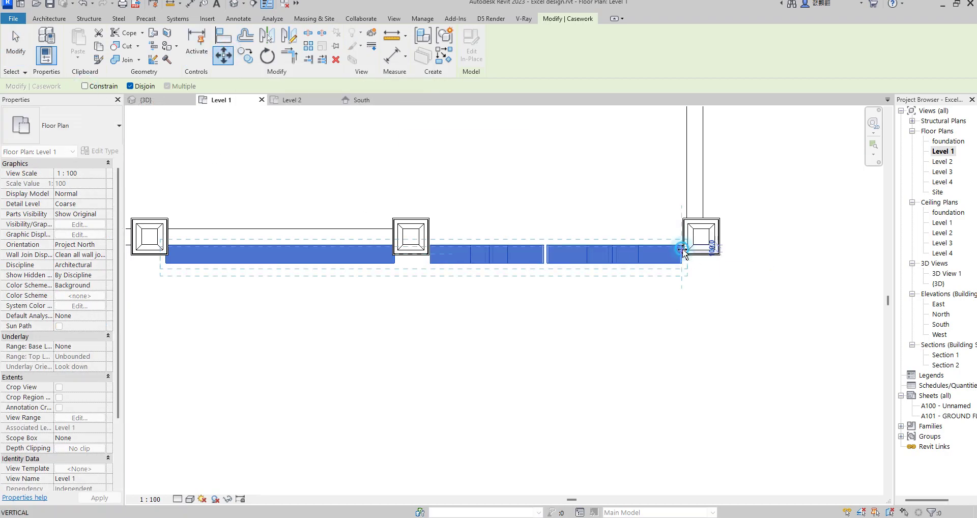
{"action": "left_click", "coordinate": [684, 230]}
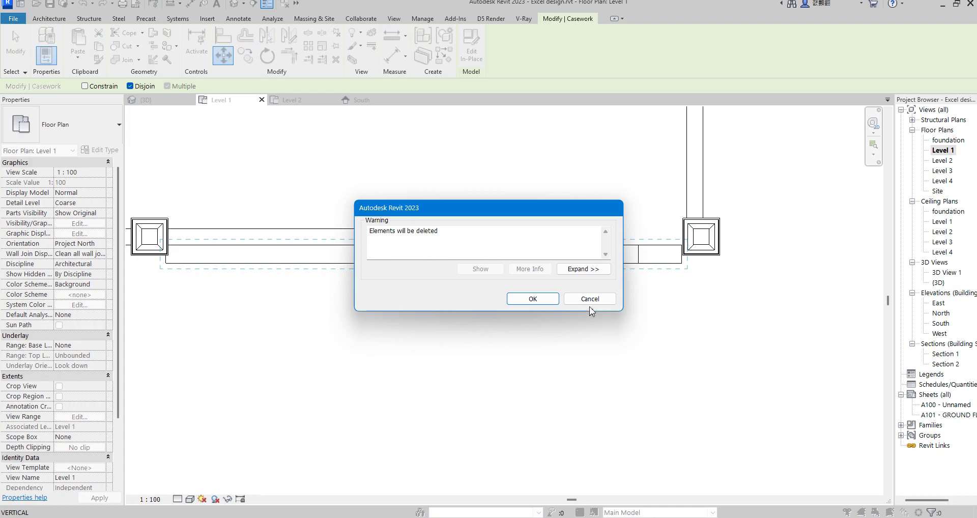
{"action": "left_click", "coordinate": [546, 298]}
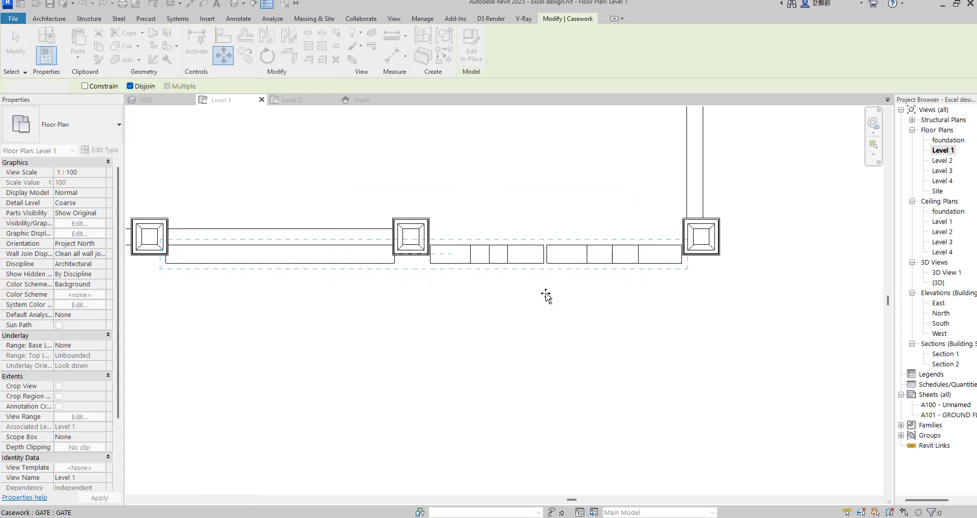
Reshape the double-leaf gate's depth in plan so it becomes a thin panel centred between its two columns
{"action": "scroll", "coordinate": [578, 273], "scroll_direction": "up", "scroll_amount": 5}
{"action": "left_click_drag", "start_coordinate": [557, 254], "coordinate": [559, 199]}
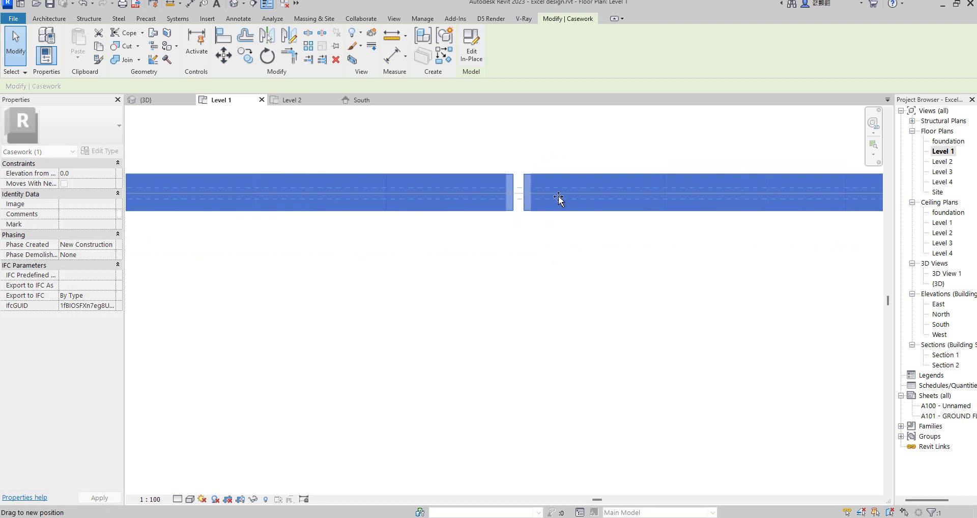
{"action": "left_click", "coordinate": [607, 259]}
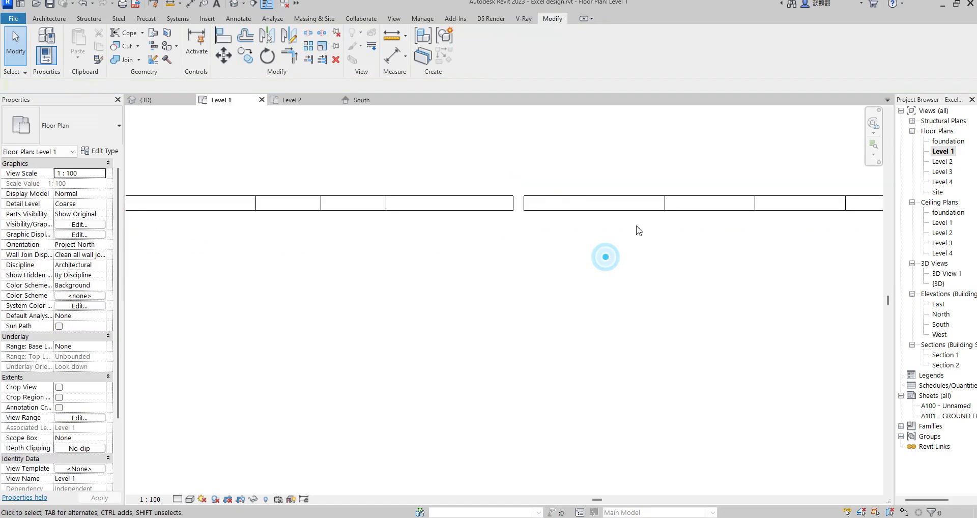
Reduce the rails' depth in plan to about 52 mm, placing them near the middle of the low wall
{"action": "scroll", "coordinate": [633, 230], "scroll_direction": "down", "scroll_amount": 3}
{"action": "scroll", "coordinate": [635, 234], "scroll_direction": "down", "scroll_amount": 2}
{"action": "left_click", "coordinate": [332, 227]}
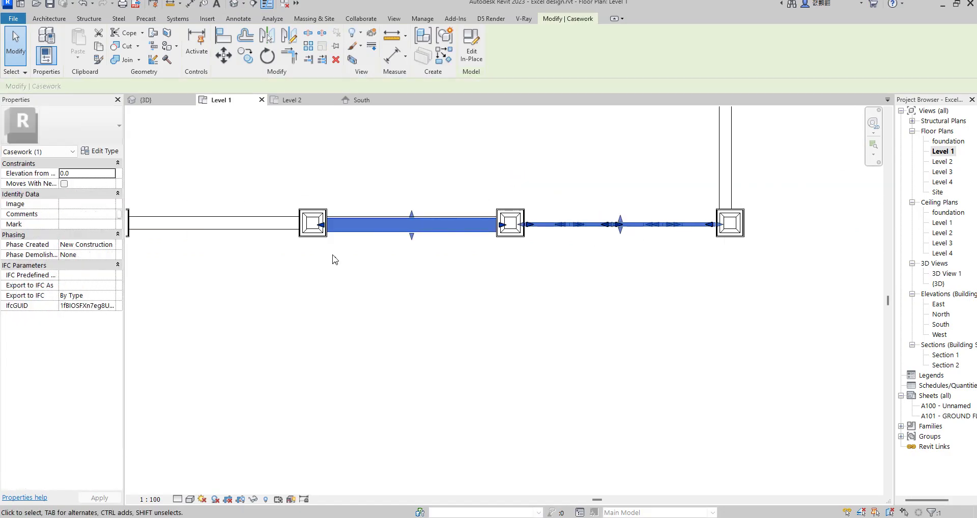
{"action": "scroll", "coordinate": [350, 247], "scroll_direction": "up", "scroll_amount": 2}
{"action": "left_click_drag", "start_coordinate": [457, 223], "coordinate": [458, 208]}
{"action": "scroll", "coordinate": [457, 203], "scroll_direction": "up", "scroll_amount": 2}
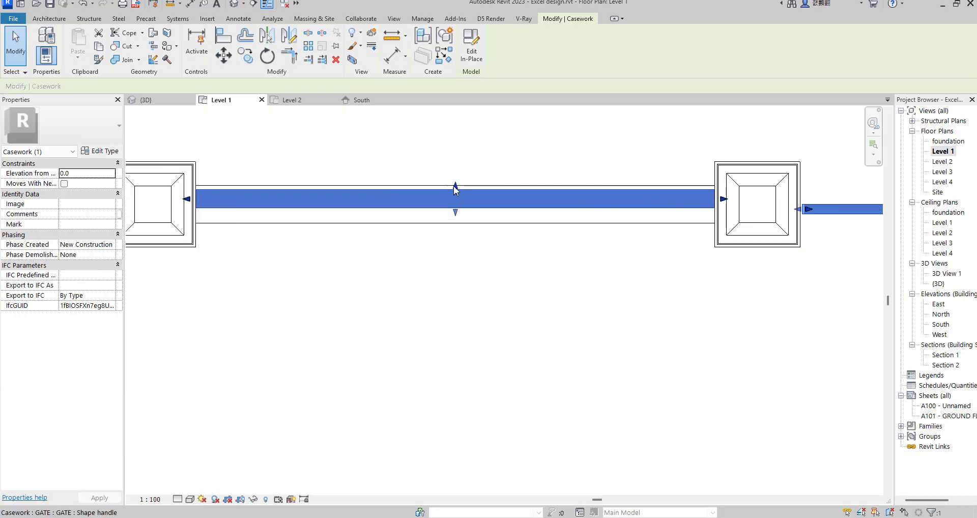
{"action": "scroll", "coordinate": [457, 191], "scroll_direction": "up", "scroll_amount": 2}
{"action": "left_click_drag", "start_coordinate": [457, 192], "coordinate": [559, 309]}
{"action": "left_click", "coordinate": [559, 306]}
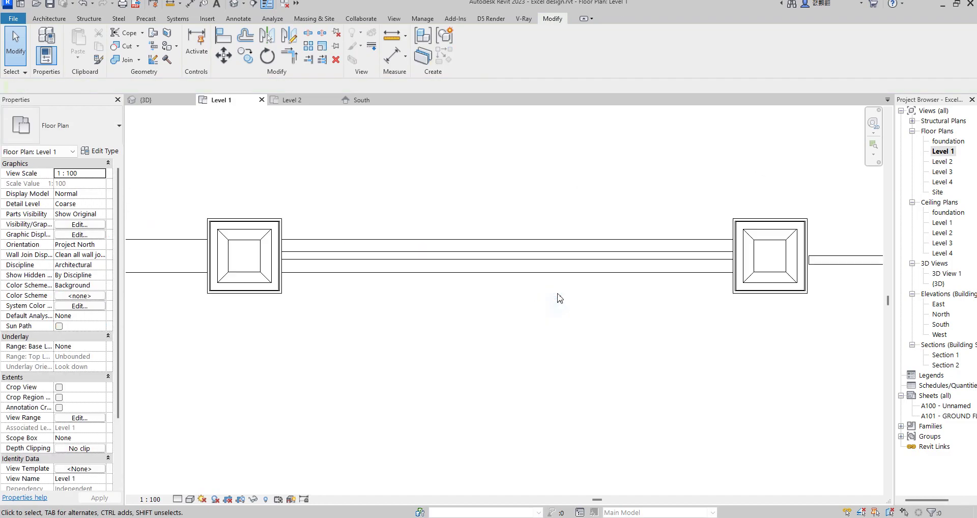
Open the gate model for in-place editing in the 3D view and select the rail extrusion
{"action": "scroll", "coordinate": [559, 302], "scroll_direction": "down", "scroll_amount": 3}
{"action": "double_click", "coordinate": [938, 284]}
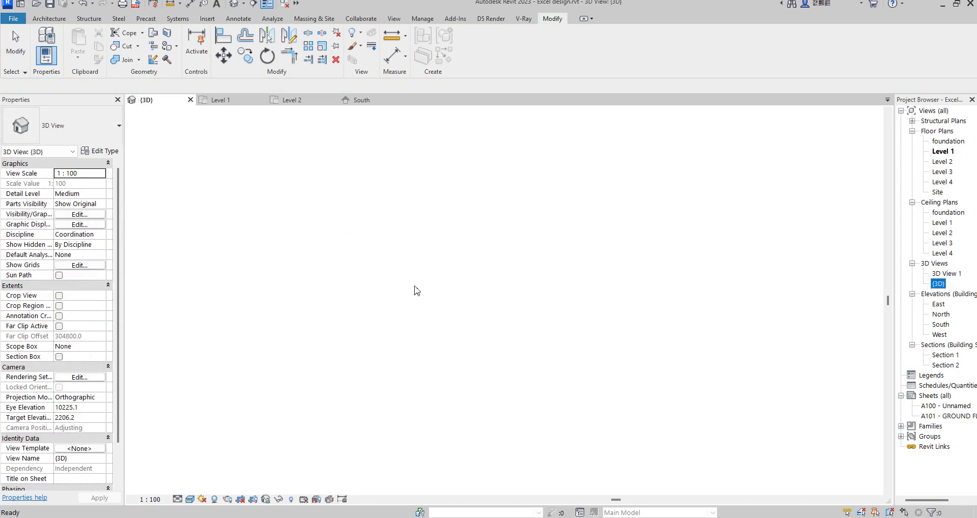
{"action": "scroll", "coordinate": [583, 330], "scroll_direction": "down", "scroll_amount": 4}
{"action": "scroll", "coordinate": [560, 300], "scroll_direction": "up", "scroll_amount": 2}
{"action": "scroll", "coordinate": [552, 294], "scroll_direction": "down", "scroll_amount": 2}
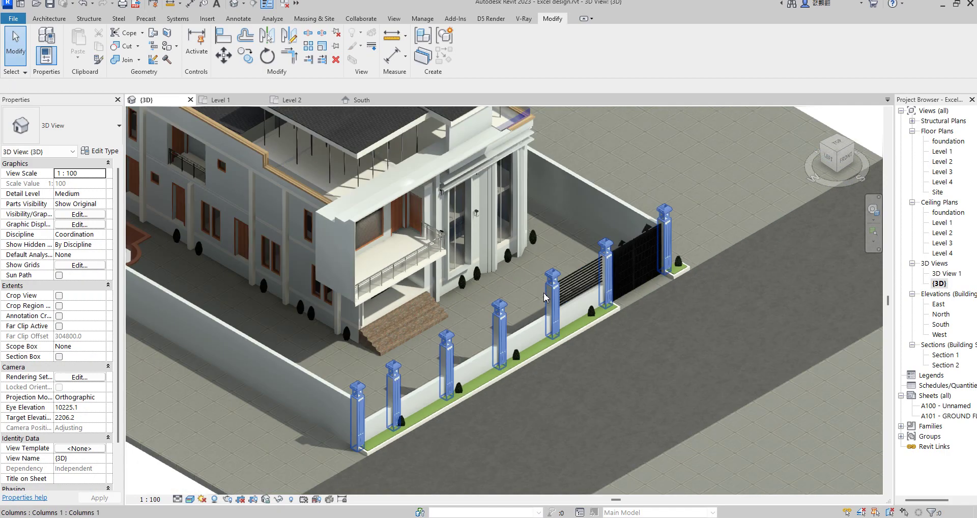
{"action": "left_click", "coordinate": [579, 280]}
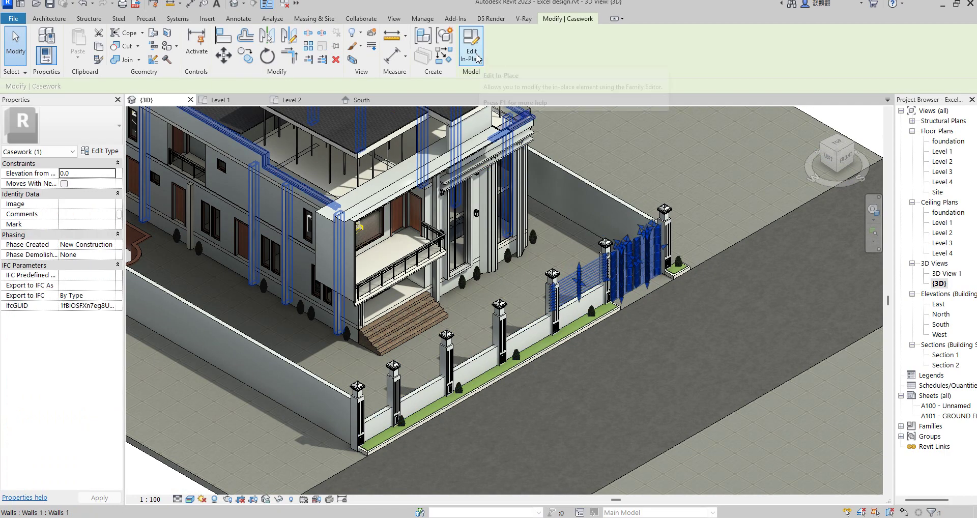
{"action": "double_click", "coordinate": [826, 317]}
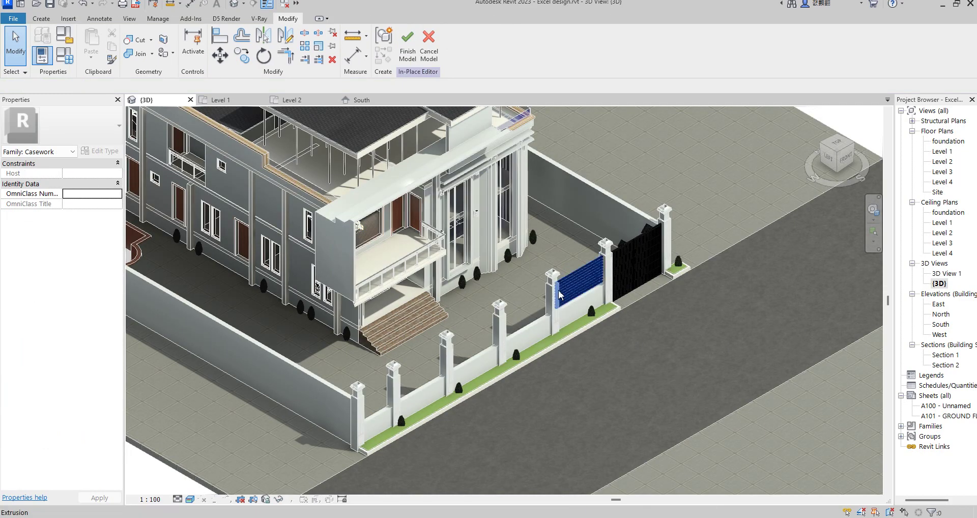
{"action": "scroll", "coordinate": [575, 293], "scroll_direction": "up", "scroll_amount": 3}
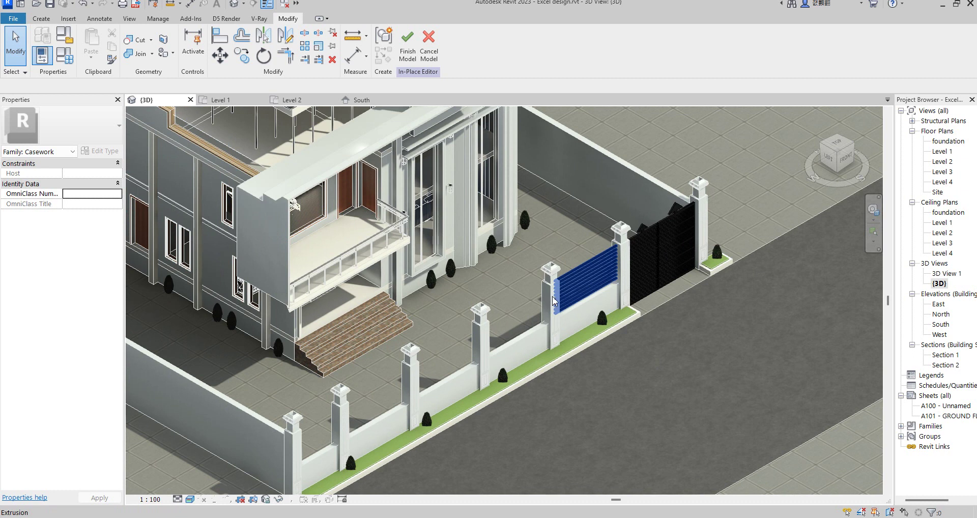
{"action": "left_click", "coordinate": [553, 301]}
{"action": "scroll", "coordinate": [551, 305], "scroll_direction": "up", "scroll_amount": 1}
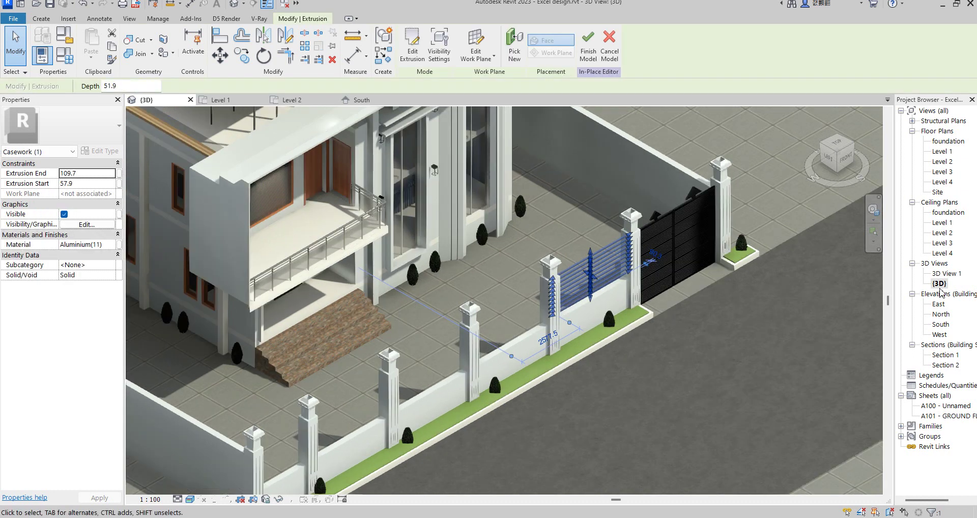
{"action": "scroll", "coordinate": [559, 290], "scroll_direction": "down", "scroll_amount": 2}
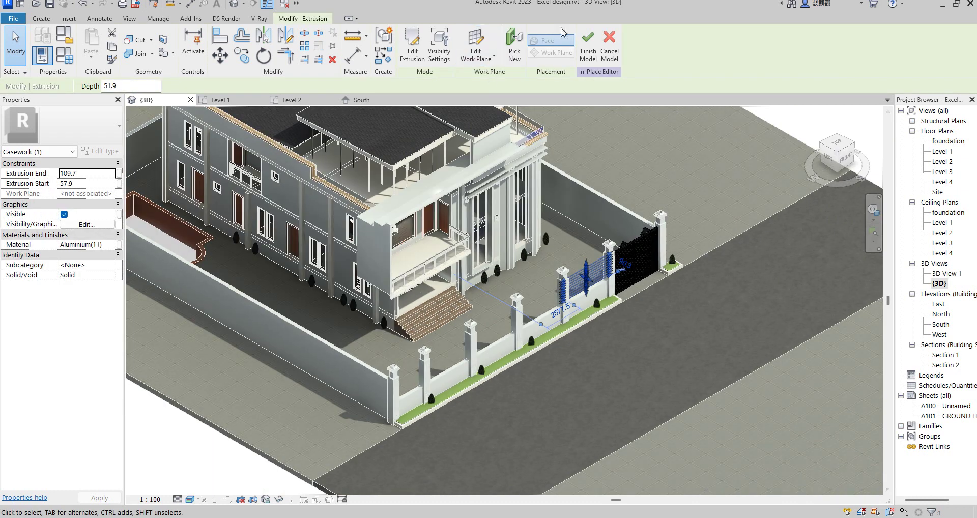
Extend the South elevation's crop region to the left beyond the last column of the front boundary
{"action": "double_click", "coordinate": [940, 324]}
{"action": "scroll", "coordinate": [454, 236], "scroll_direction": "down", "scroll_amount": 3}
{"action": "left_click", "coordinate": [368, 196]}
{"action": "left_click_drag", "start_coordinate": [367, 182], "coordinate": [310, 192]}
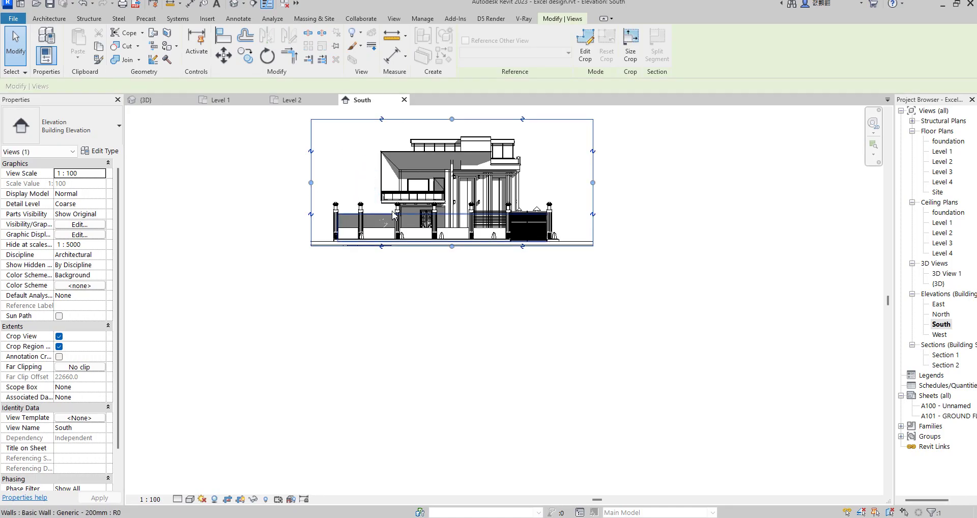
Open the gate and rails model for in-place editing from the South elevation
{"action": "scroll", "coordinate": [473, 216], "scroll_direction": "up", "scroll_amount": 4}
{"action": "scroll", "coordinate": [501, 213], "scroll_direction": "up", "scroll_amount": 1}
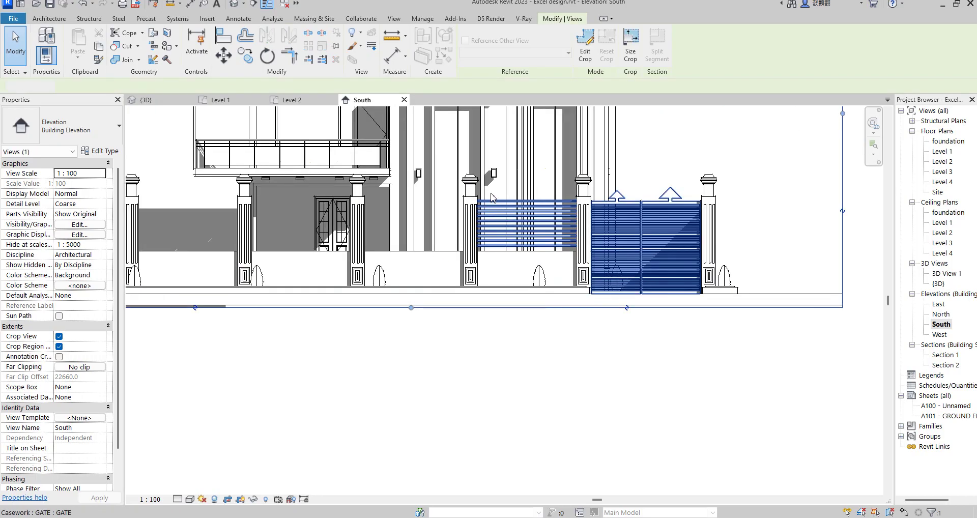
{"action": "left_click", "coordinate": [500, 208]}
{"action": "left_click", "coordinate": [478, 59]}
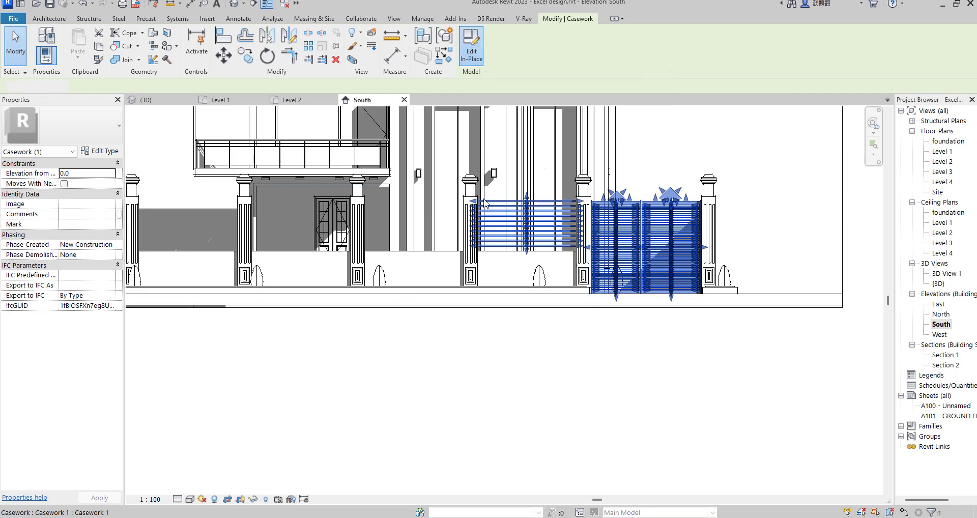
Stretch the horizontal rails across the remaining fence bays to the last column at the boundary's far end and finish the in-place model
{"action": "left_click", "coordinate": [477, 205]}
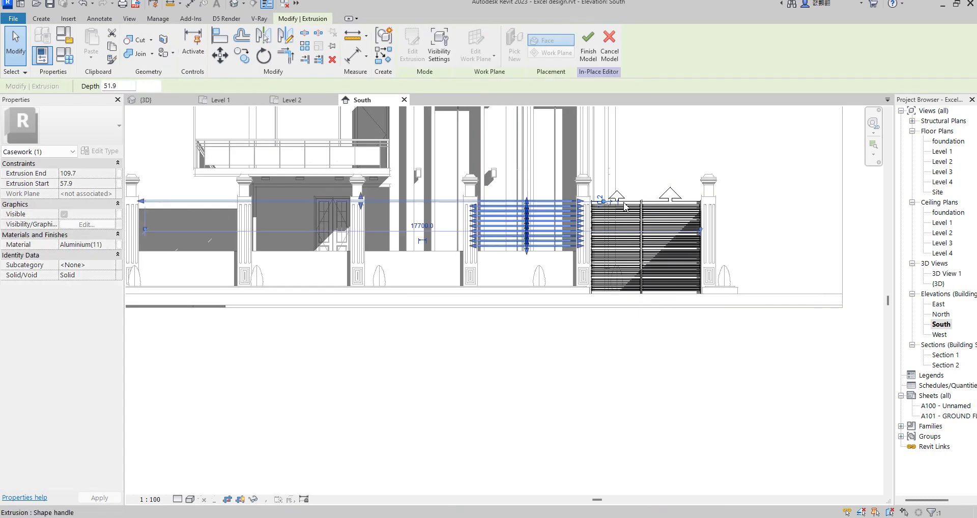
{"action": "scroll", "coordinate": [648, 212], "scroll_direction": "down", "scroll_amount": 2}
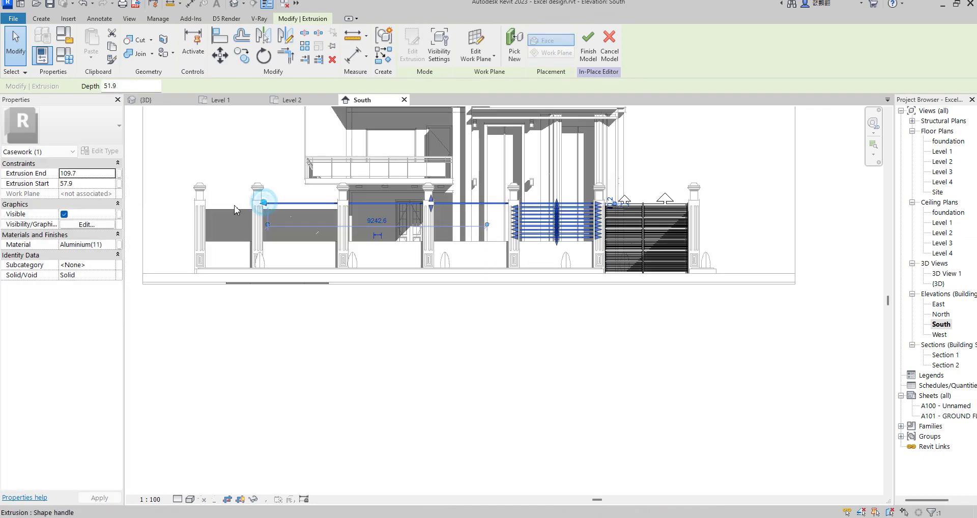
{"action": "left_click_drag", "start_coordinate": [205, 204], "coordinate": [205, 204]}
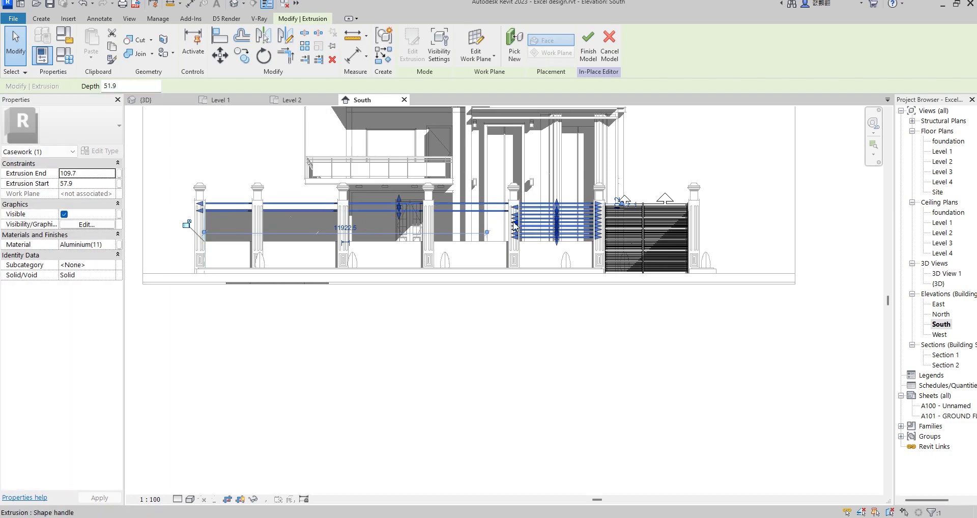
{"action": "left_click_drag", "start_coordinate": [207, 220], "coordinate": [206, 225]}
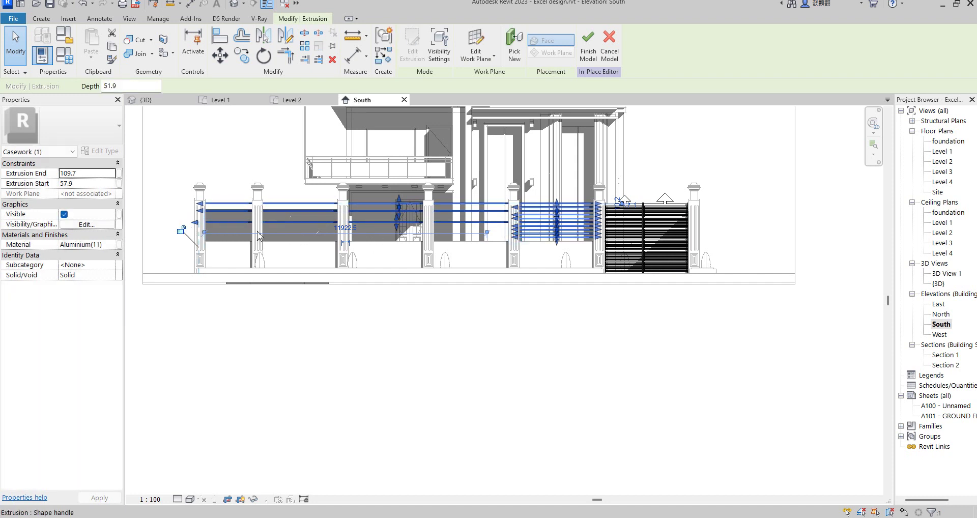
{"action": "left_click_drag", "start_coordinate": [206, 230], "coordinate": [204, 233]}
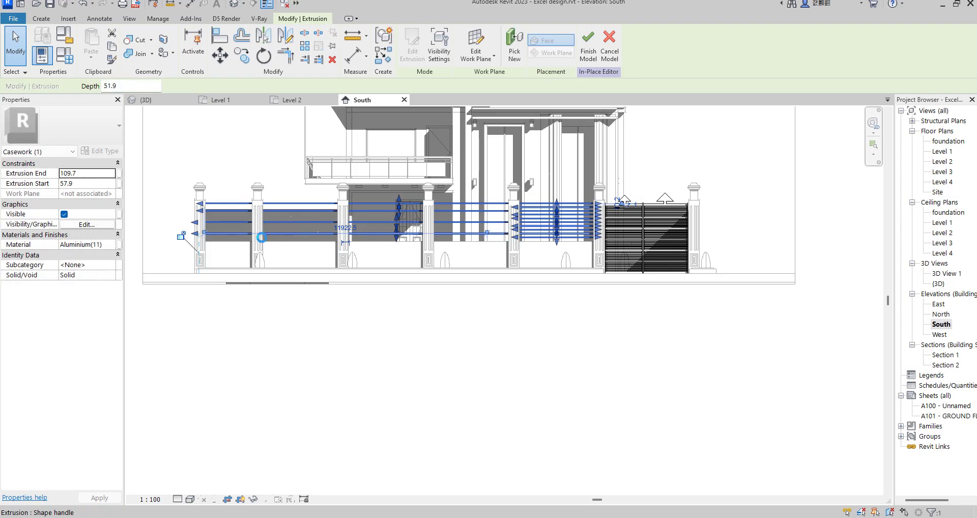
{"action": "left_click_drag", "start_coordinate": [204, 233], "coordinate": [206, 245]}
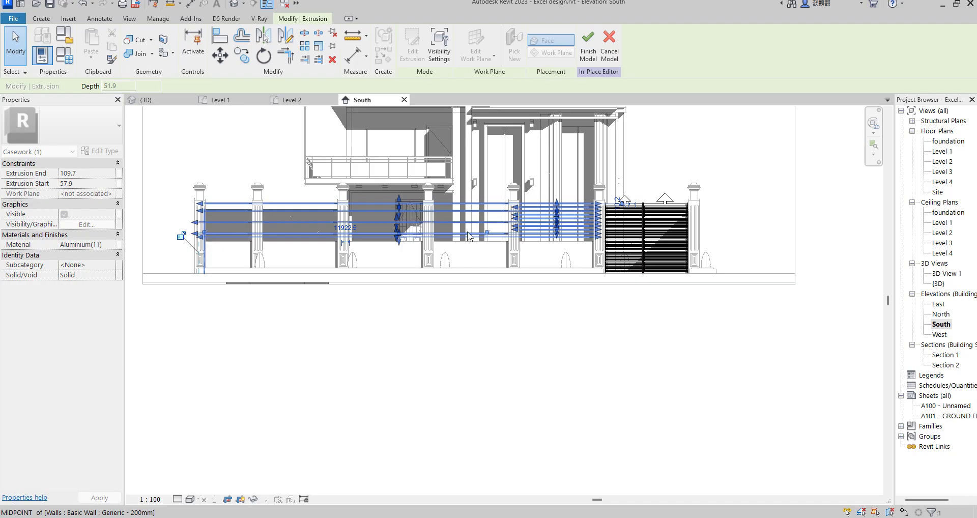
{"action": "left_click_drag", "start_coordinate": [317, 224], "coordinate": [210, 233]}
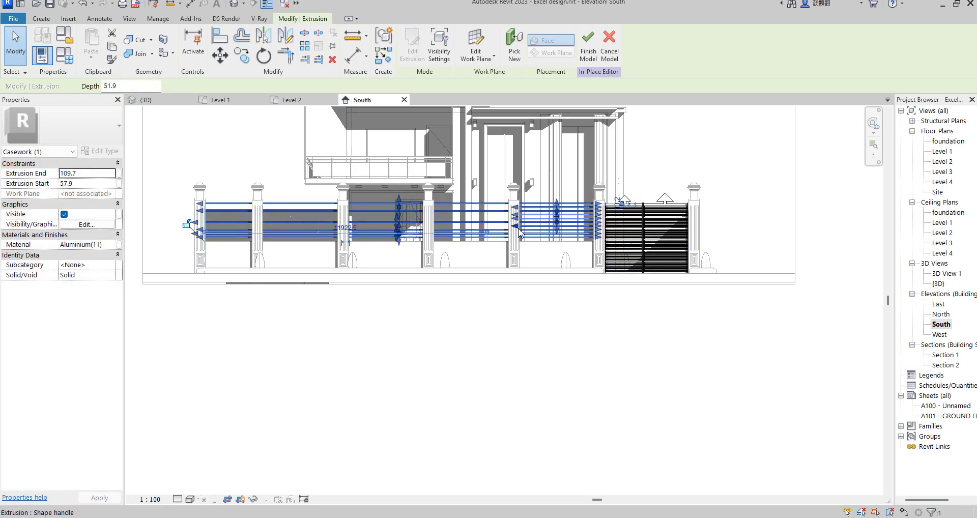
{"action": "mouse_move", "coordinate": [199, 227]}
{"action": "left_mouse_down"}
{"action": "mouse_move", "coordinate": [223, 216]}
{"action": "mouse_move", "coordinate": [207, 211]}
{"action": "left_mouse_up"}
{"action": "left_click", "coordinate": [422, 332]}
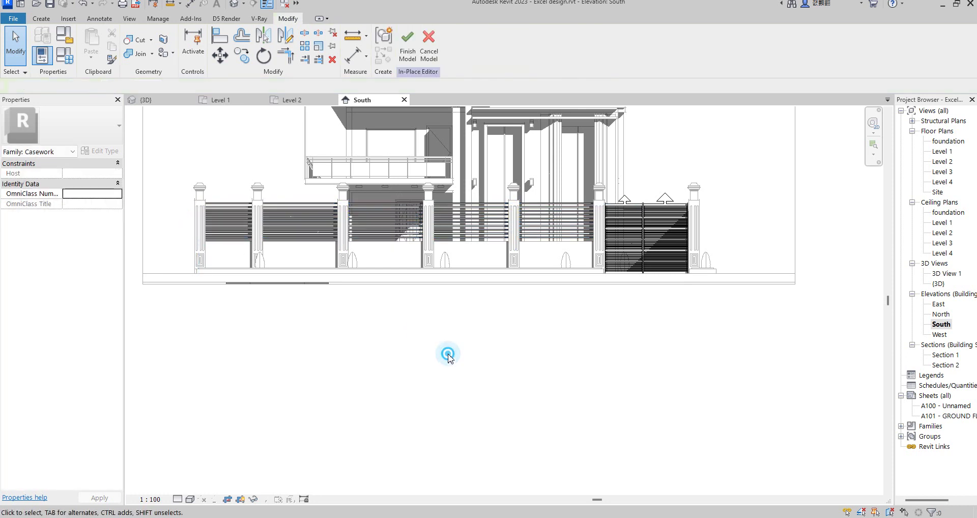
{"action": "scroll", "coordinate": [451, 364], "scroll_direction": "down", "scroll_amount": 3}
{"action": "left_click", "coordinate": [407, 41]}
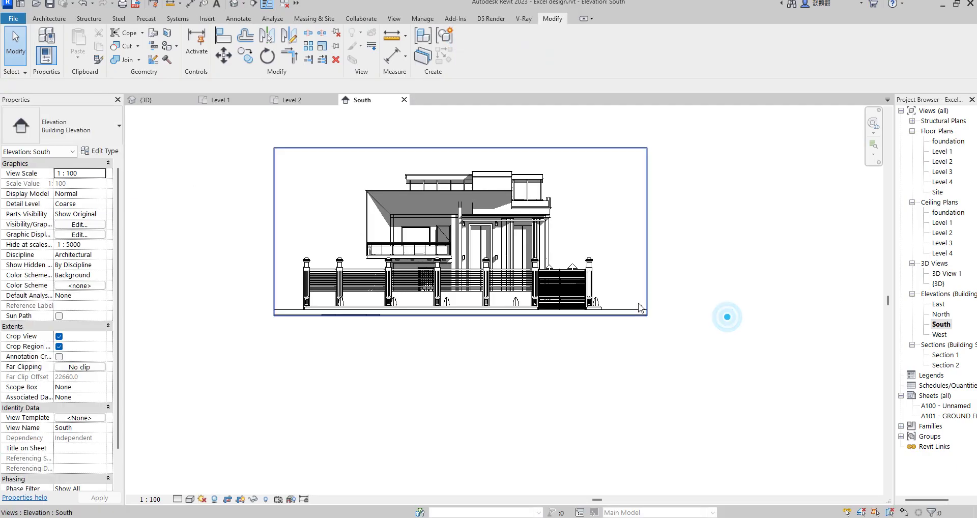
In 3D View 1, extend the camera crop to take in more of the fence away from the gate and trim the opposite side
{"action": "scroll", "coordinate": [529, 277], "scroll_direction": "up", "scroll_amount": 3}
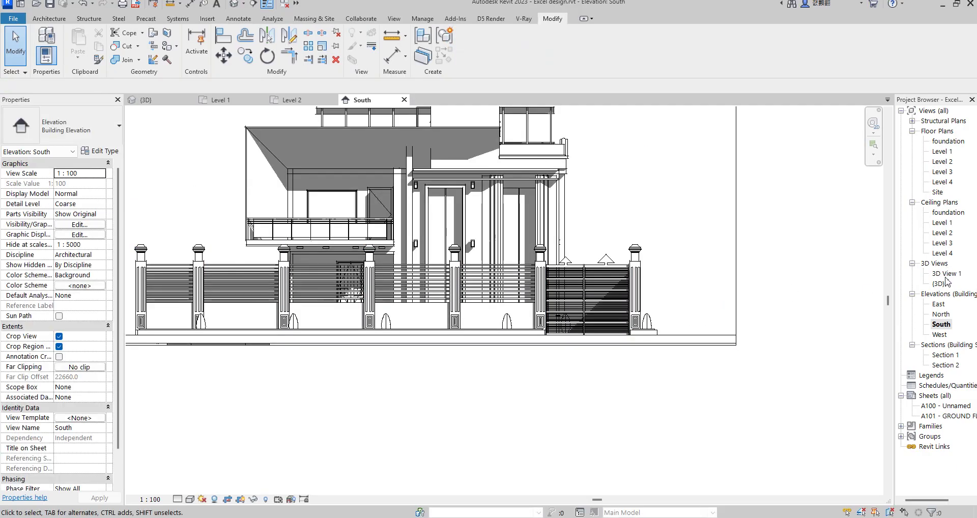
{"action": "double_click", "coordinate": [946, 274]}
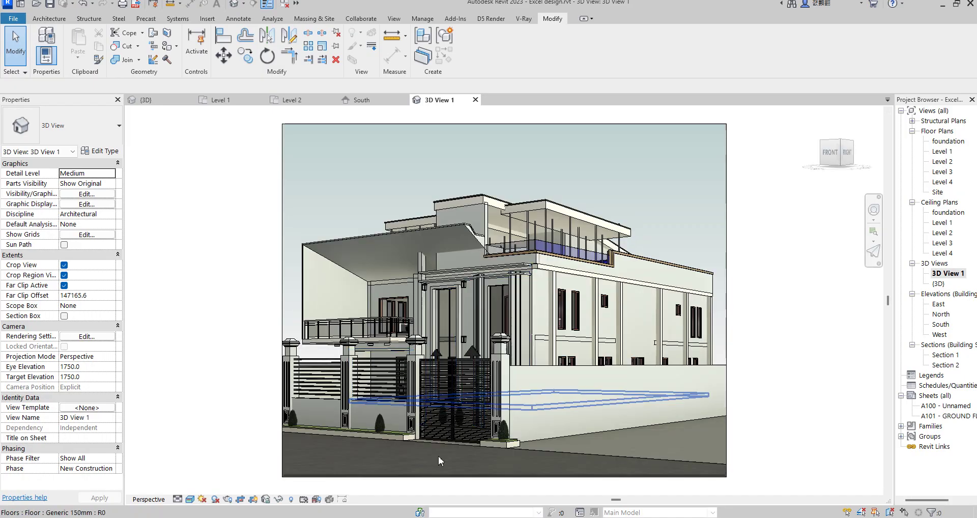
{"action": "scroll", "coordinate": [584, 288], "scroll_direction": "down", "scroll_amount": 2}
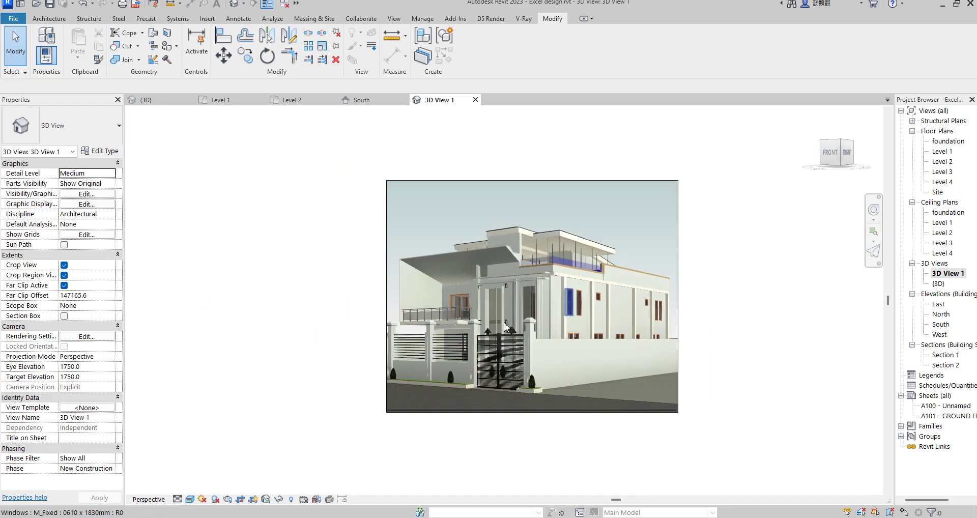
{"action": "left_click", "coordinate": [389, 269]}
{"action": "left_click_drag", "start_coordinate": [387, 296], "coordinate": [358, 303]}
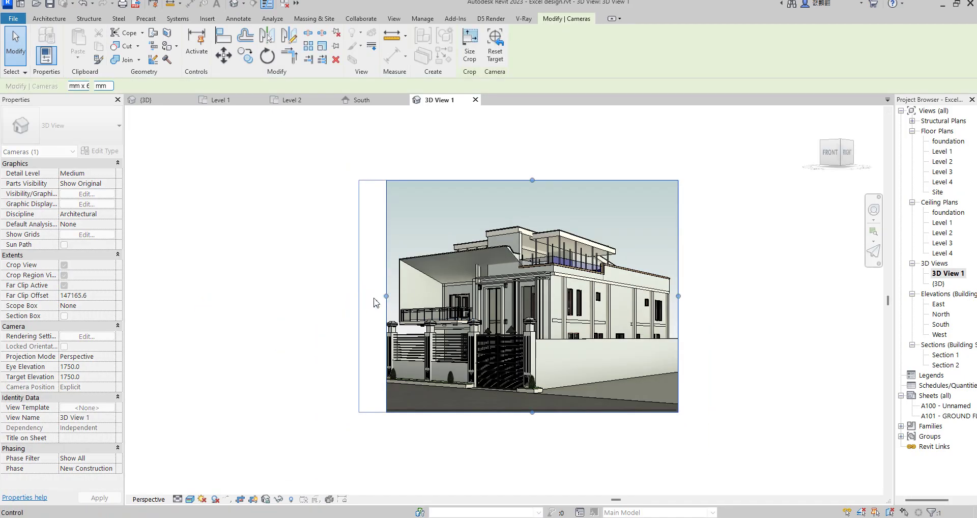
{"action": "left_click_drag", "start_coordinate": [679, 296], "coordinate": [656, 298]}
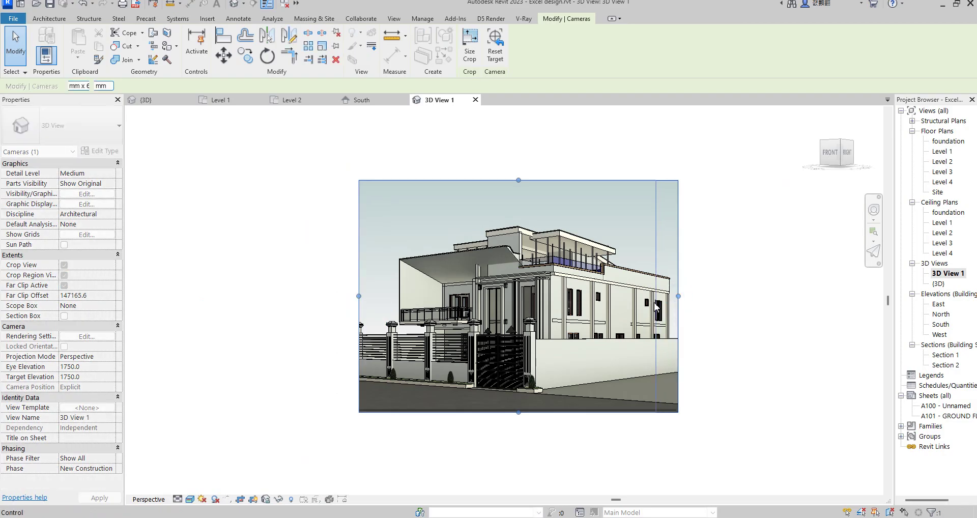
{"action": "left_click_drag", "start_coordinate": [359, 295], "coordinate": [318, 296]}
{"action": "left_click", "coordinate": [448, 448]}
Inspect the fence rails, columns, low wall and gate against the house in 3D View 1 and the {3D} view
{"action": "scroll", "coordinate": [554, 347], "scroll_direction": "up", "scroll_amount": 8}
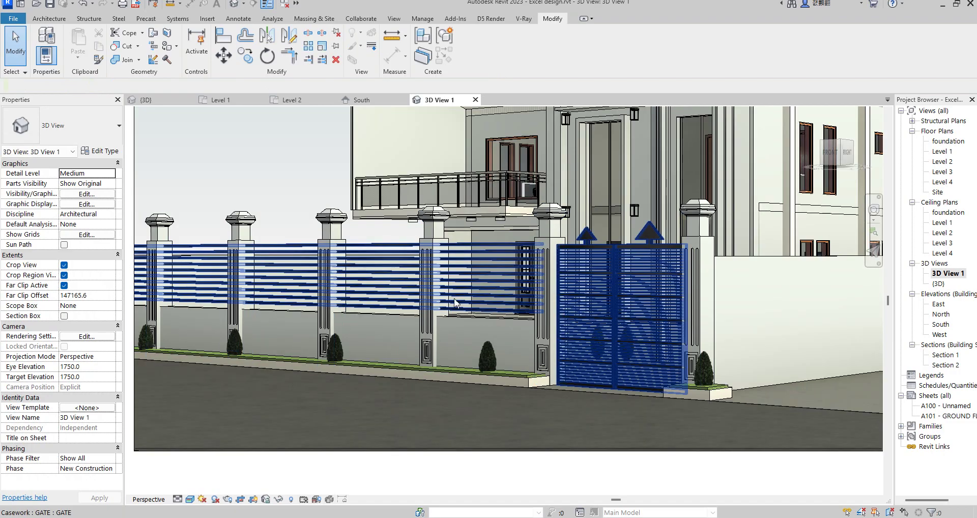
{"action": "scroll", "coordinate": [448, 285], "scroll_direction": "up", "scroll_amount": 6}
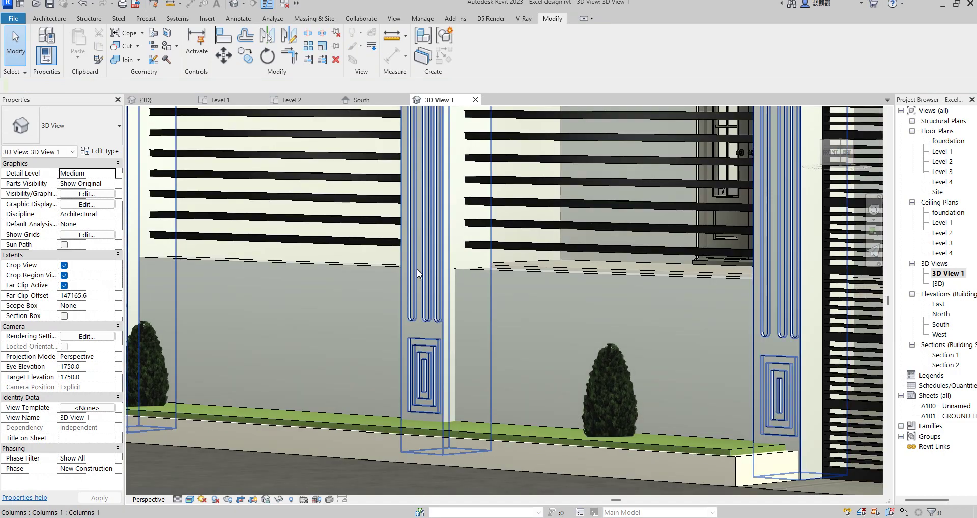
{"action": "scroll", "coordinate": [414, 308], "scroll_direction": "down", "scroll_amount": 12}
{"action": "scroll", "coordinate": [394, 253], "scroll_direction": "down", "scroll_amount": 6}
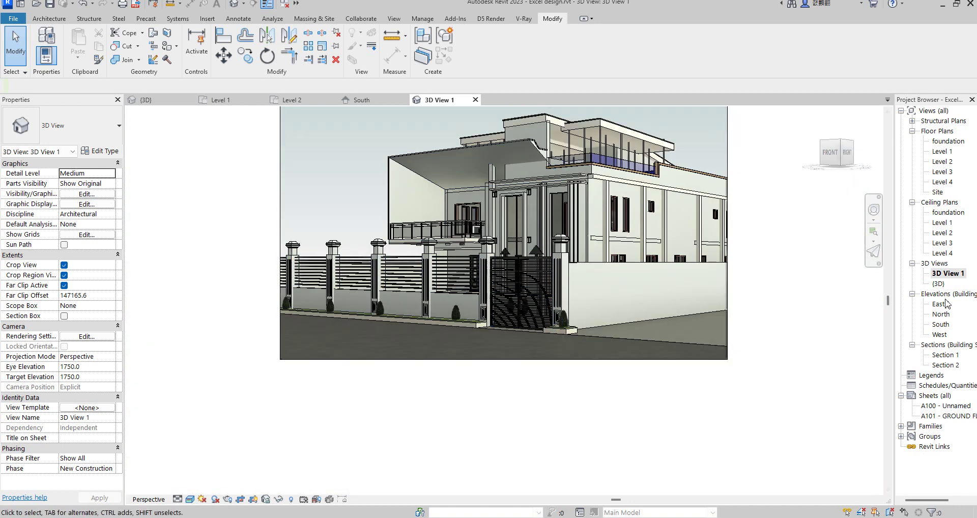
{"action": "double_click", "coordinate": [941, 285]}
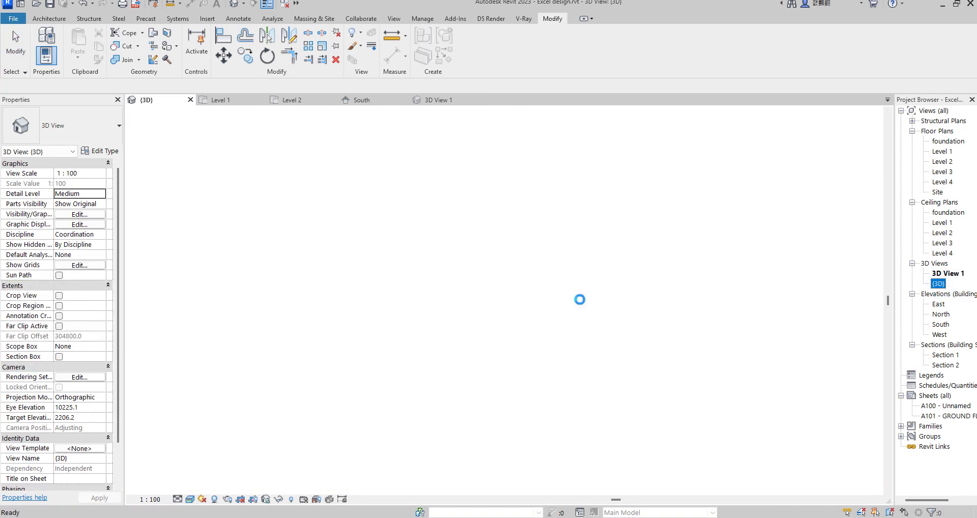
{"action": "scroll", "coordinate": [372, 329], "scroll_direction": "up", "scroll_amount": 5}
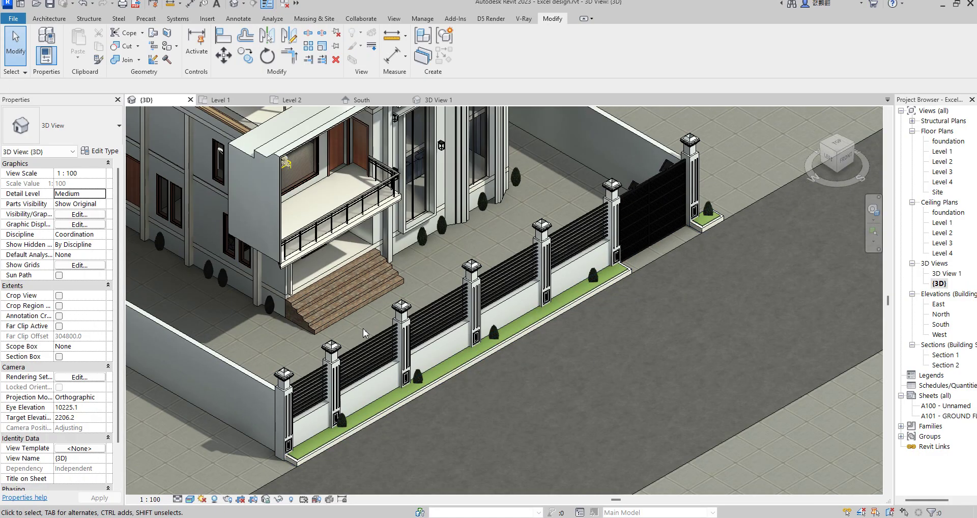
{"action": "scroll", "coordinate": [362, 332], "scroll_direction": "down", "scroll_amount": 2}
{"action": "scroll", "coordinate": [721, 330], "scroll_direction": "down", "scroll_amount": 5}
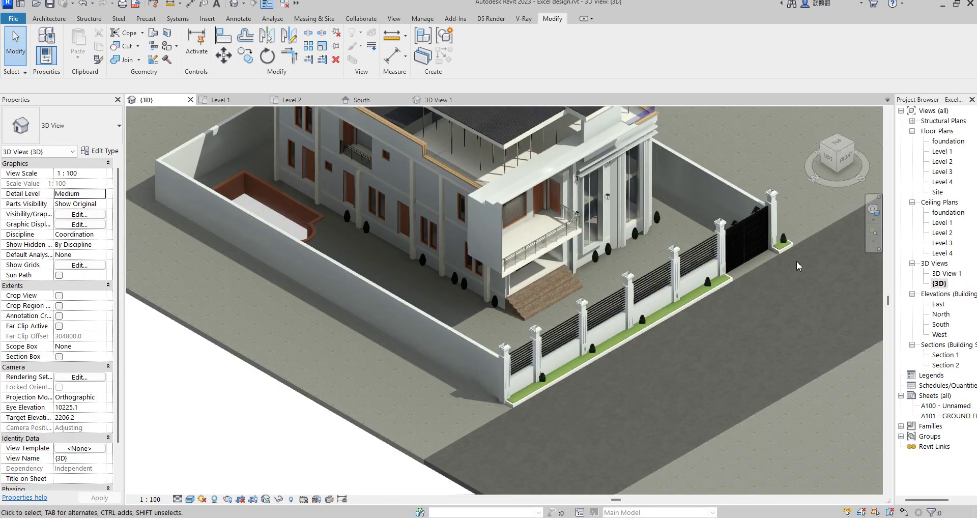
{"action": "scroll", "coordinate": [673, 327], "scroll_direction": "up", "scroll_amount": 4}
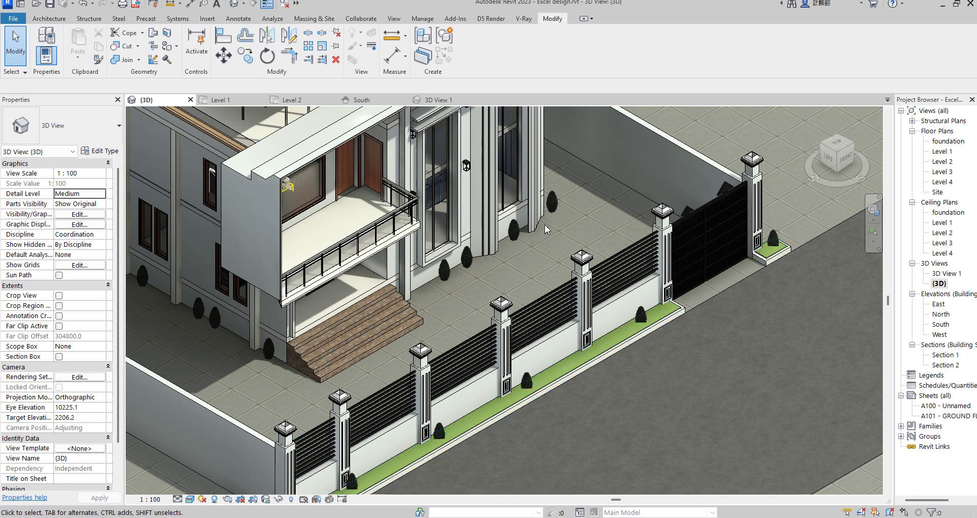
{"action": "scroll", "coordinate": [677, 317], "scroll_direction": "down", "scroll_amount": 3}
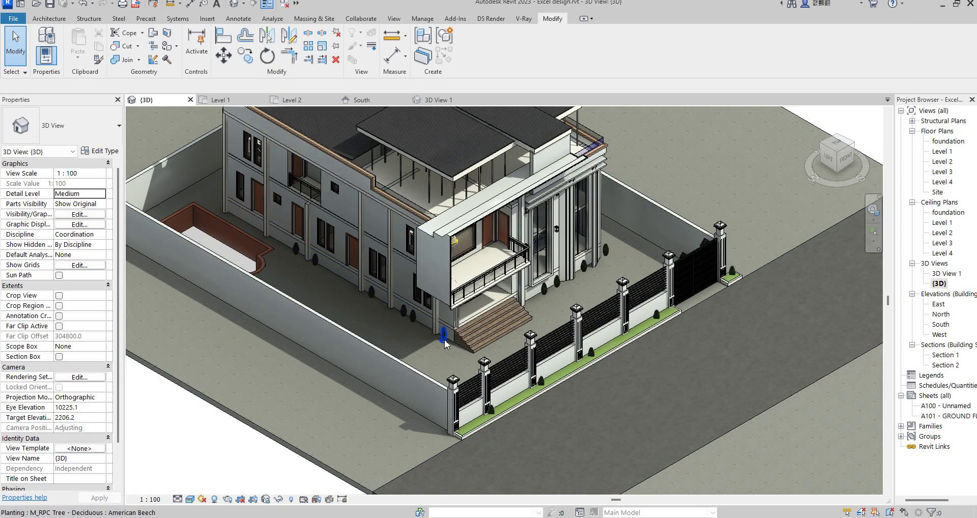
{"action": "scroll", "coordinate": [517, 406], "scroll_direction": "up", "scroll_amount": 2}
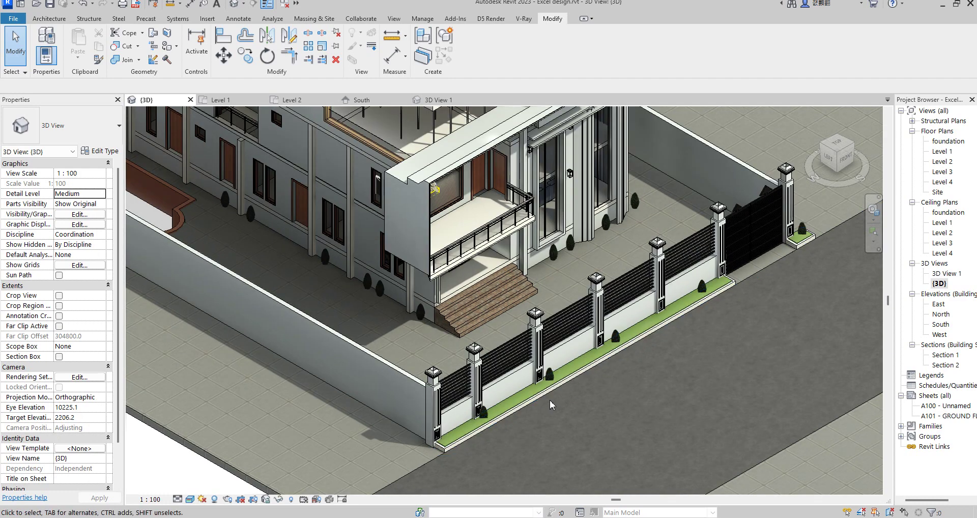
{"action": "scroll", "coordinate": [335, 283], "scroll_direction": "down", "scroll_amount": 3}
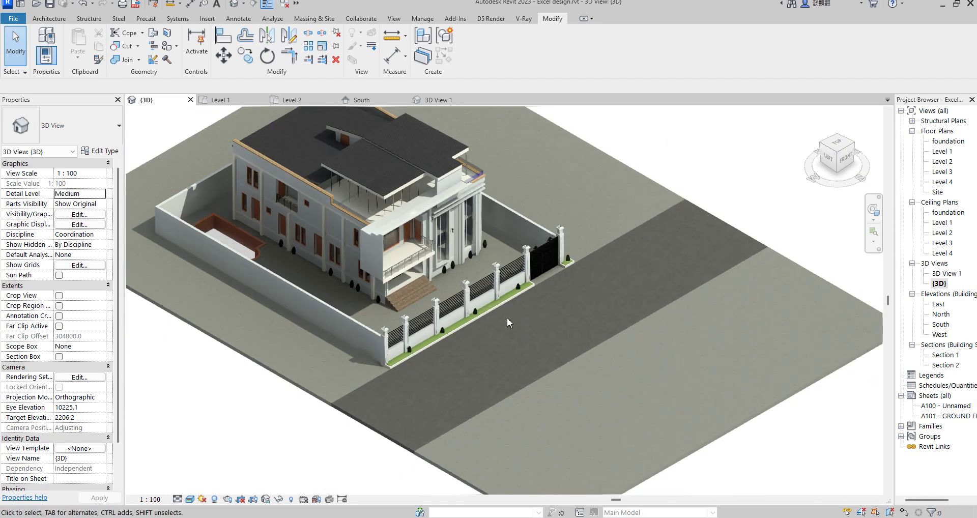
{"action": "scroll", "coordinate": [513, 228], "scroll_direction": "up", "scroll_amount": 5}
{"action": "scroll", "coordinate": [465, 253], "scroll_direction": "down", "scroll_amount": 5}
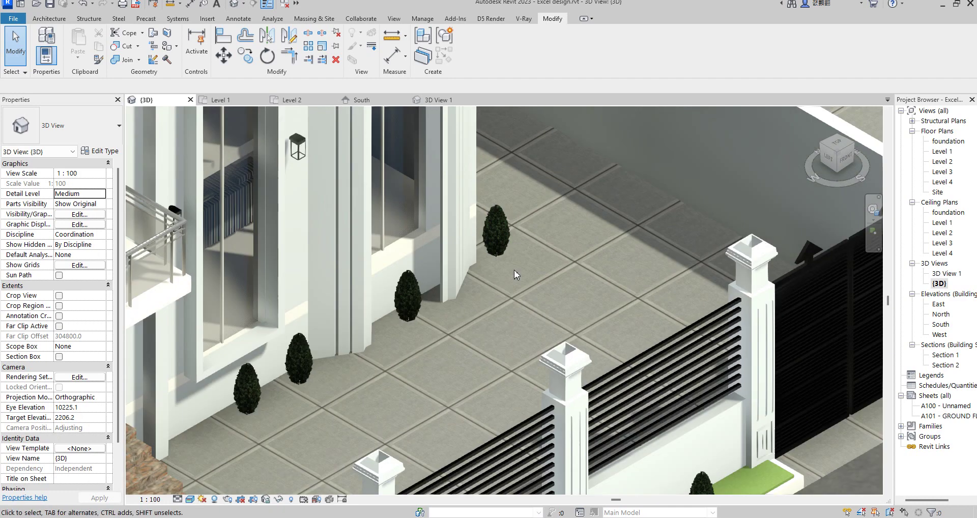
{"action": "scroll", "coordinate": [551, 326], "scroll_direction": "down", "scroll_amount": 3}
{"action": "scroll", "coordinate": [312, 262], "scroll_direction": "up", "scroll_amount": 3}
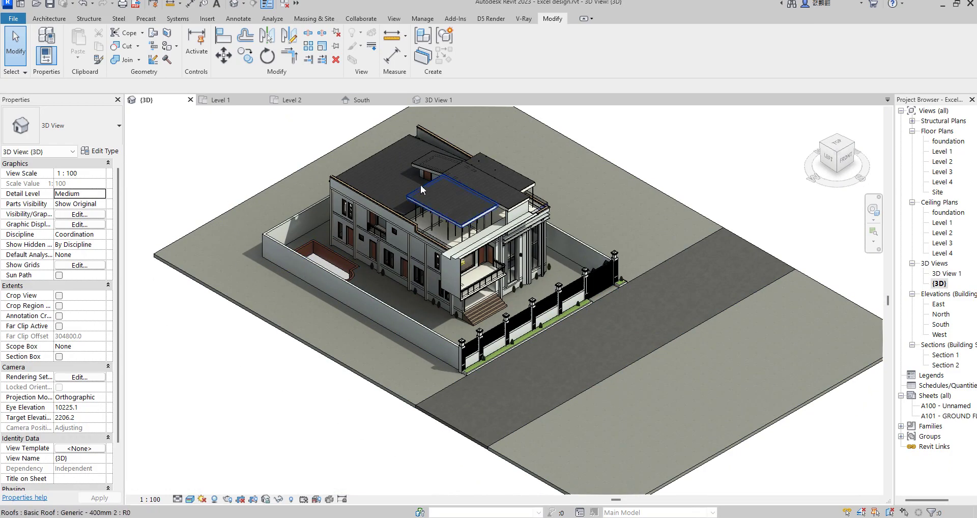
{"action": "scroll", "coordinate": [421, 186], "scroll_direction": "up", "scroll_amount": 1}
{"action": "scroll", "coordinate": [487, 333], "scroll_direction": "down", "scroll_amount": 3}
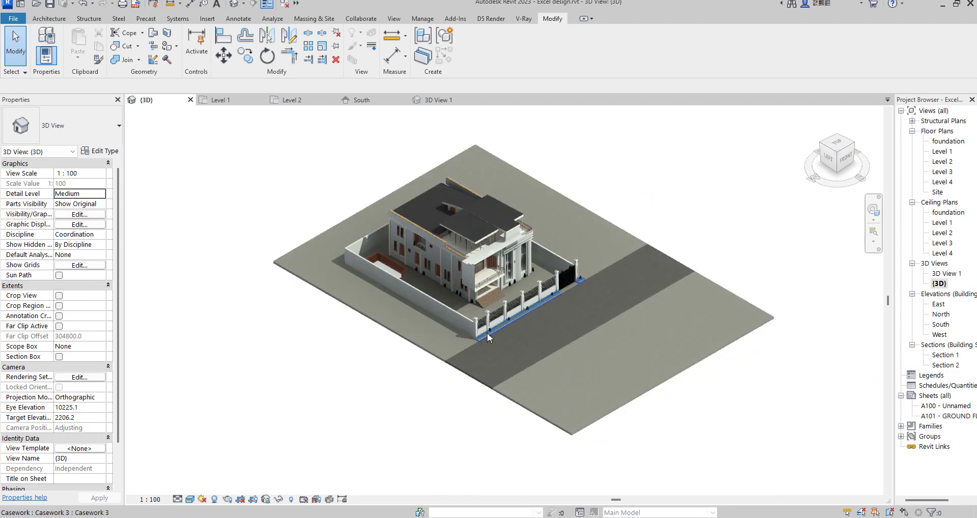
{"action": "scroll", "coordinate": [501, 277], "scroll_direction": "up", "scroll_amount": 6}
{"action": "scroll", "coordinate": [501, 277], "scroll_direction": "up", "scroll_amount": 2}
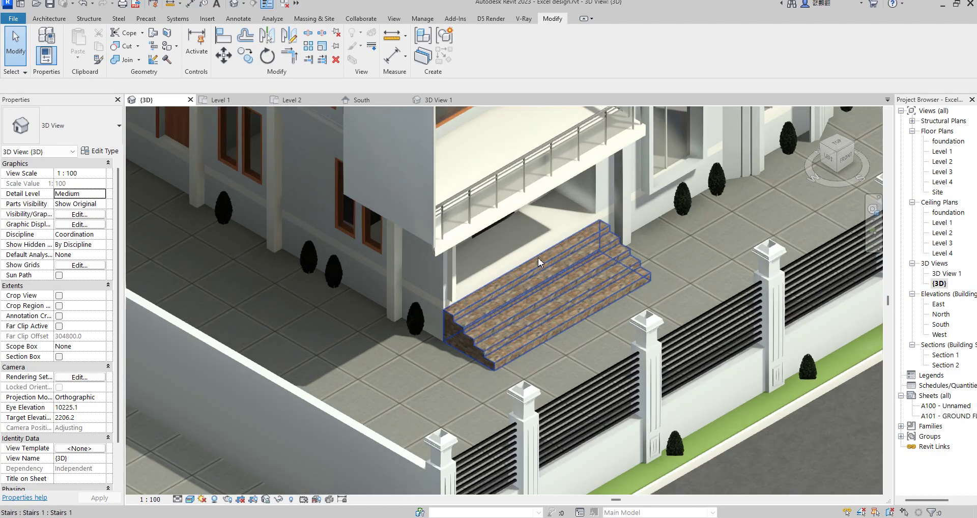
{"action": "scroll", "coordinate": [539, 257], "scroll_direction": "down", "scroll_amount": 3}
{"action": "scroll", "coordinate": [611, 220], "scroll_direction": "up", "scroll_amount": 4}
{"action": "scroll", "coordinate": [705, 316], "scroll_direction": "down", "scroll_amount": 3}
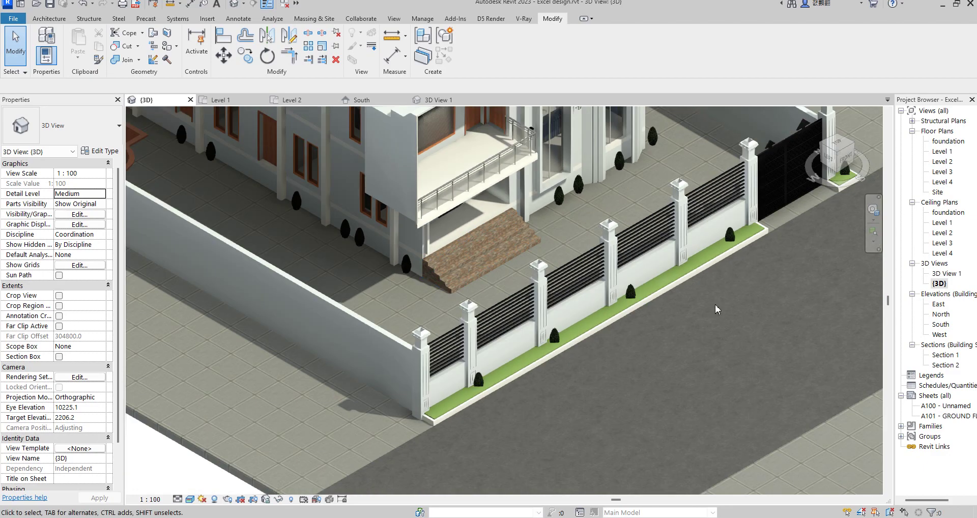
{"action": "scroll", "coordinate": [658, 277], "scroll_direction": "up", "scroll_amount": 3}
{"action": "scroll", "coordinate": [658, 278], "scroll_direction": "up", "scroll_amount": 1}
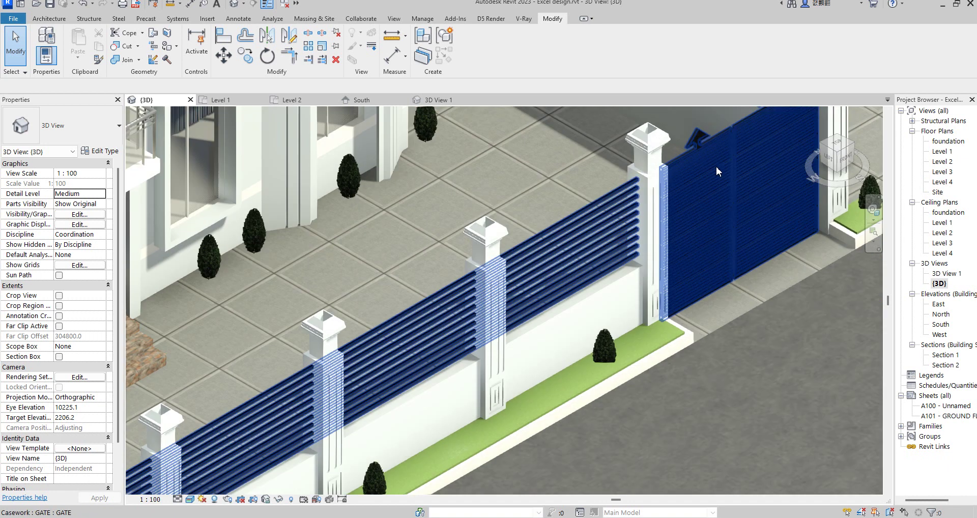
{"action": "scroll", "coordinate": [716, 167], "scroll_direction": "down", "scroll_amount": 2}
{"action": "scroll", "coordinate": [707, 172], "scroll_direction": "up", "scroll_amount": 4}
{"action": "scroll", "coordinate": [706, 173], "scroll_direction": "down", "scroll_amount": 1}
{"action": "scroll", "coordinate": [512, 186], "scroll_direction": "down", "scroll_amount": 5}
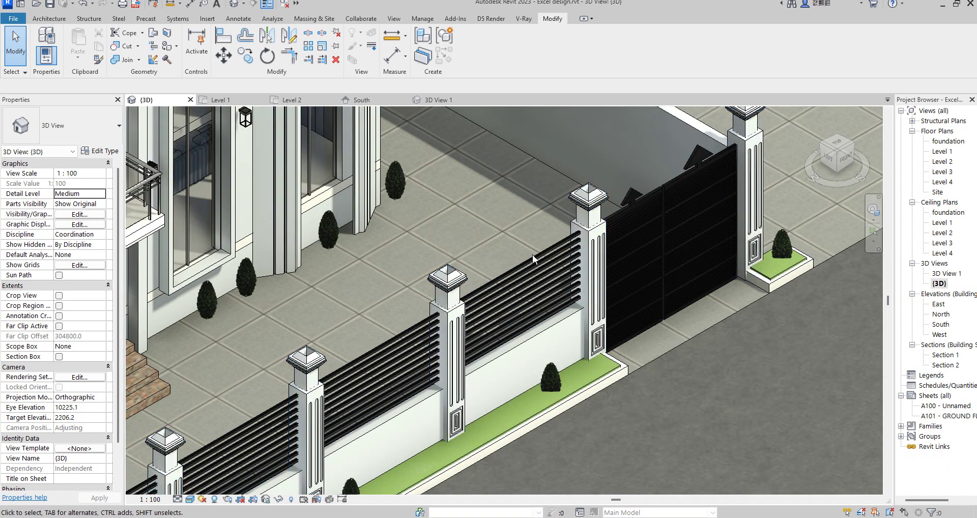
{"action": "scroll", "coordinate": [481, 159], "scroll_direction": "up", "scroll_amount": 2}
{"action": "scroll", "coordinate": [481, 160], "scroll_direction": "up", "scroll_amount": 1}
{"action": "scroll", "coordinate": [374, 311], "scroll_direction": "up", "scroll_amount": 2}
{"action": "scroll", "coordinate": [334, 241], "scroll_direction": "up", "scroll_amount": 1}
{"action": "scroll", "coordinate": [334, 240], "scroll_direction": "down", "scroll_amount": 3}
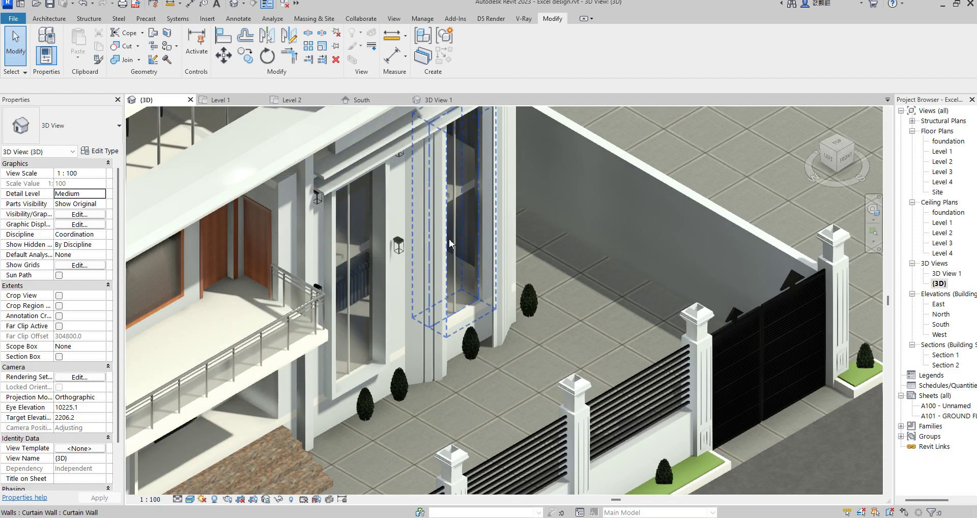
{"action": "scroll", "coordinate": [639, 317], "scroll_direction": "up", "scroll_amount": 3}
{"action": "scroll", "coordinate": [640, 316], "scroll_direction": "down", "scroll_amount": 3}
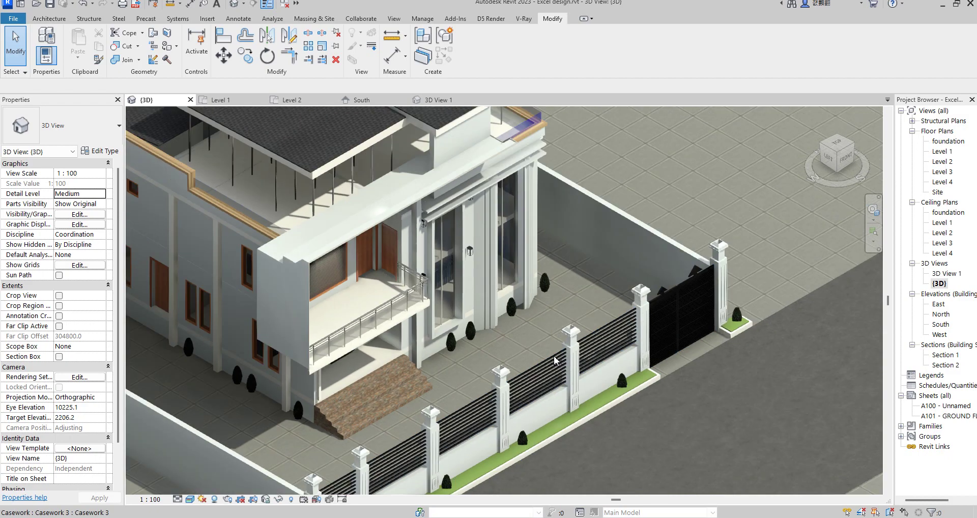
Reuse the facade's outdoor wall light in the Level 1 plan, placing one on the outer face of the low wall in each of the two fence bays nearest the gate
{"action": "scroll", "coordinate": [474, 248], "scroll_direction": "up", "scroll_amount": 2}
{"action": "left_click", "coordinate": [472, 251]}
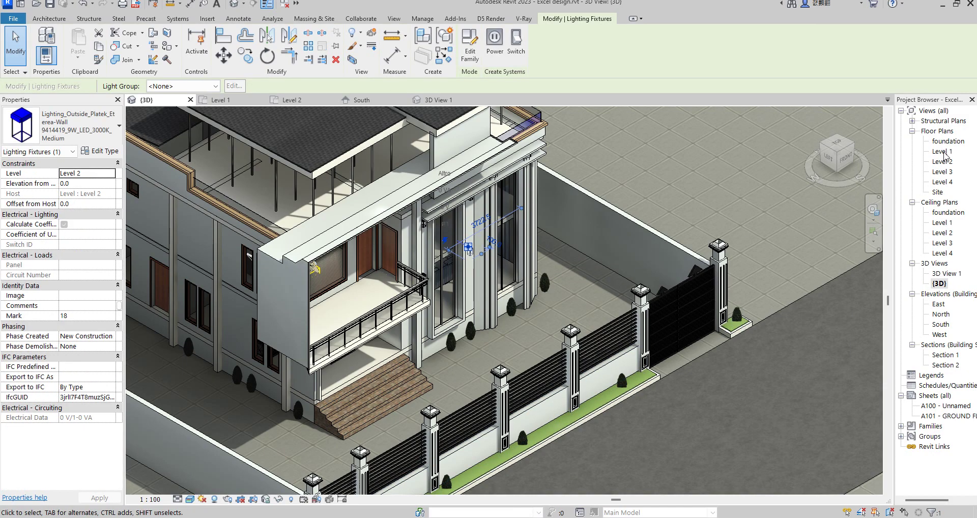
{"action": "double_click", "coordinate": [943, 152]}
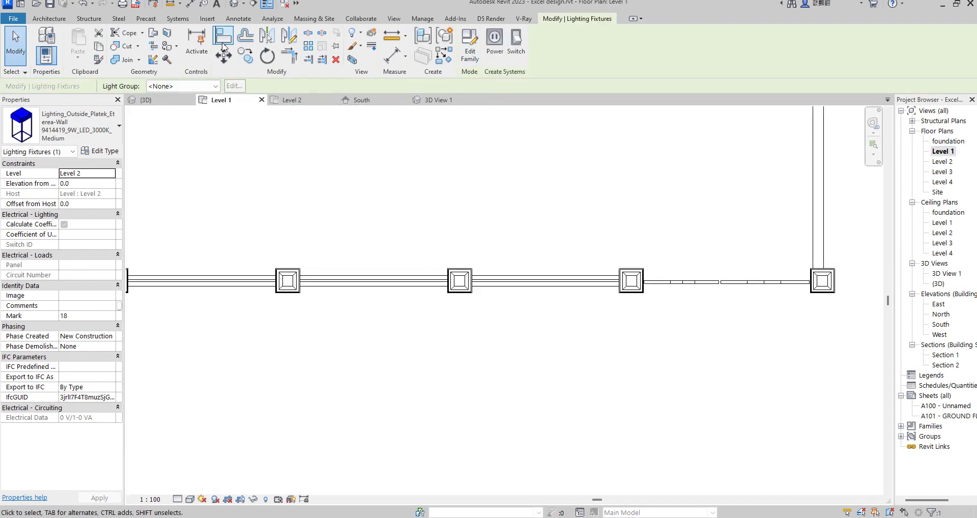
{"action": "left_click", "coordinate": [437, 58]}
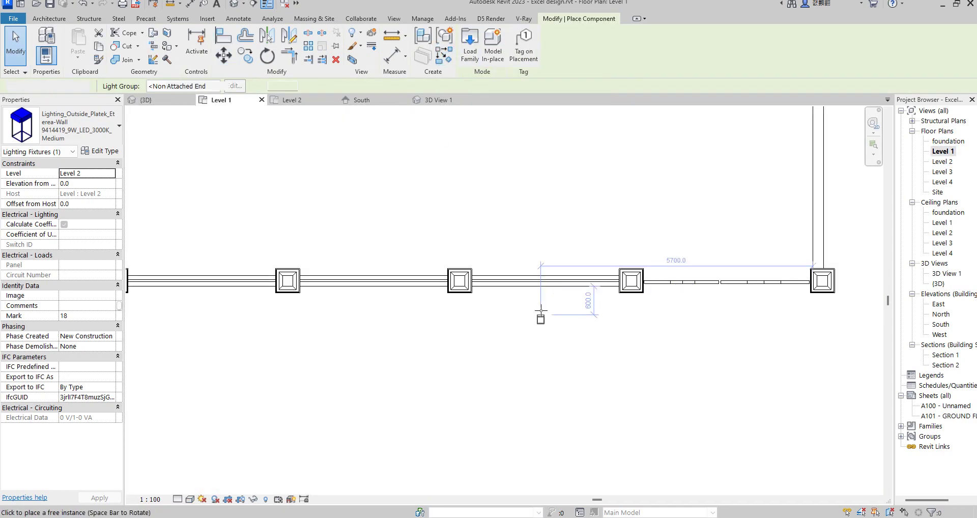
{"action": "left_click", "coordinate": [541, 283]}
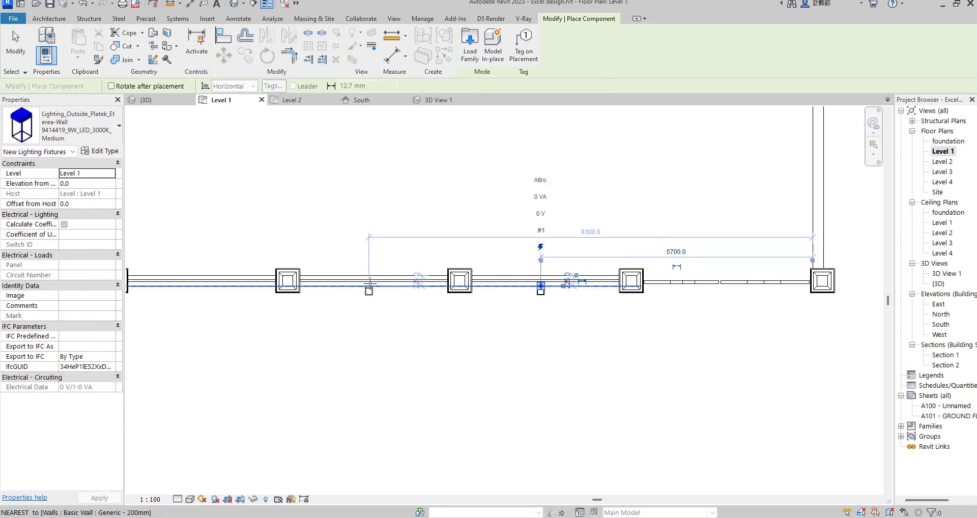
{"action": "left_click", "coordinate": [369, 290]}
{"action": "scroll", "coordinate": [497, 322], "scroll_direction": "down", "scroll_amount": 2}
{"action": "right_click", "coordinate": [507, 234]}
{"action": "key", "text": "Escape"}
{"action": "right_click", "coordinate": [608, 218]}
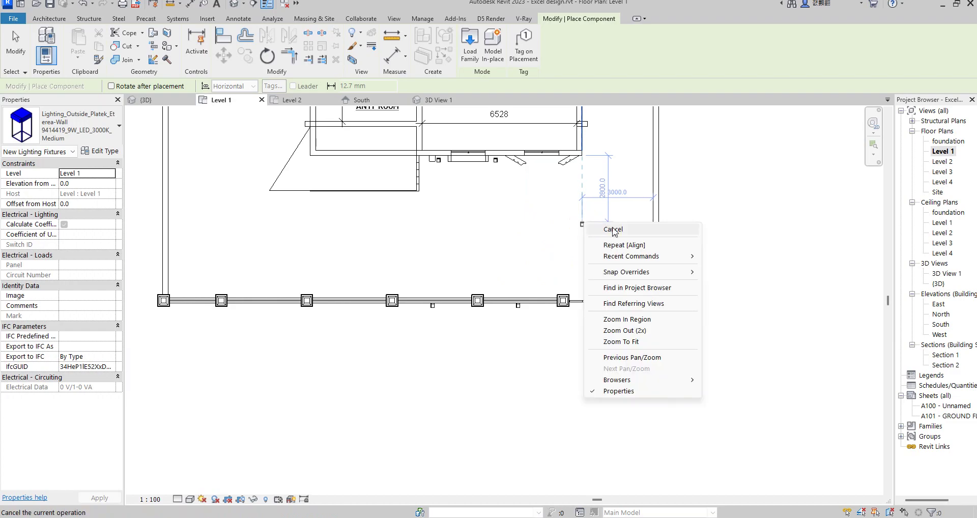
{"action": "left_click", "coordinate": [614, 227]}
{"action": "right_click", "coordinate": [226, 433]}
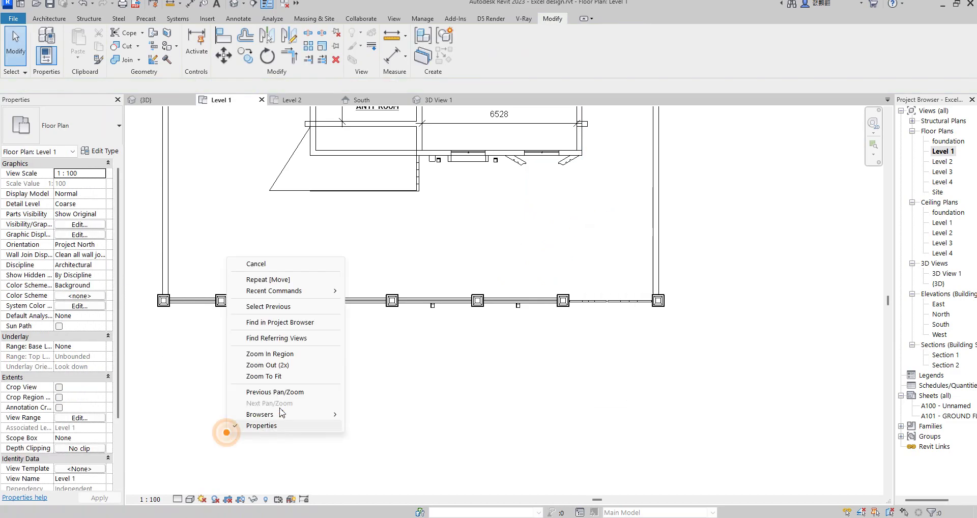
{"action": "left_click", "coordinate": [260, 260]}
Set the cut plane offset in the Level 1 plan's view range to 1800
{"action": "left_click", "coordinate": [88, 418]}
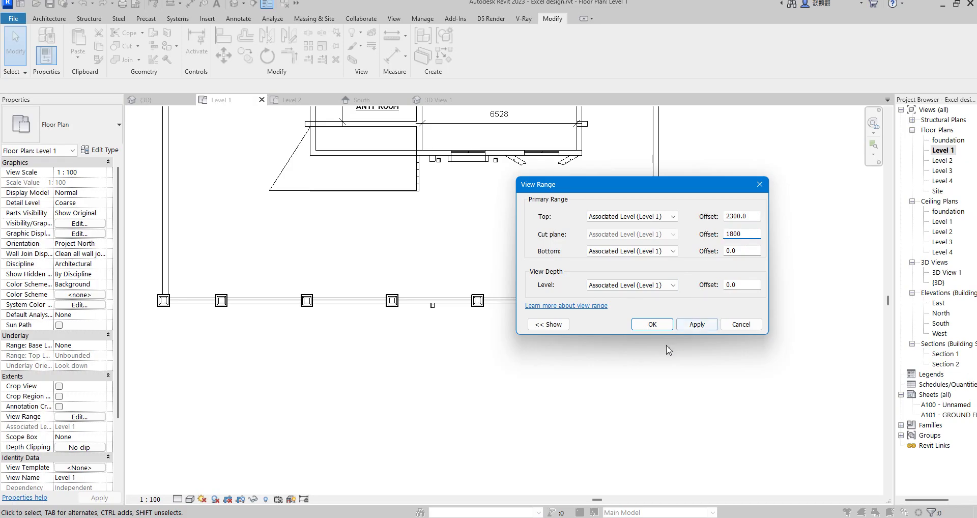
{"action": "left_click", "coordinate": [652, 325]}
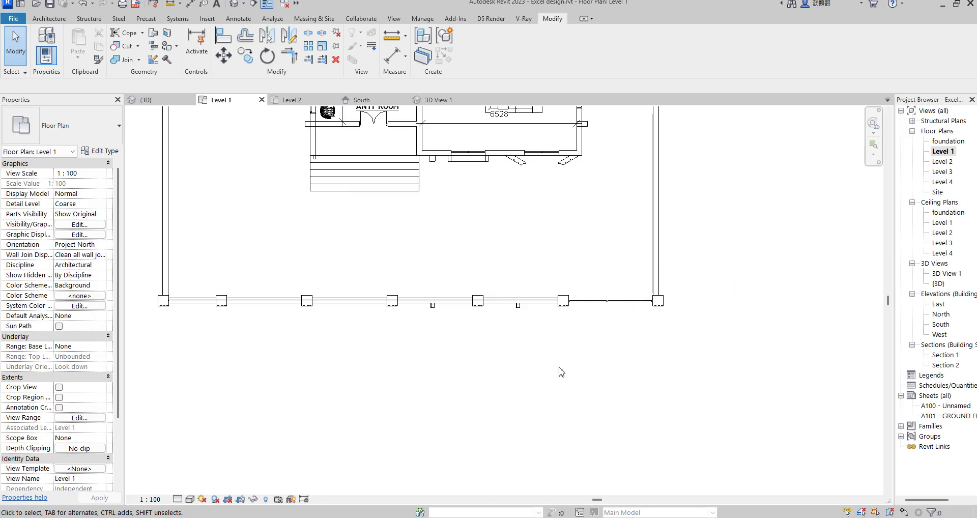
{"action": "scroll", "coordinate": [606, 322], "scroll_direction": "down", "scroll_amount": 3}
{"action": "scroll", "coordinate": [672, 303], "scroll_direction": "up", "scroll_amount": 2}
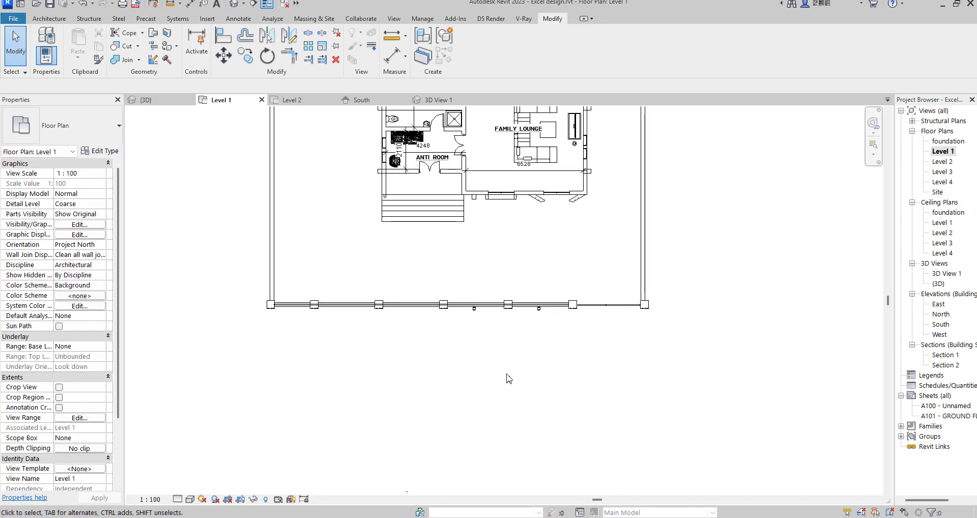
{"action": "scroll", "coordinate": [510, 354], "scroll_direction": "down", "scroll_amount": 2}
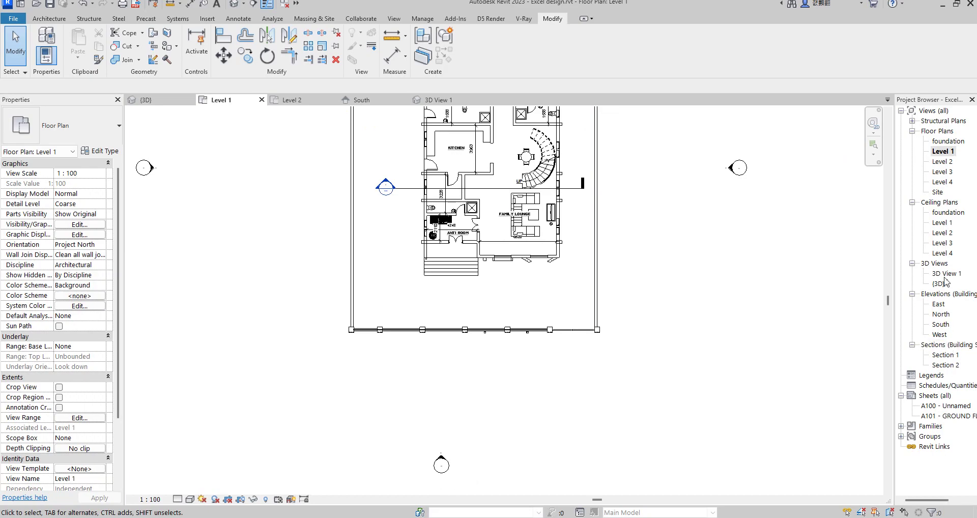
In the South elevation, copy a low-wall light horizontally into the three remaining fence bays away from the gate
{"action": "double_click", "coordinate": [942, 326]}
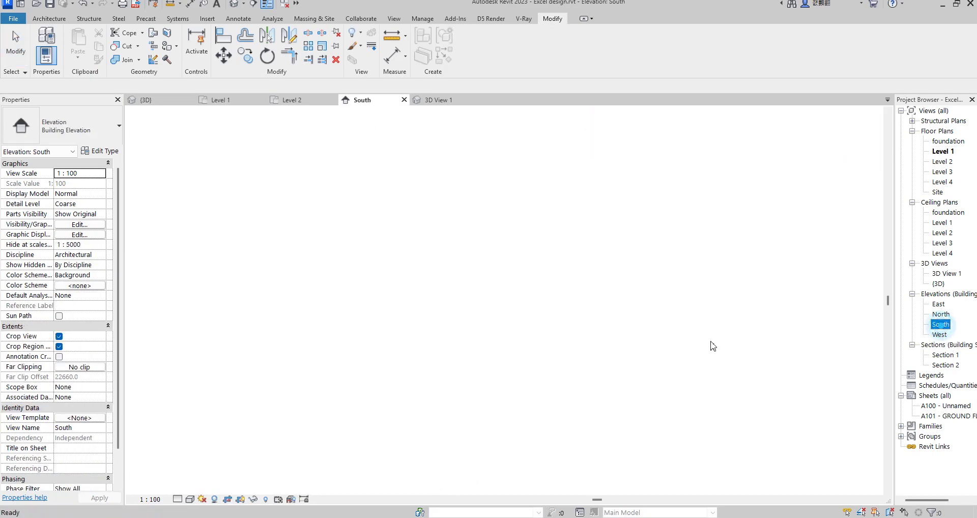
{"action": "scroll", "coordinate": [414, 319], "scroll_direction": "up", "scroll_amount": 2}
{"action": "left_click", "coordinate": [408, 316]}
{"action": "scroll", "coordinate": [584, 316], "scroll_direction": "down", "scroll_amount": 2}
{"action": "left_click", "coordinate": [245, 56]}
{"action": "scroll", "coordinate": [481, 331], "scroll_direction": "up", "scroll_amount": 2}
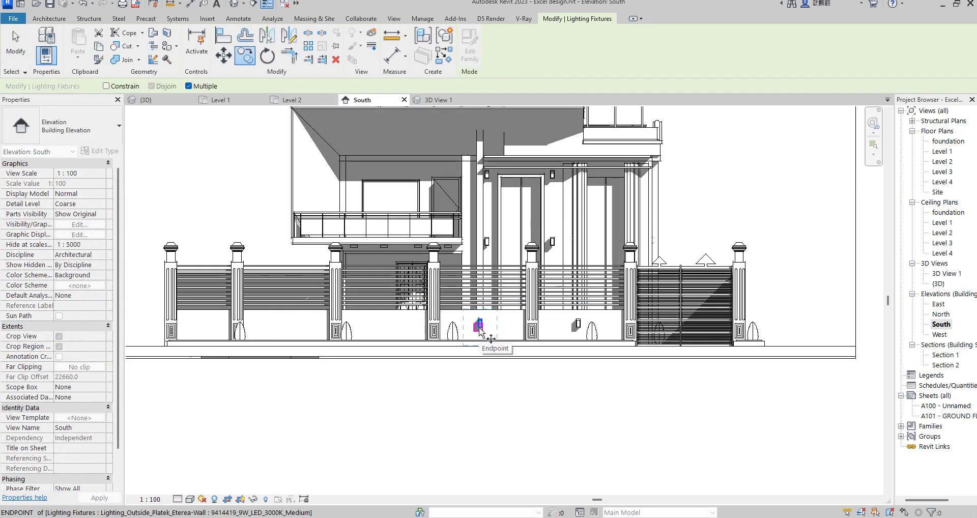
{"action": "left_click", "coordinate": [479, 329]}
{"action": "left_click", "coordinate": [386, 329]}
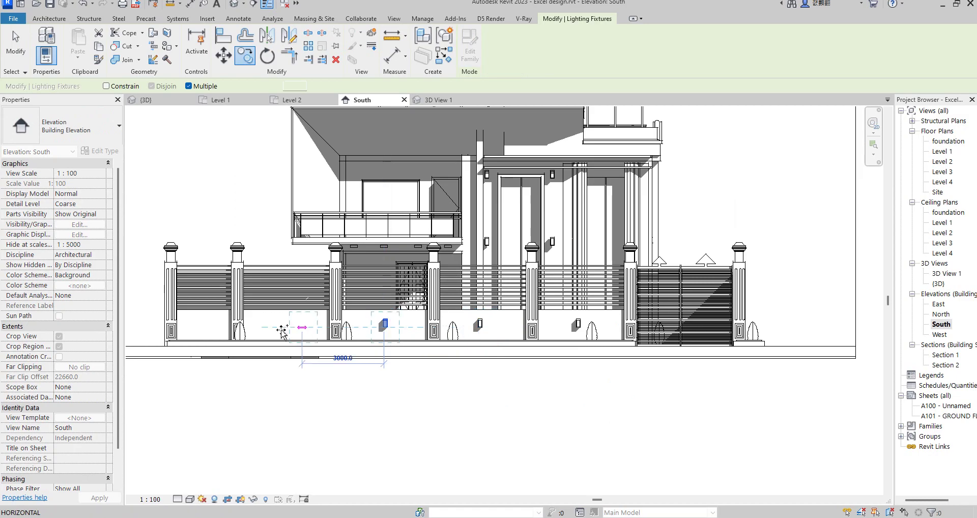
{"action": "left_click", "coordinate": [201, 331]}
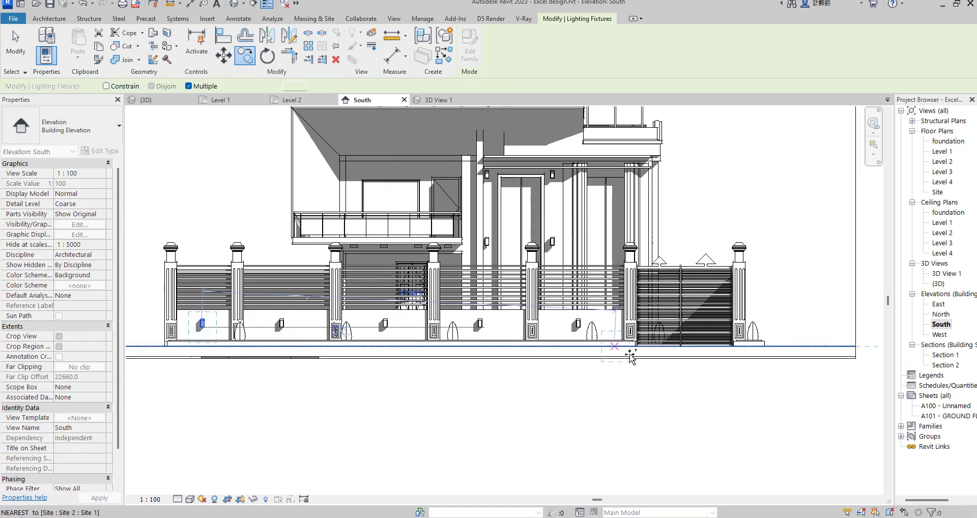
{"action": "scroll", "coordinate": [626, 349], "scroll_direction": "down", "scroll_amount": 2}
{"action": "key", "text": "Escape"}
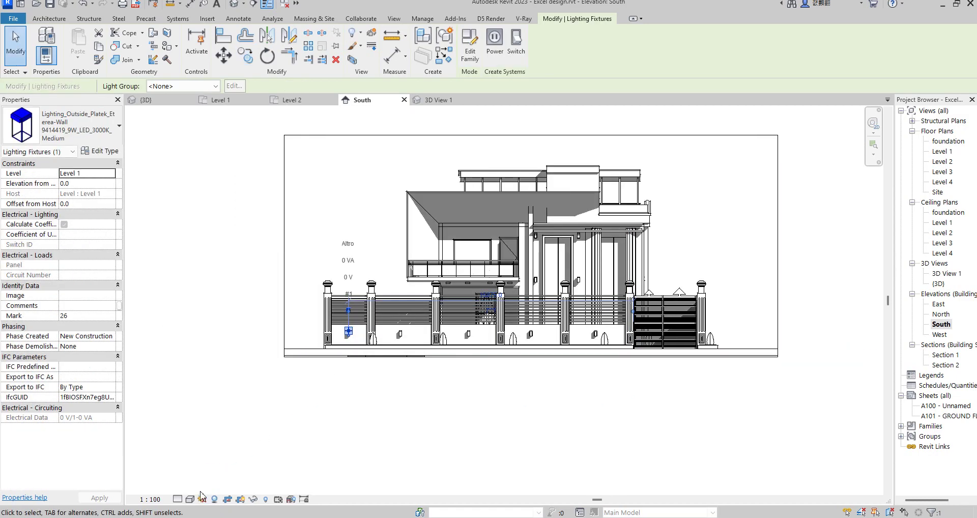
Give the South elevation a coloured visual style and pull its crop edge in to the fence's end column opposite the gate
{"action": "left_click", "coordinate": [188, 501]}
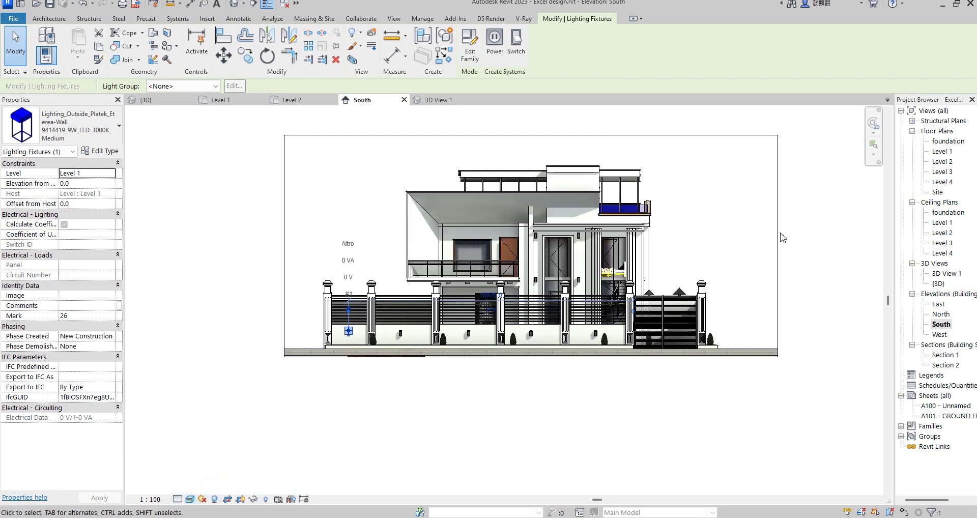
{"action": "scroll", "coordinate": [528, 284], "scroll_direction": "up", "scroll_amount": 2}
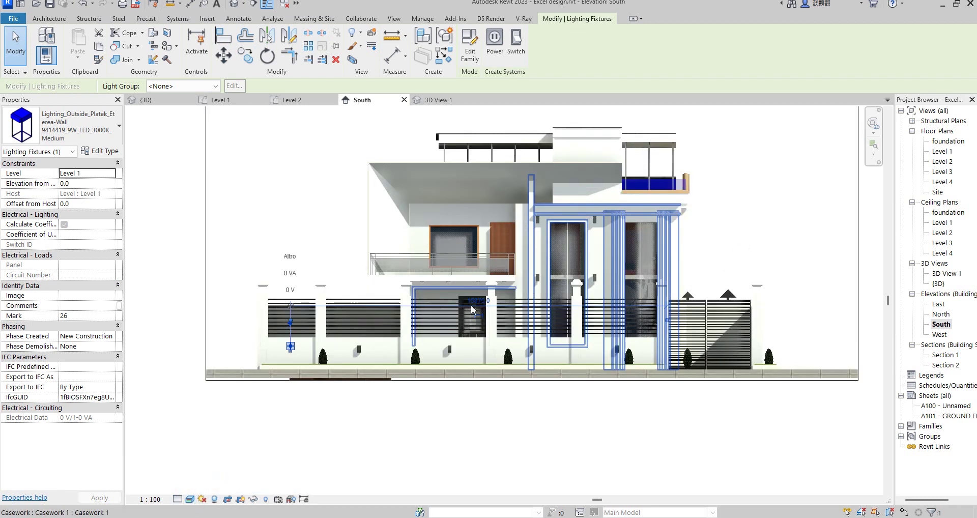
{"action": "left_click", "coordinate": [200, 234]}
{"action": "left_click", "coordinate": [207, 234]}
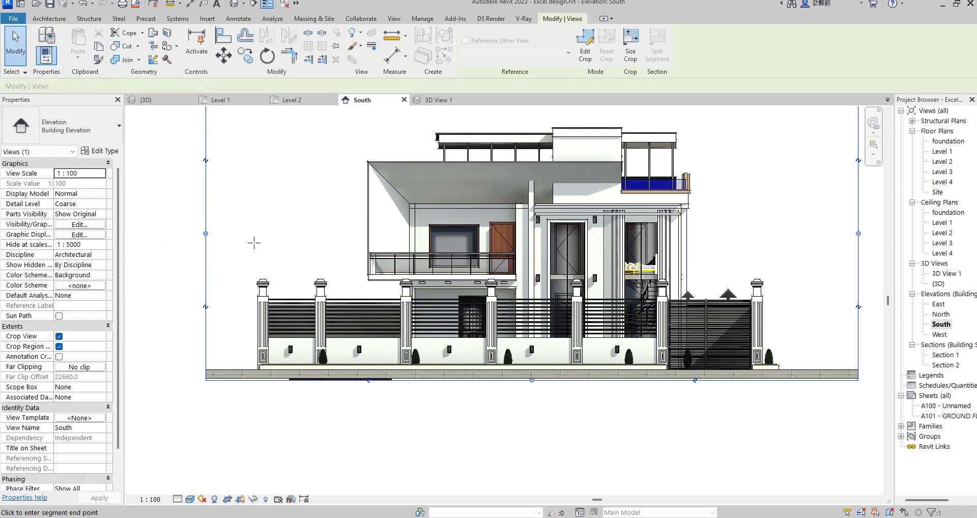
{"action": "left_click", "coordinate": [277, 441]}
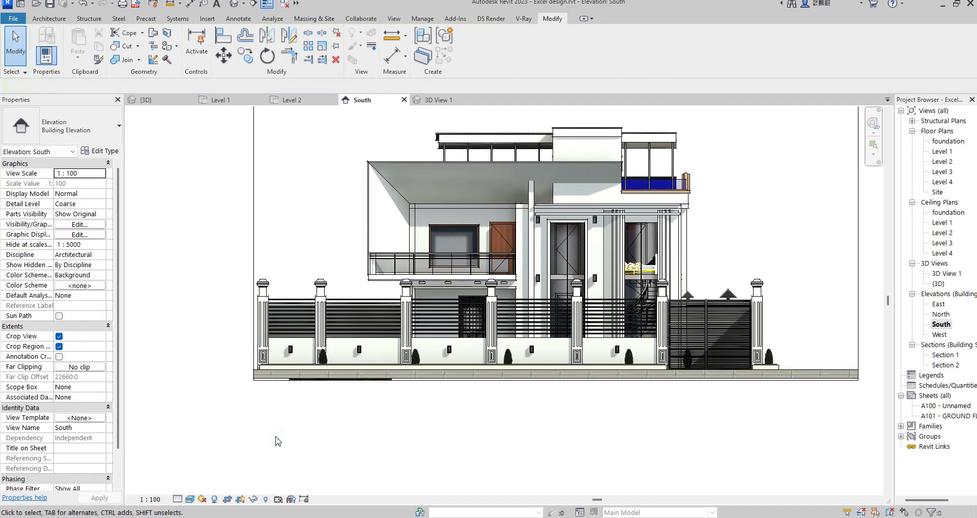